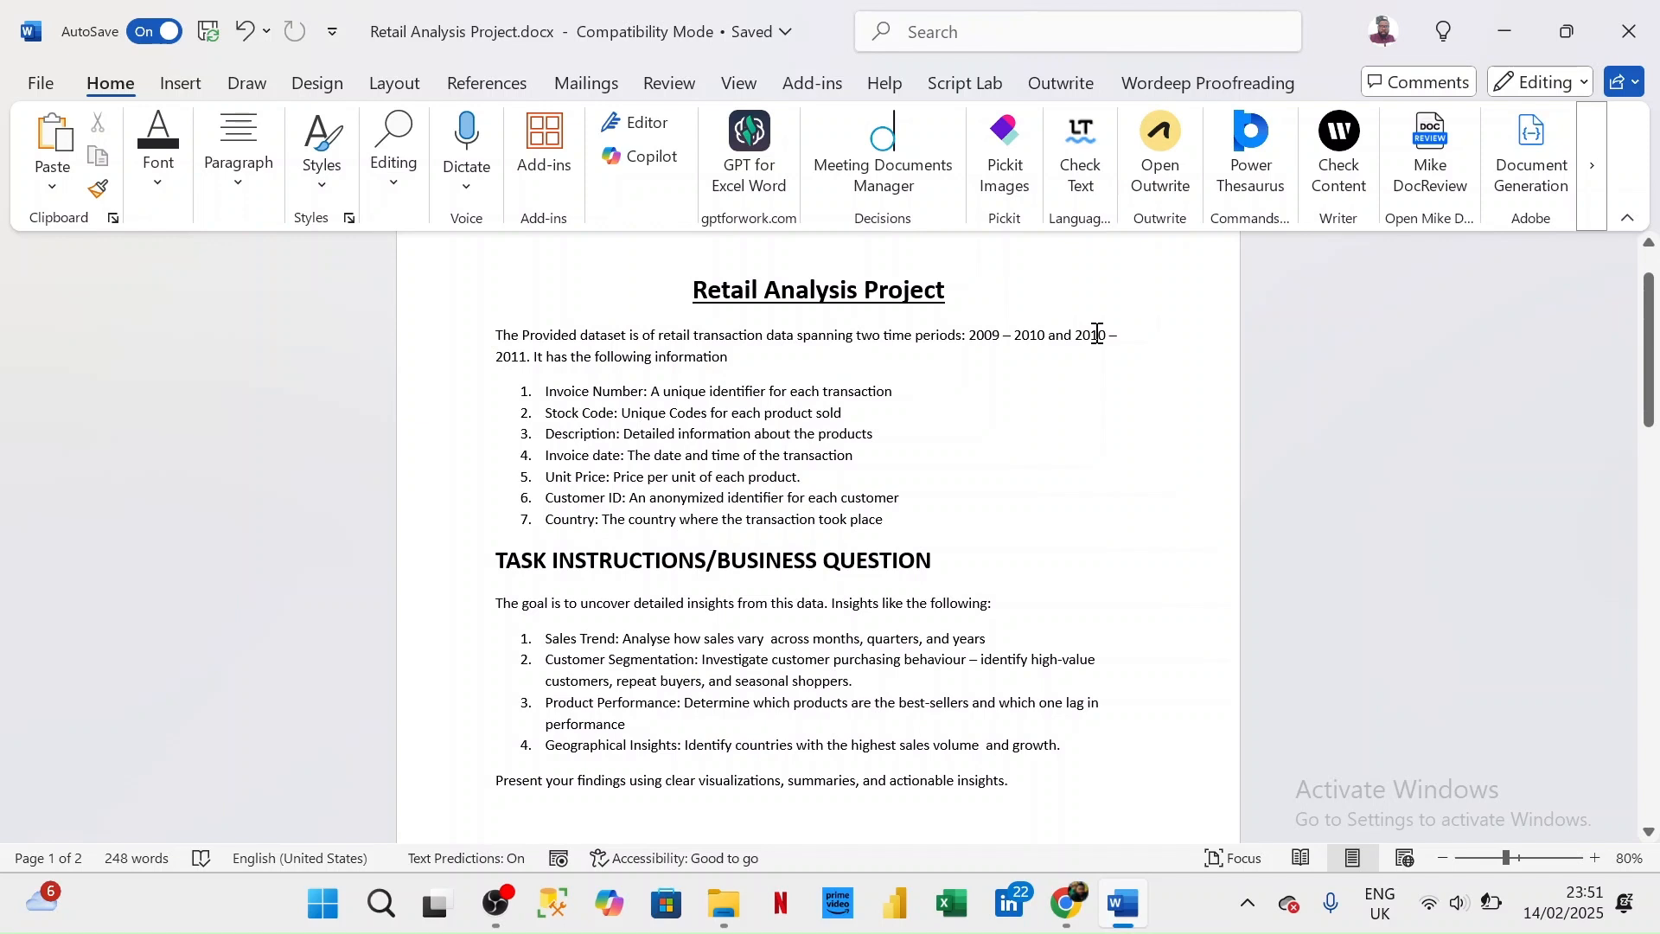
- Put away the project brief and browser windows and open the Retail Analysis Dataset folder on the desktop
scroll(614, 572, down, 1)
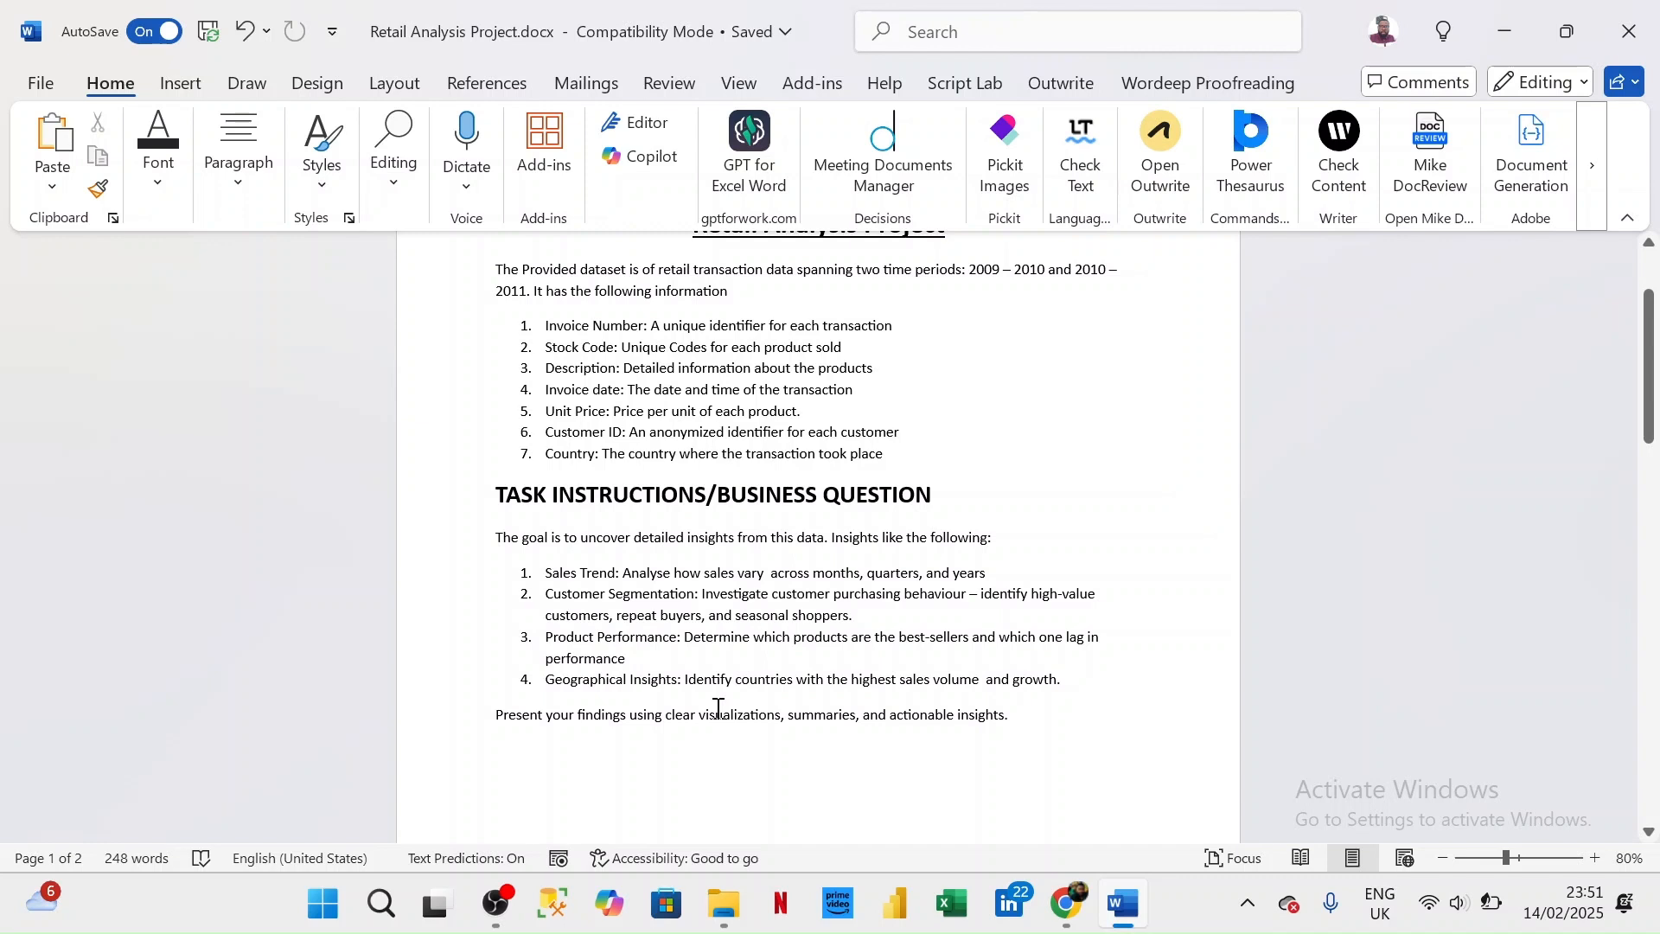
scroll(718, 709, up, 1)
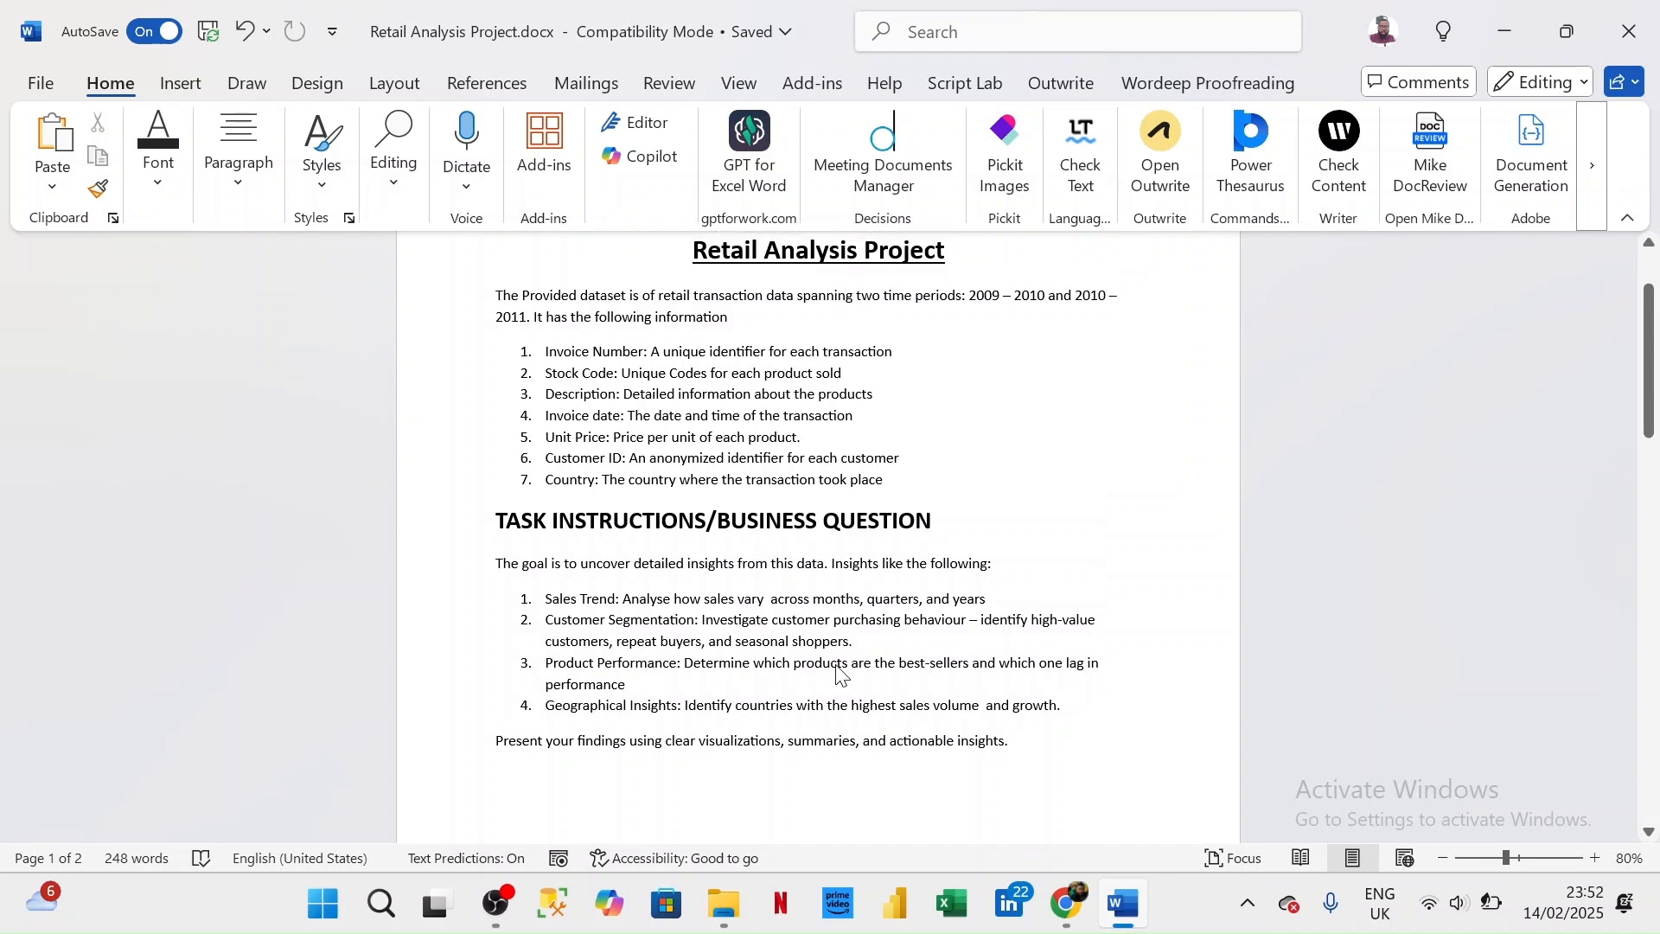
scroll(837, 675, up, 1)
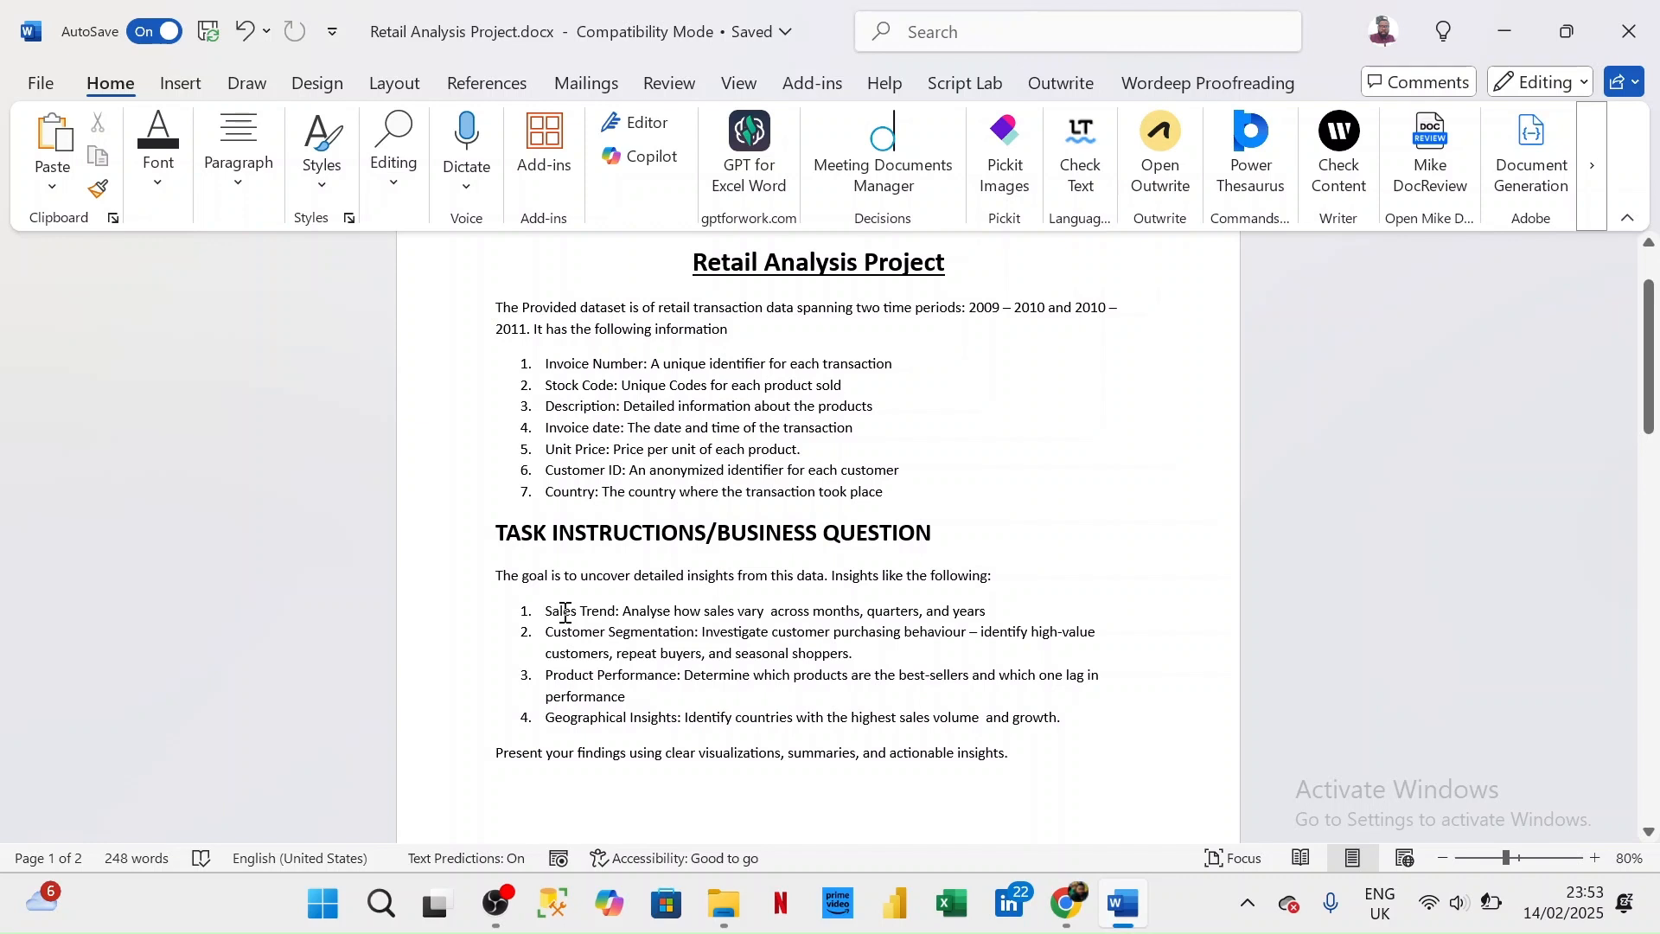
click(1509, 30)
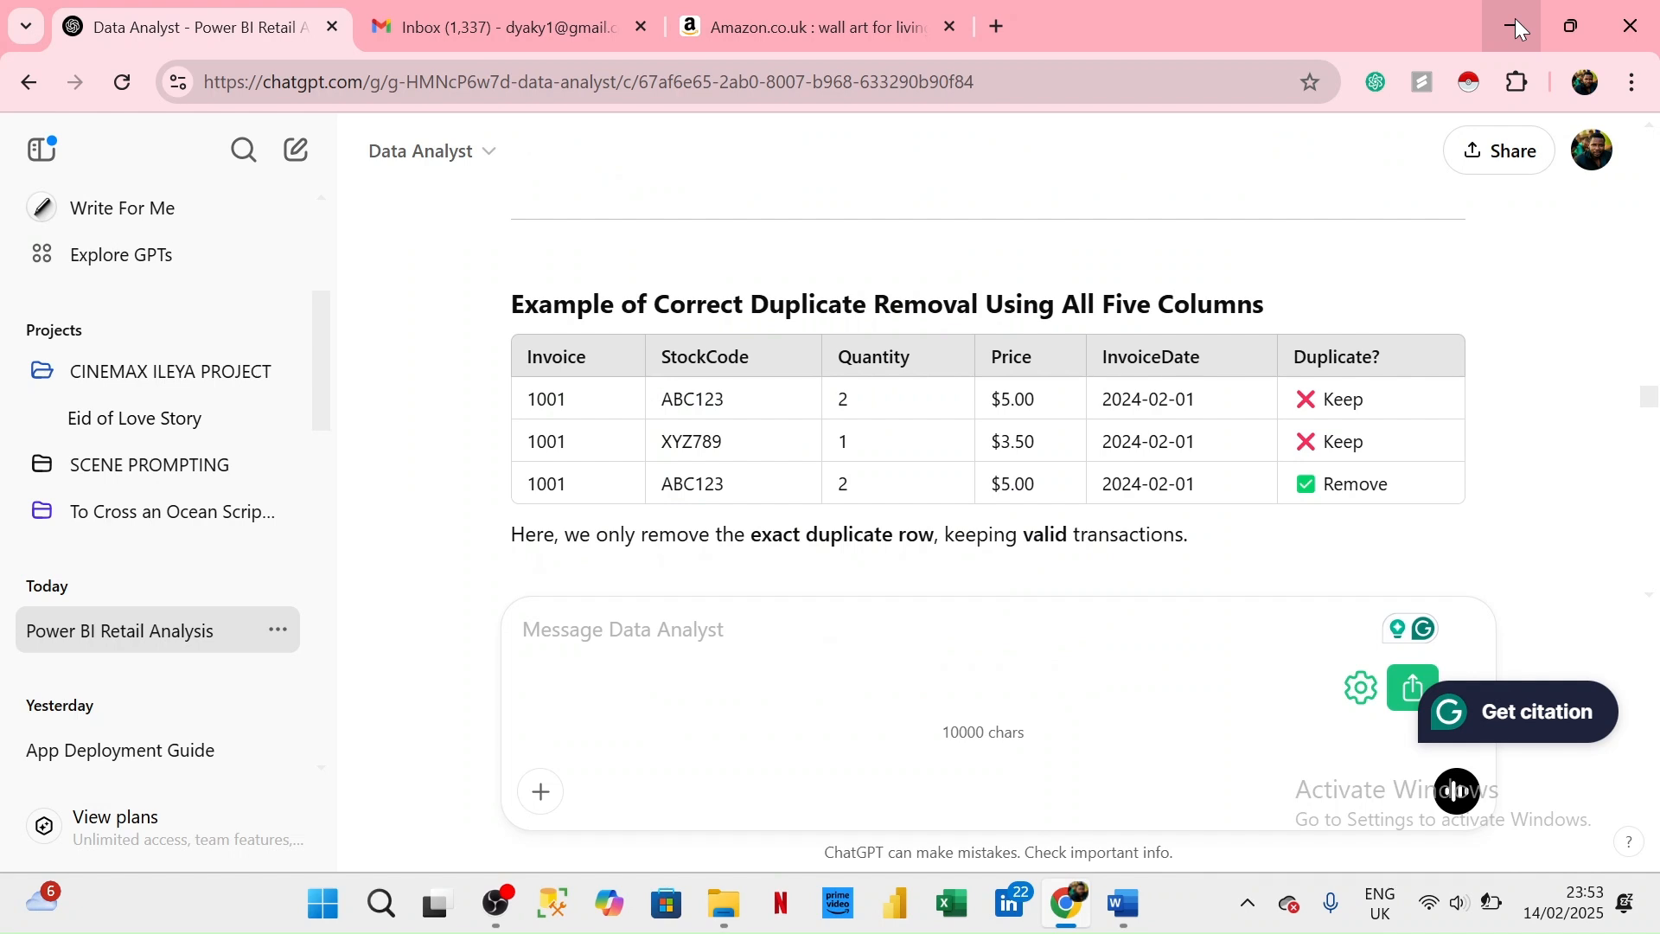
click(1520, 28)
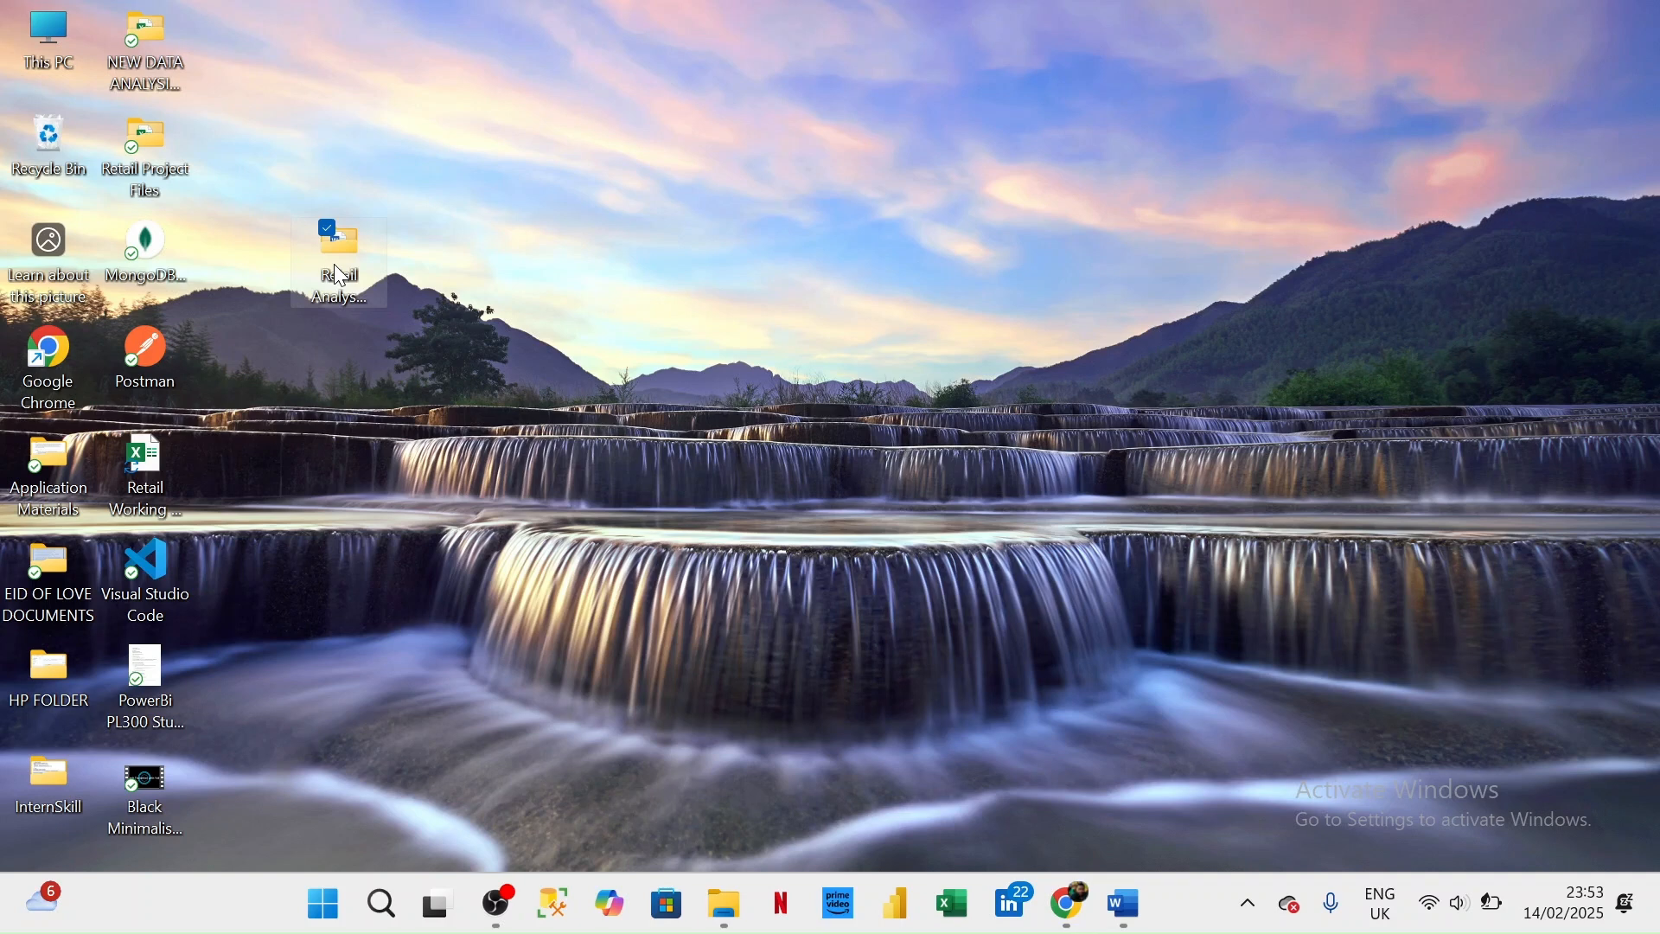
double_click(340, 275)
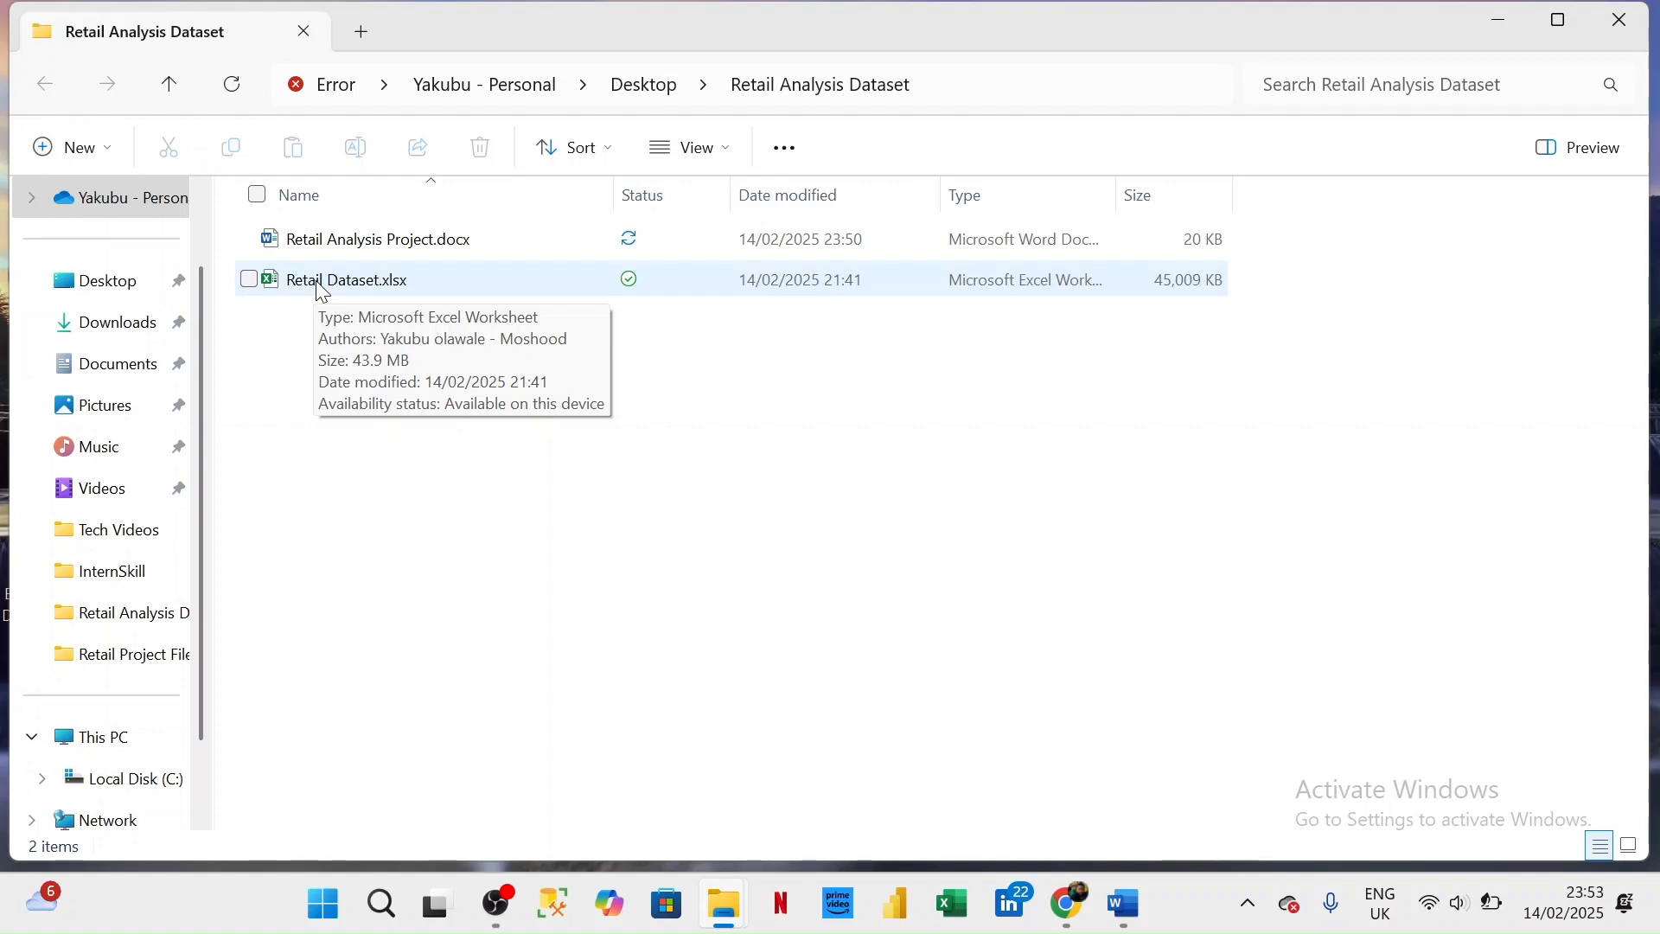
- Make a duplicate of Retail Dataset.xlsx in the same folder
click(361, 288)
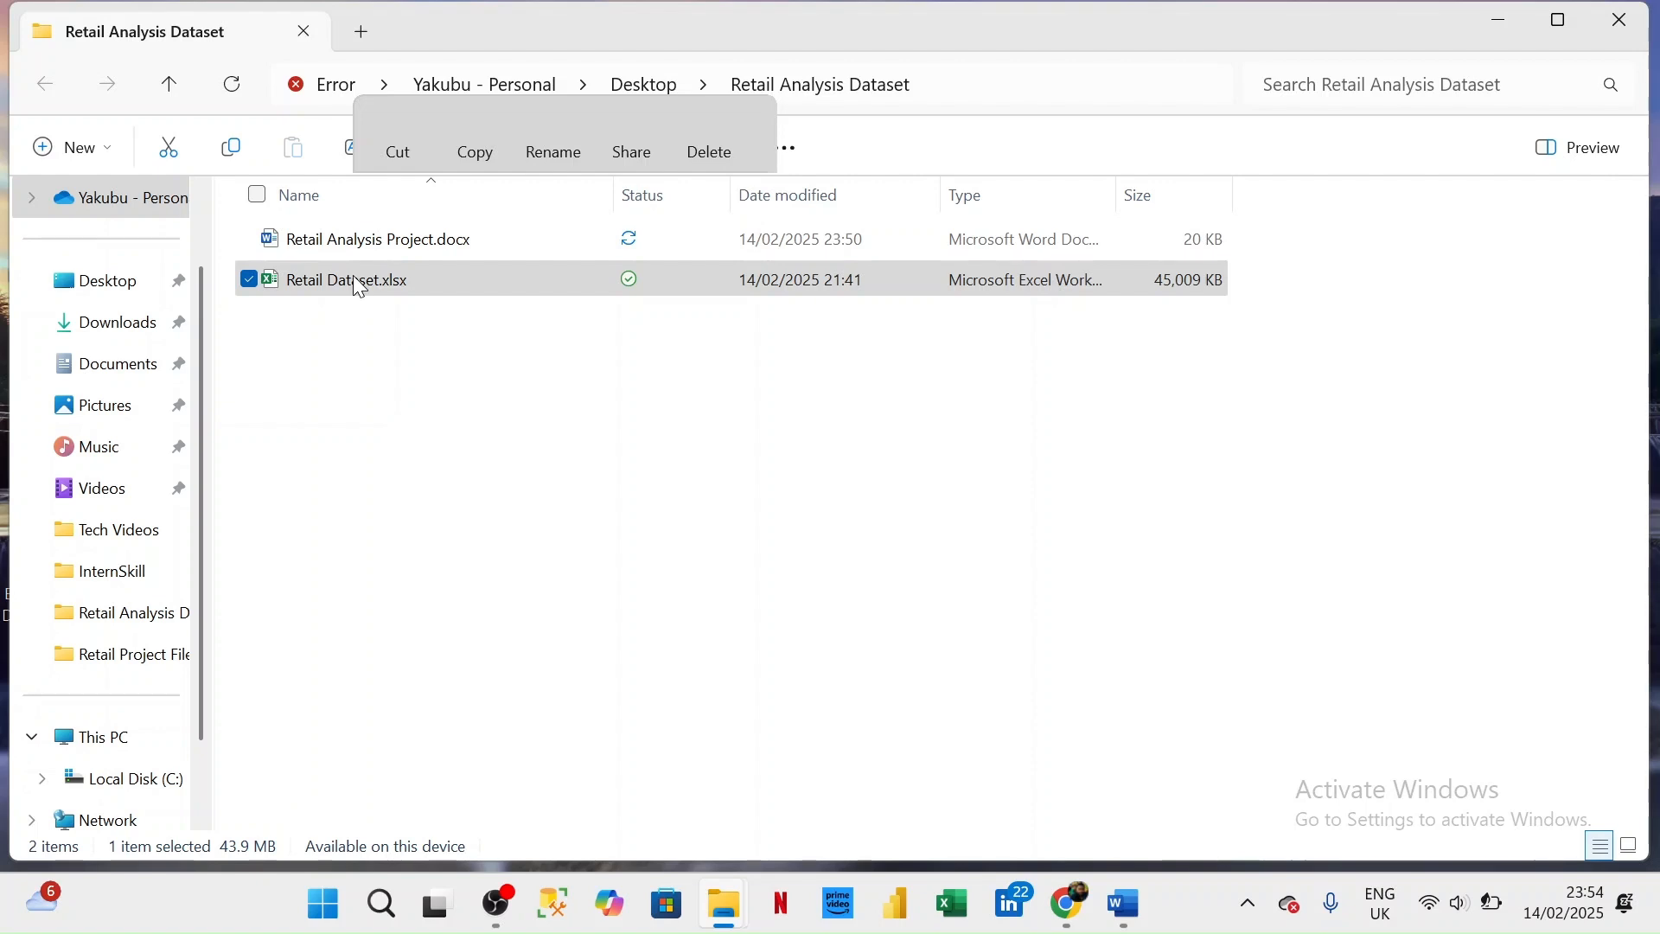
right_click(392, 349)
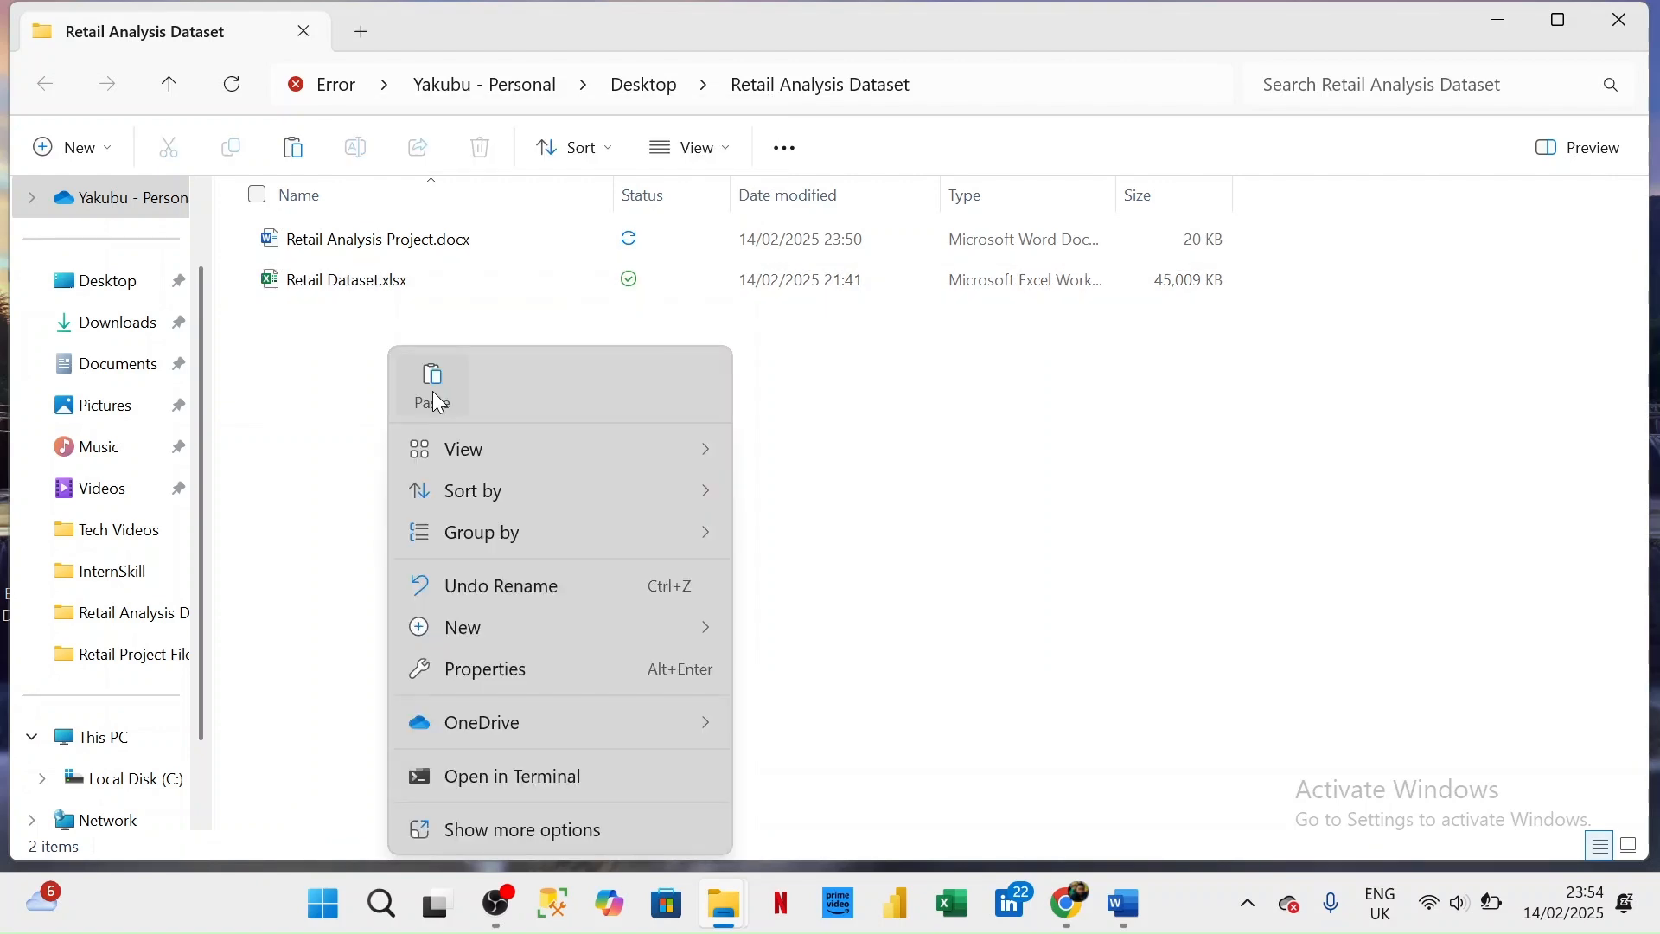
click(435, 385)
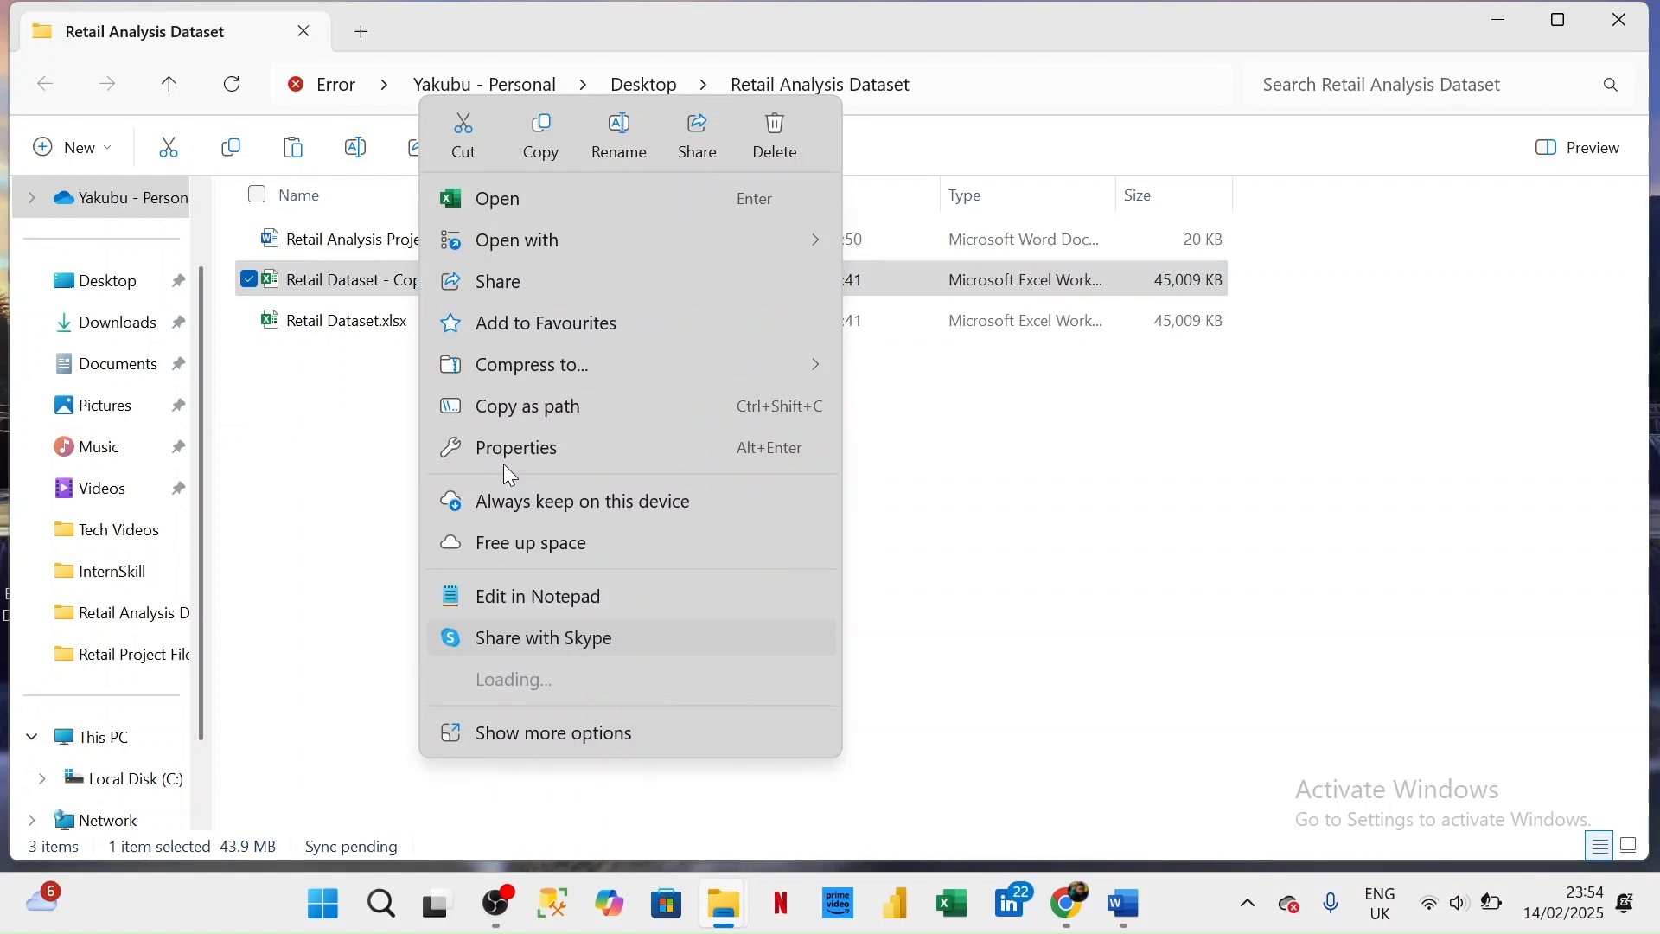
click(381, 402)
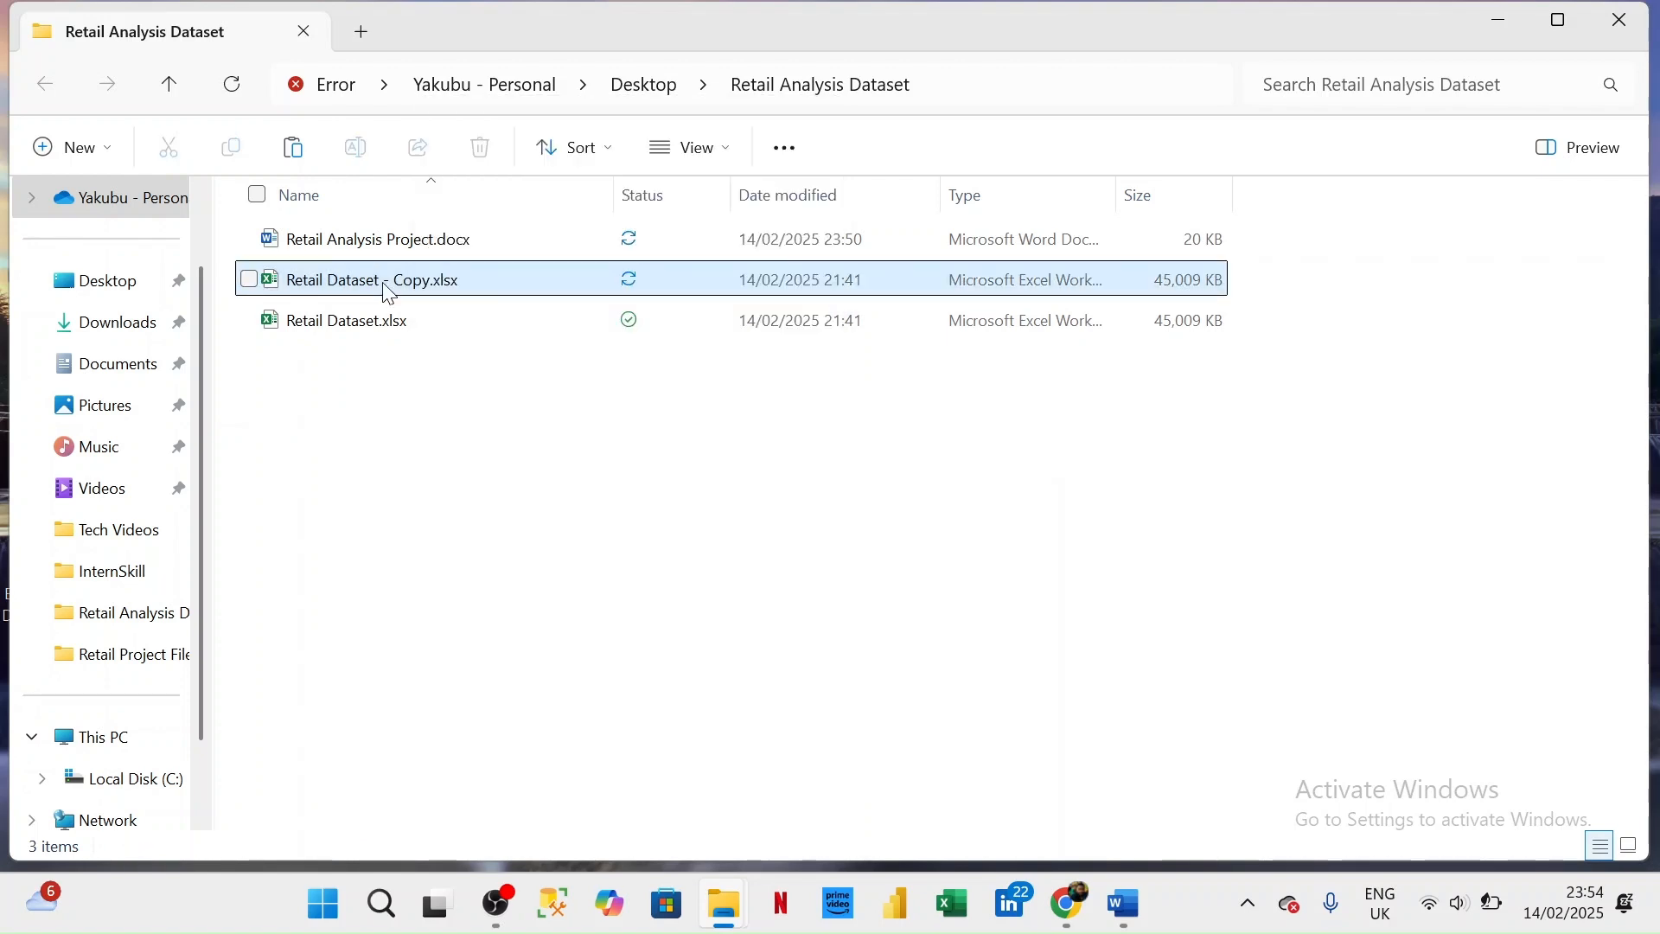
- Open the duplicated workbook Retail Dataset - Copy.xlsx in Excel
click(387, 291)
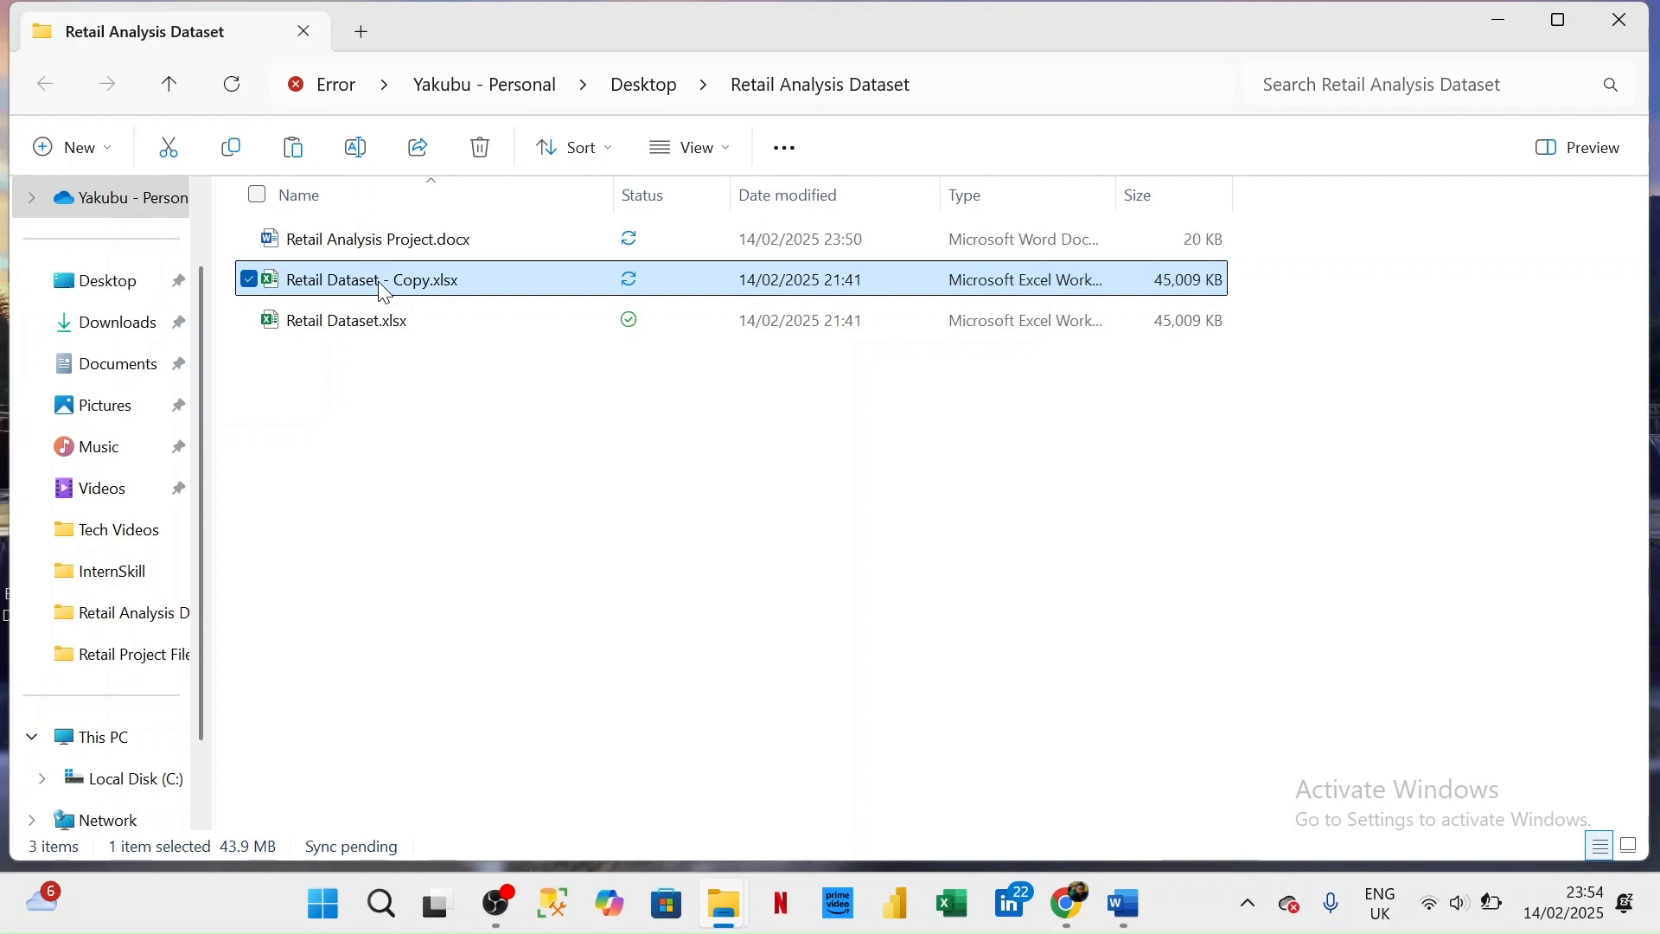
double_click(387, 291)
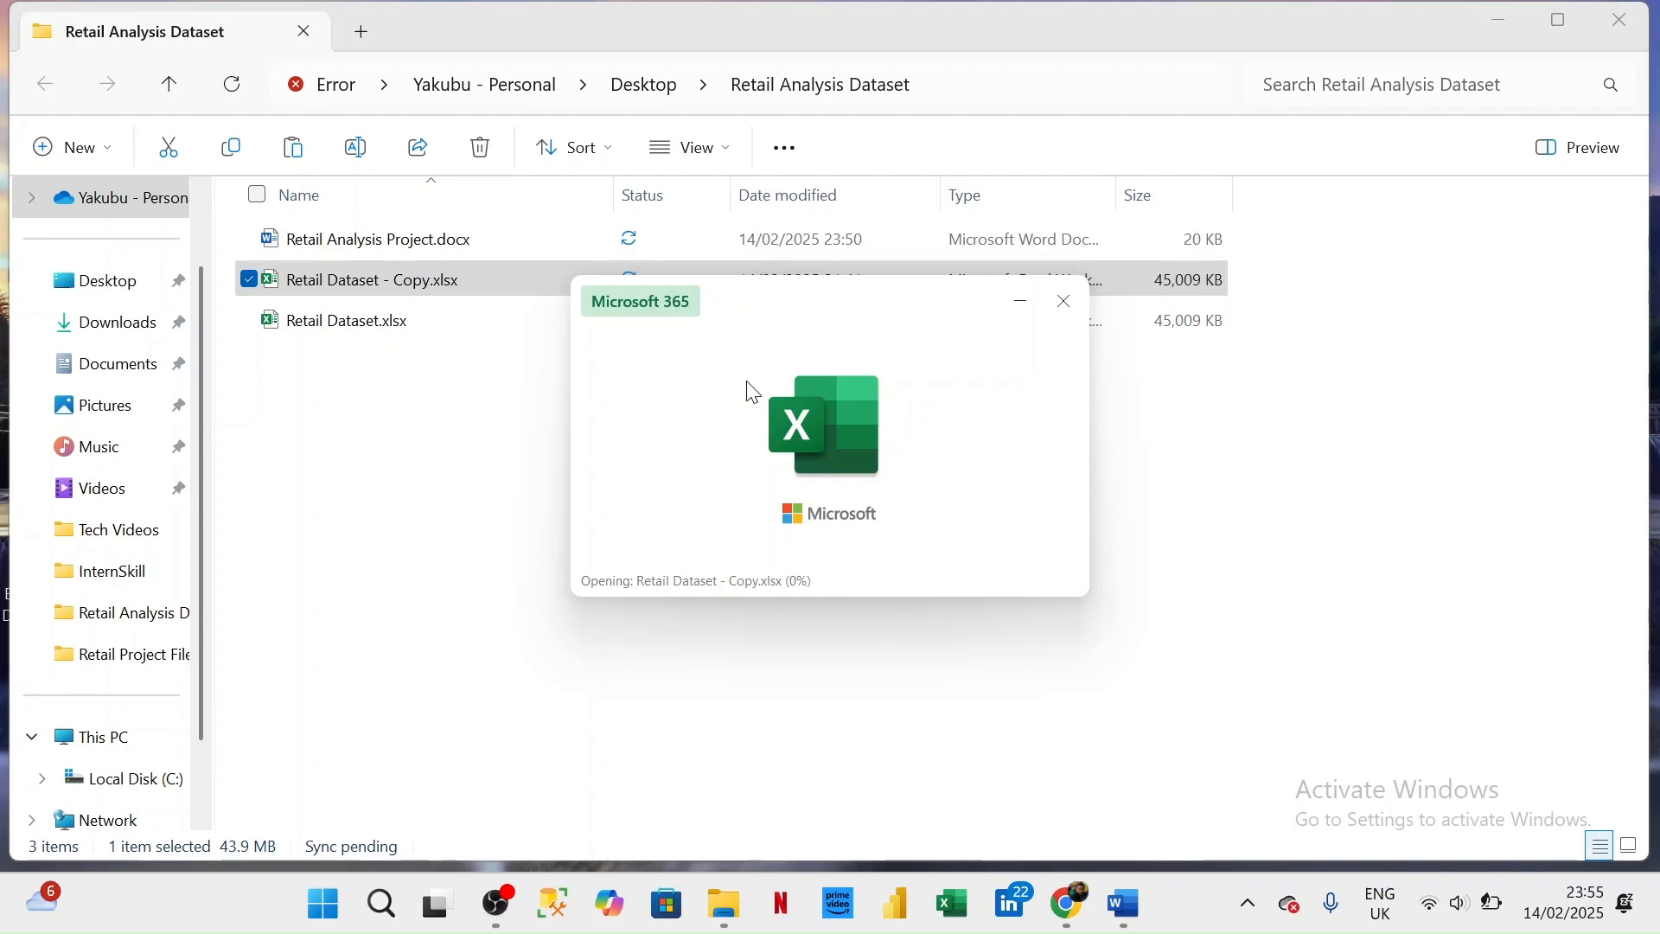
mouse_move(1138, 924)
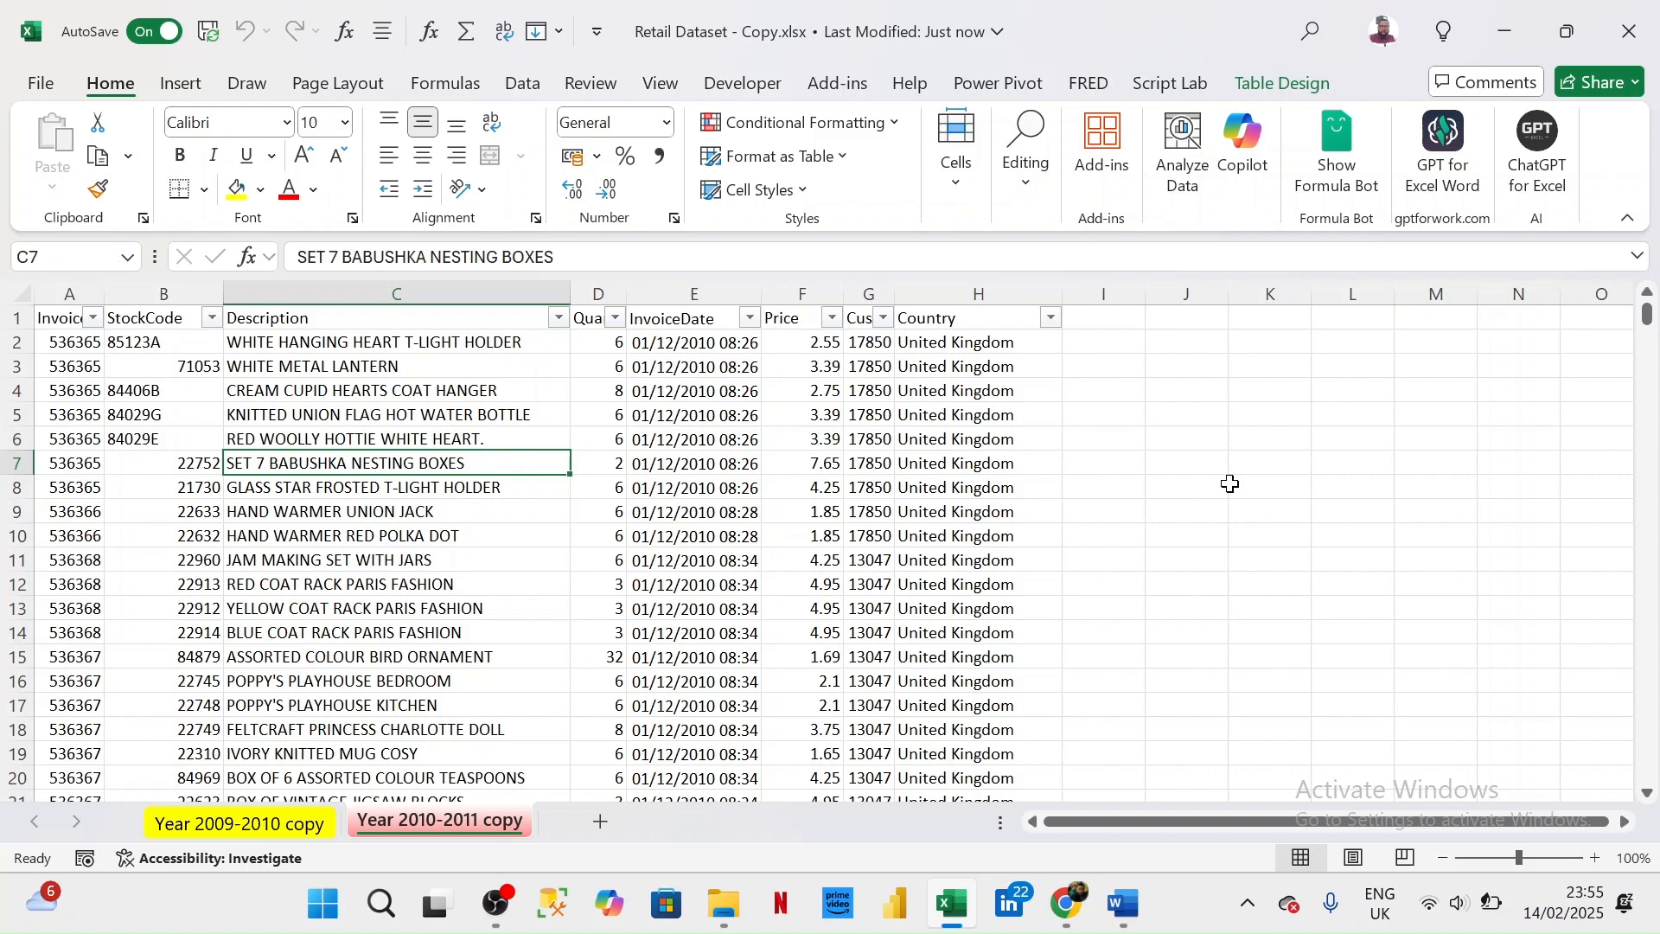
click(441, 559)
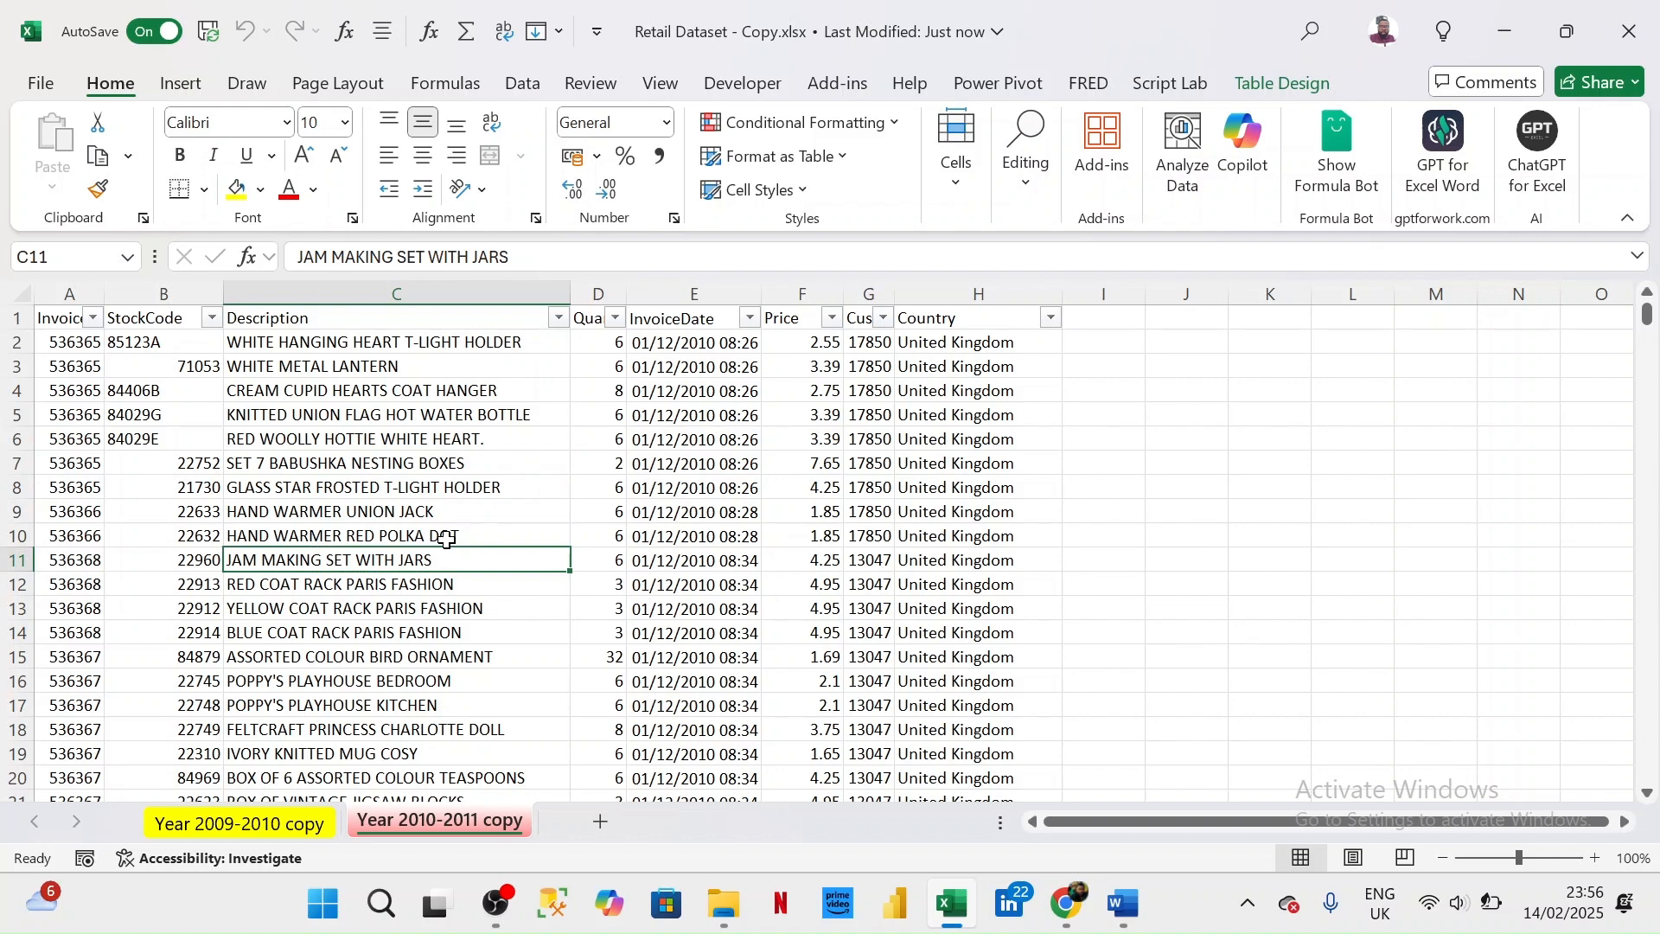
key(ctrl+a)
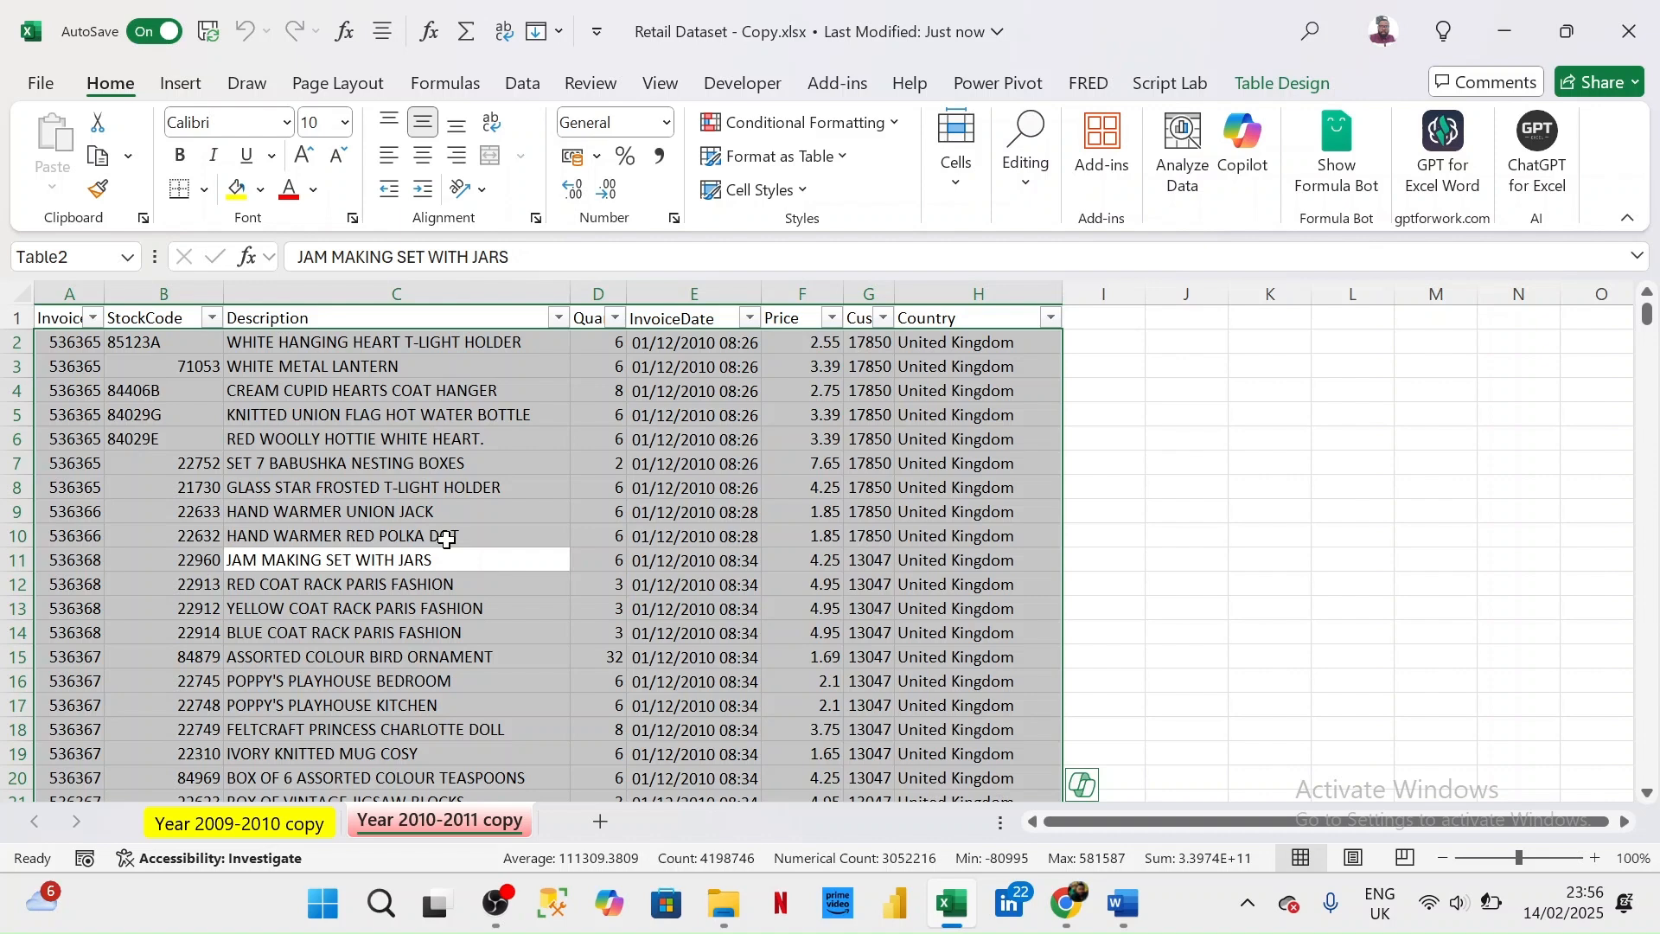
key(alt)
key(Escape)
- Widen the Invoice, Quantity and Customer ID columns on the Year 2009-2010 copy sheet to fit their headers
click(251, 819)
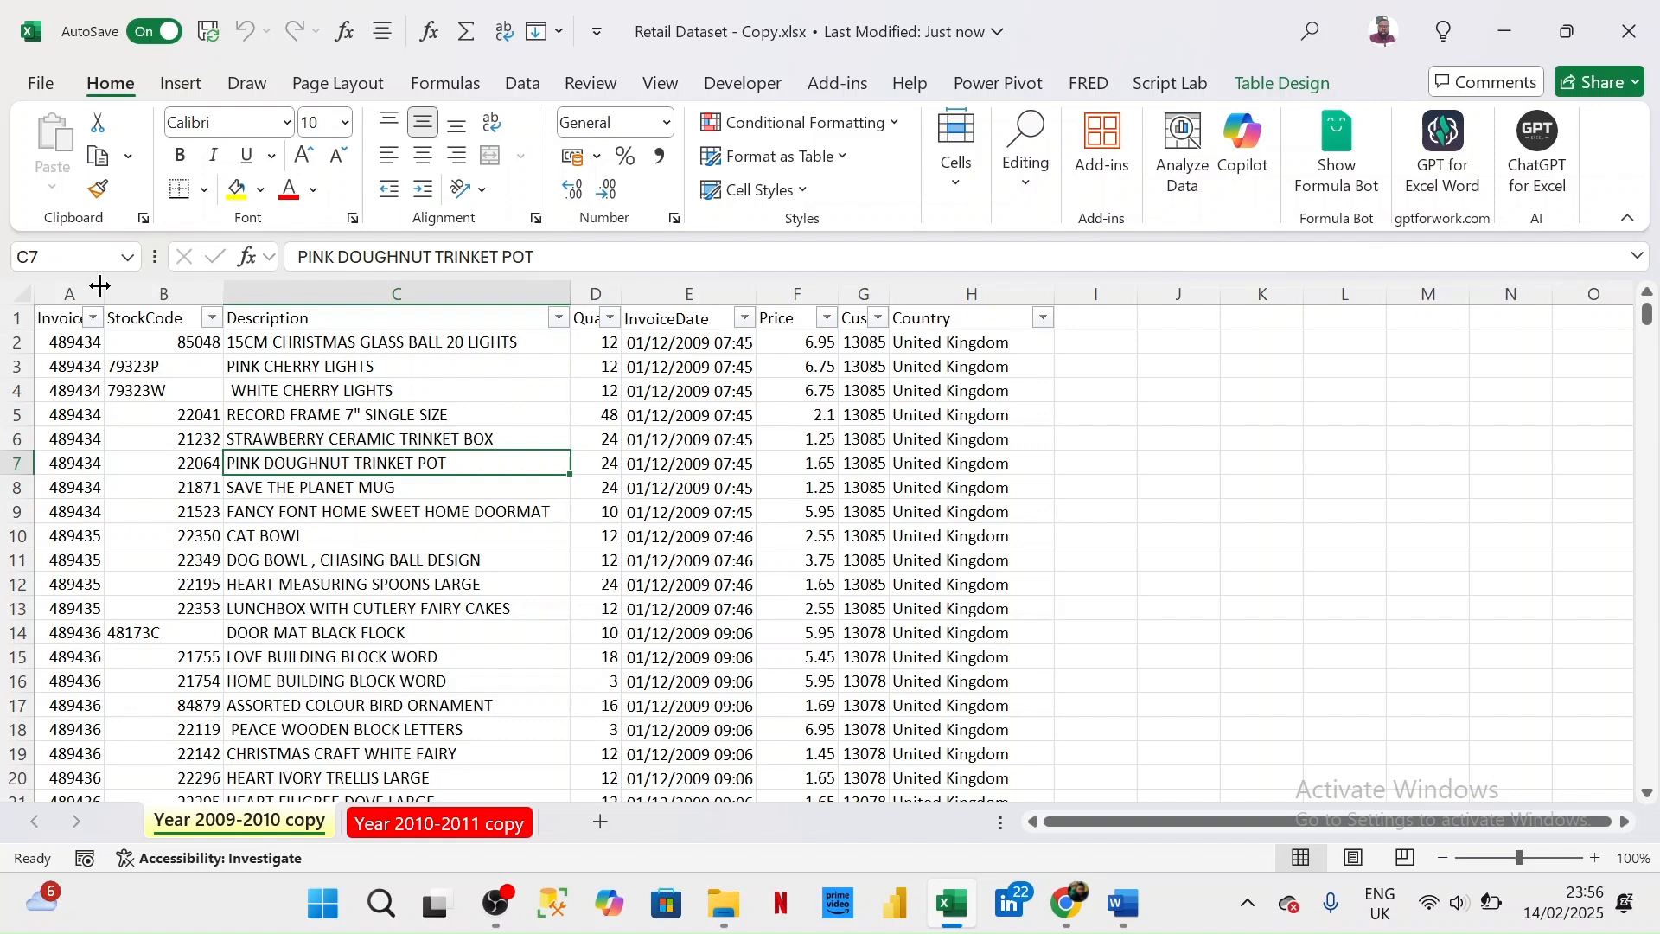
double_click(100, 286)
double_click(621, 292)
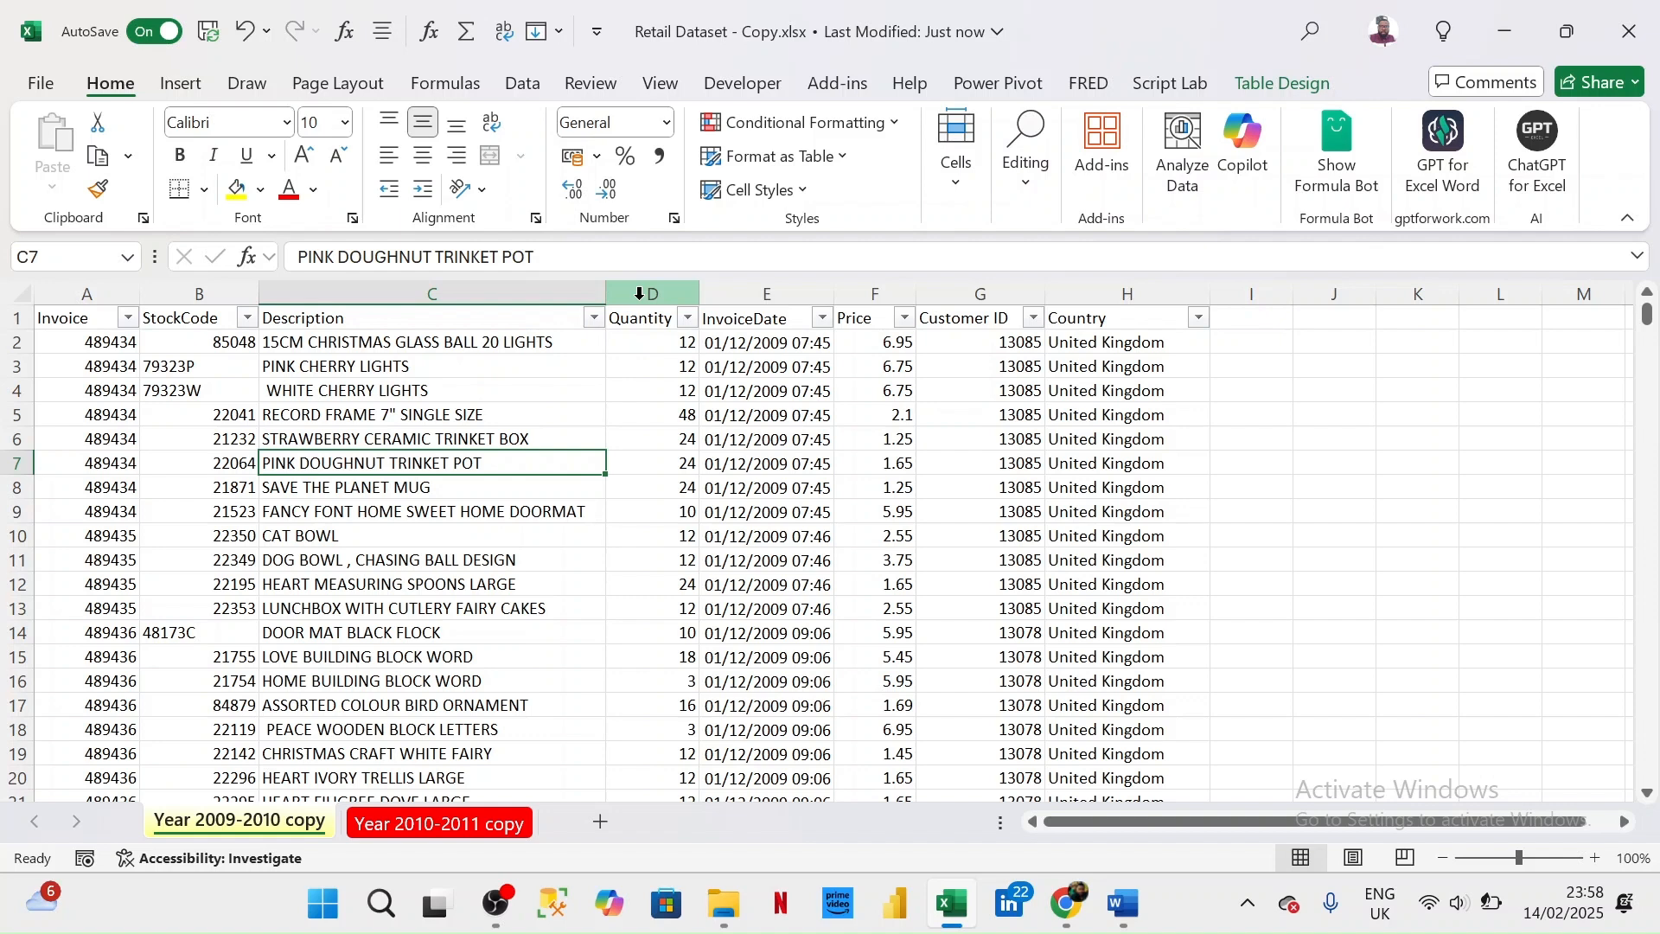
- Widen the Invoice, Quantity and Customer ID columns on the Year 2010-2011 copy sheet to fit their headers
key(ctrl+Page_Down)
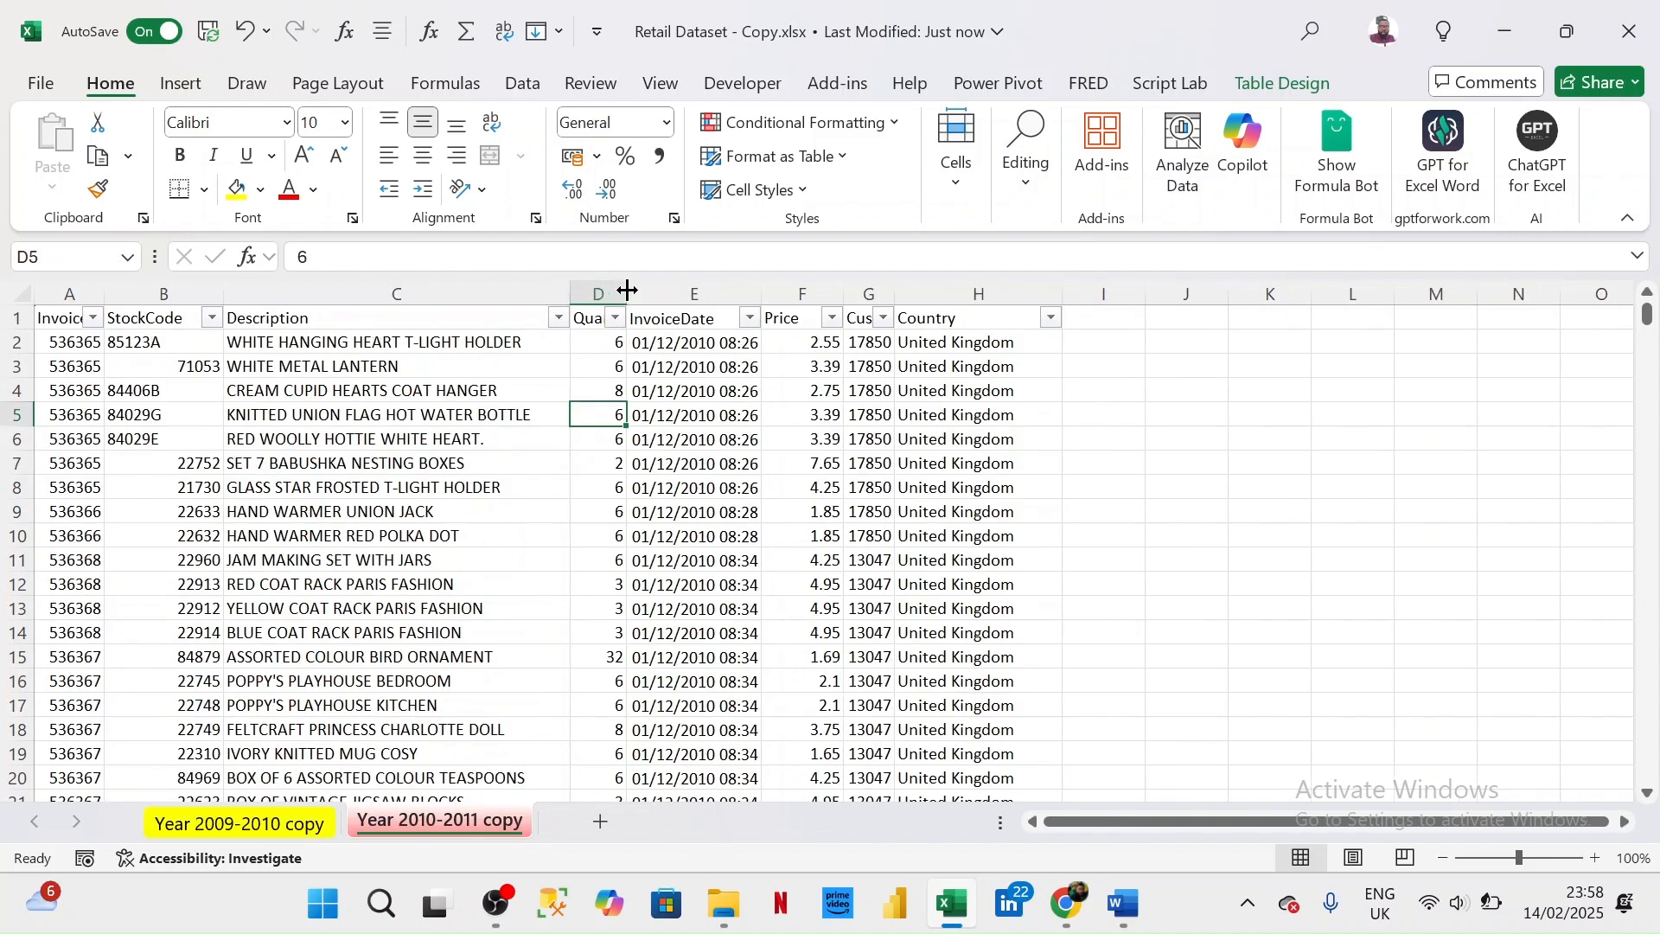
drag(628, 291, 707, 291)
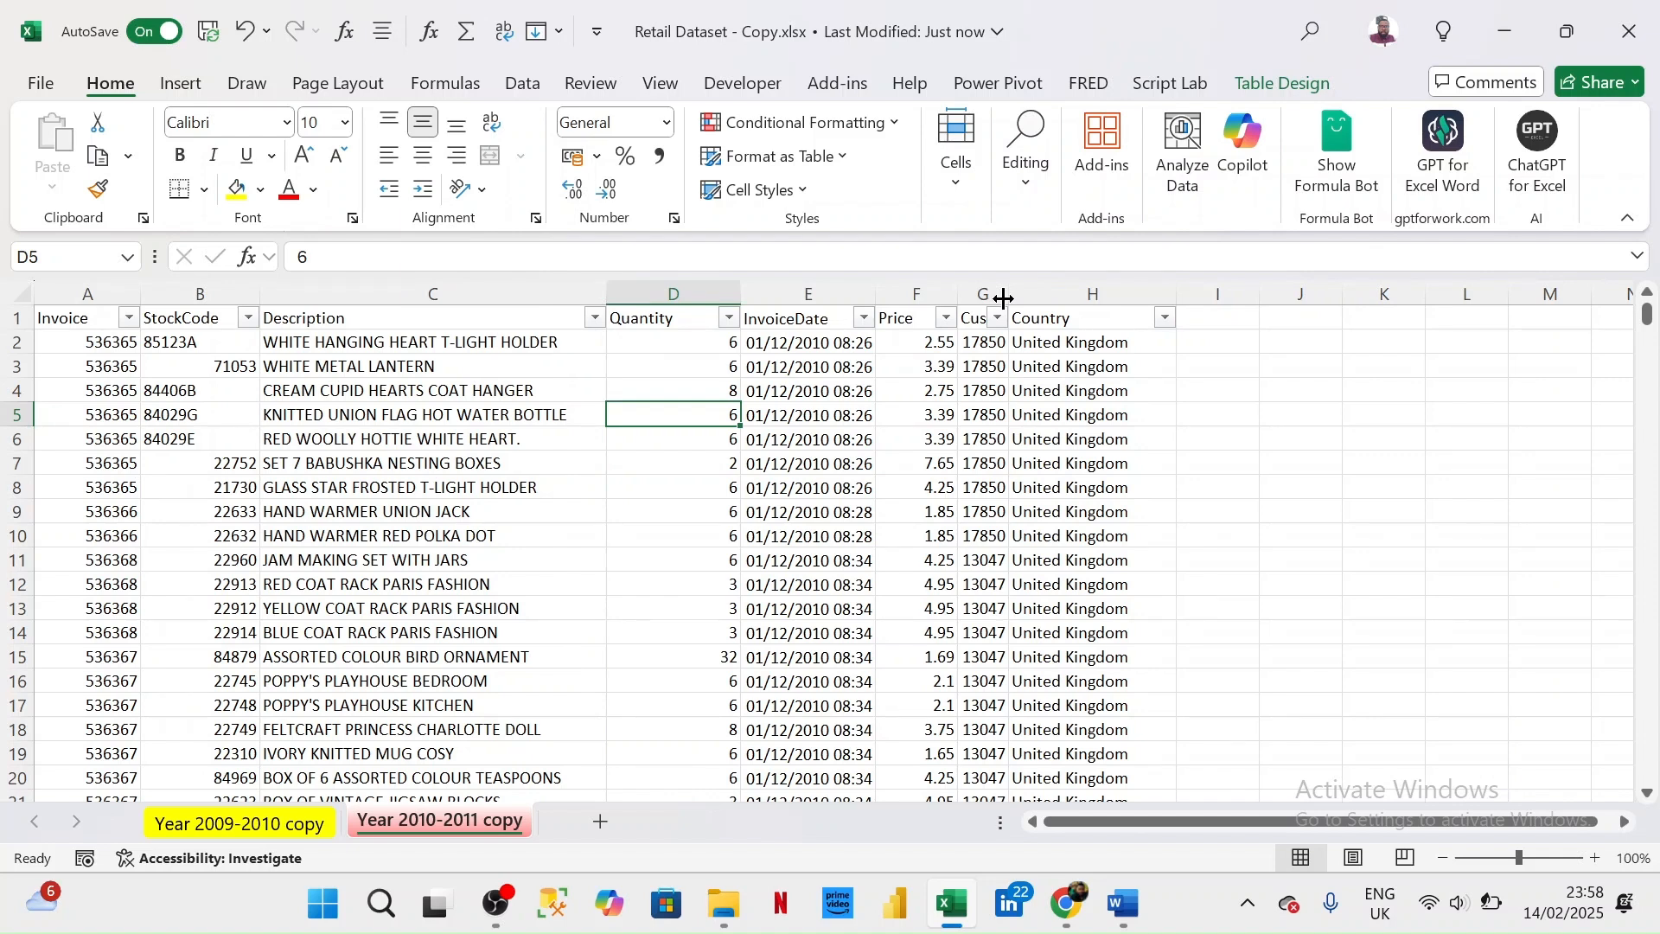
drag(1004, 298, 1065, 292)
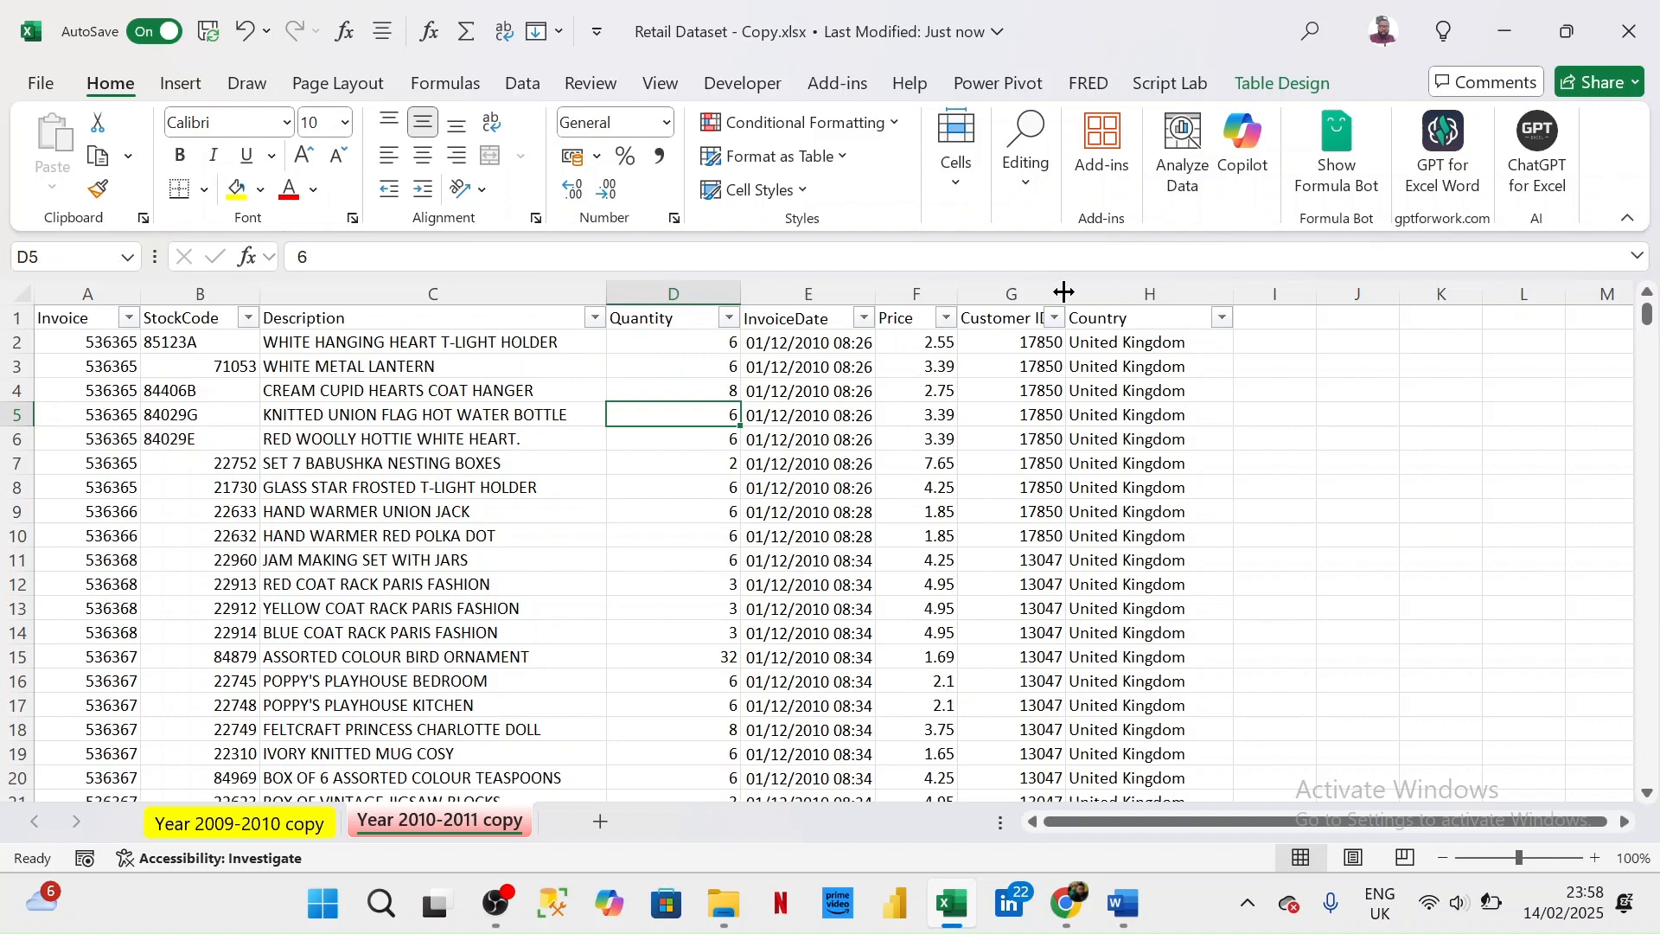
double_click(1065, 292)
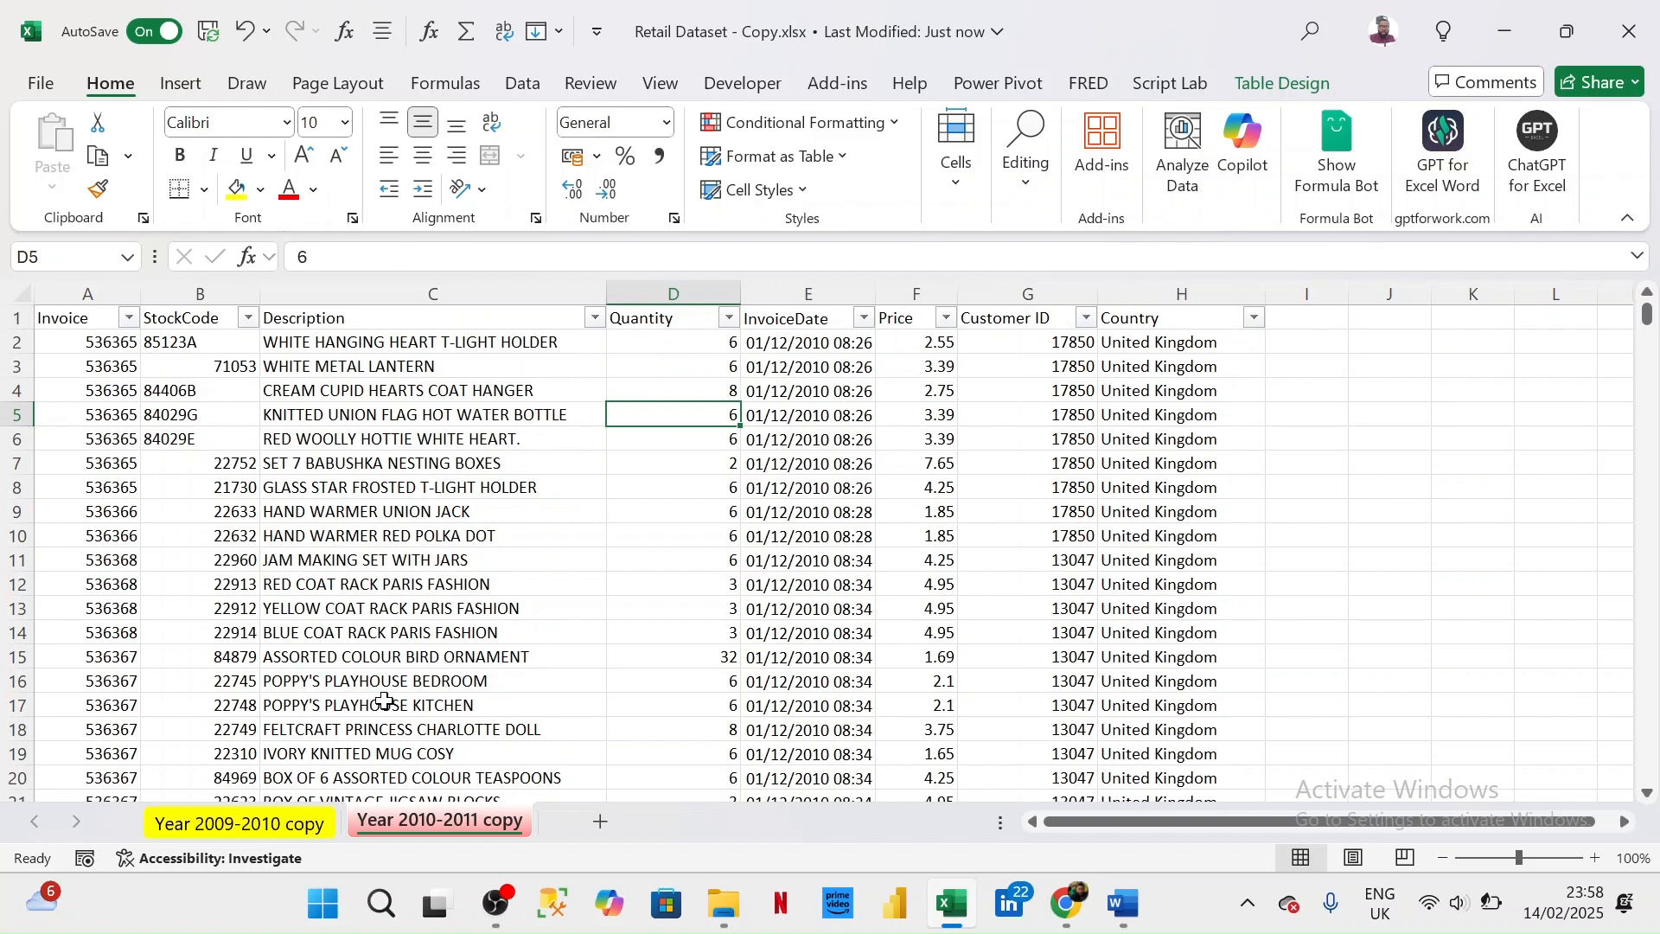
- Switch to Power BI Desktop and create a blank report
click(892, 913)
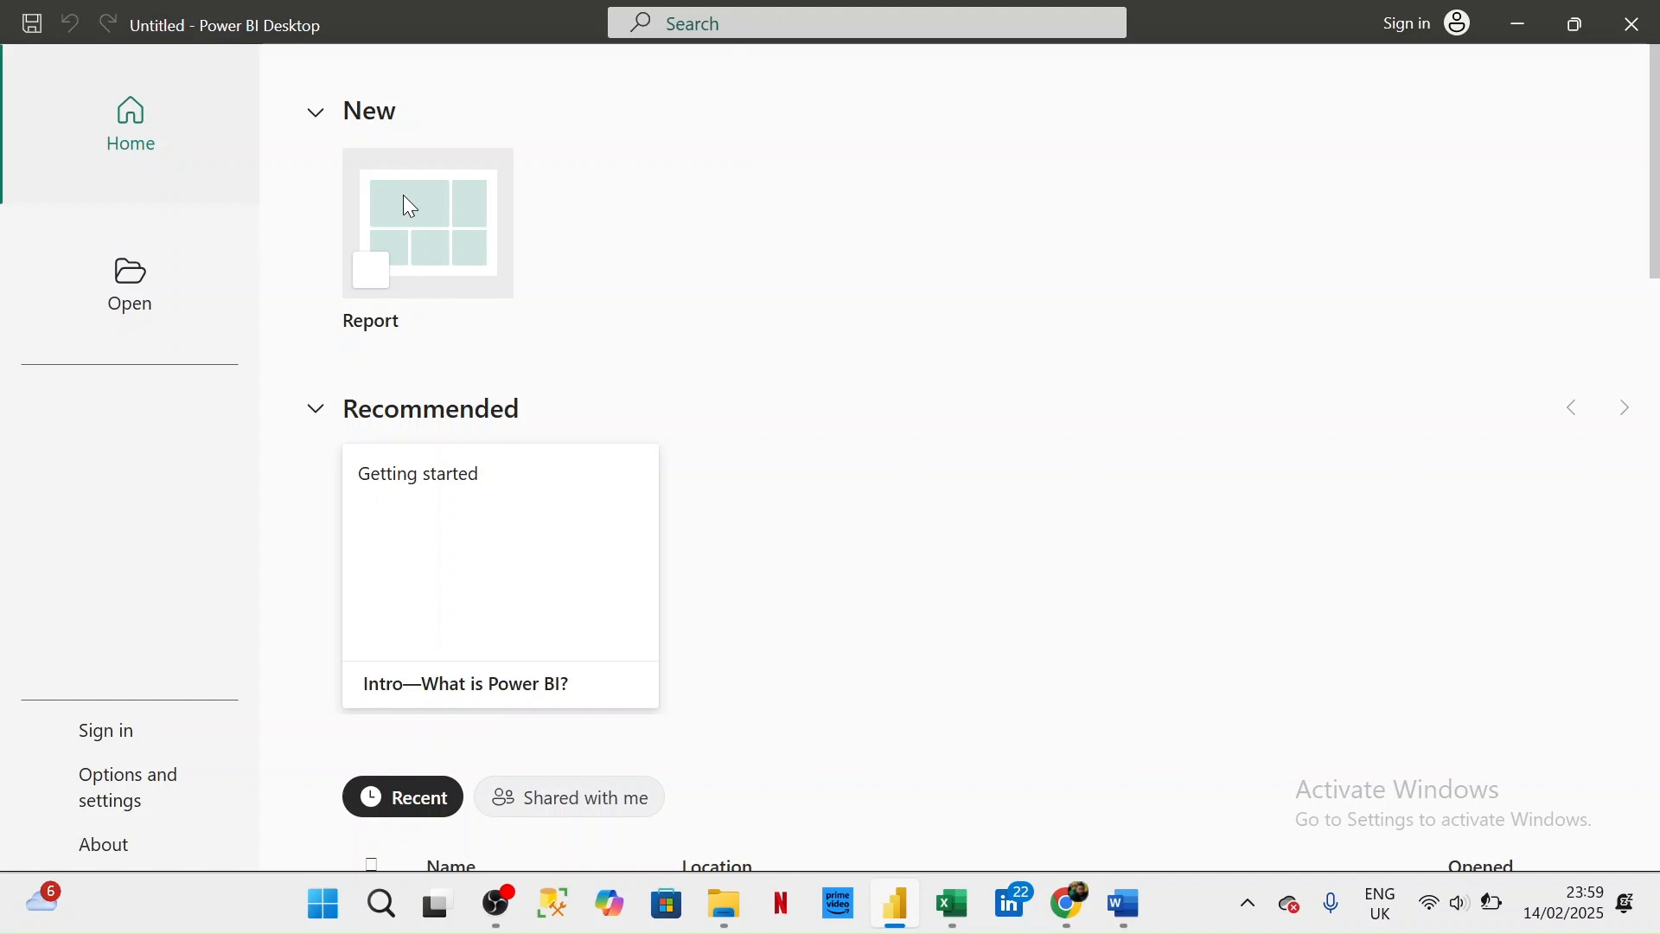
click(411, 206)
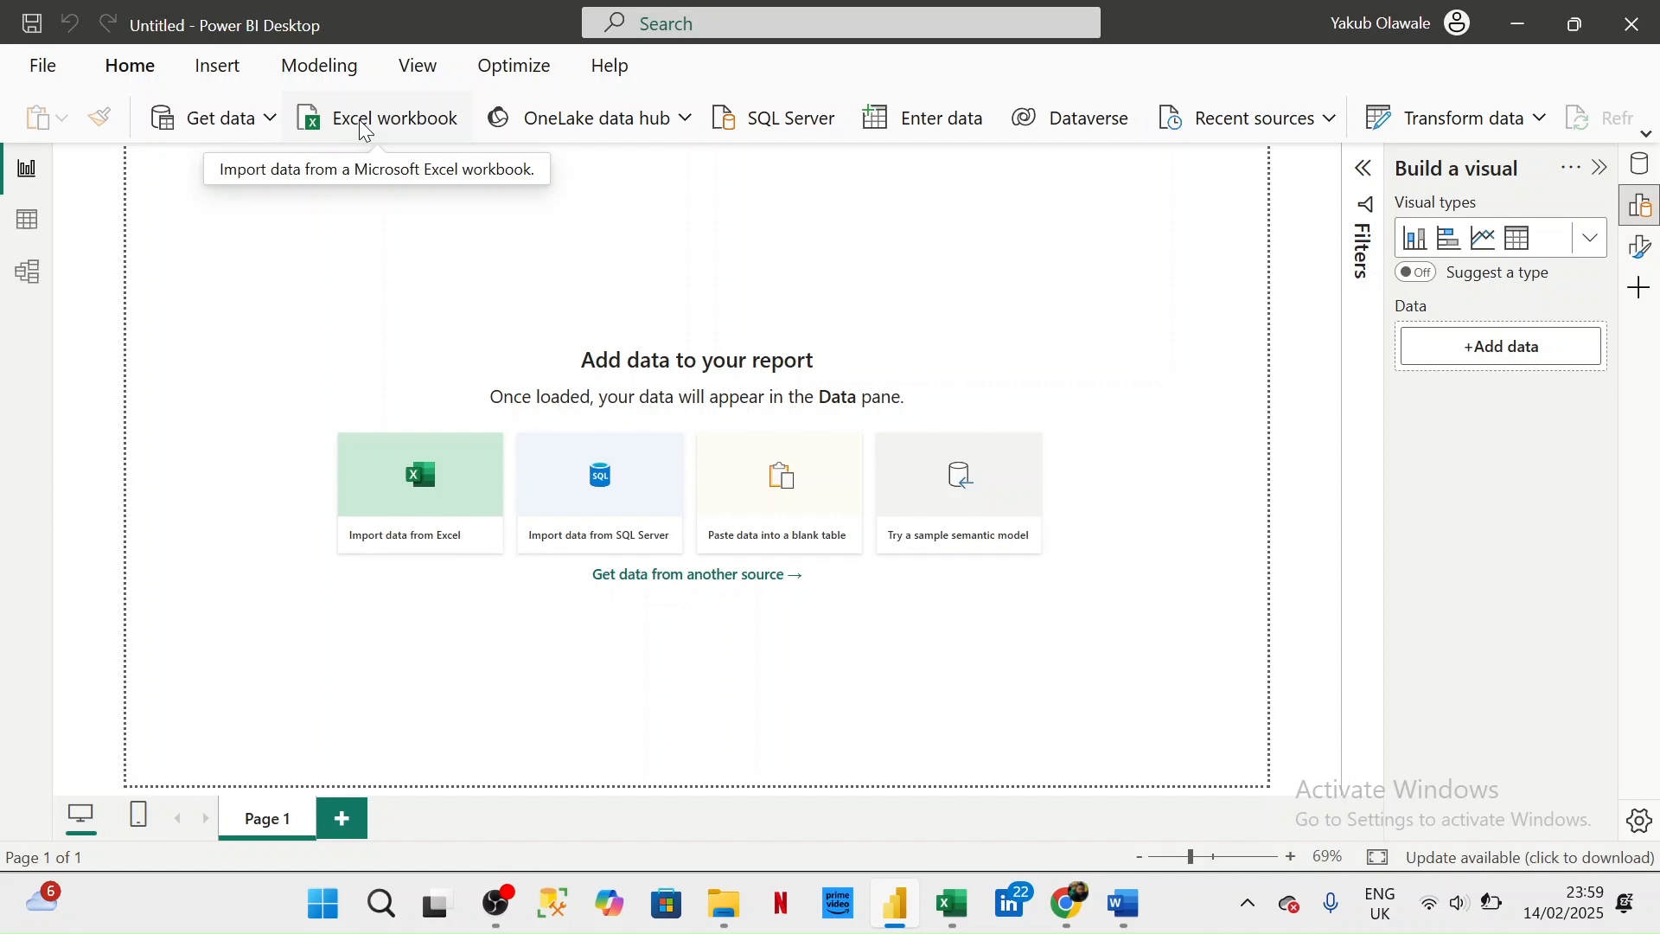
- Connect the report to the Excel workbook Retail Dataset - Copy.xlsx from the Retail Analysis Dataset folder, closing the file in Excel first
click(270, 121)
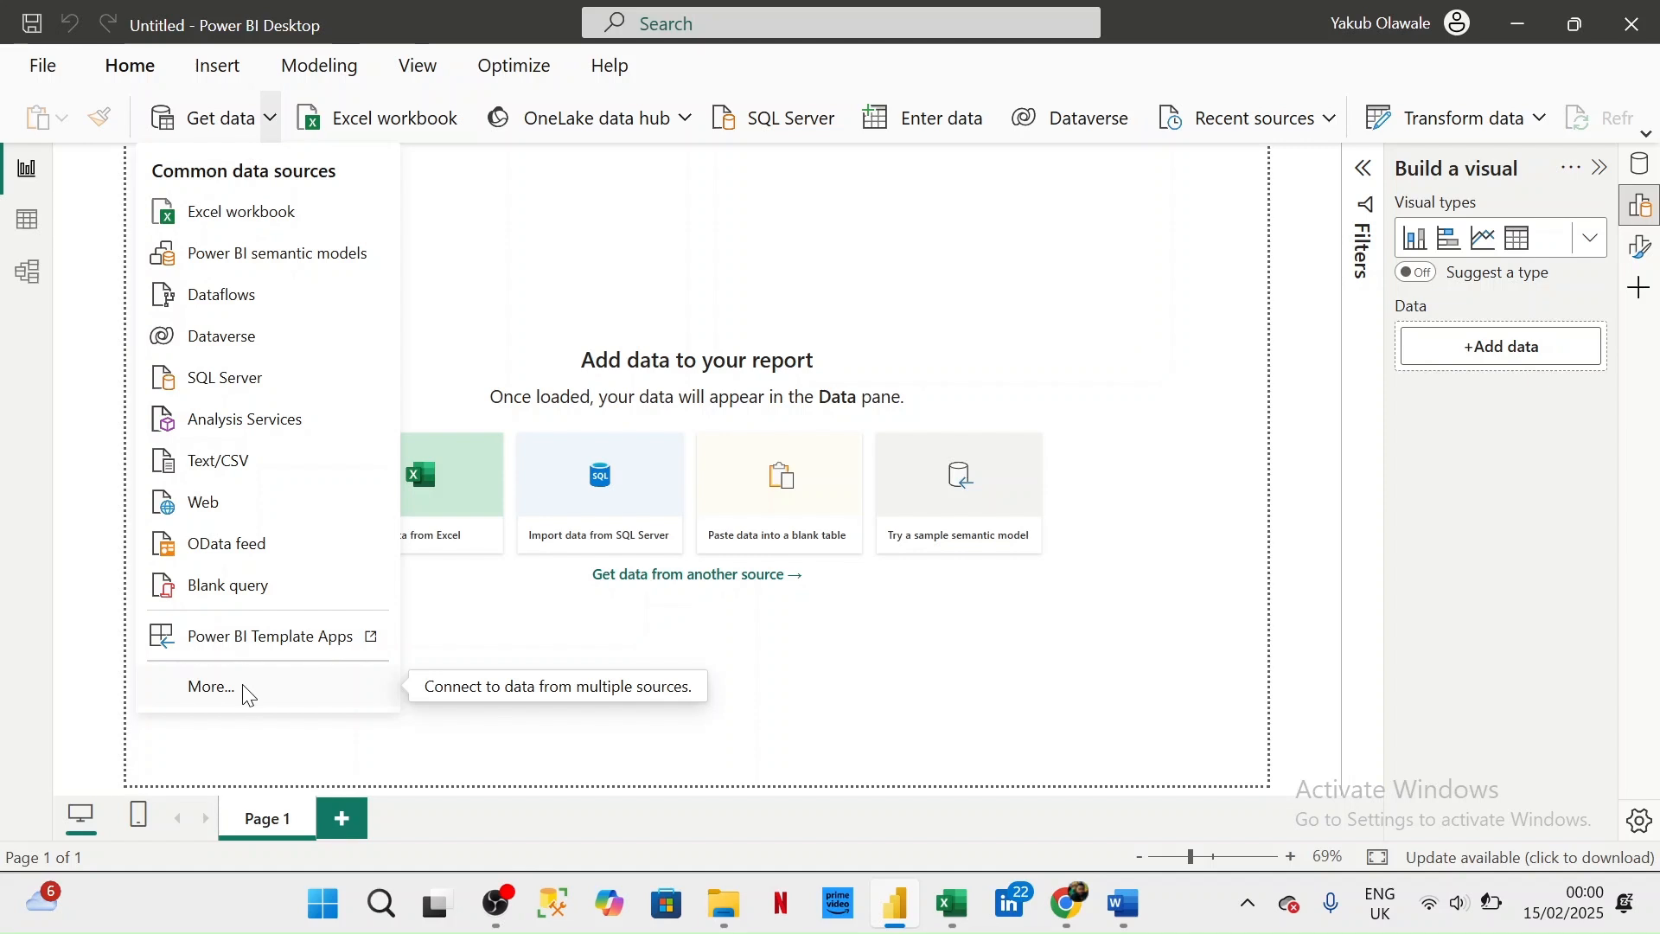
click(240, 213)
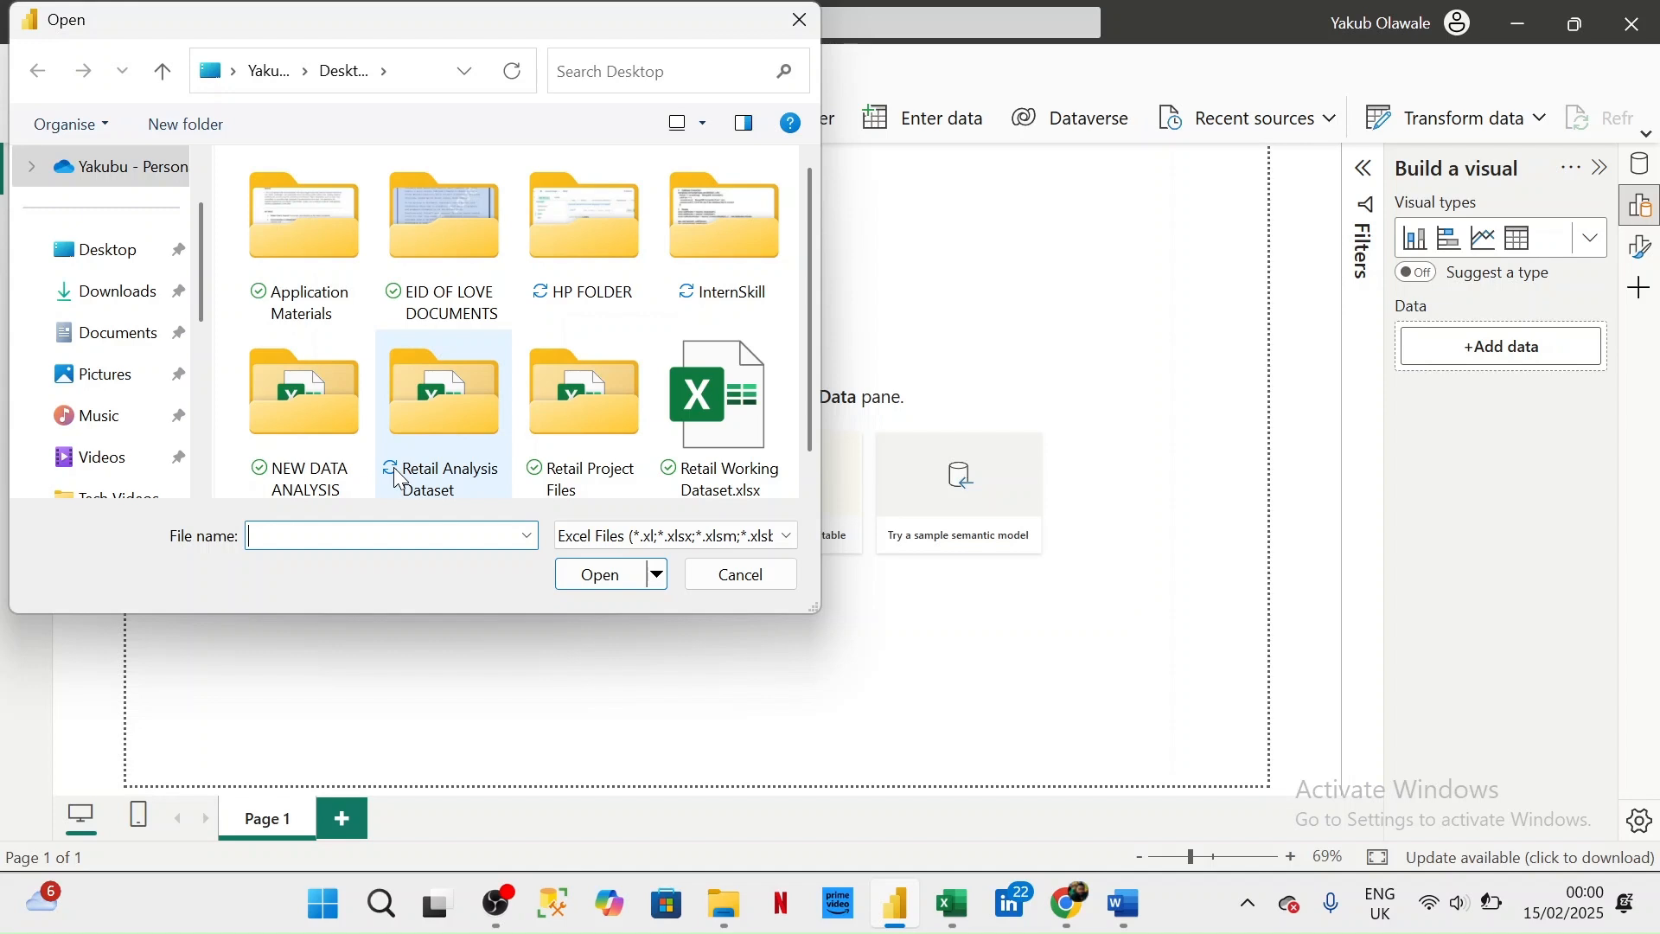
click(37, 71)
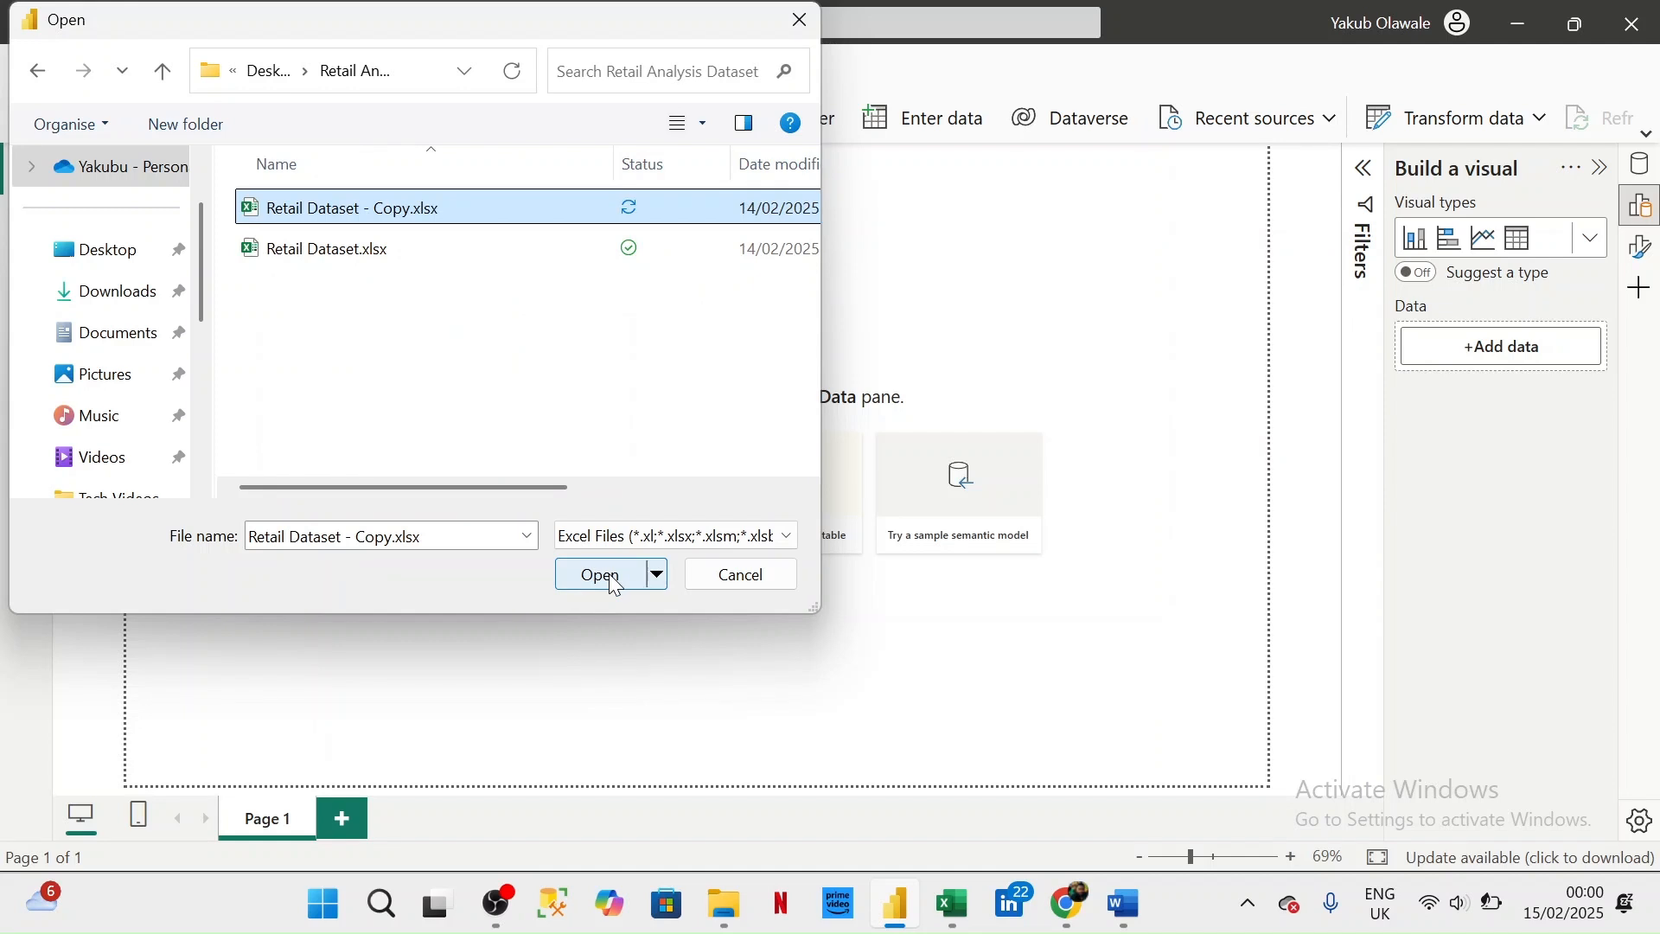
click(615, 586)
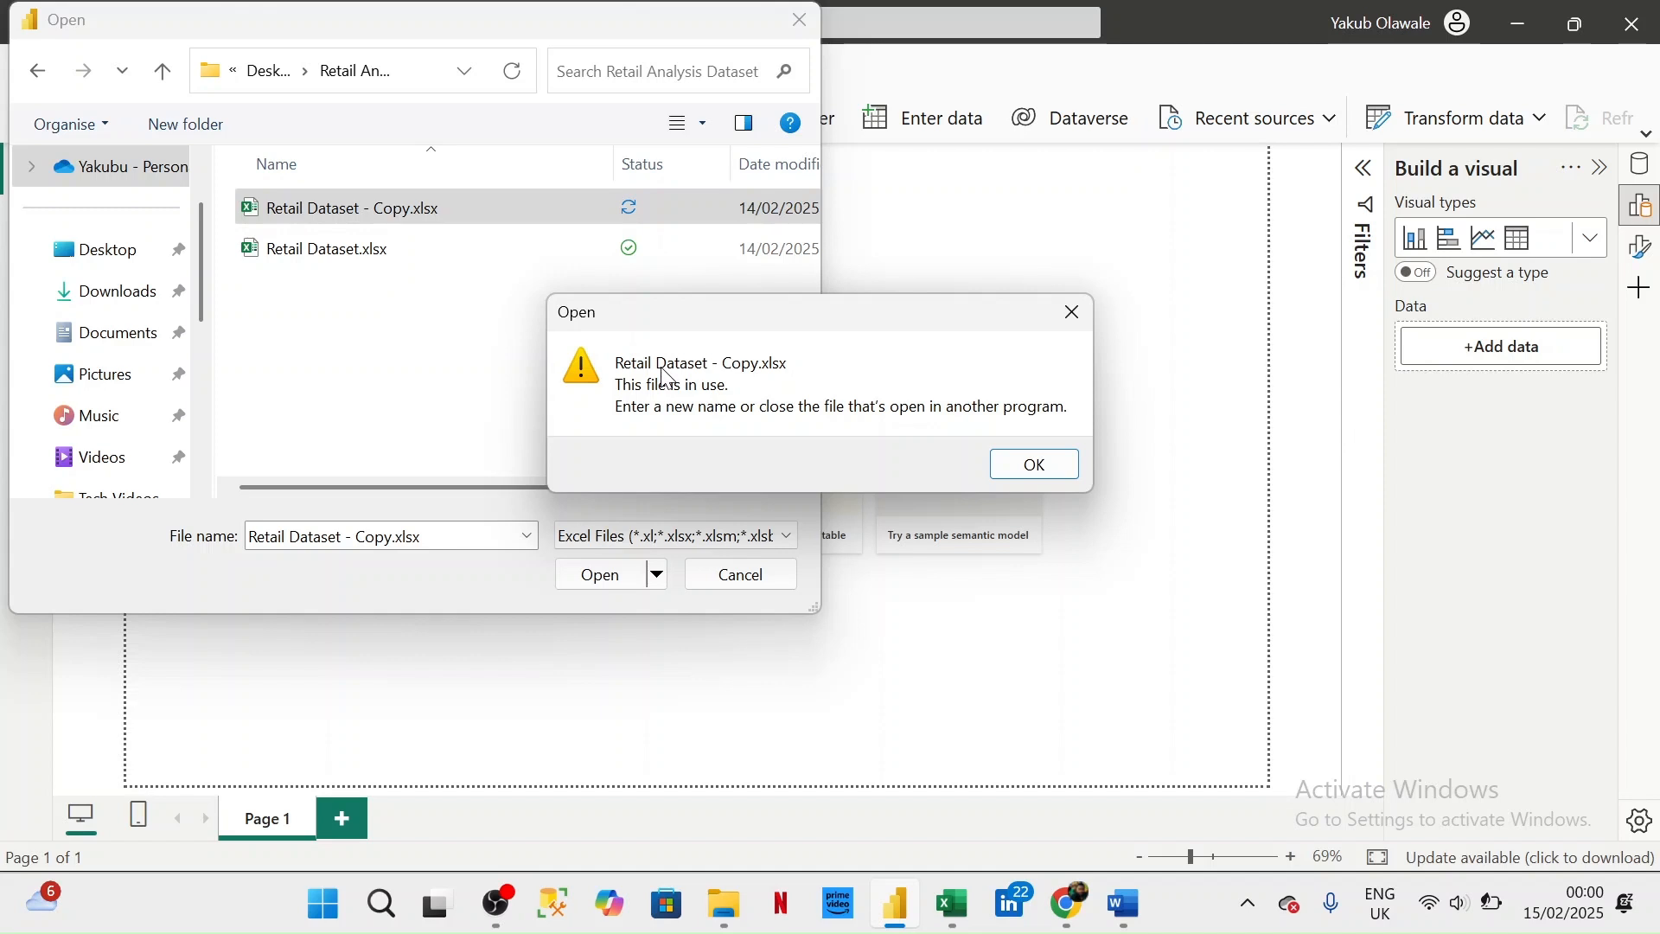
mouse_move(953, 905)
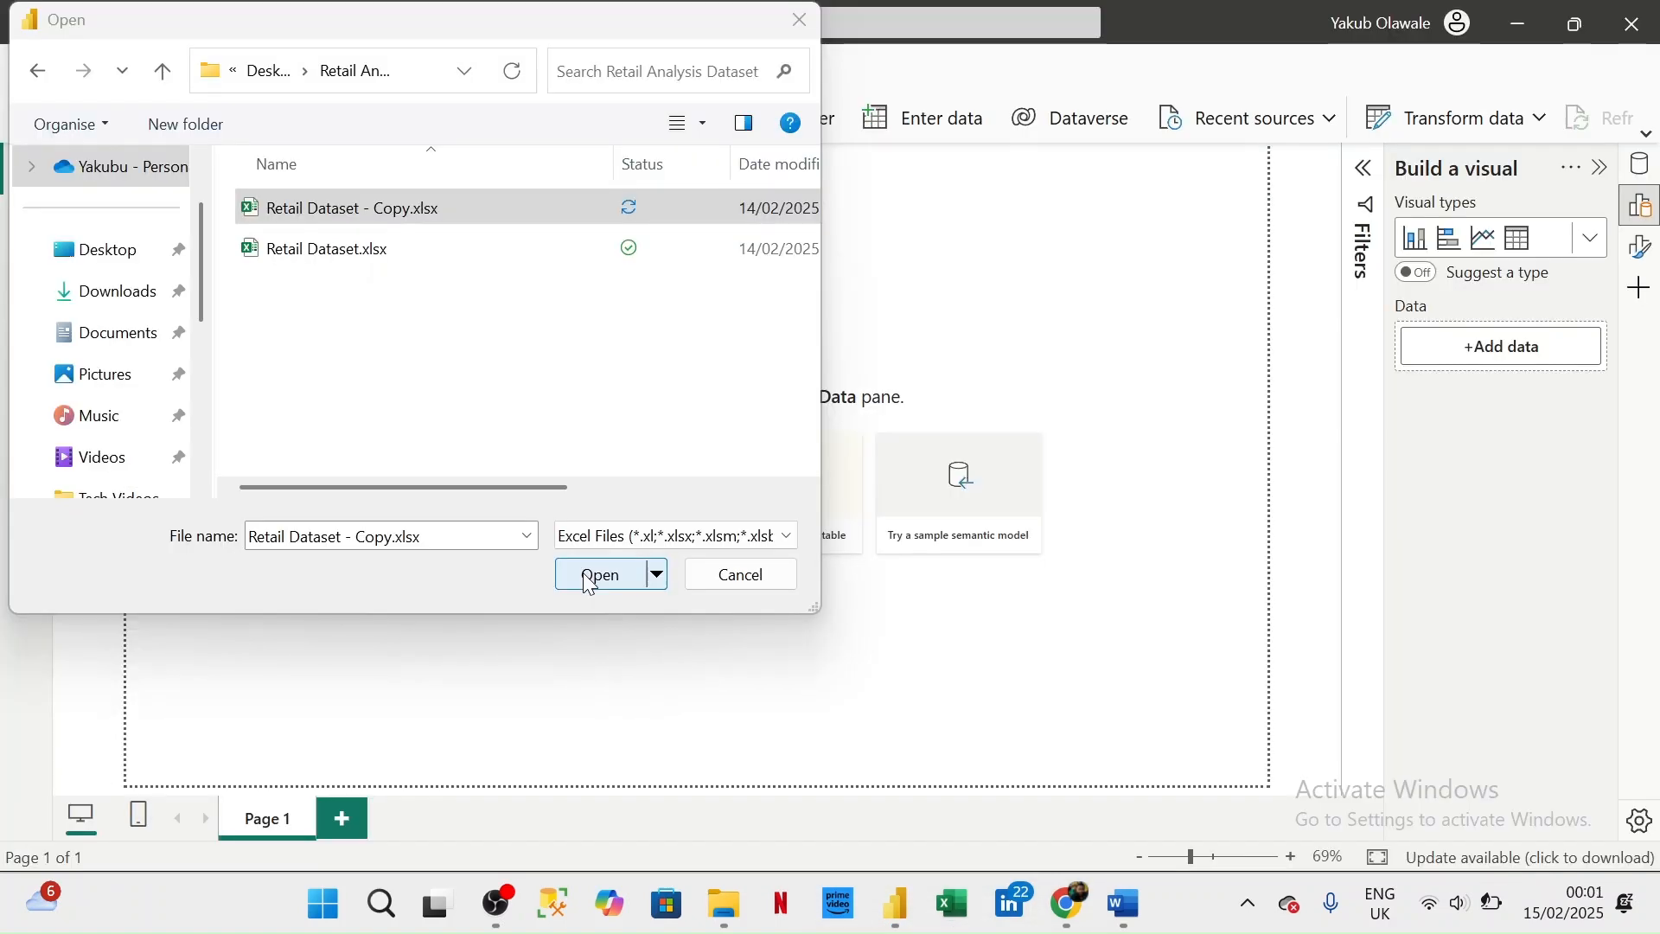
click(586, 578)
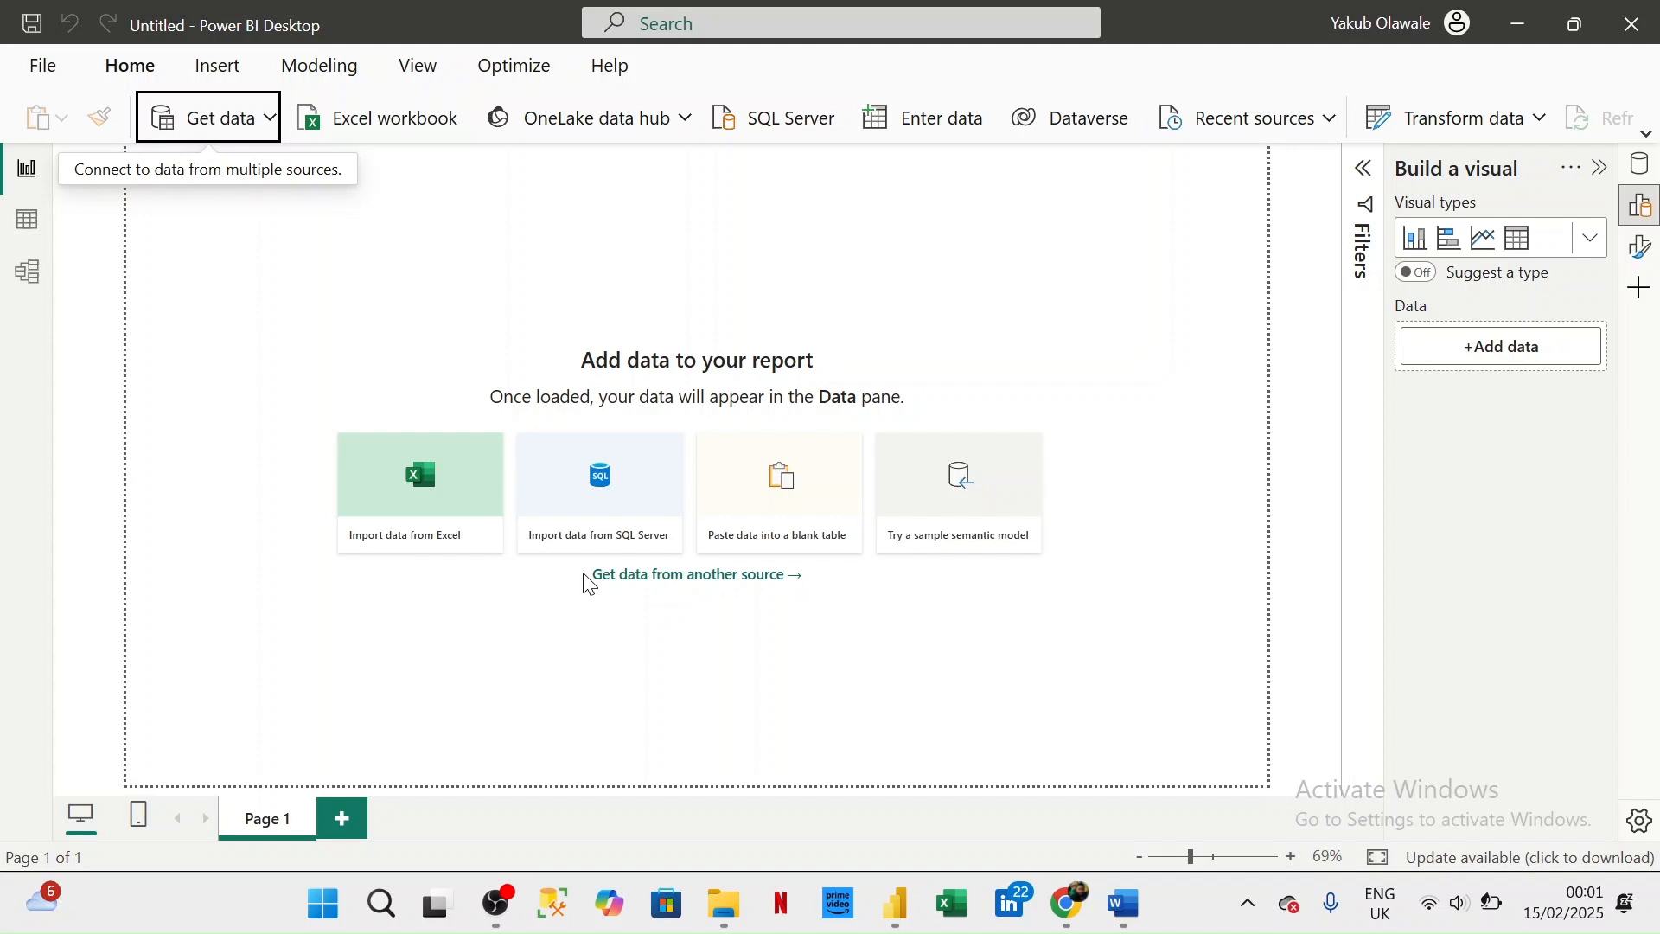
click(587, 577)
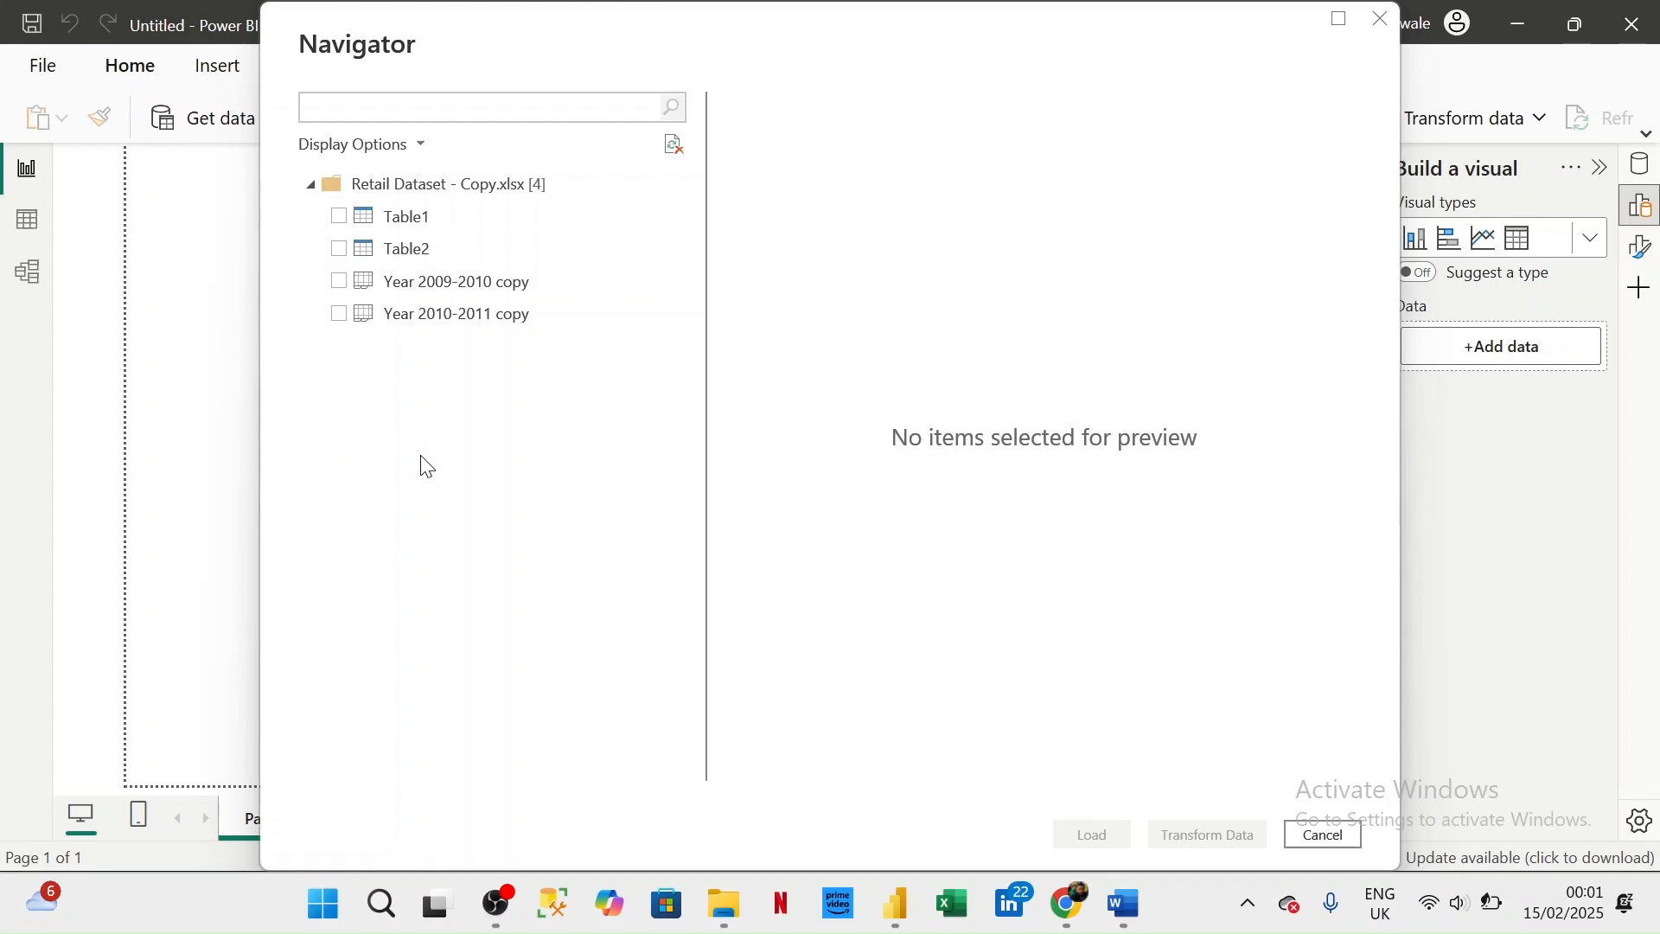
- Import the Year 2009-2010 copy and Year 2010-2011 copy sheets into Power Query Editor and display the 2010-2011 query
click(341, 284)
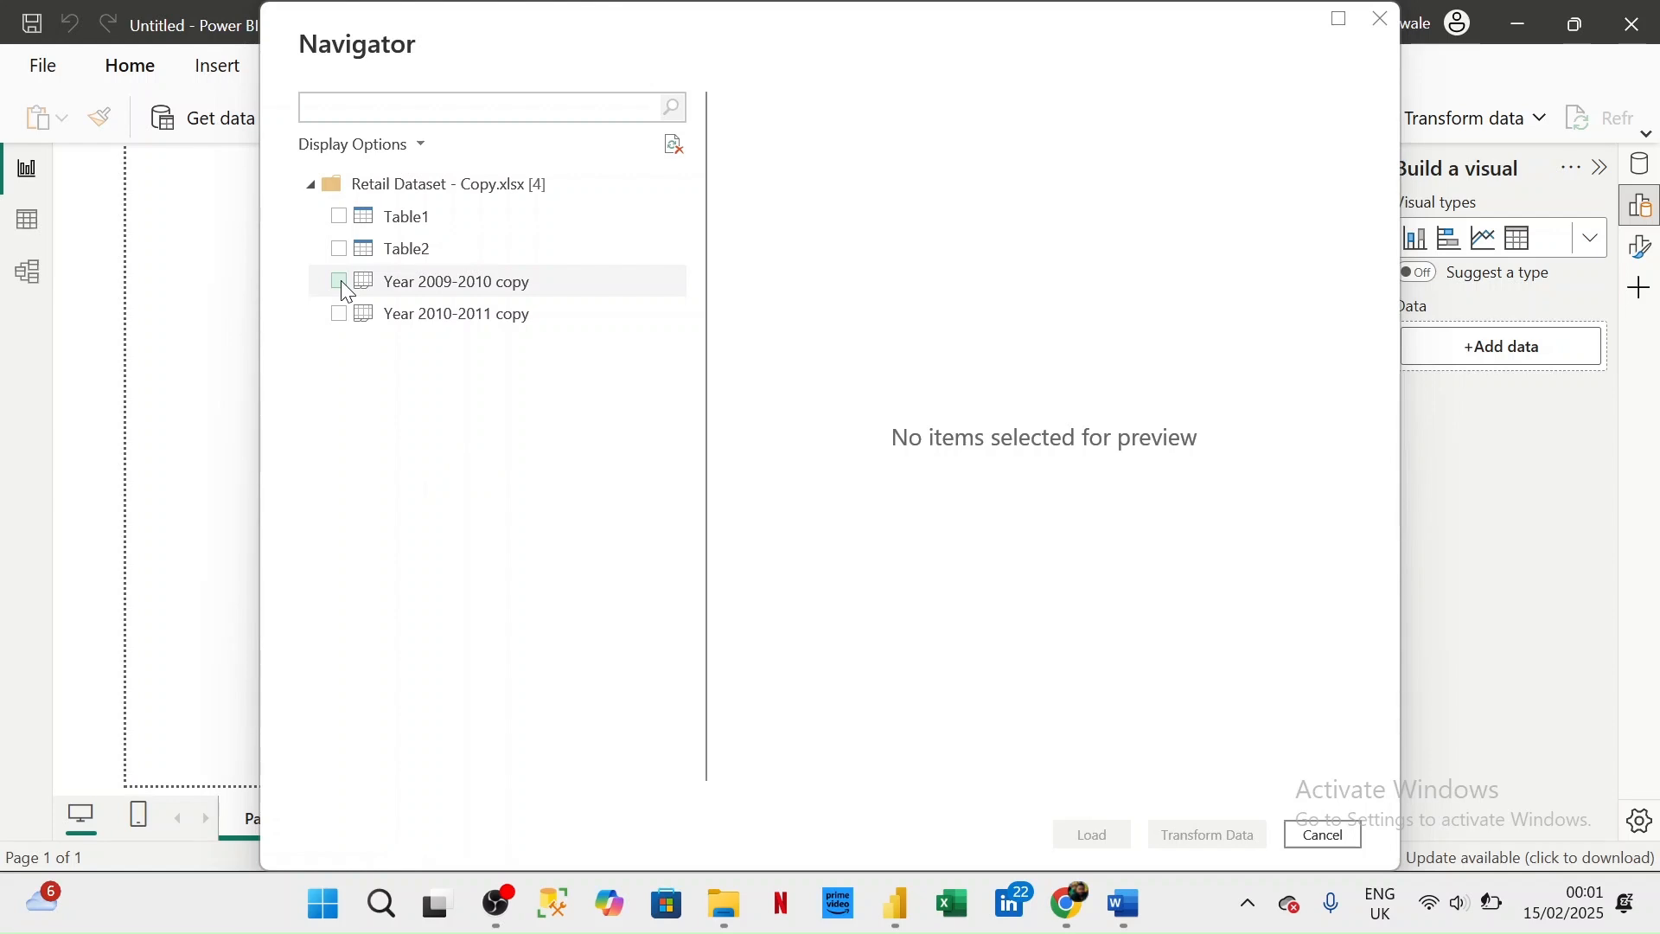
click(341, 283)
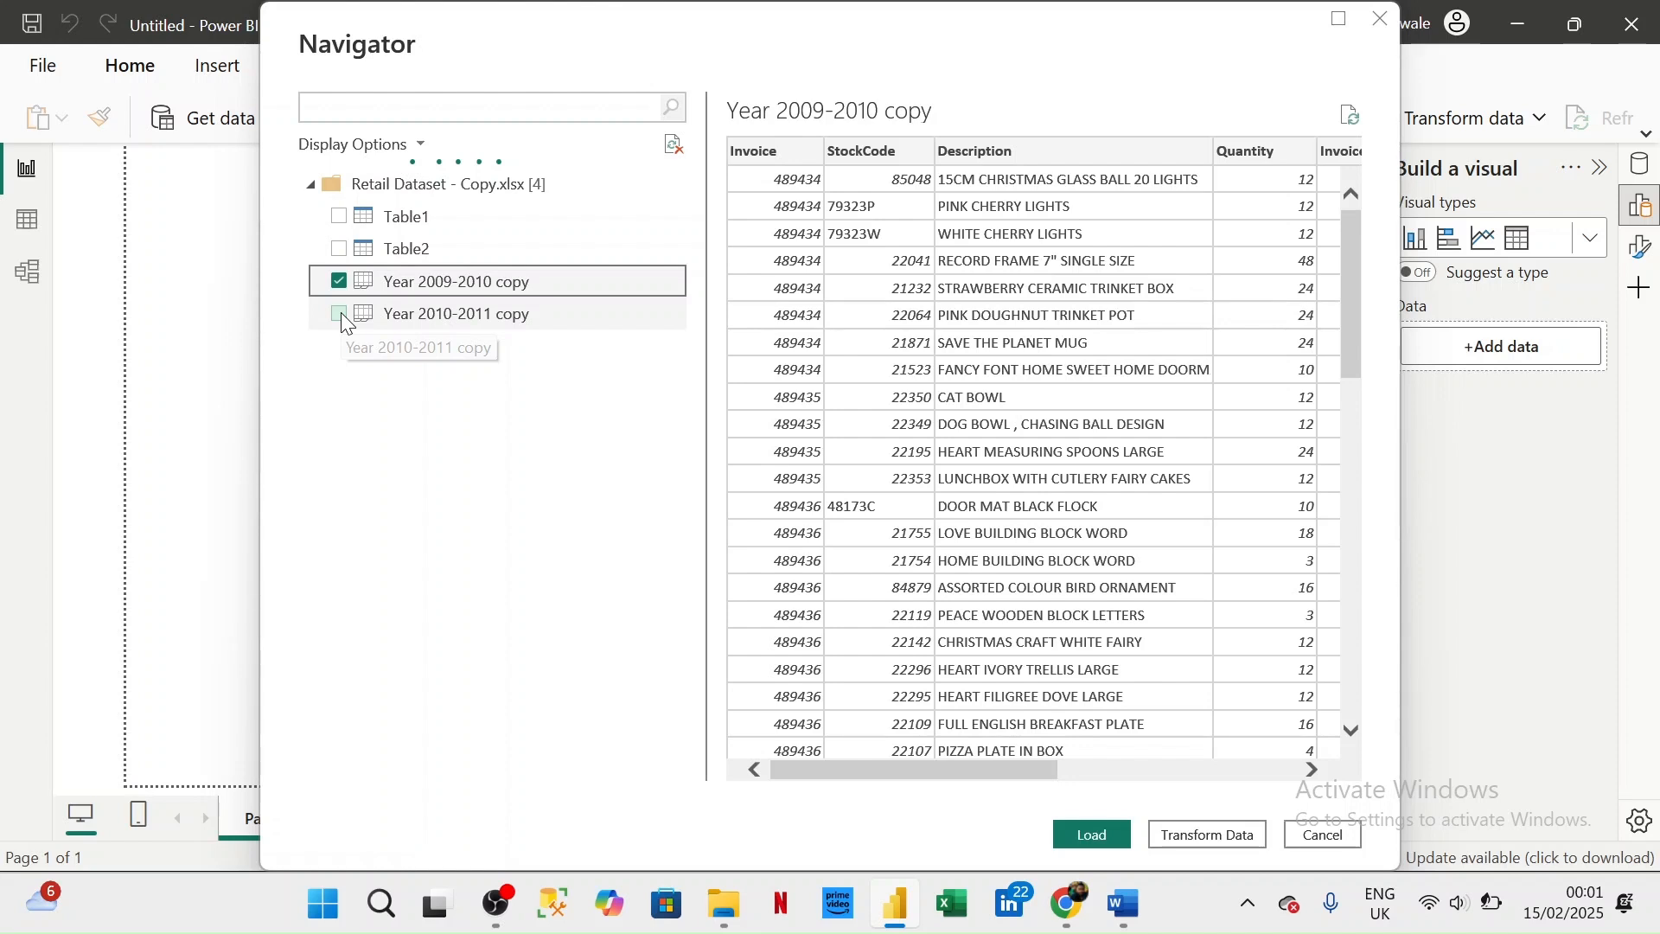
click(341, 313)
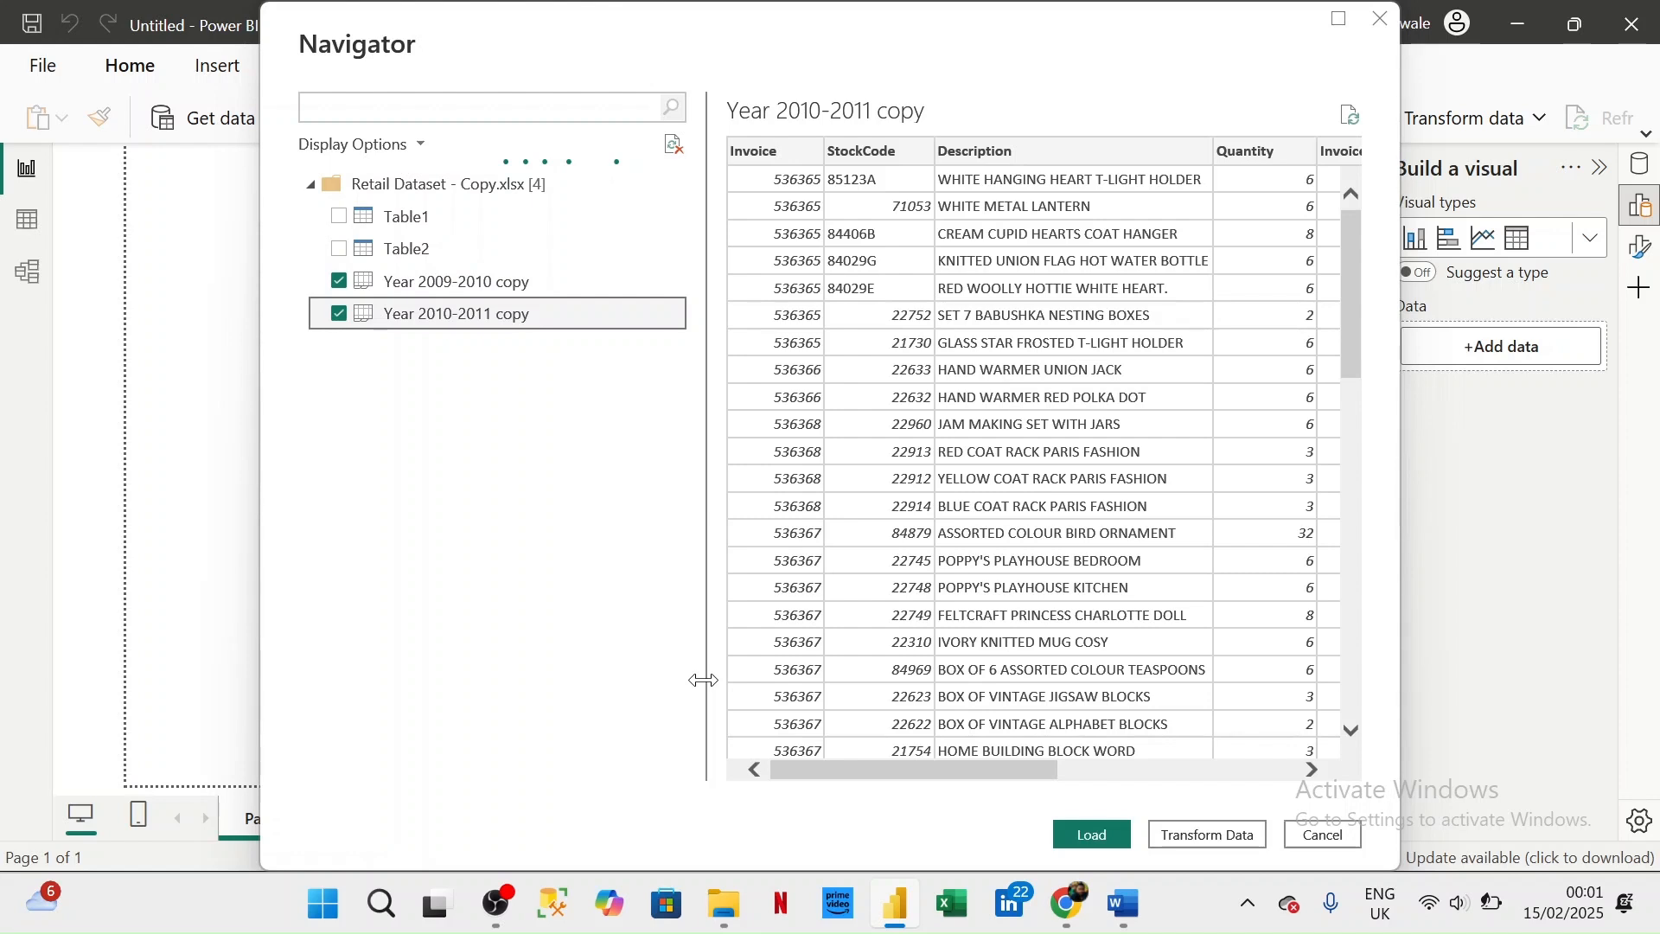
click(1207, 839)
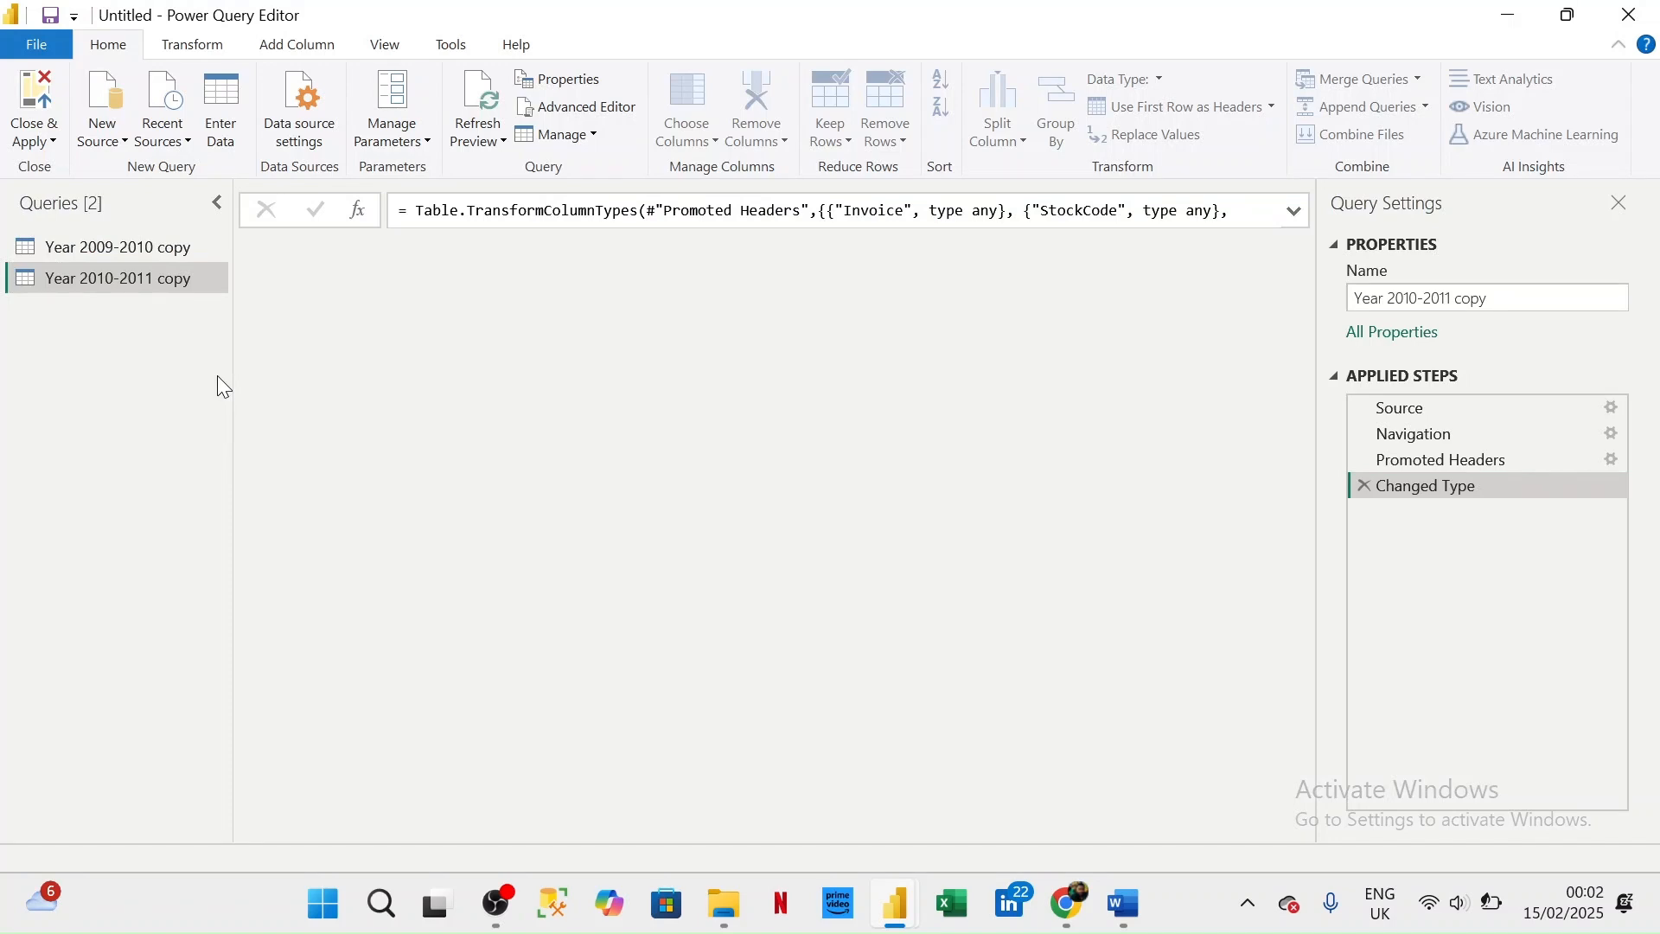
click(154, 275)
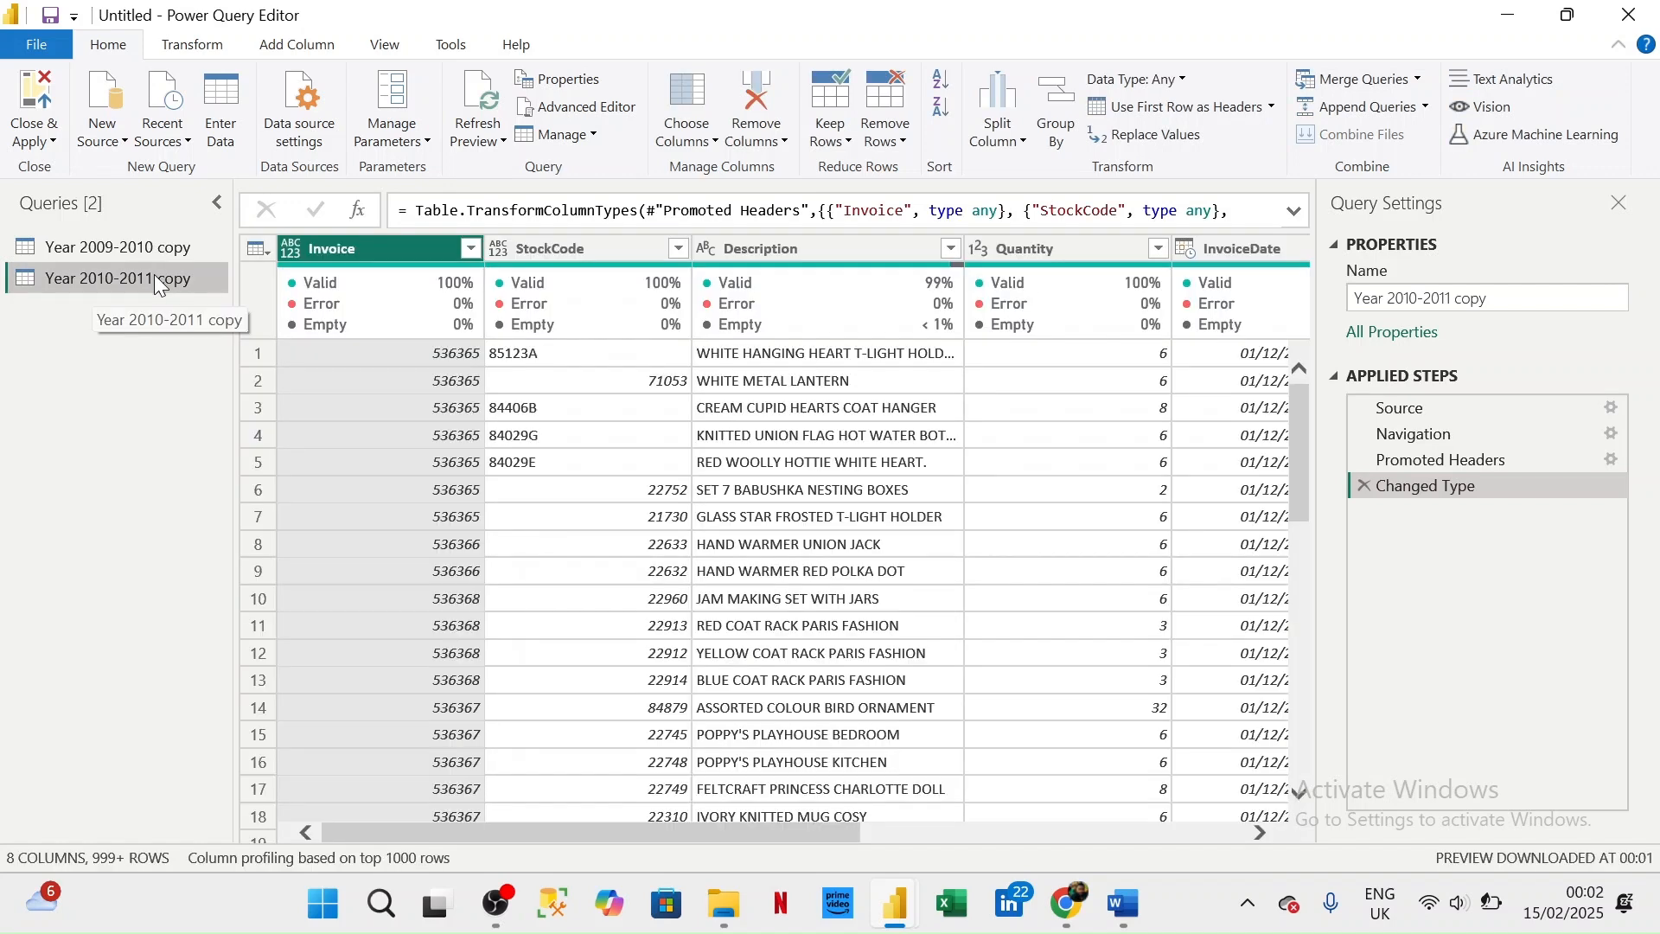
- Append the Year 2010-2011 copy query to the Year 2009-2010 copy query as a new query
click(100, 252)
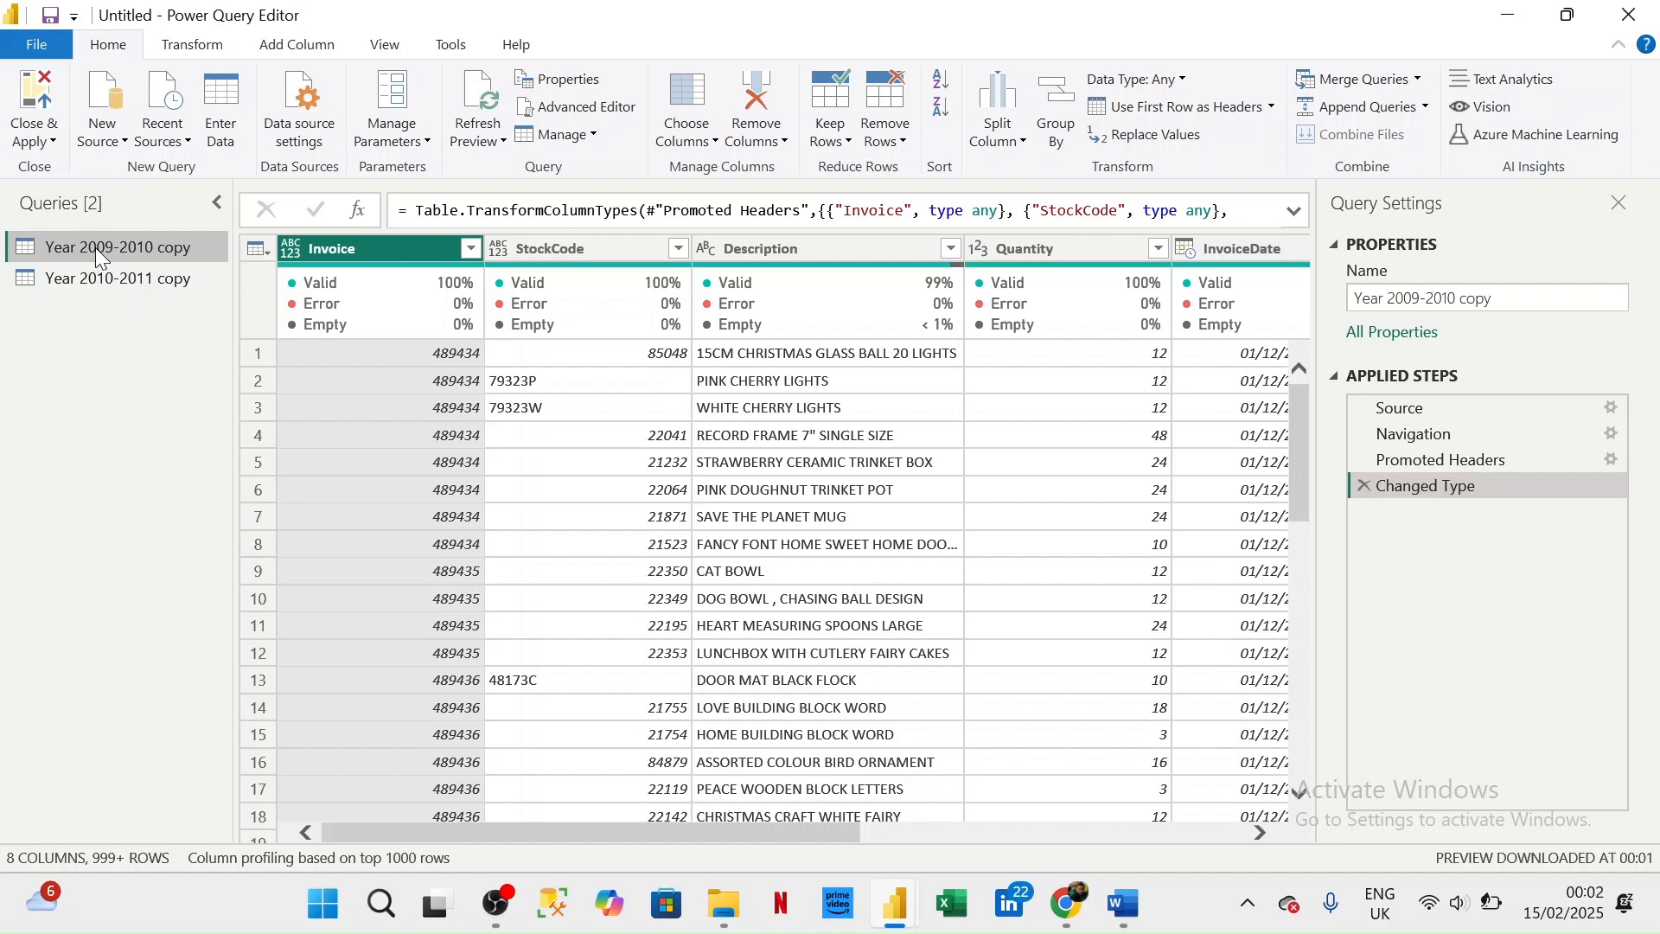
click(1426, 108)
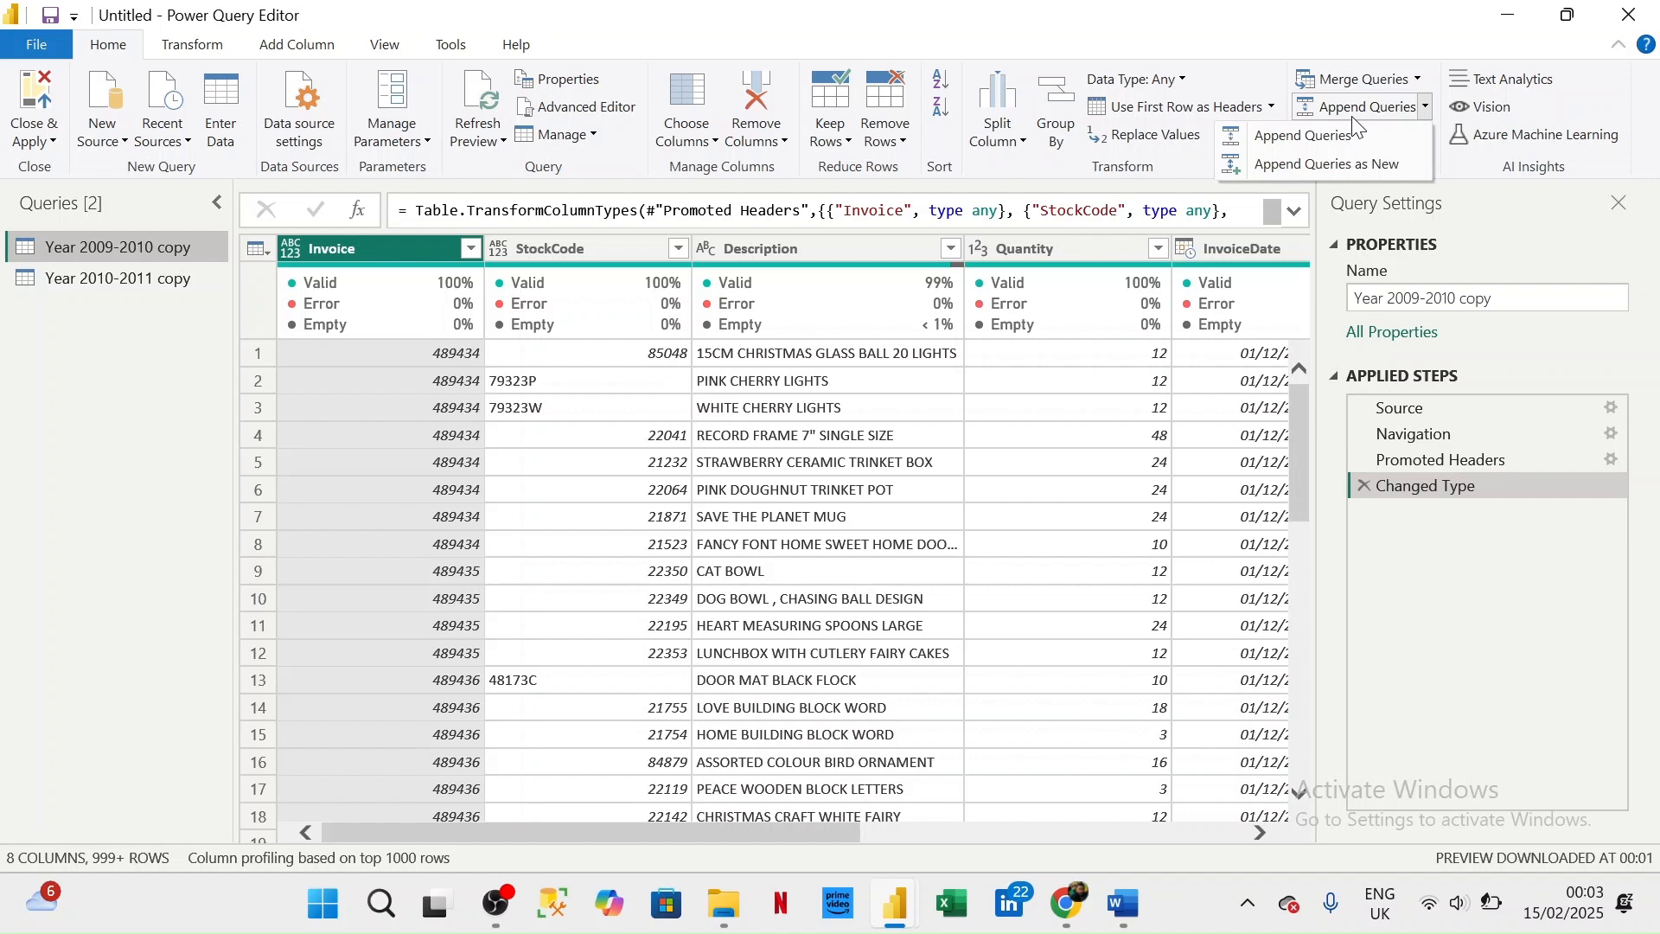
click(1347, 172)
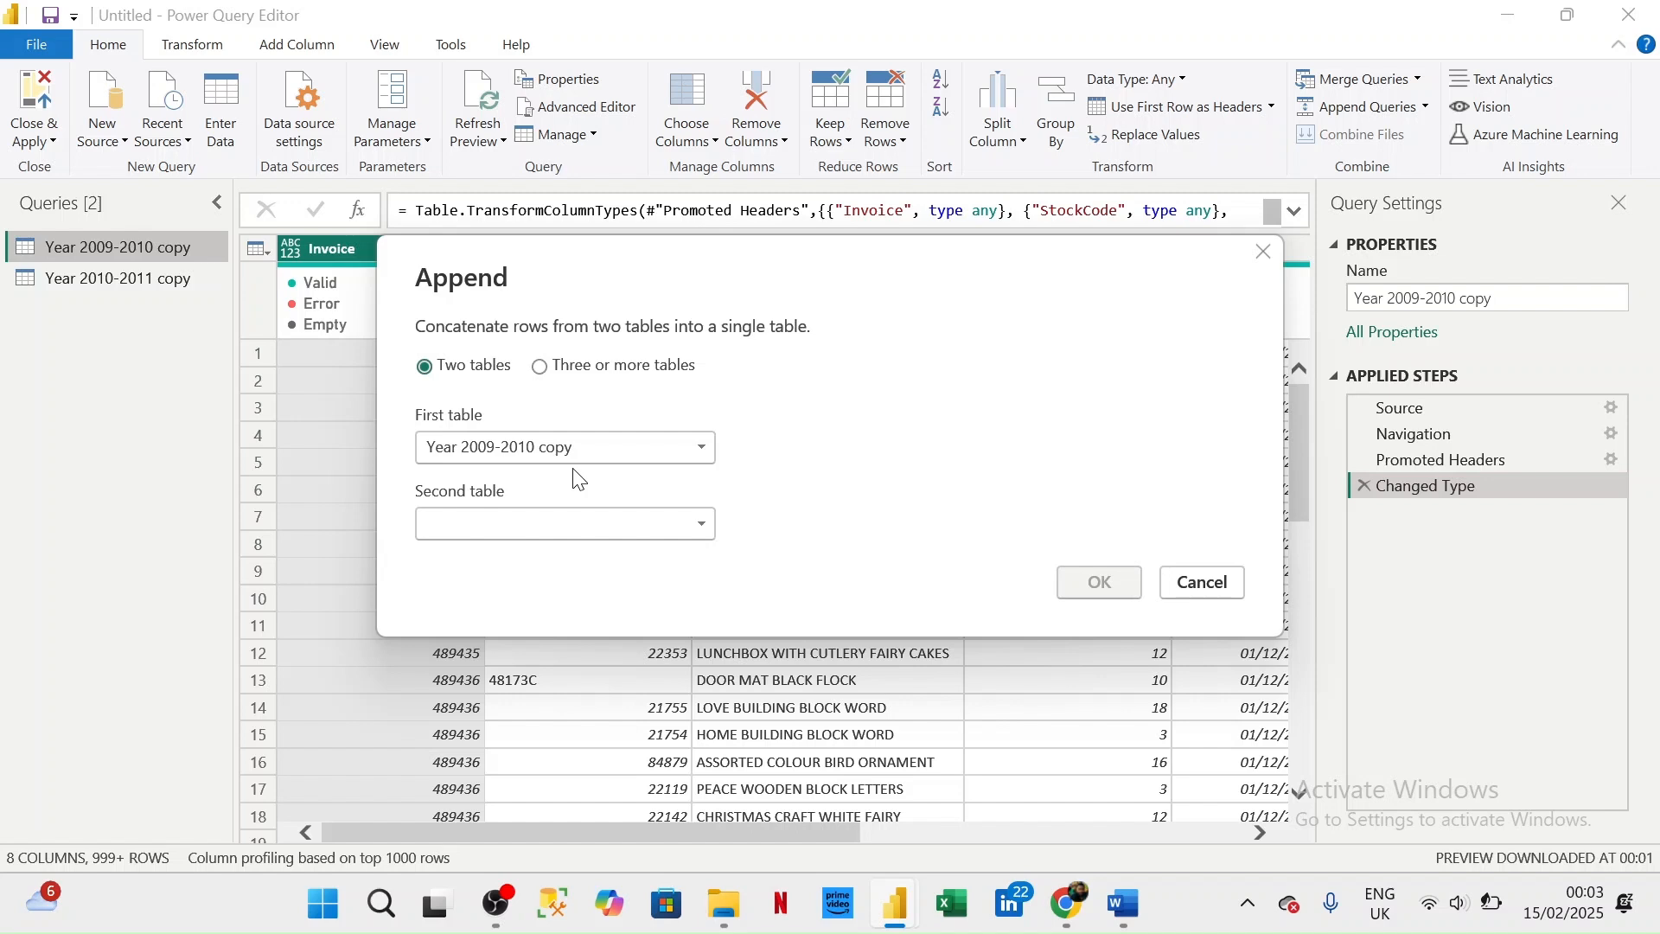
key(Escape)
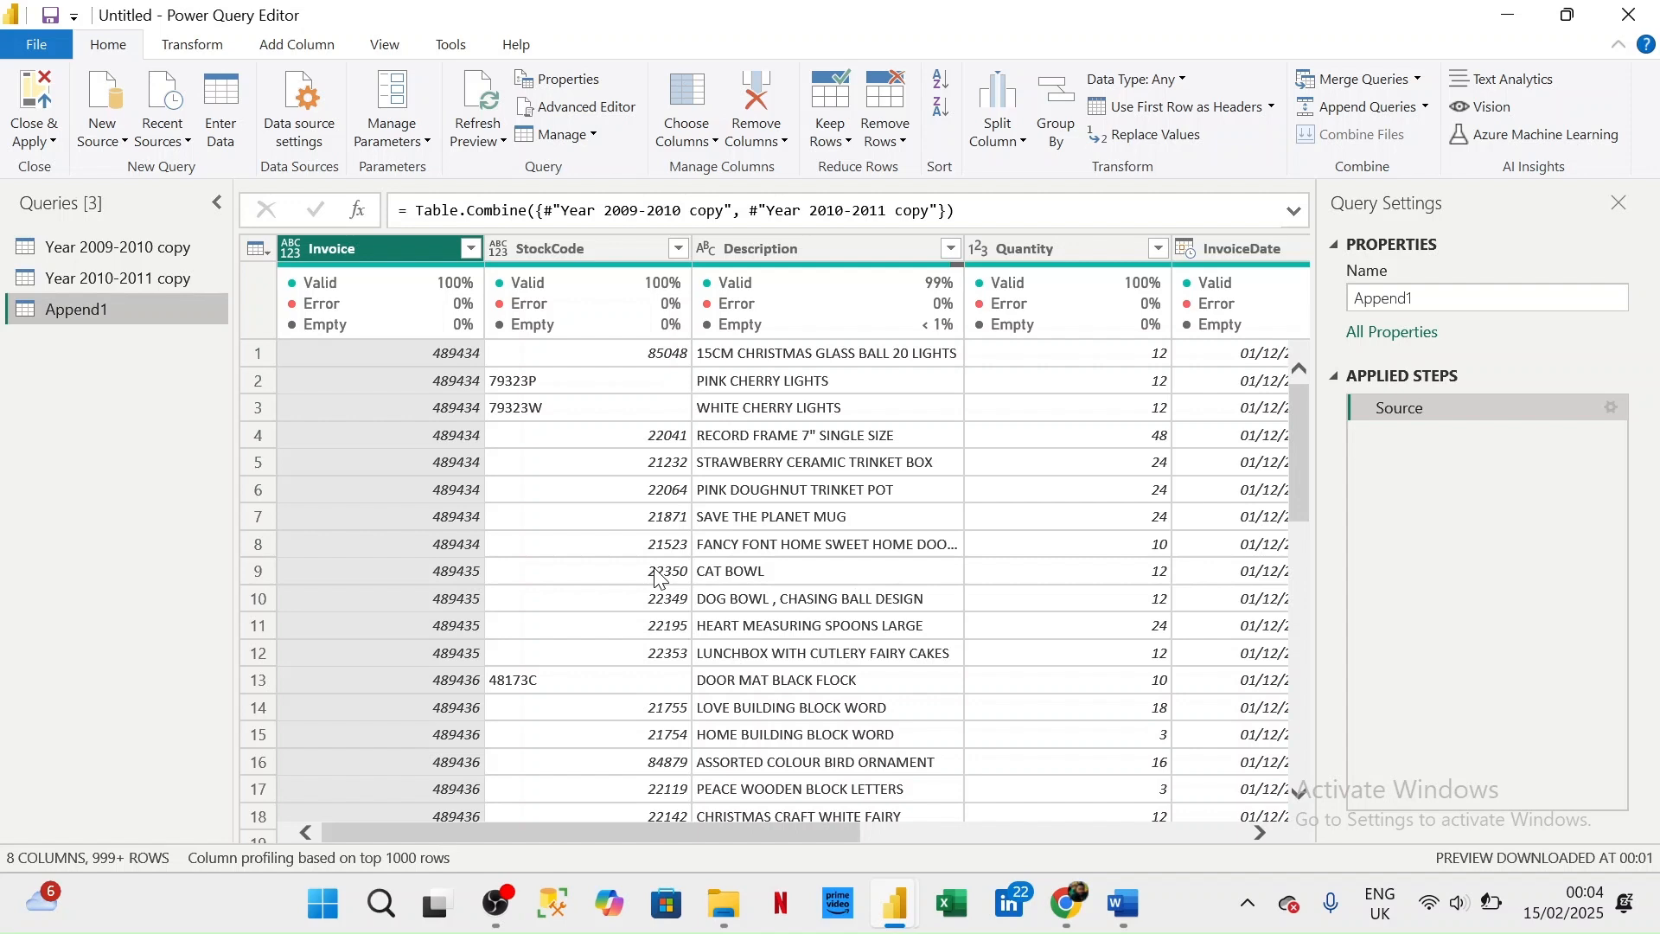
- Rename the appended query as Full Retail Data
click(1433, 300)
key(BackSpace)
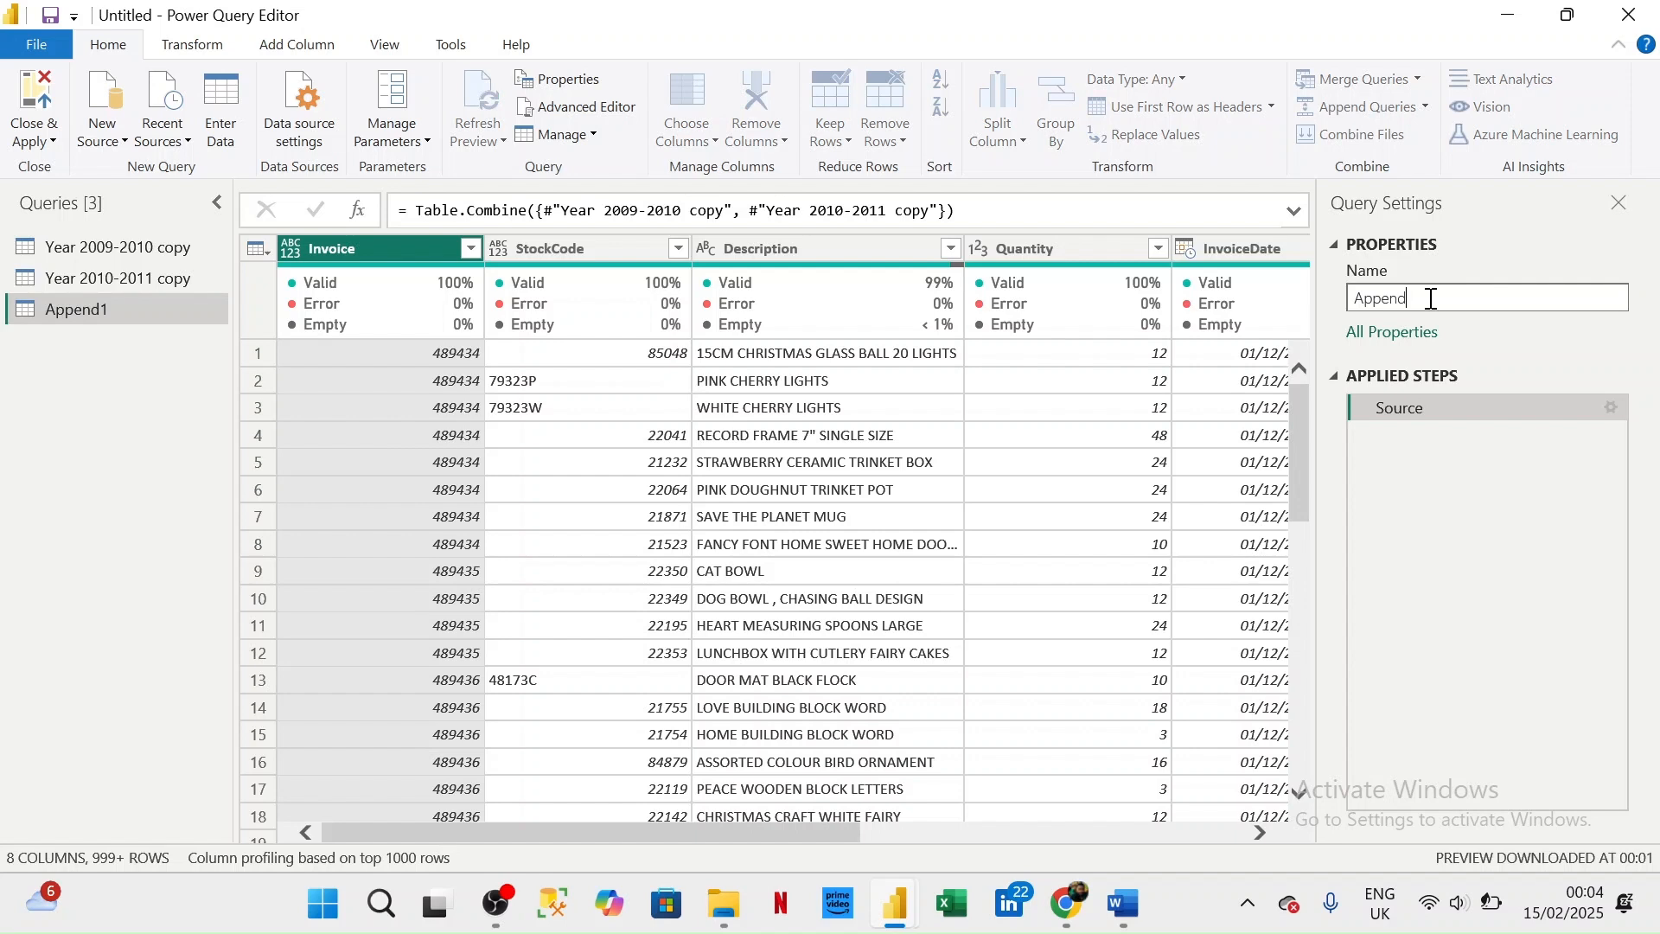
key(BackSpace)
key(BackSpace)
key(BackSpace)
key(BackSpace)
key(BackSpace)
key(BackSpace)
text(Full)
text(Retail Data)
key(Return)
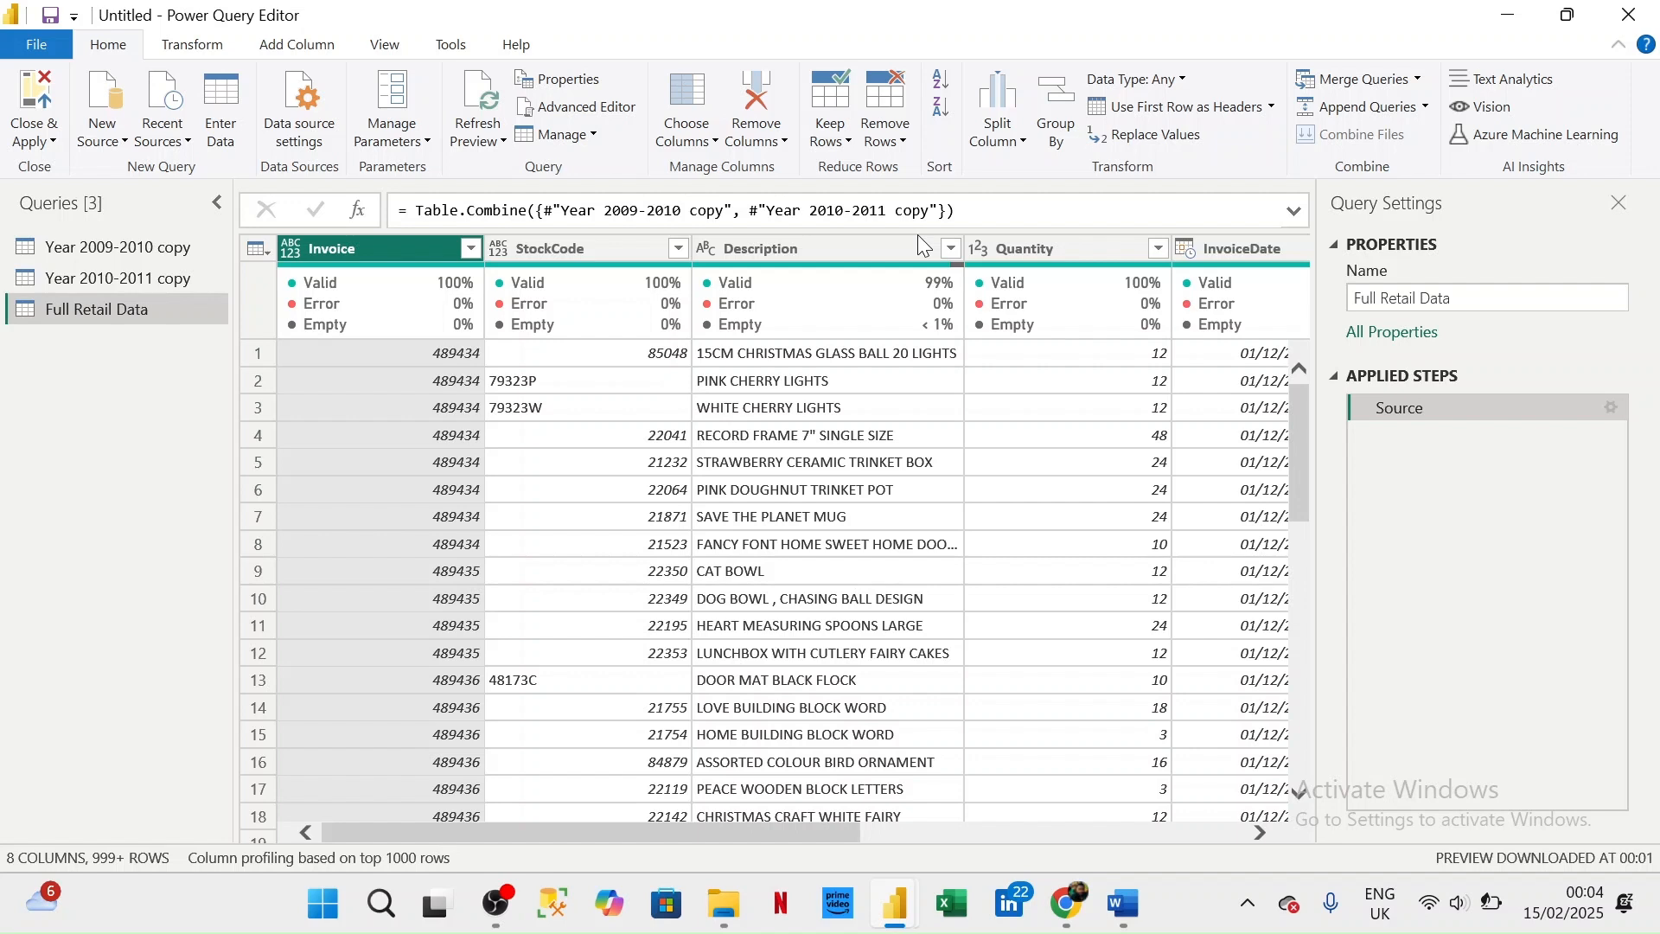
- Examine all columns of the Full Retail Data query and the list of distinct values in the Invoice column
click(1261, 833)
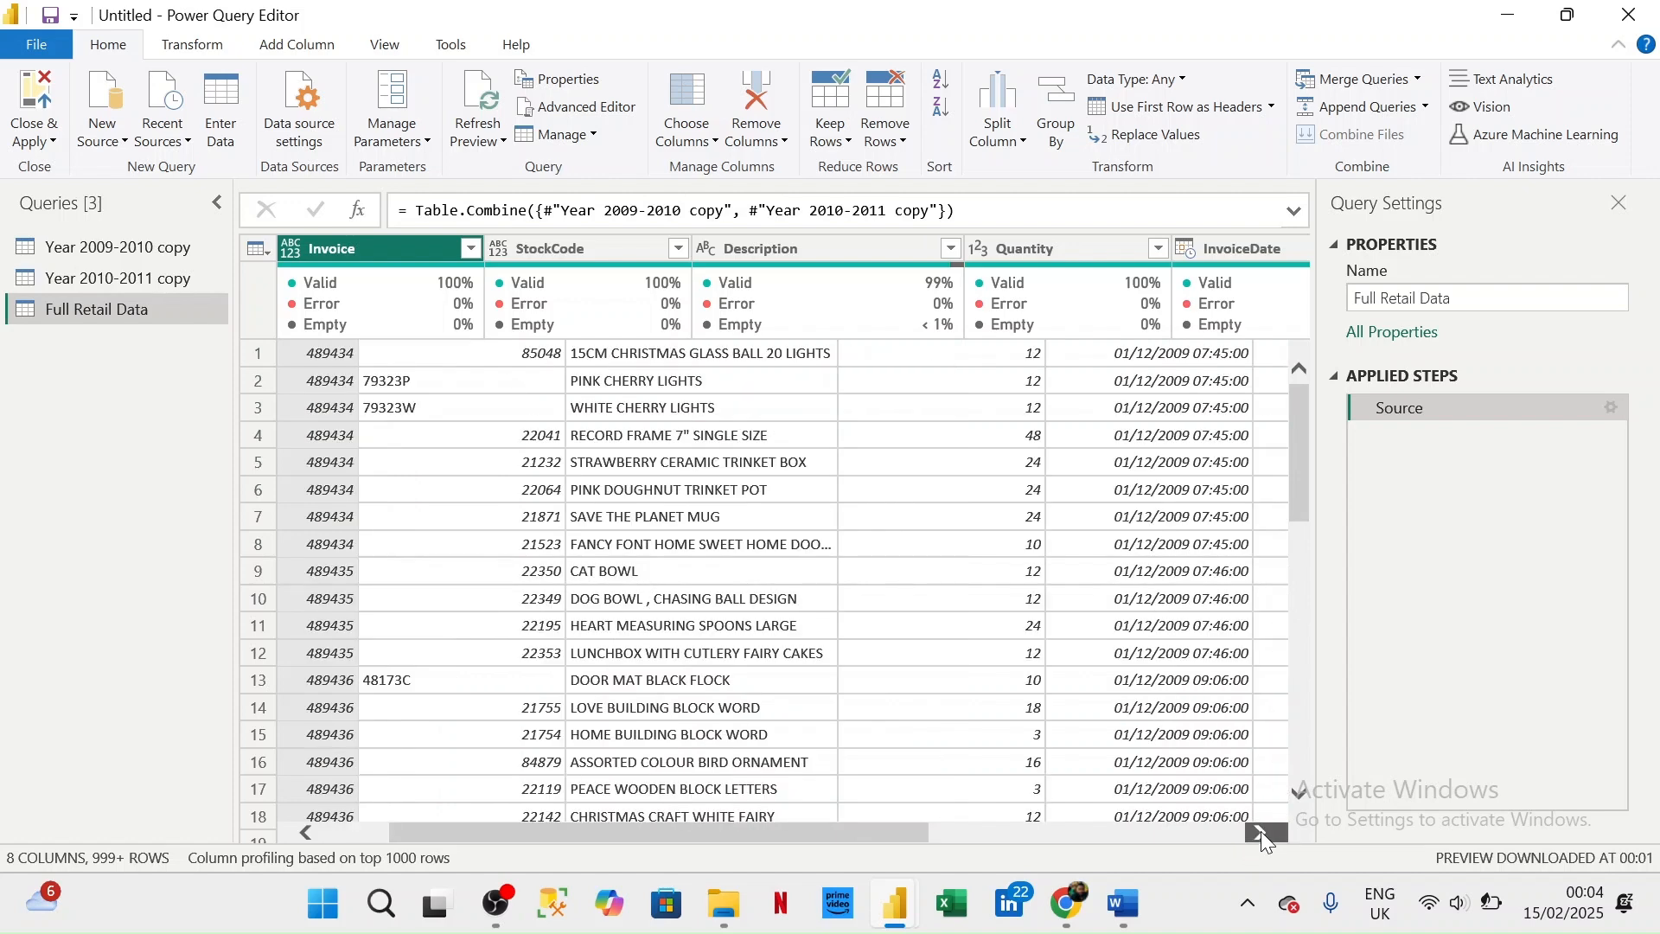
click(1261, 833)
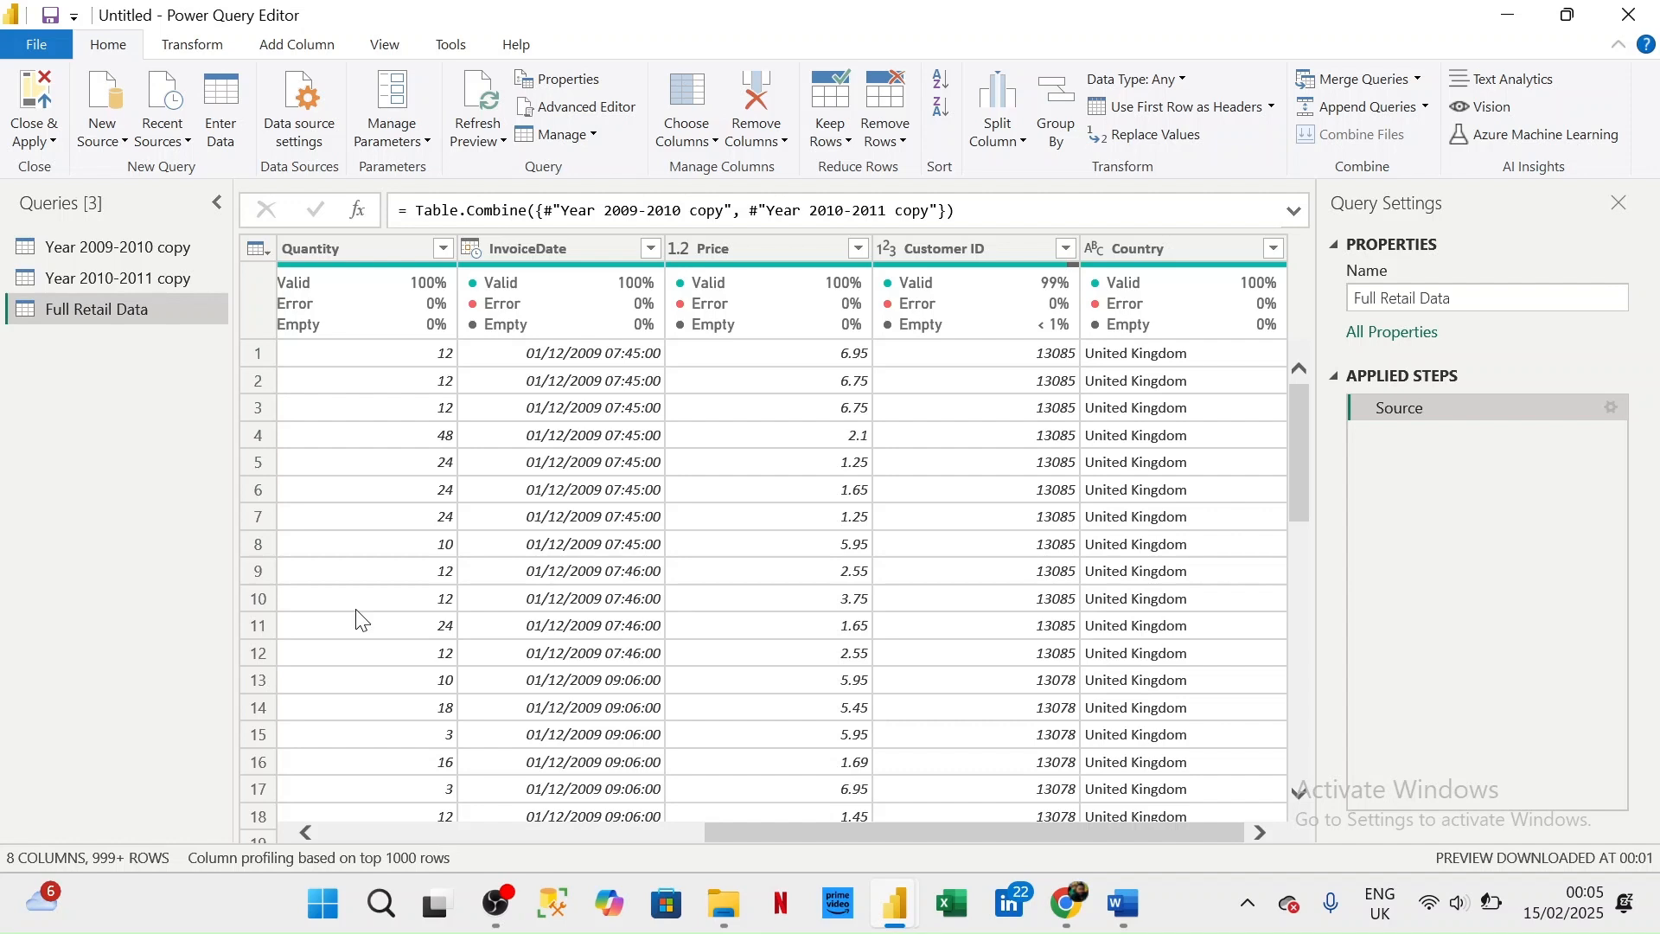
scroll(361, 620, left, 5)
click(413, 248)
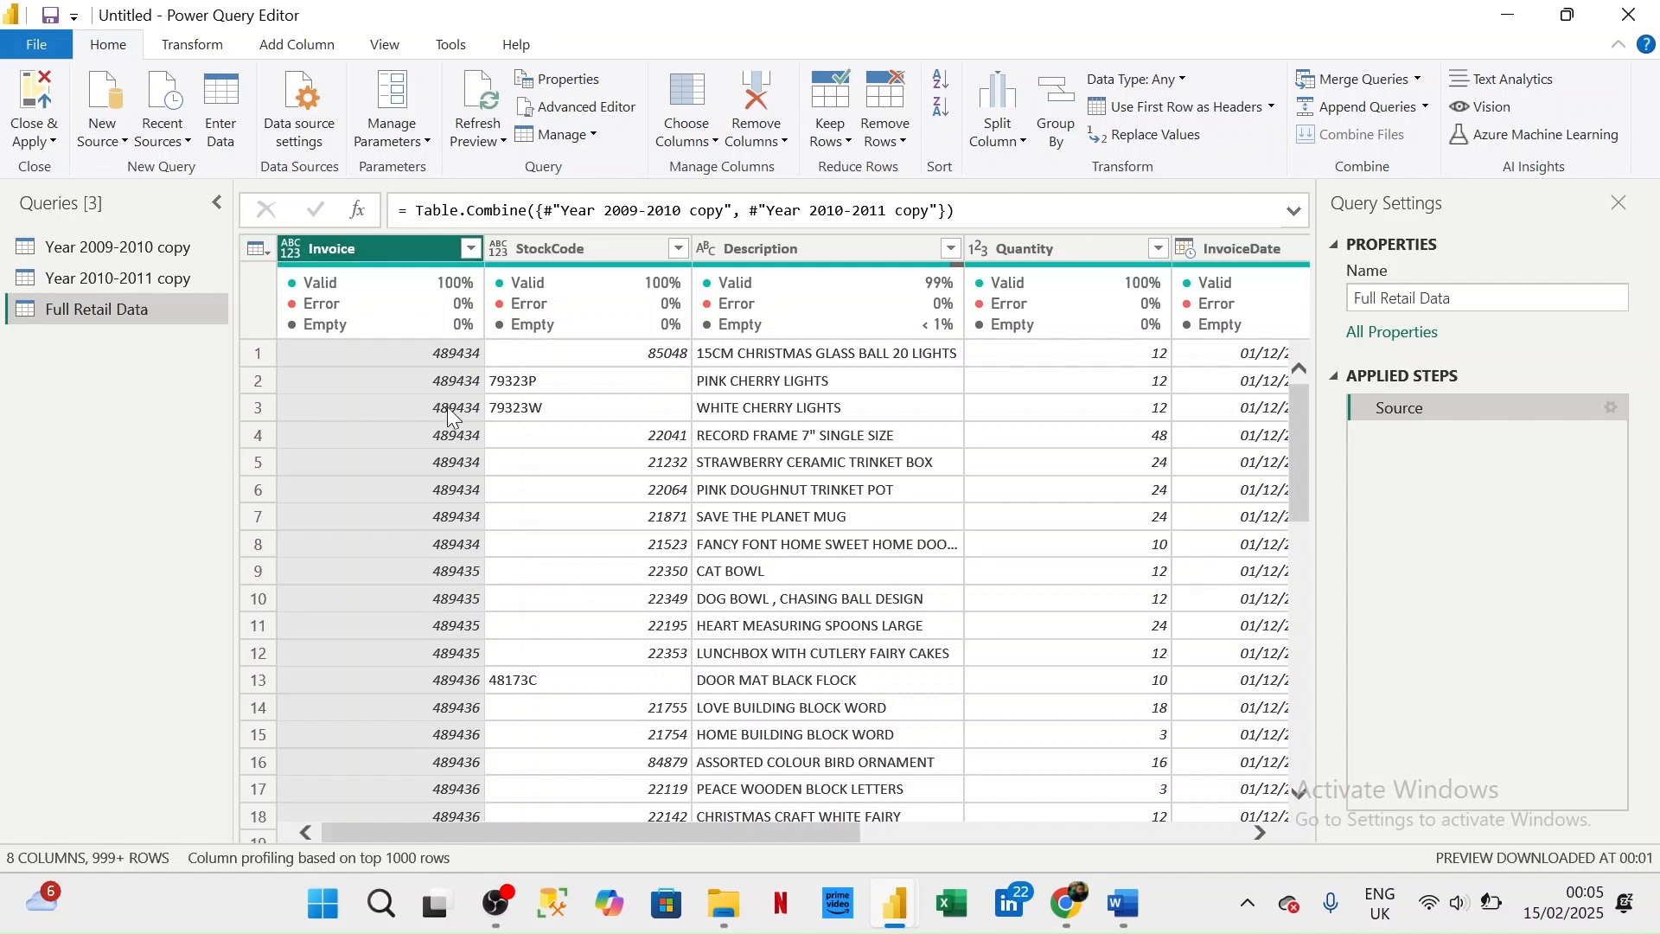
click(472, 251)
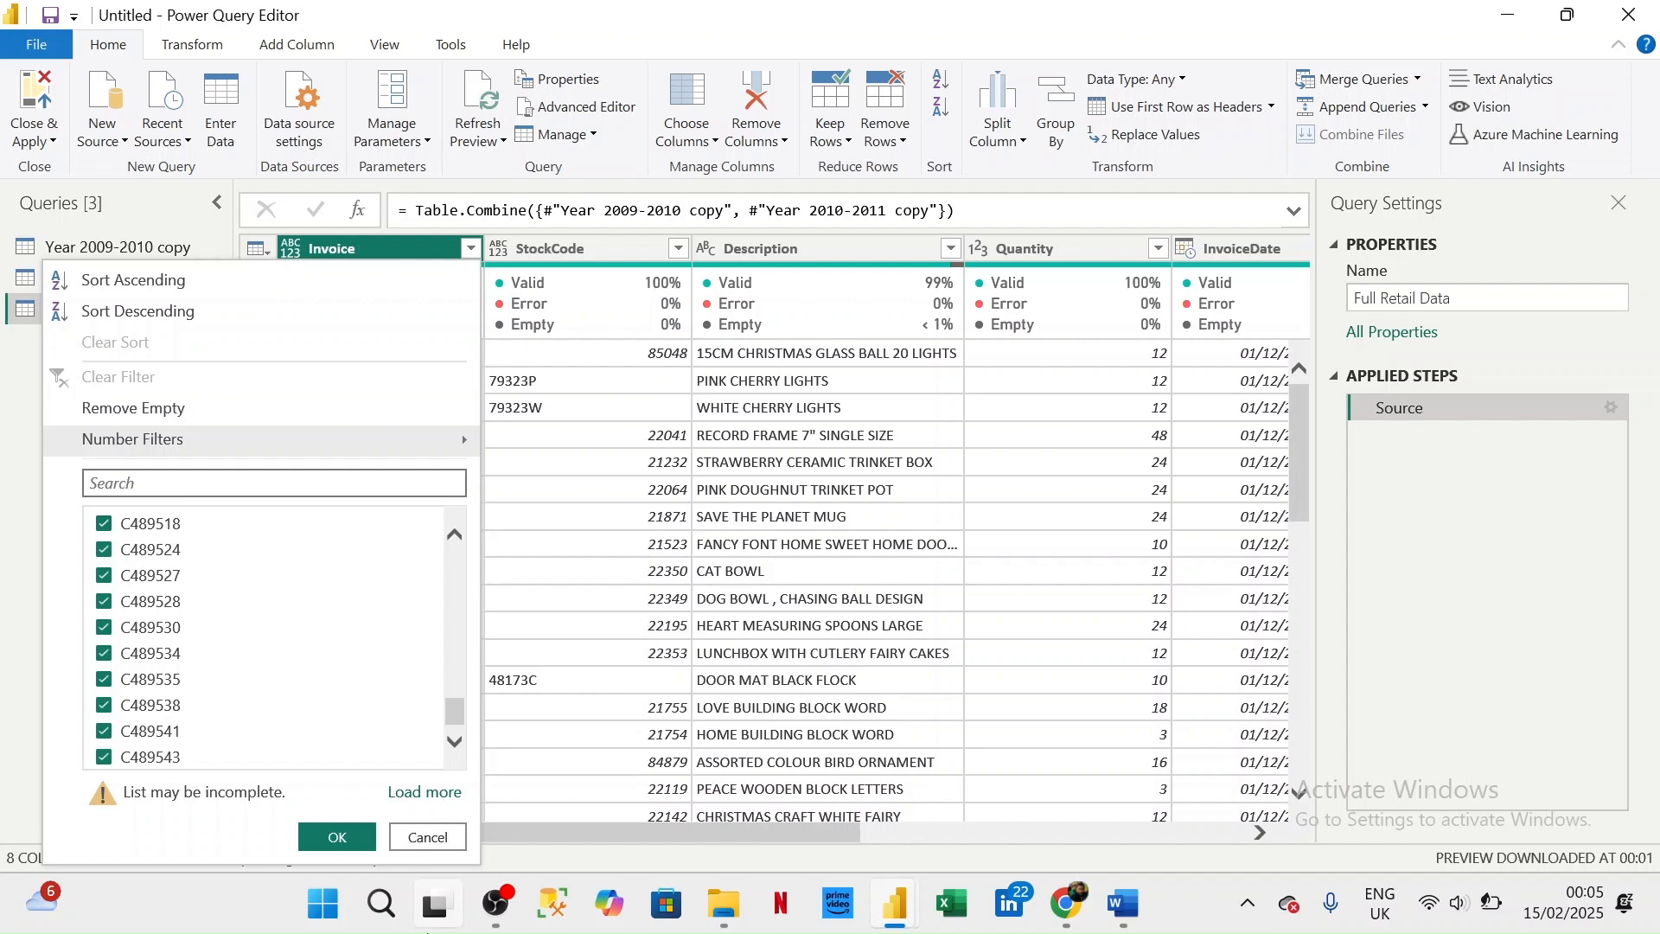
click(429, 839)
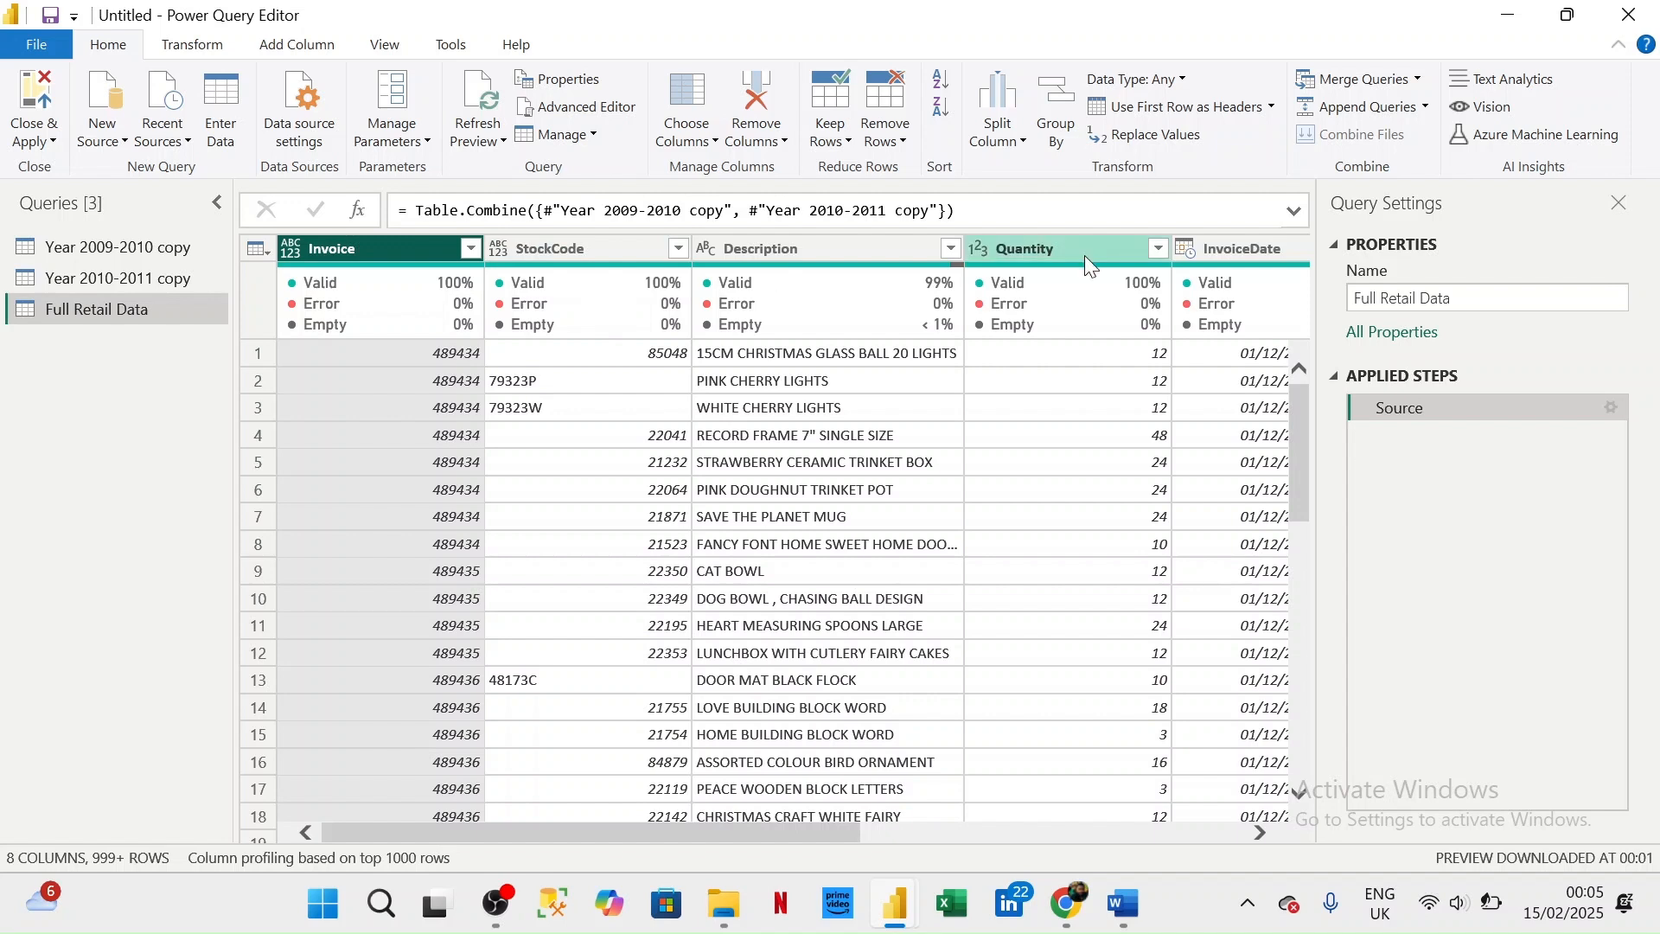
click(1262, 833)
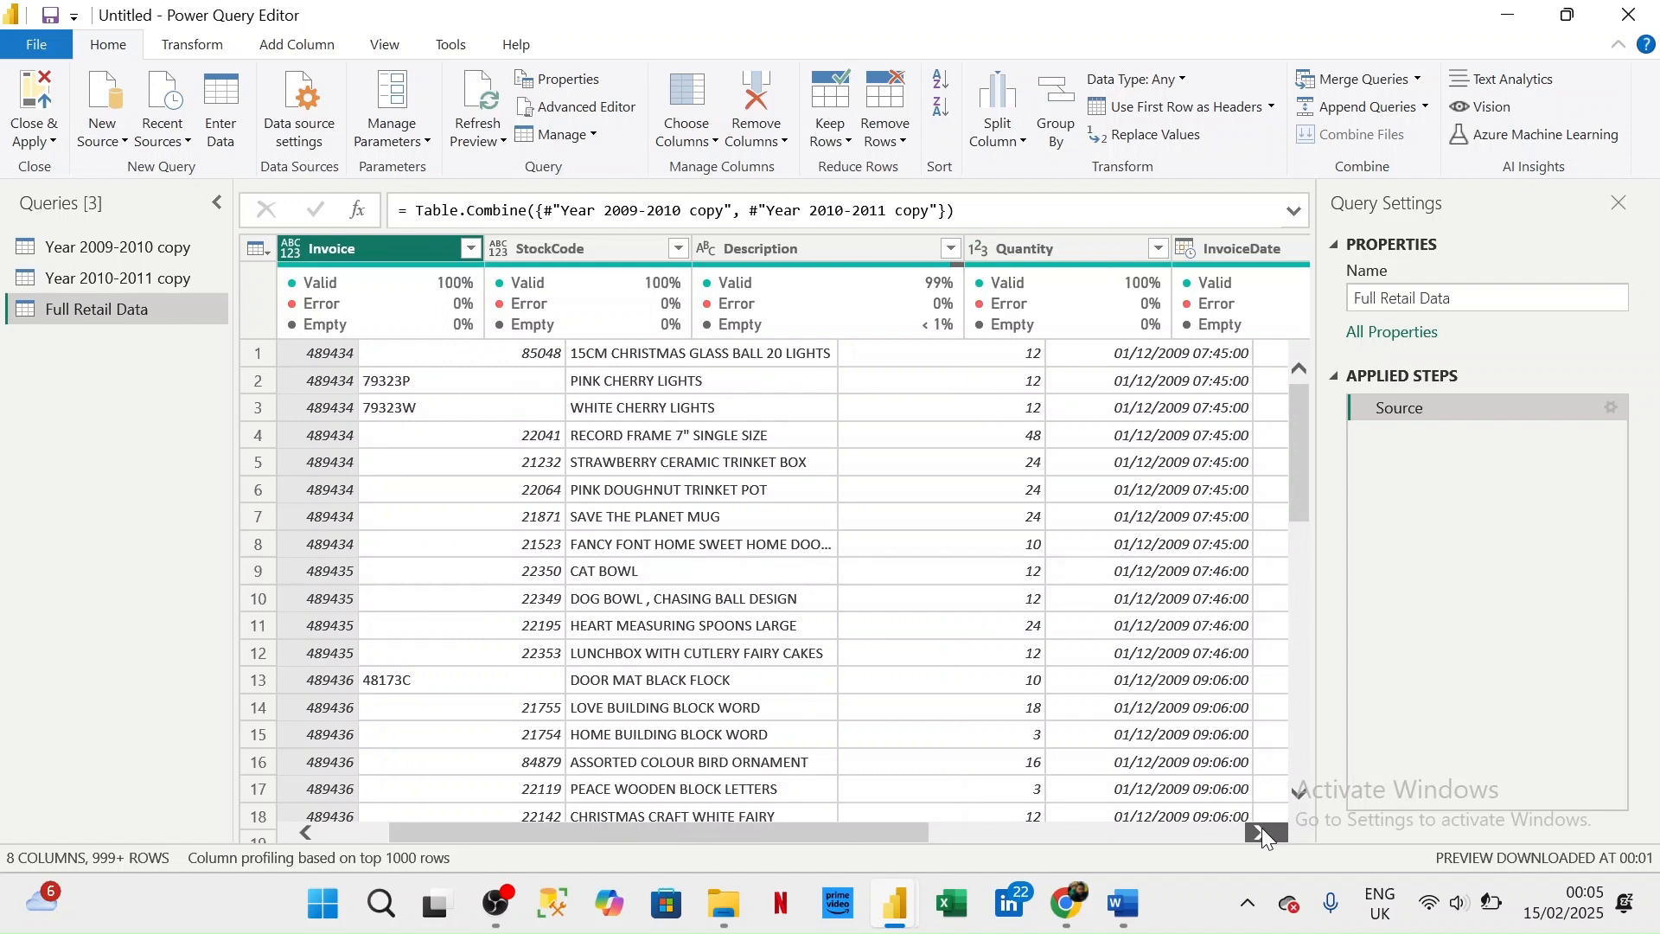
scroll(697, 523, right, 4)
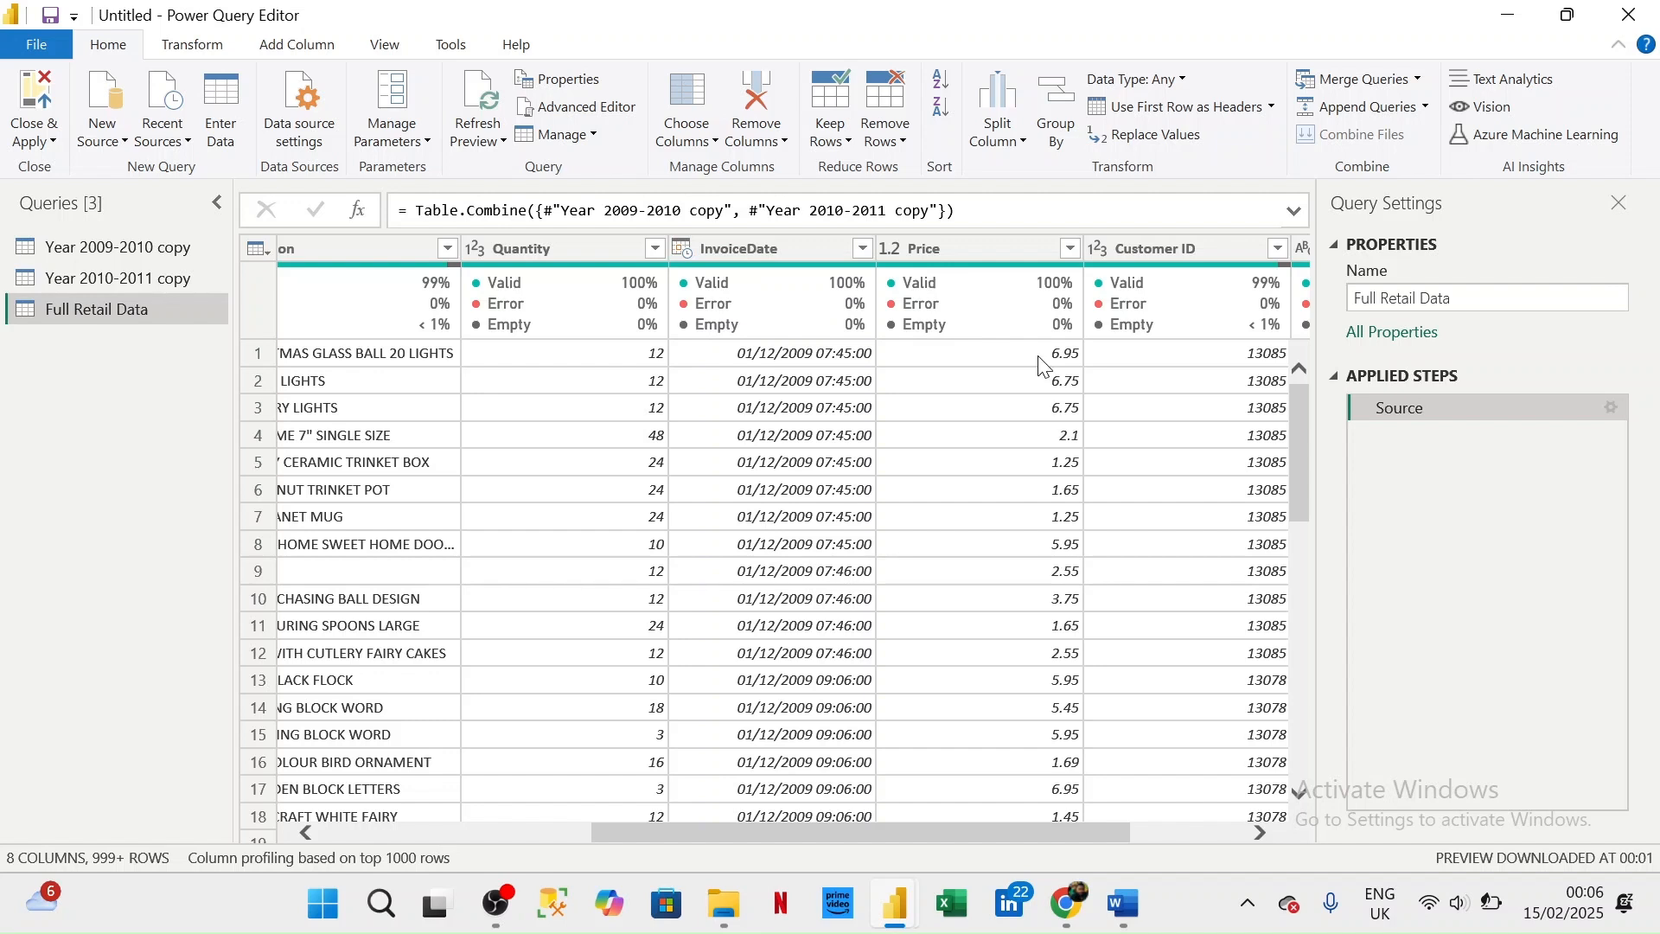
scroll(1045, 366, right, 2)
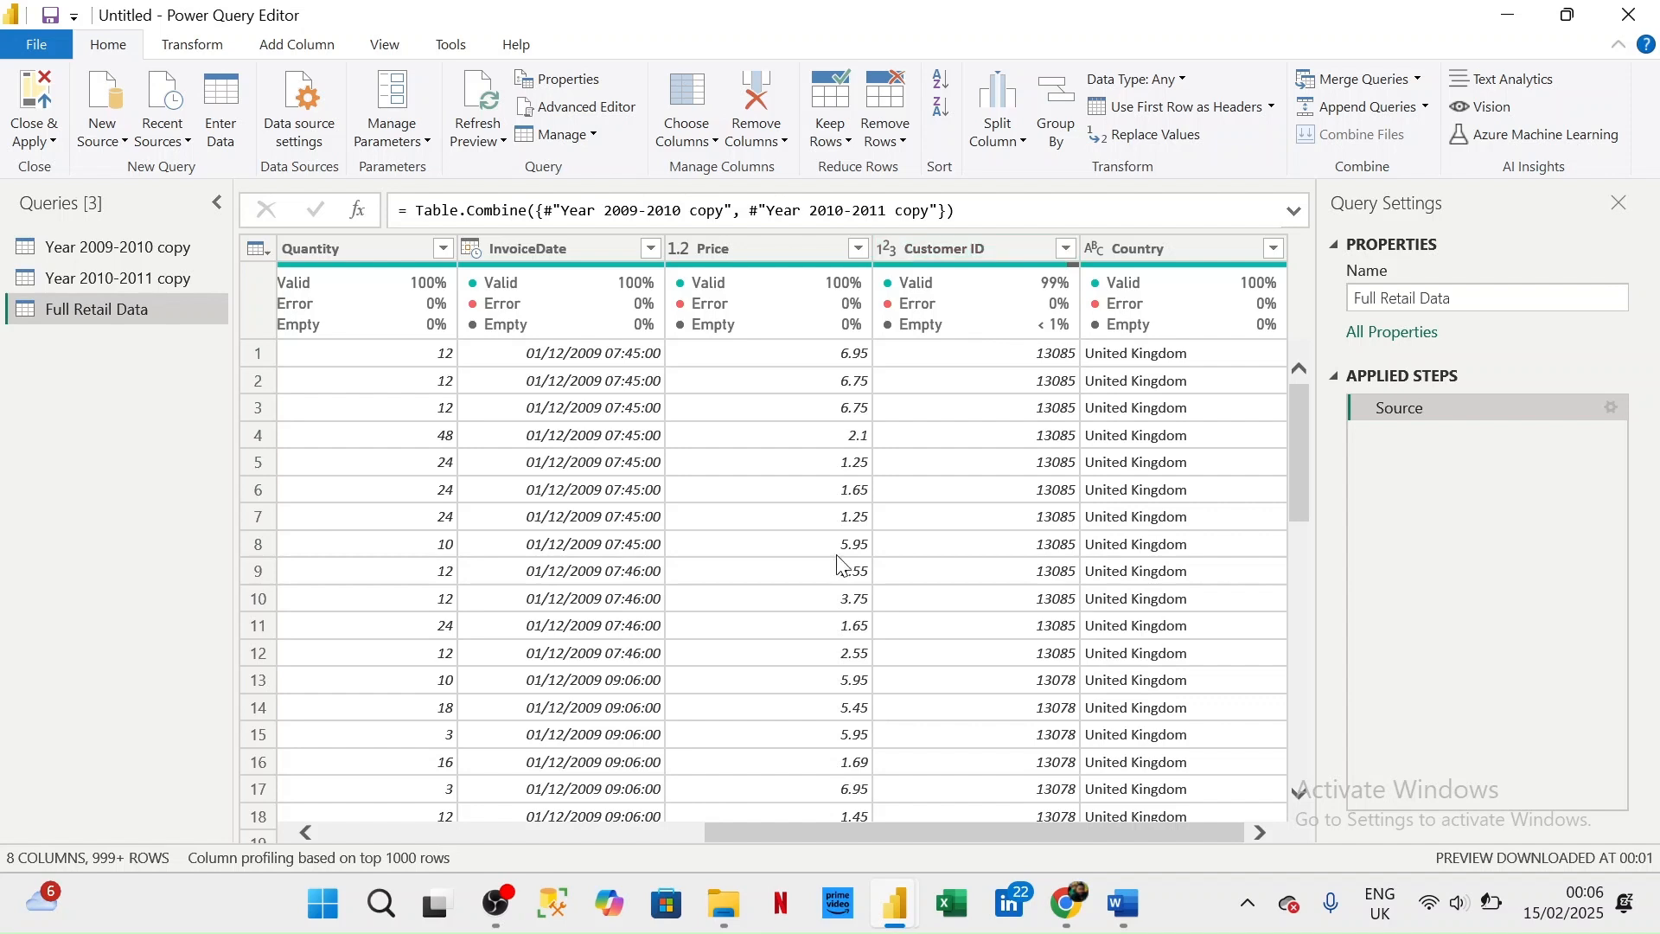
scroll(843, 566, left, 8)
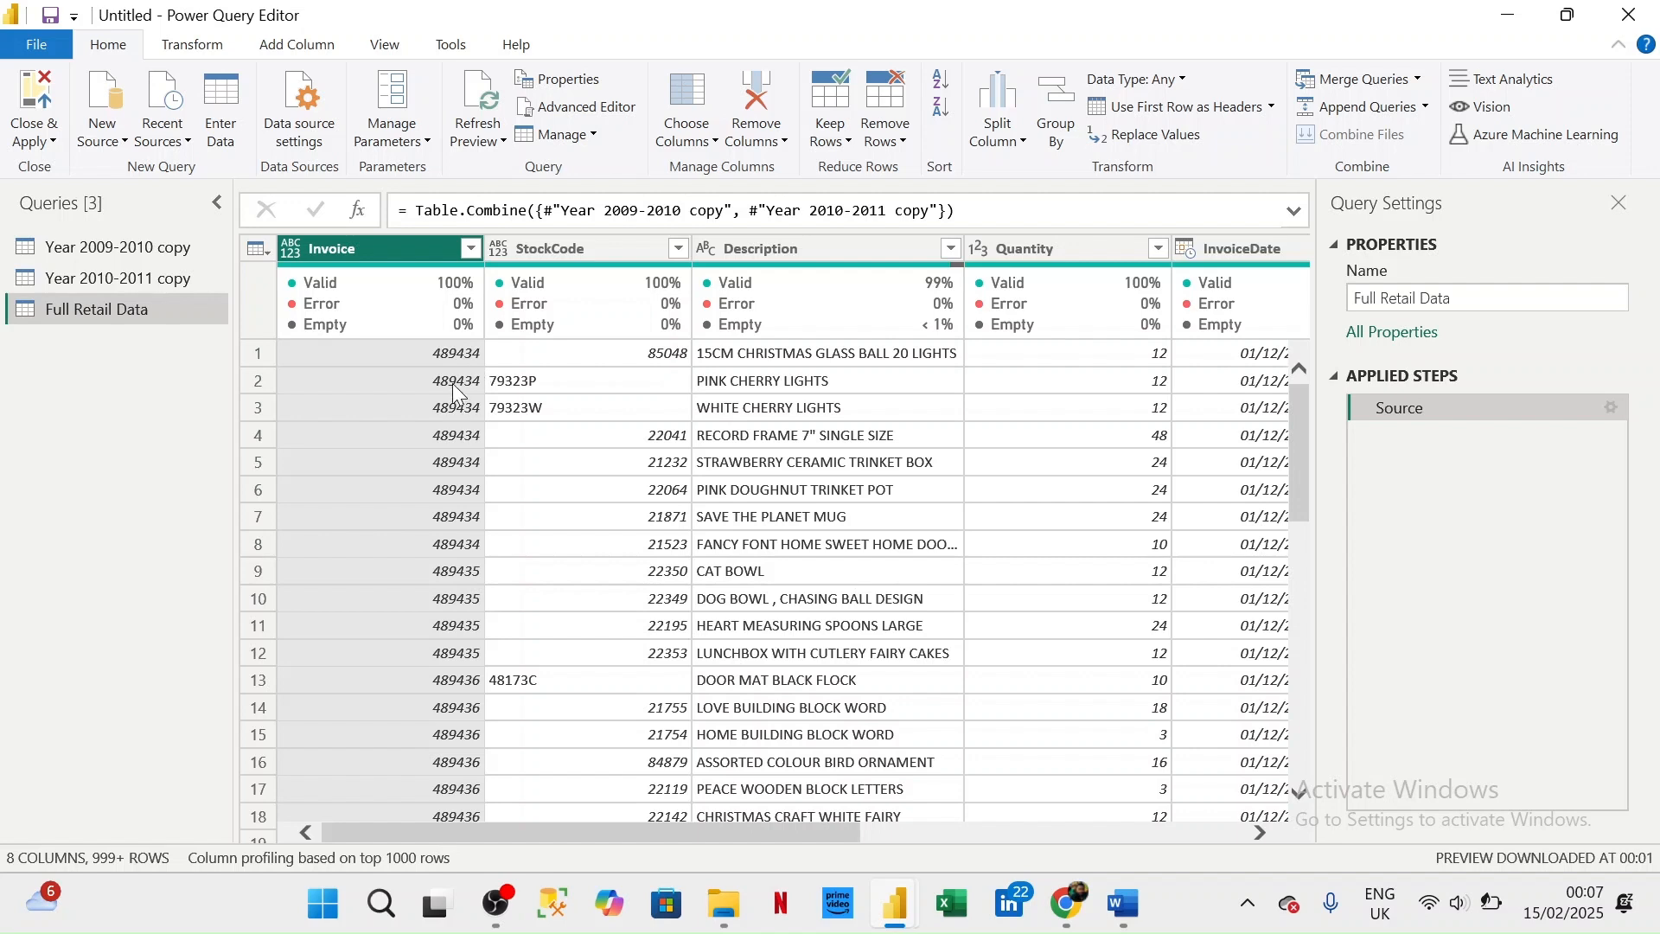
- Filter the Invoice column to only the first listed invoice and review its line items across all columns
mouse_move(476, 283)
click(472, 250)
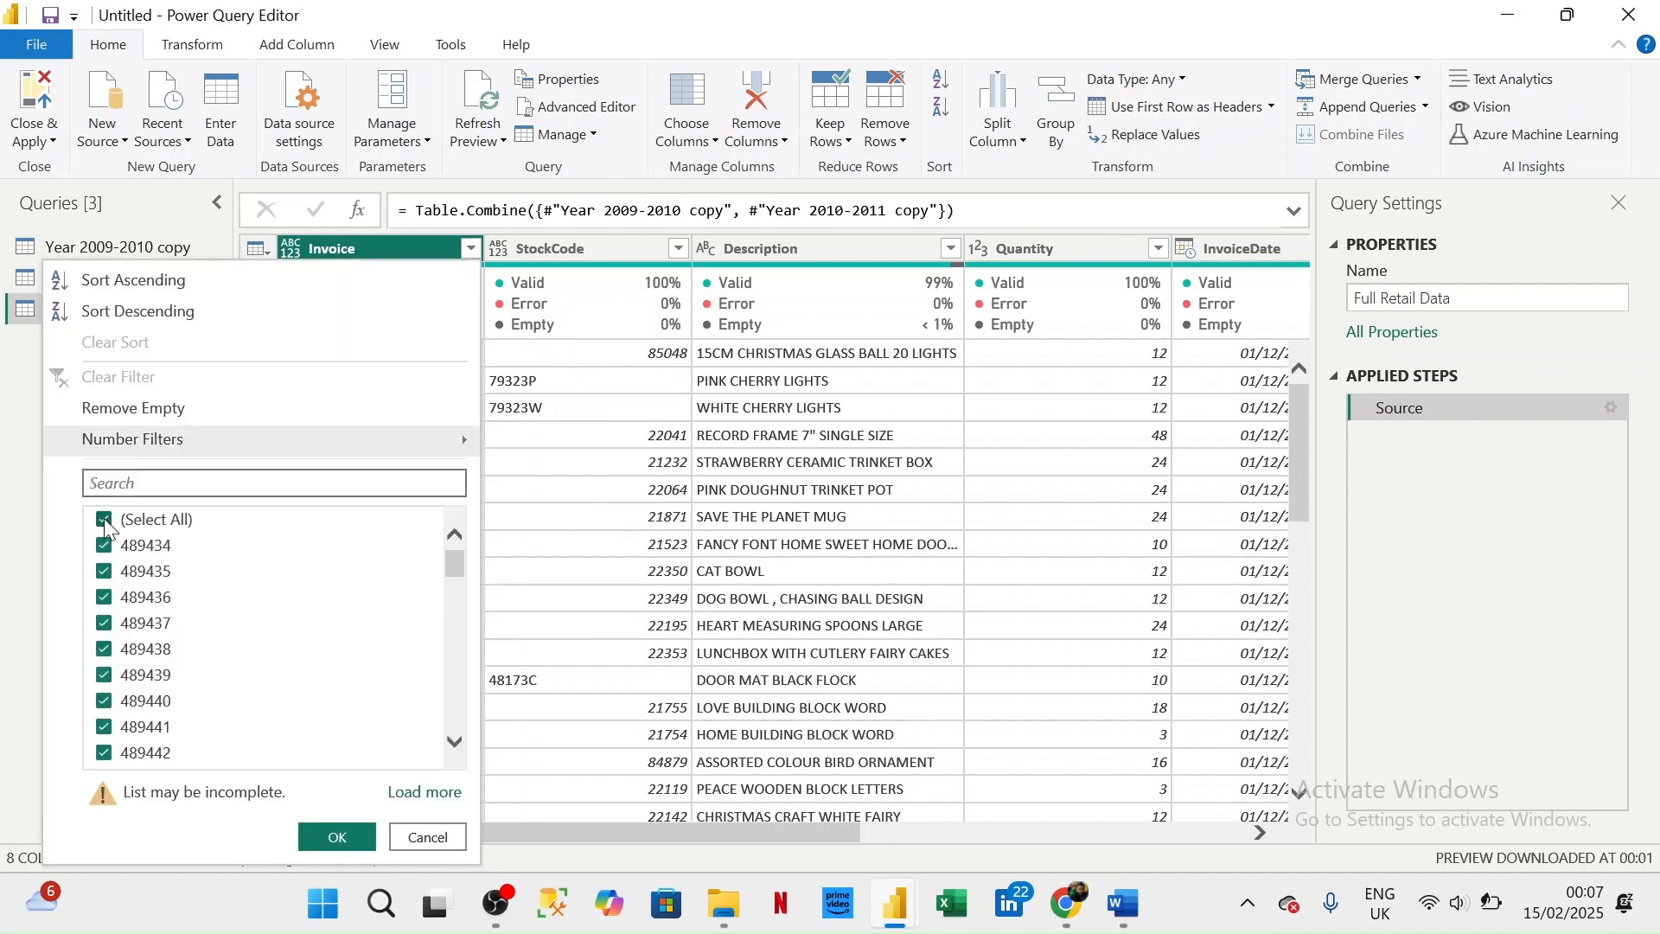
click(104, 521)
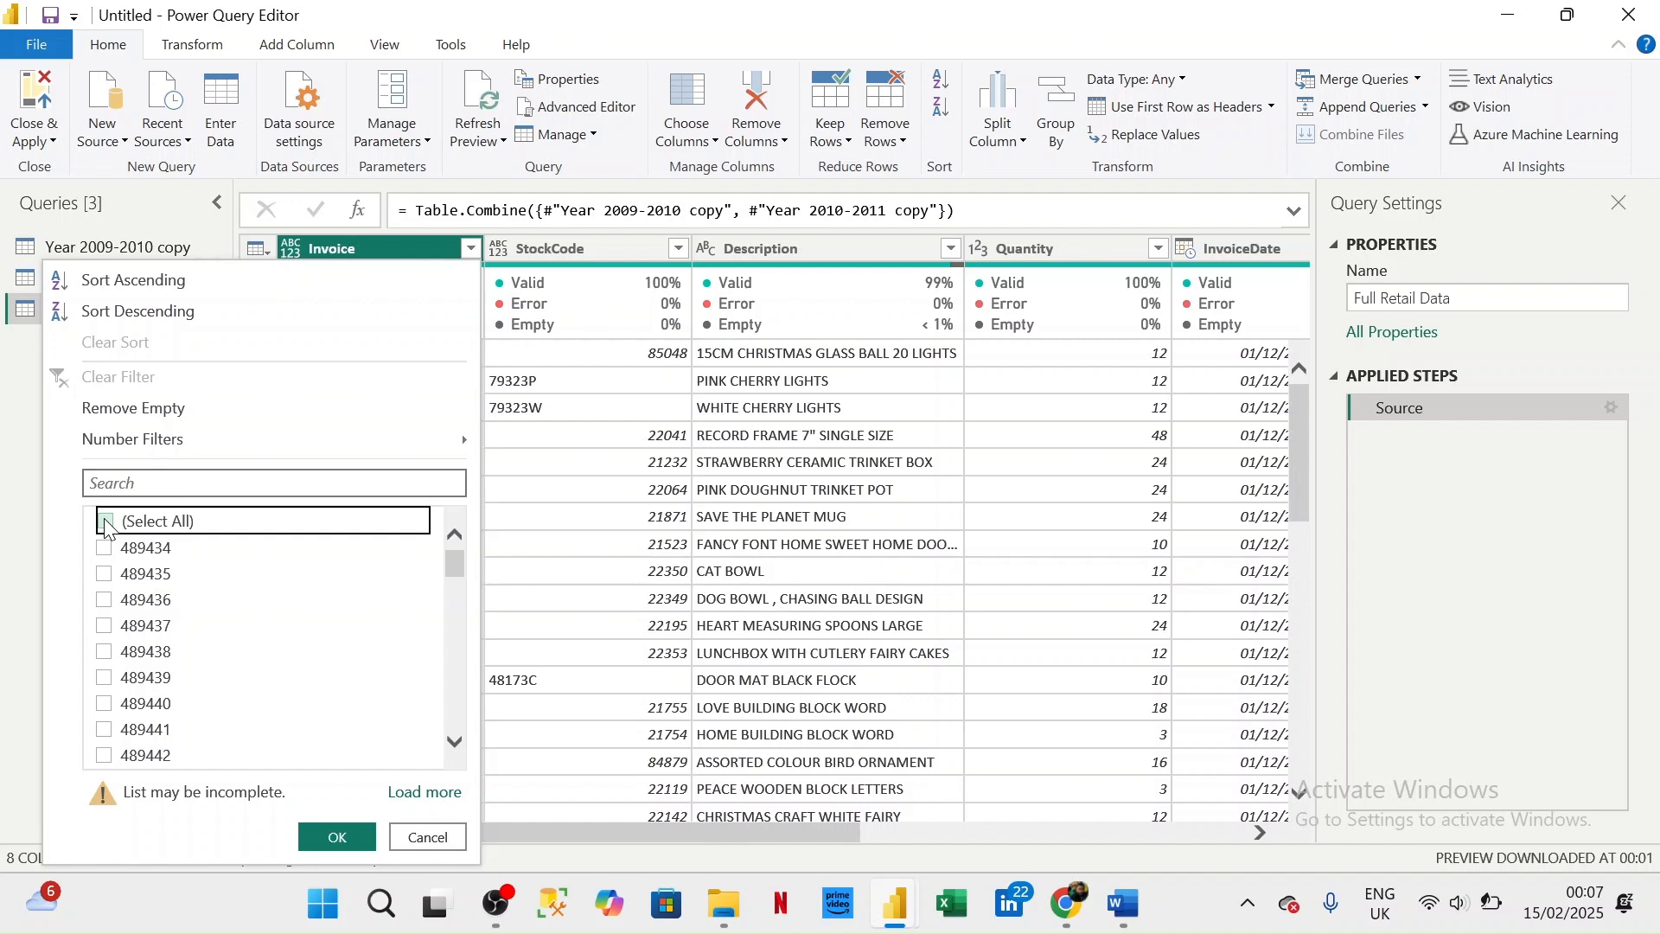
click(104, 548)
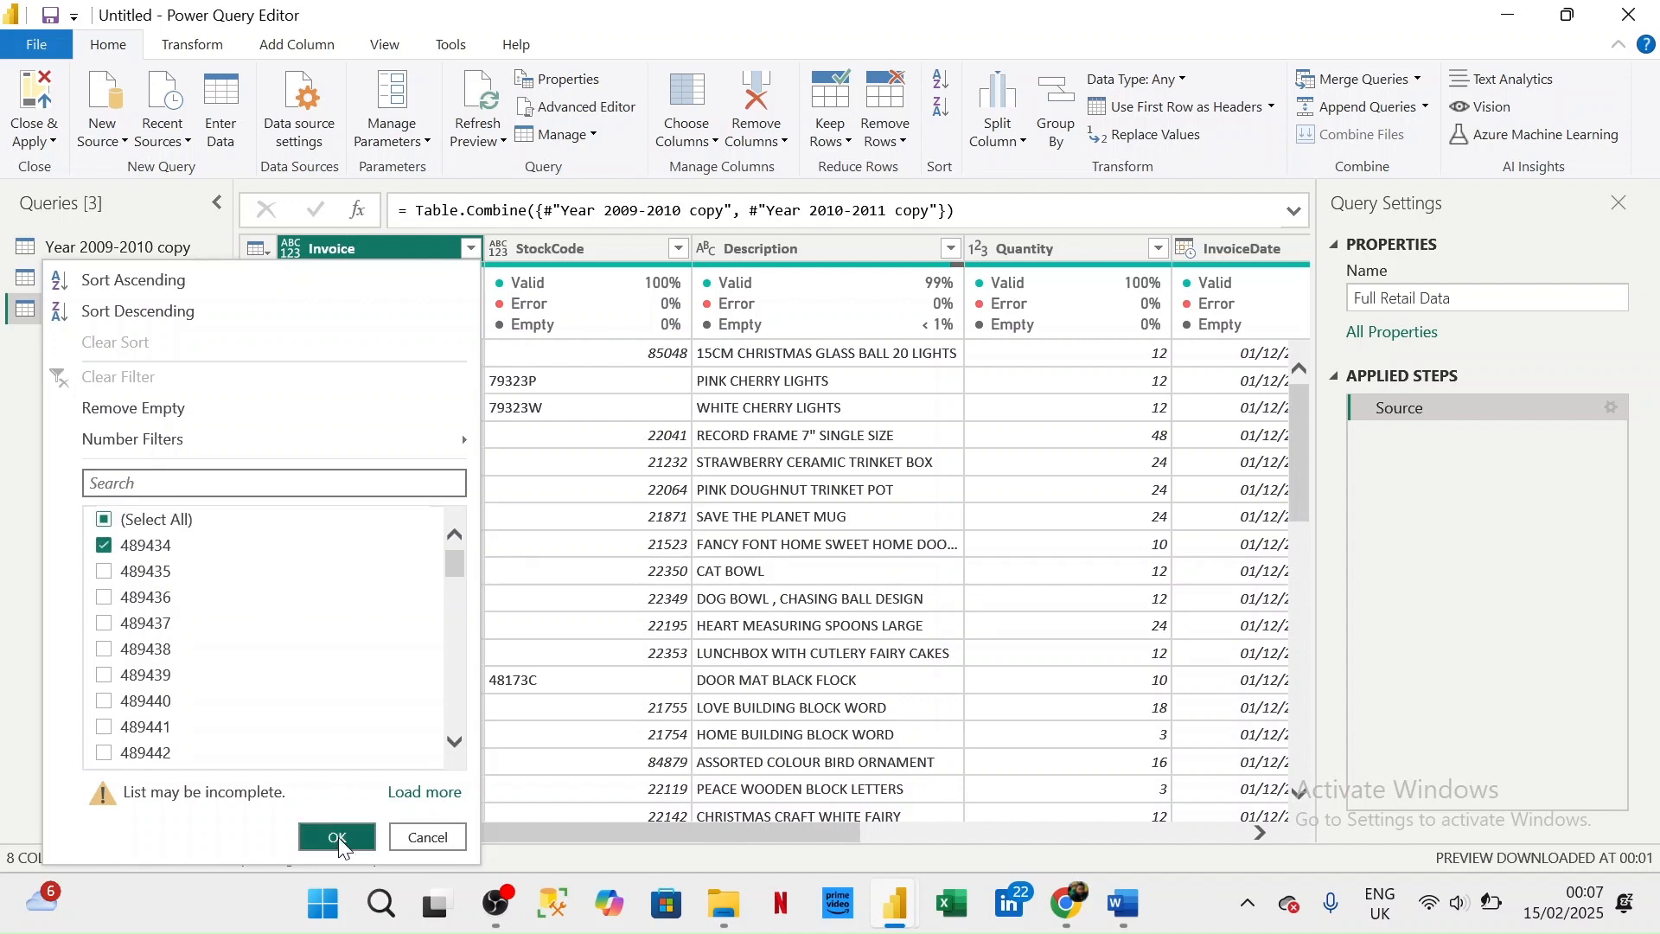
click(339, 837)
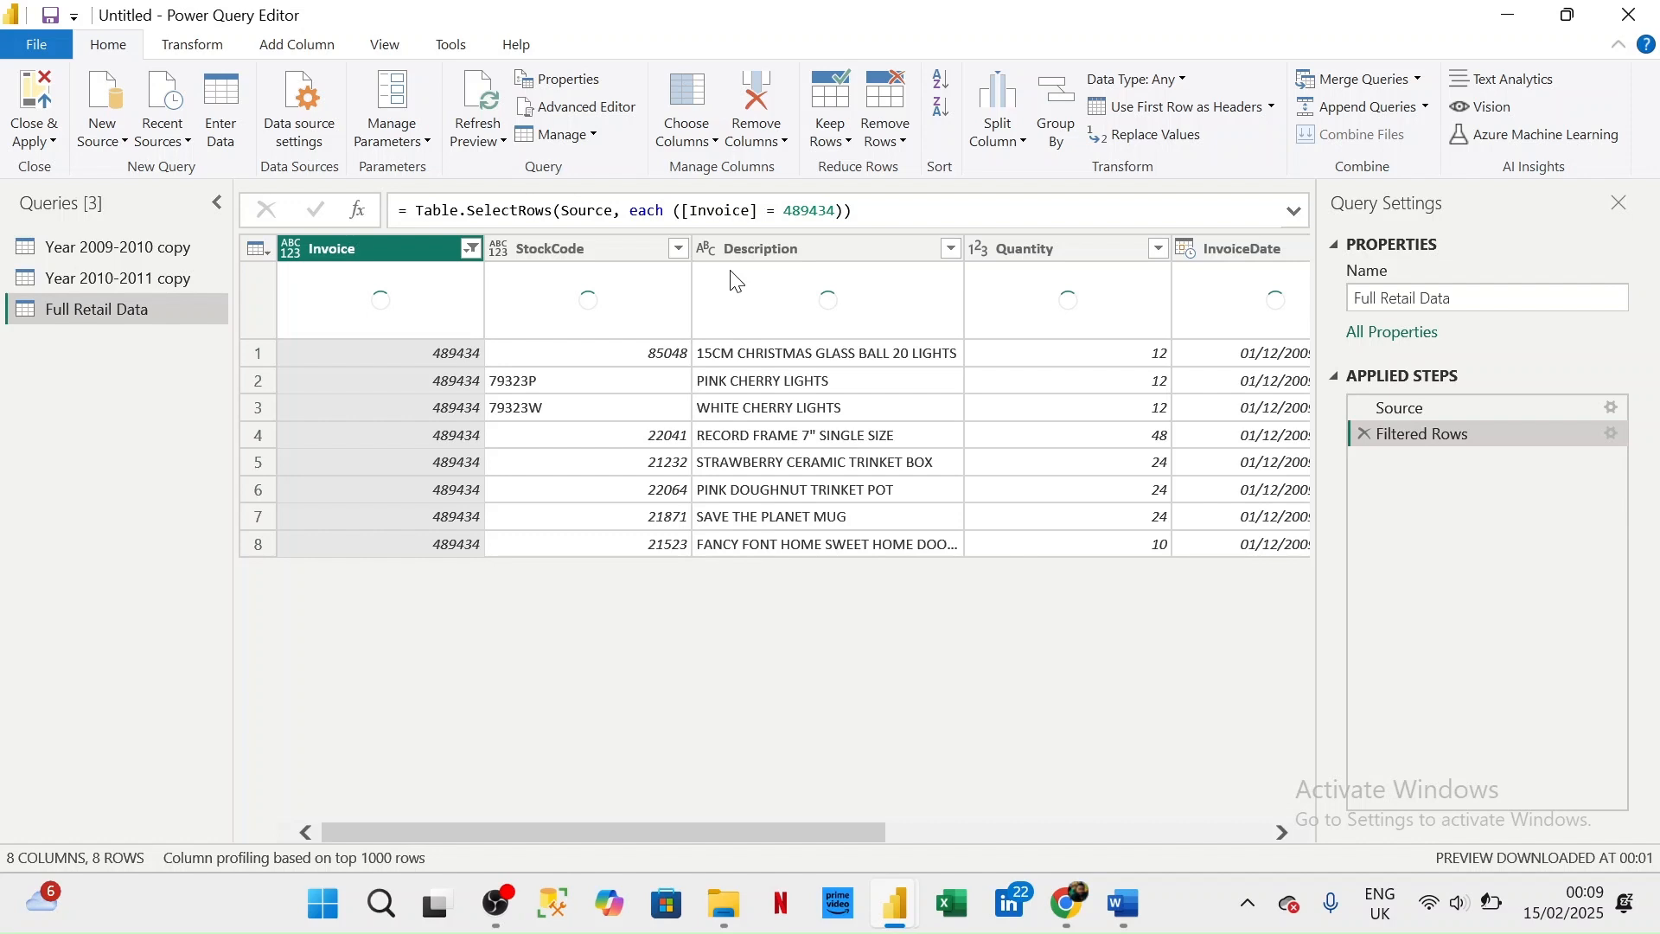
click(1283, 832)
click(1283, 832)
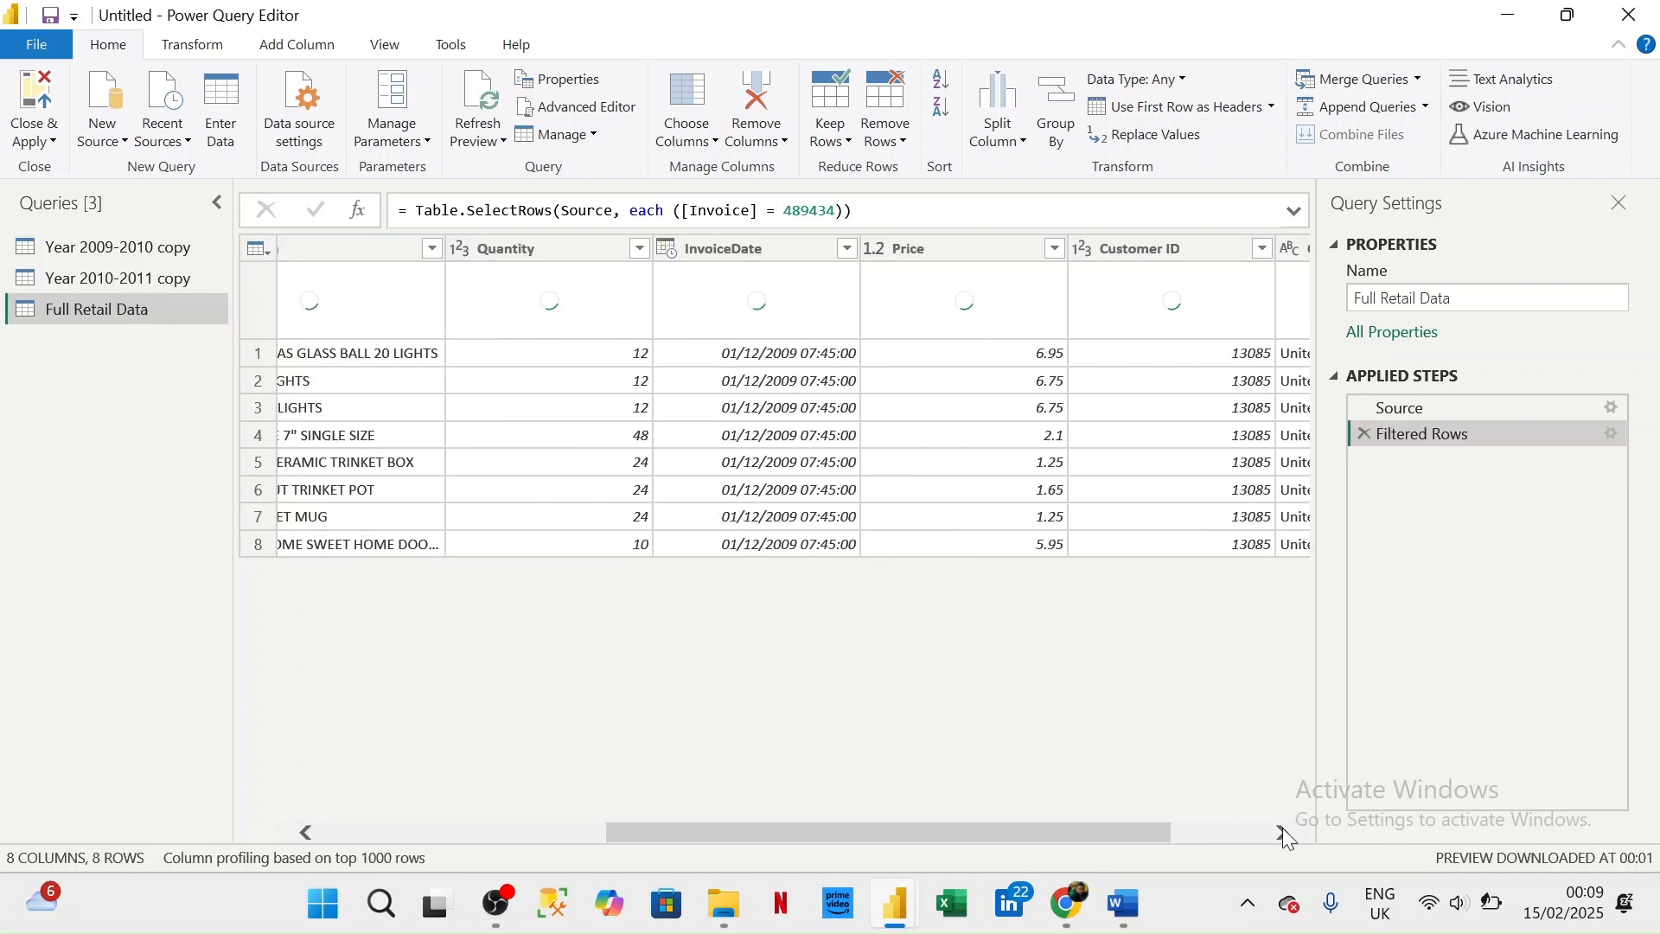
click(1283, 832)
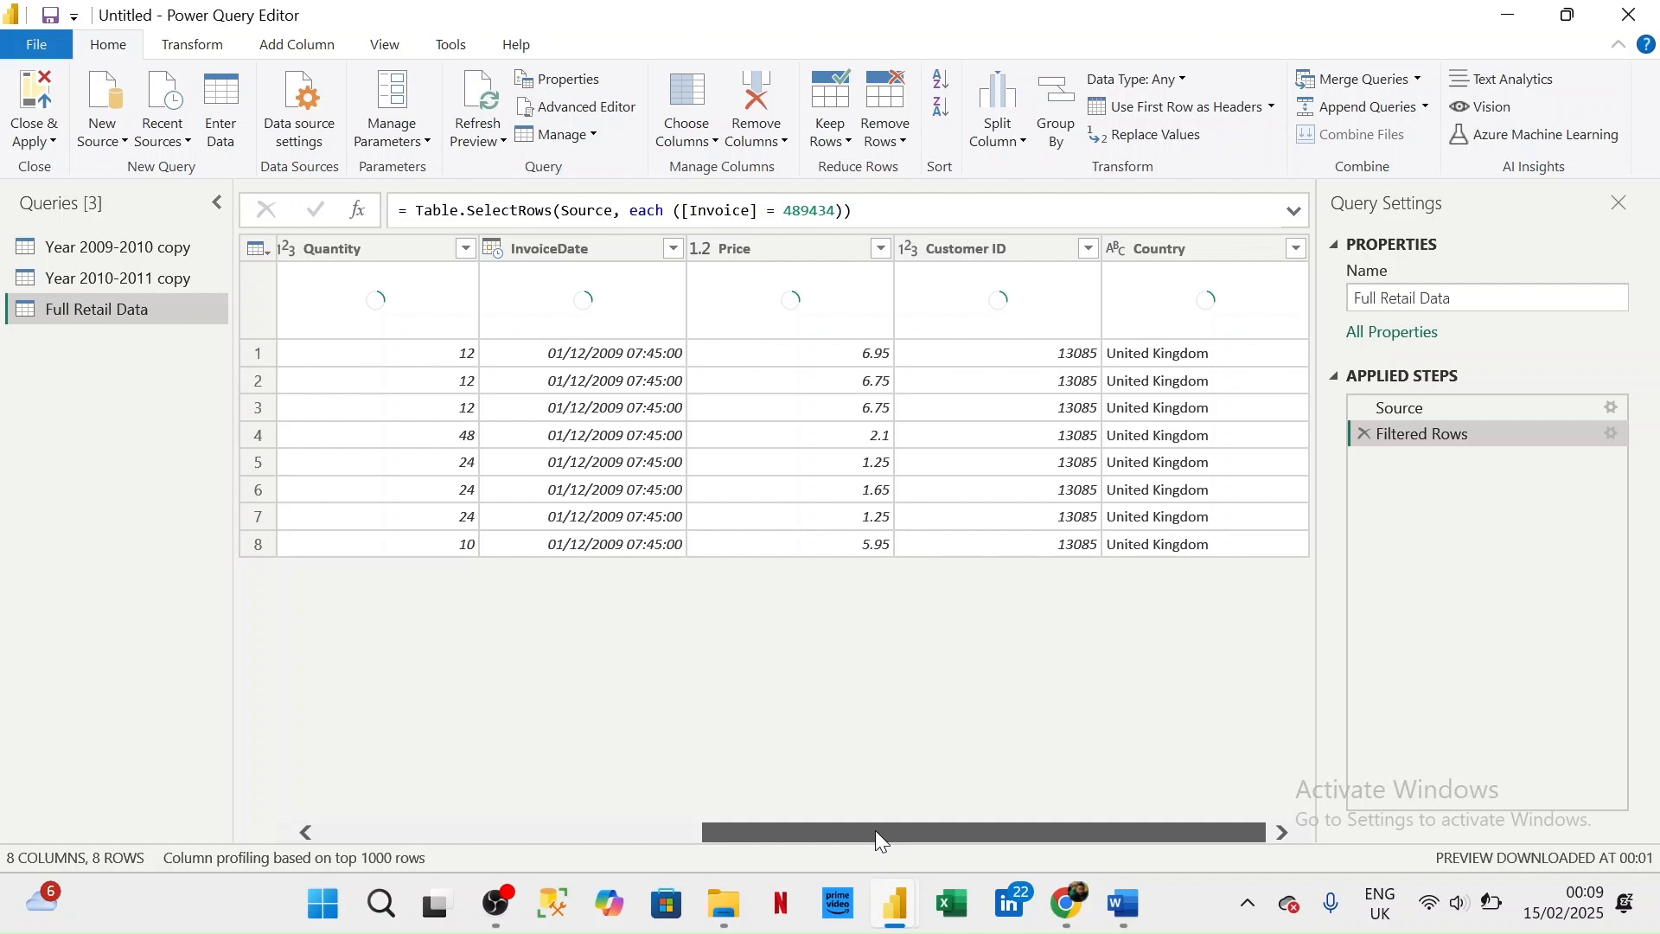
drag(875, 831, 441, 831)
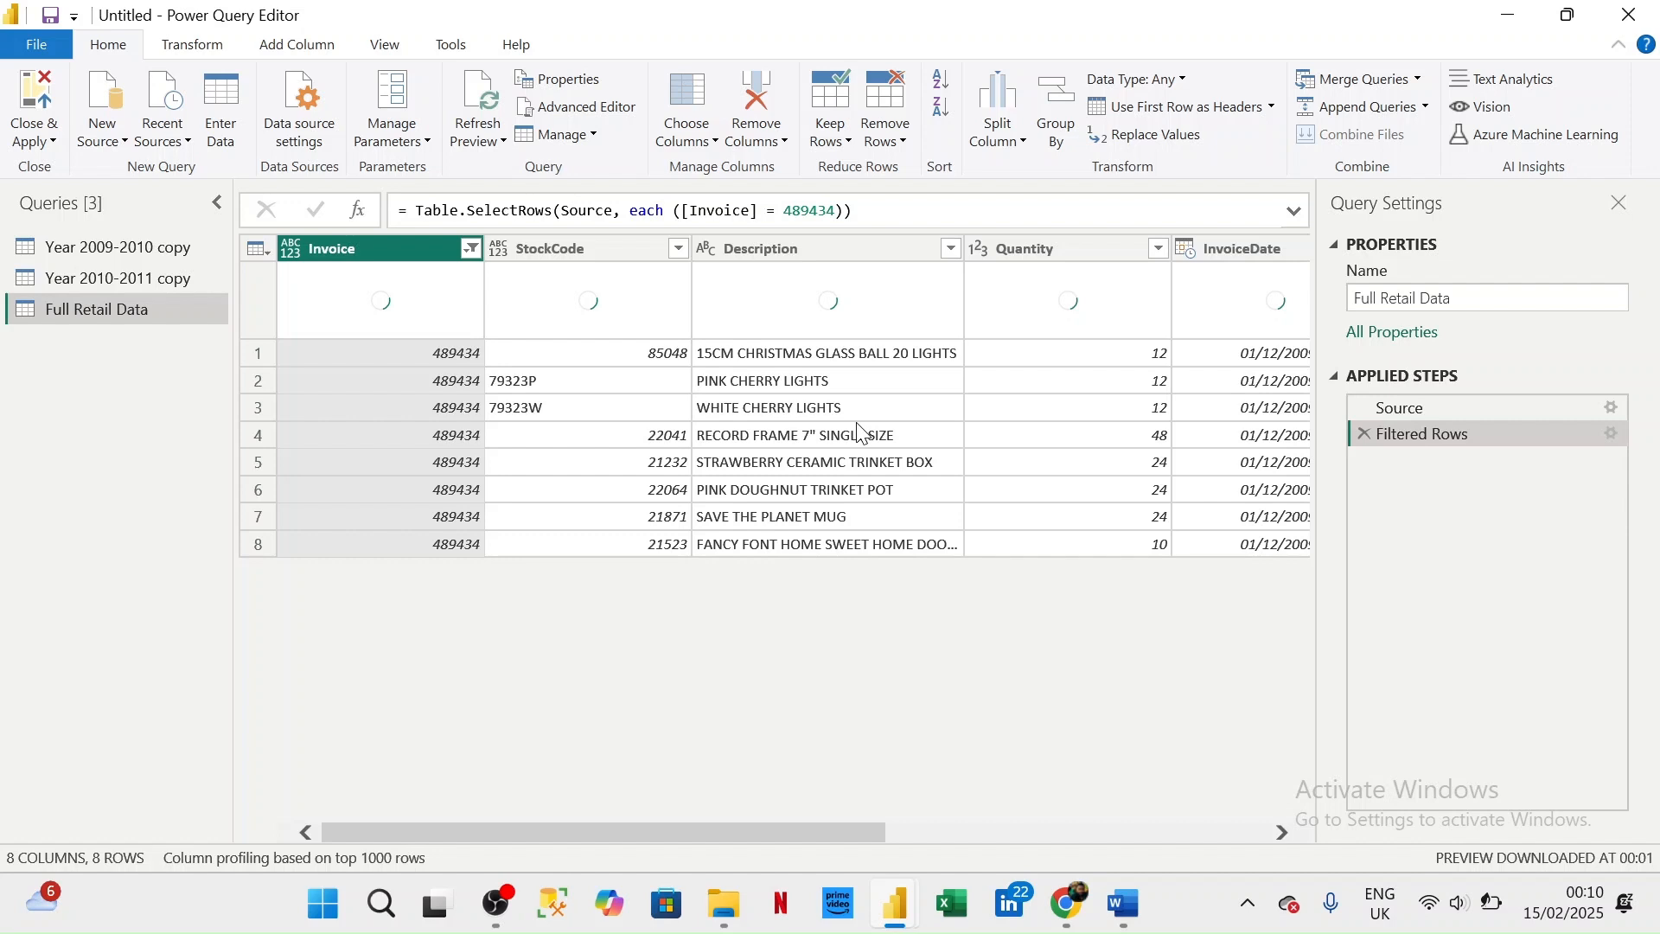
scroll(861, 432, right, 5)
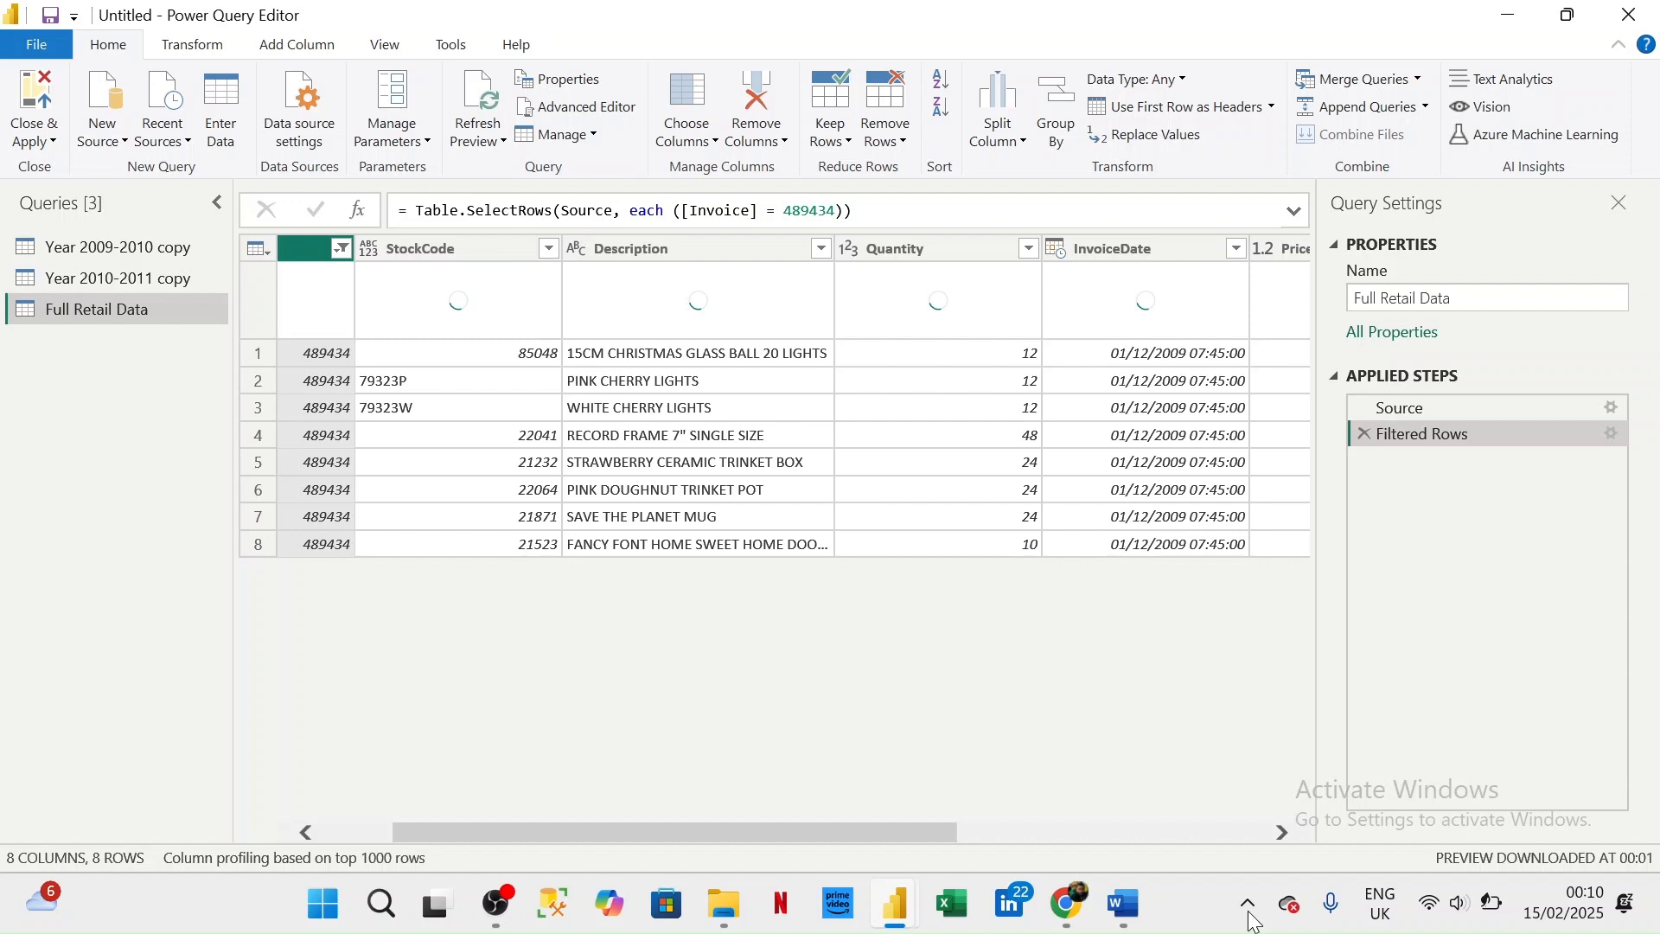
- Switch to Word and read the task instructions and the duplicate-removal example in Retail Analysis Project.docx
mouse_move(1126, 906)
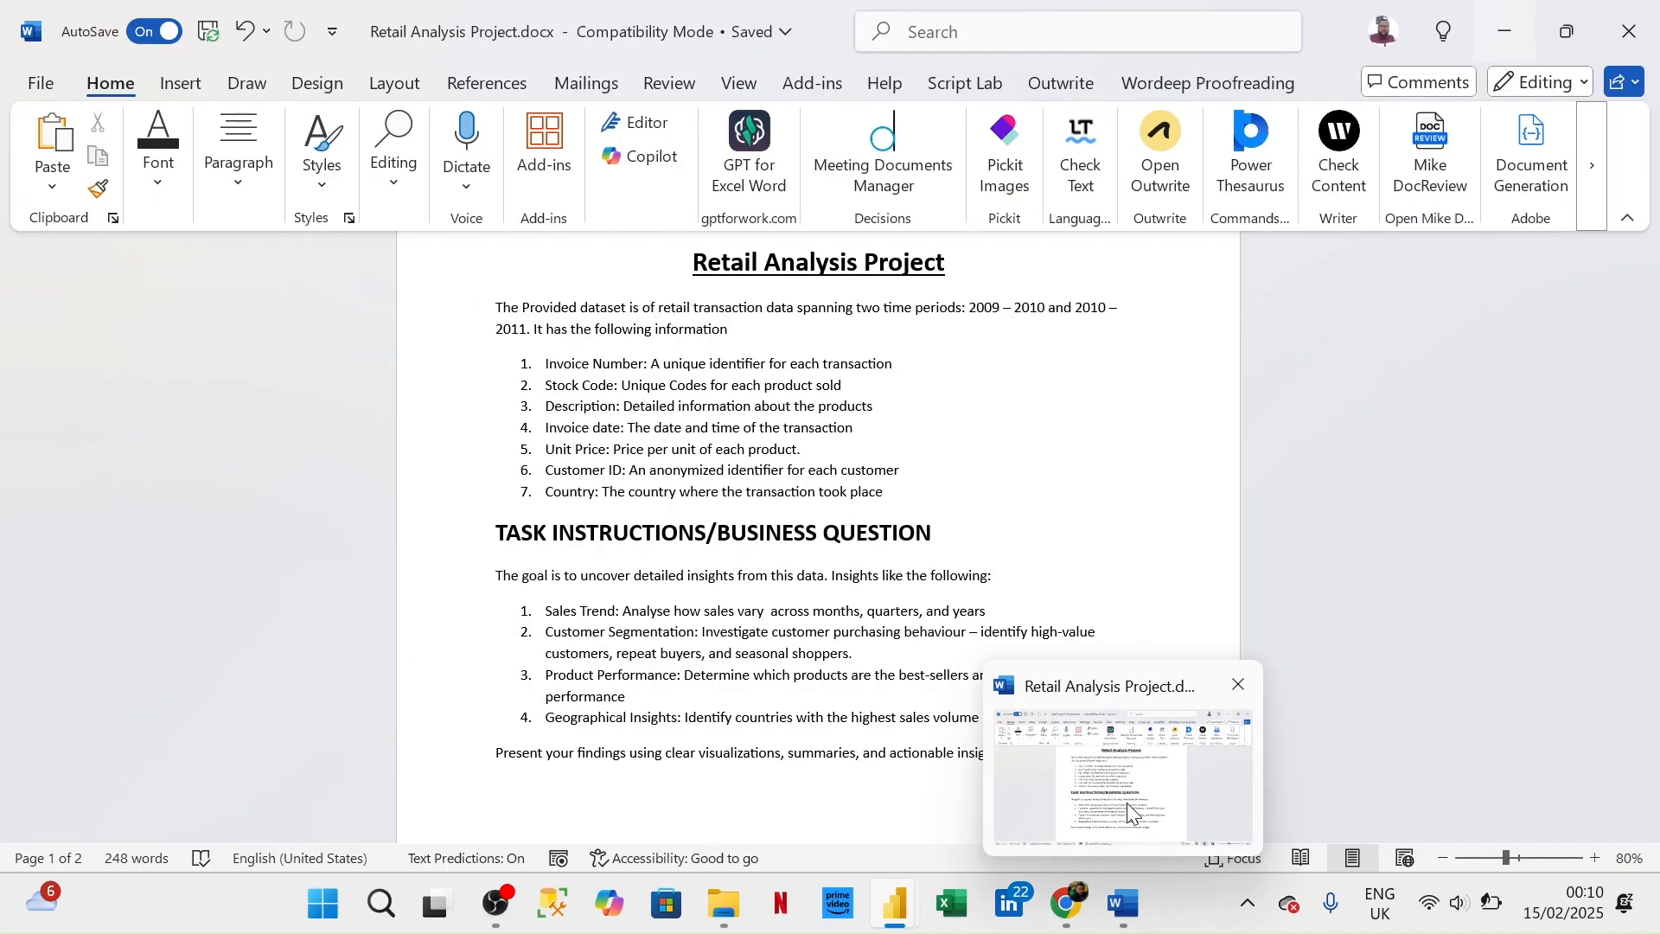
click(1127, 802)
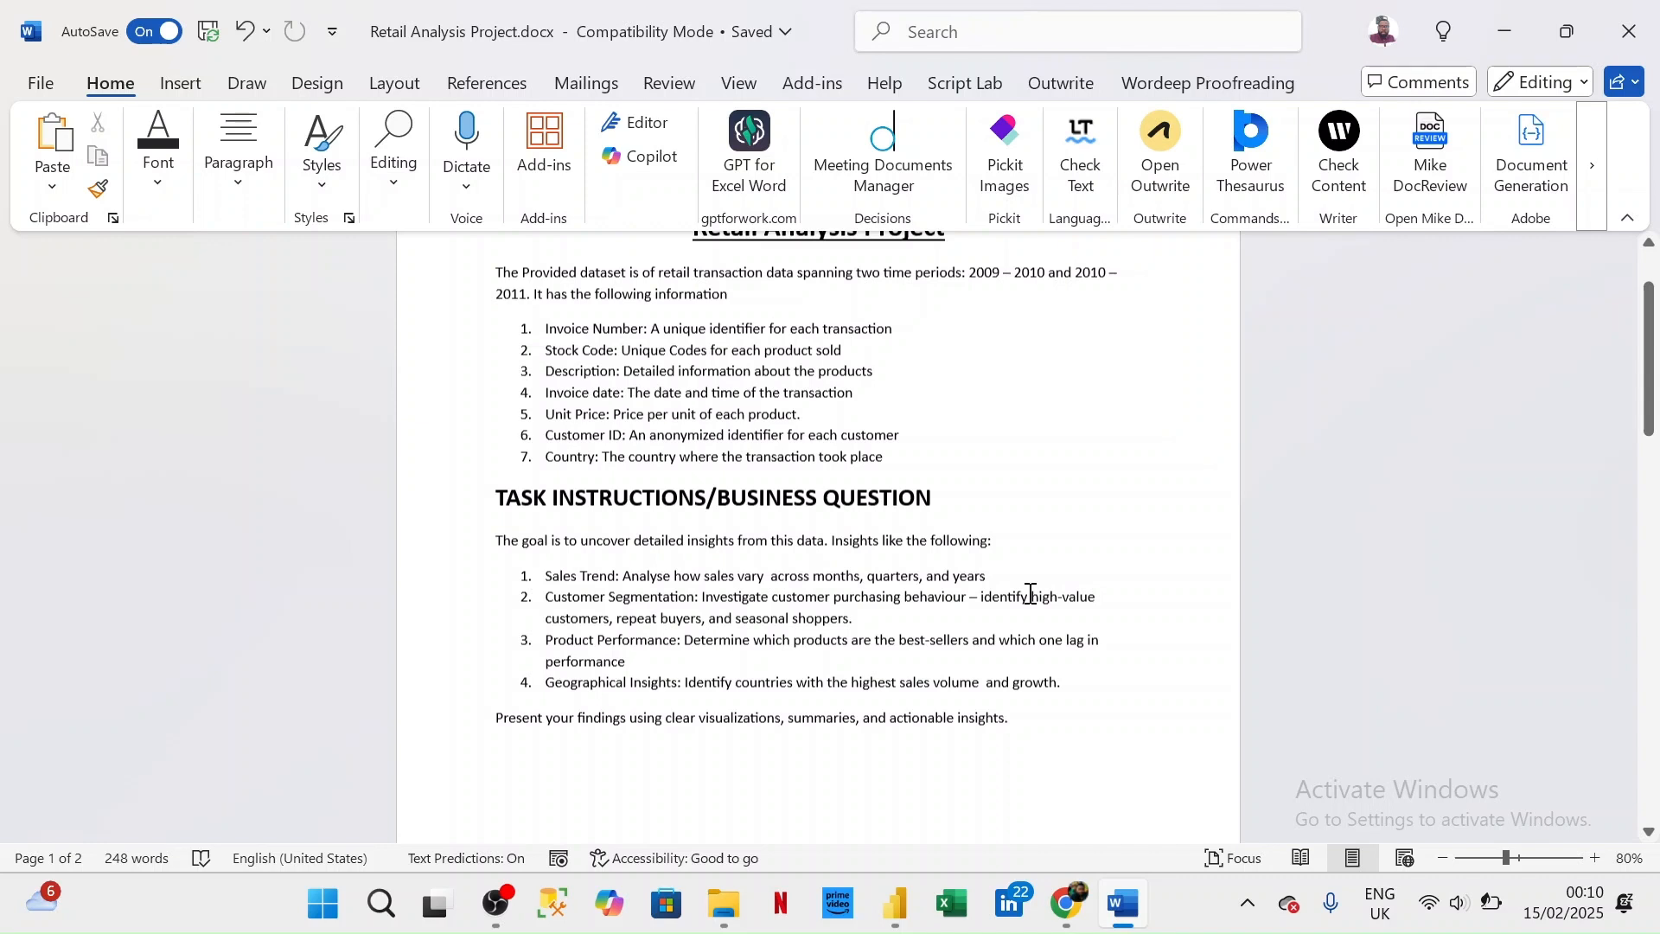
scroll(577, 351, down, 10)
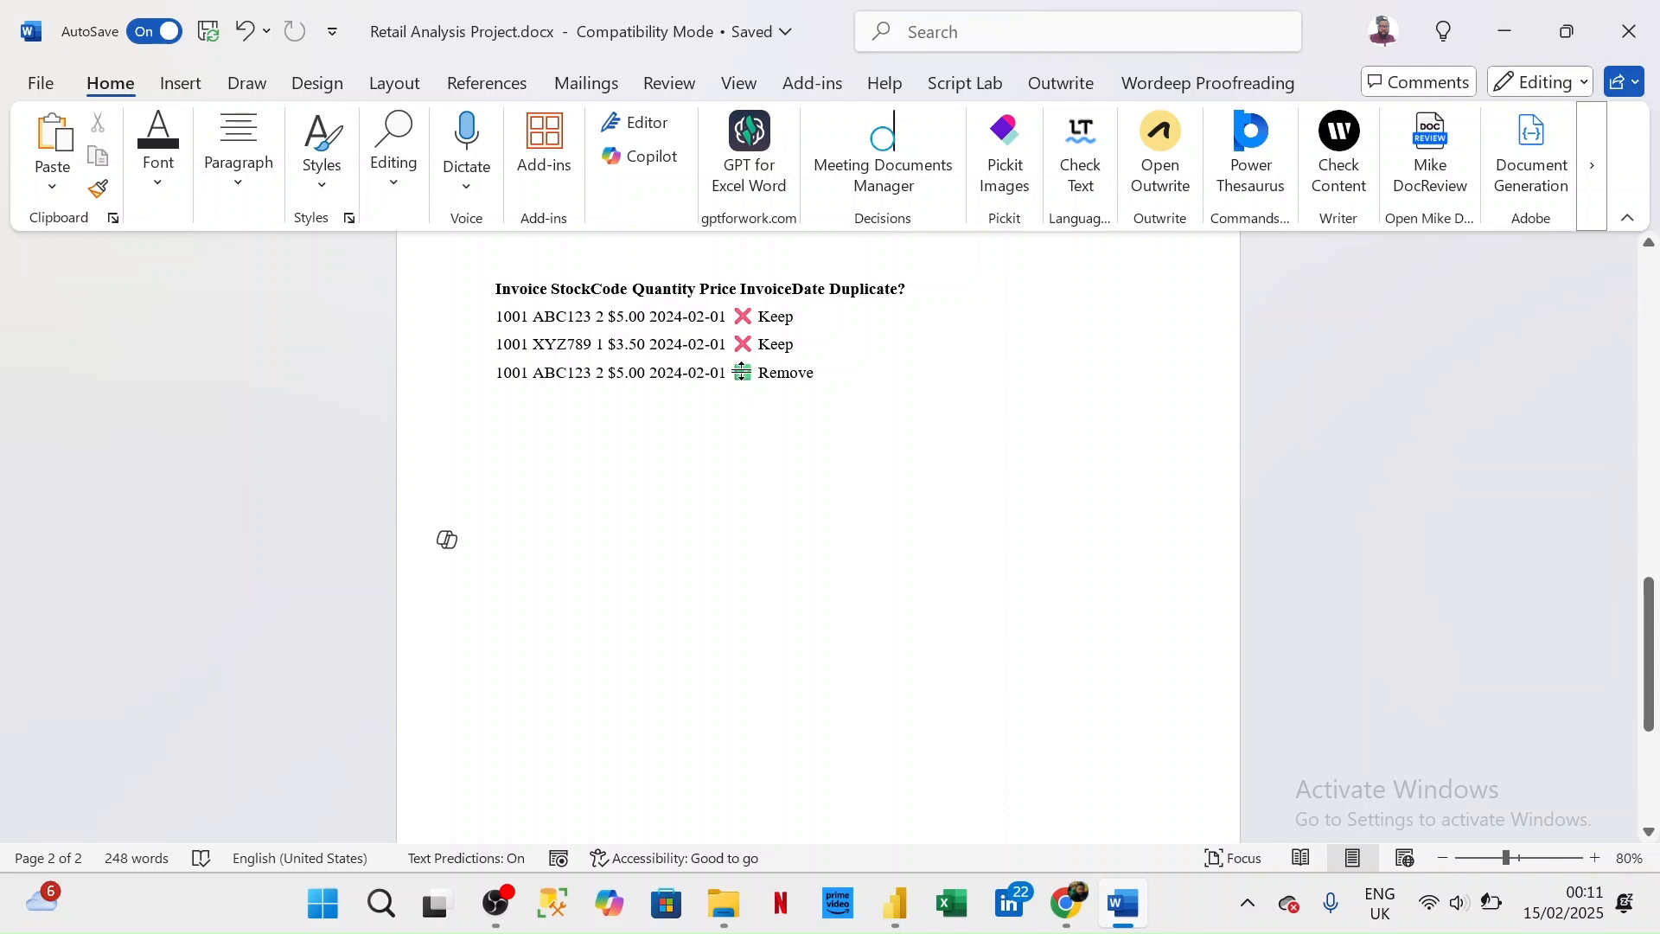
- Switch back to Power Query Editor and delete the Filtered Rows step from the Full Retail Data query
mouse_move(998, 766)
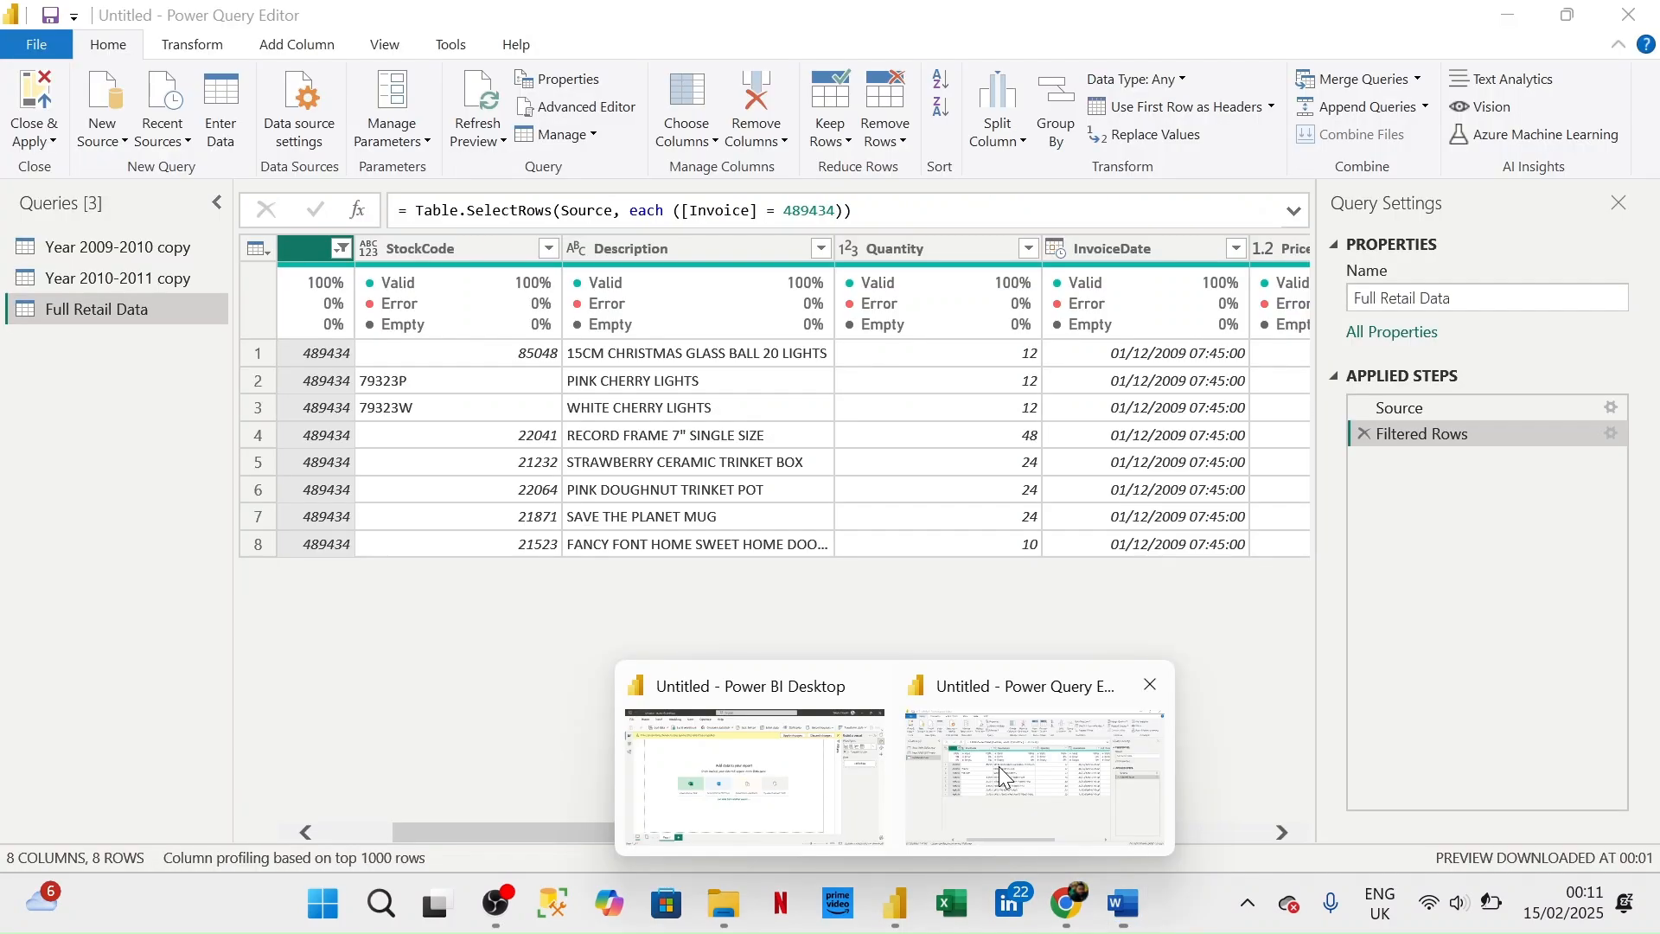
click(998, 766)
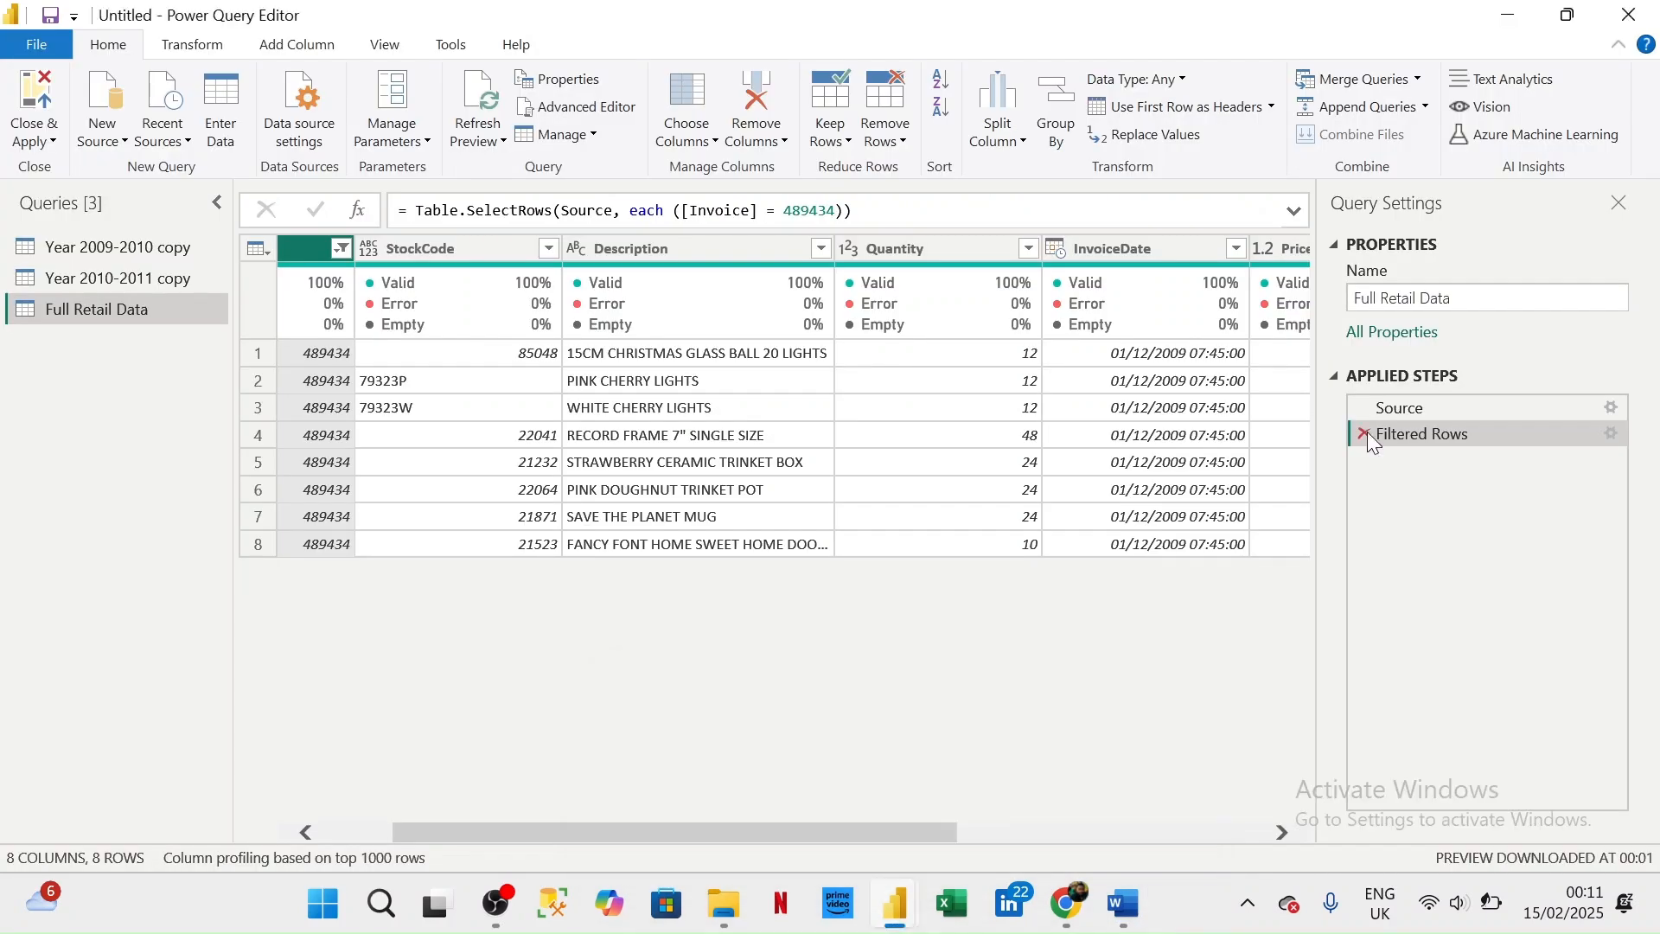
click(1365, 434)
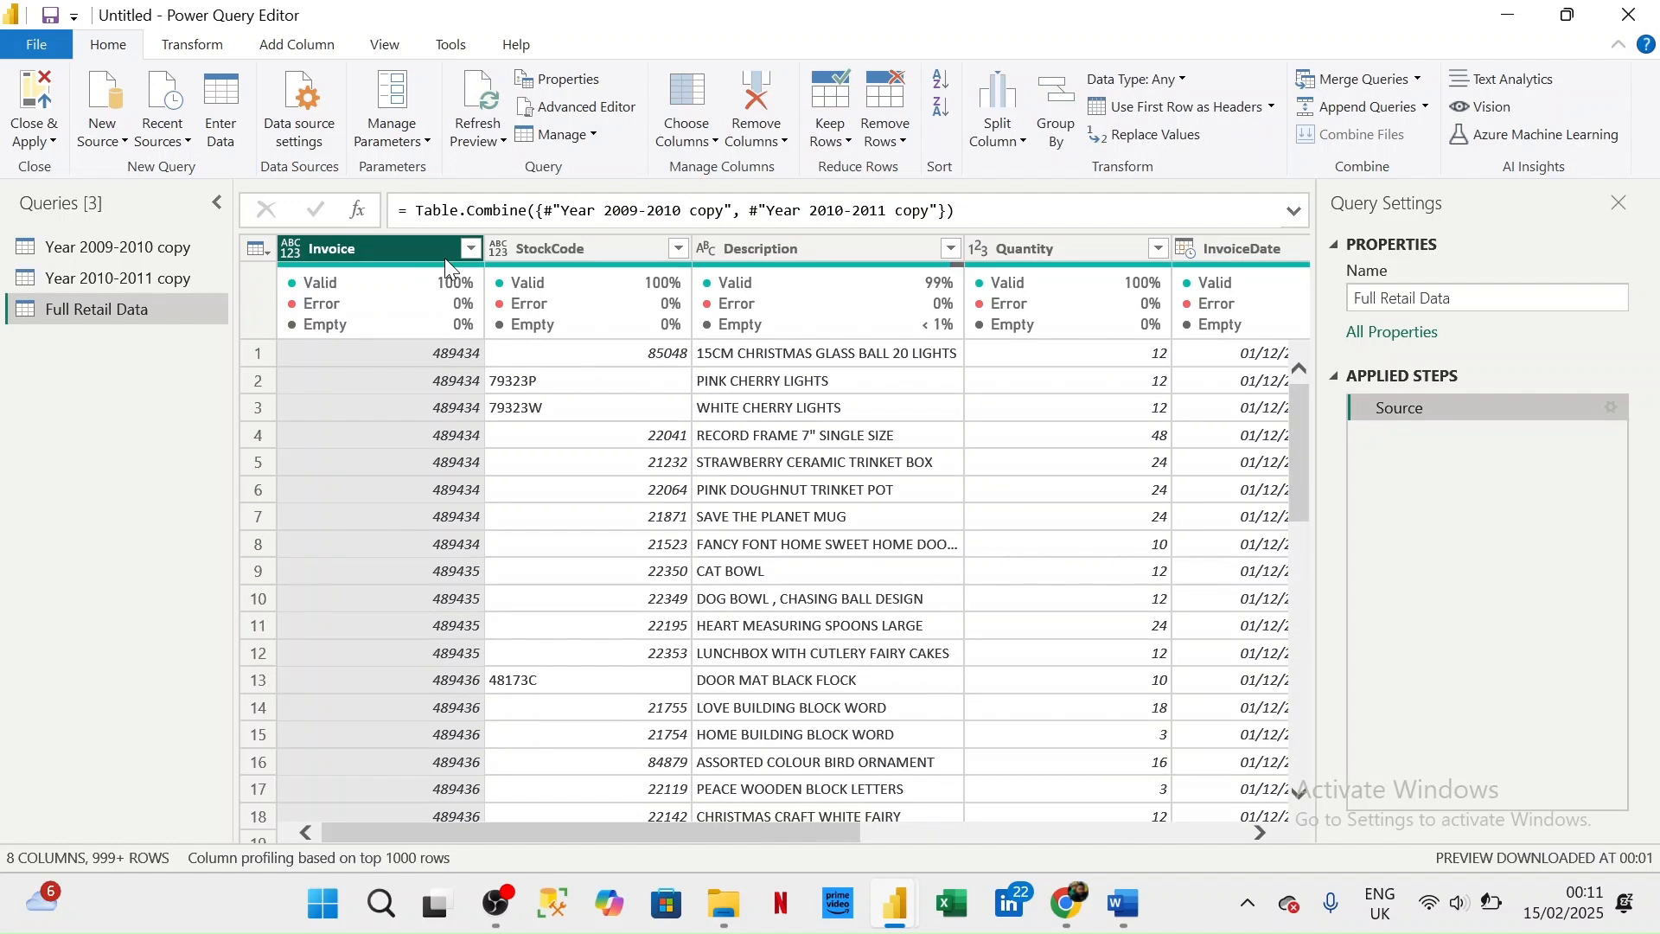
- Remove duplicate rows from Full Retail Data based on the Invoice and StockCode columns together
ctrl+click(555, 250)
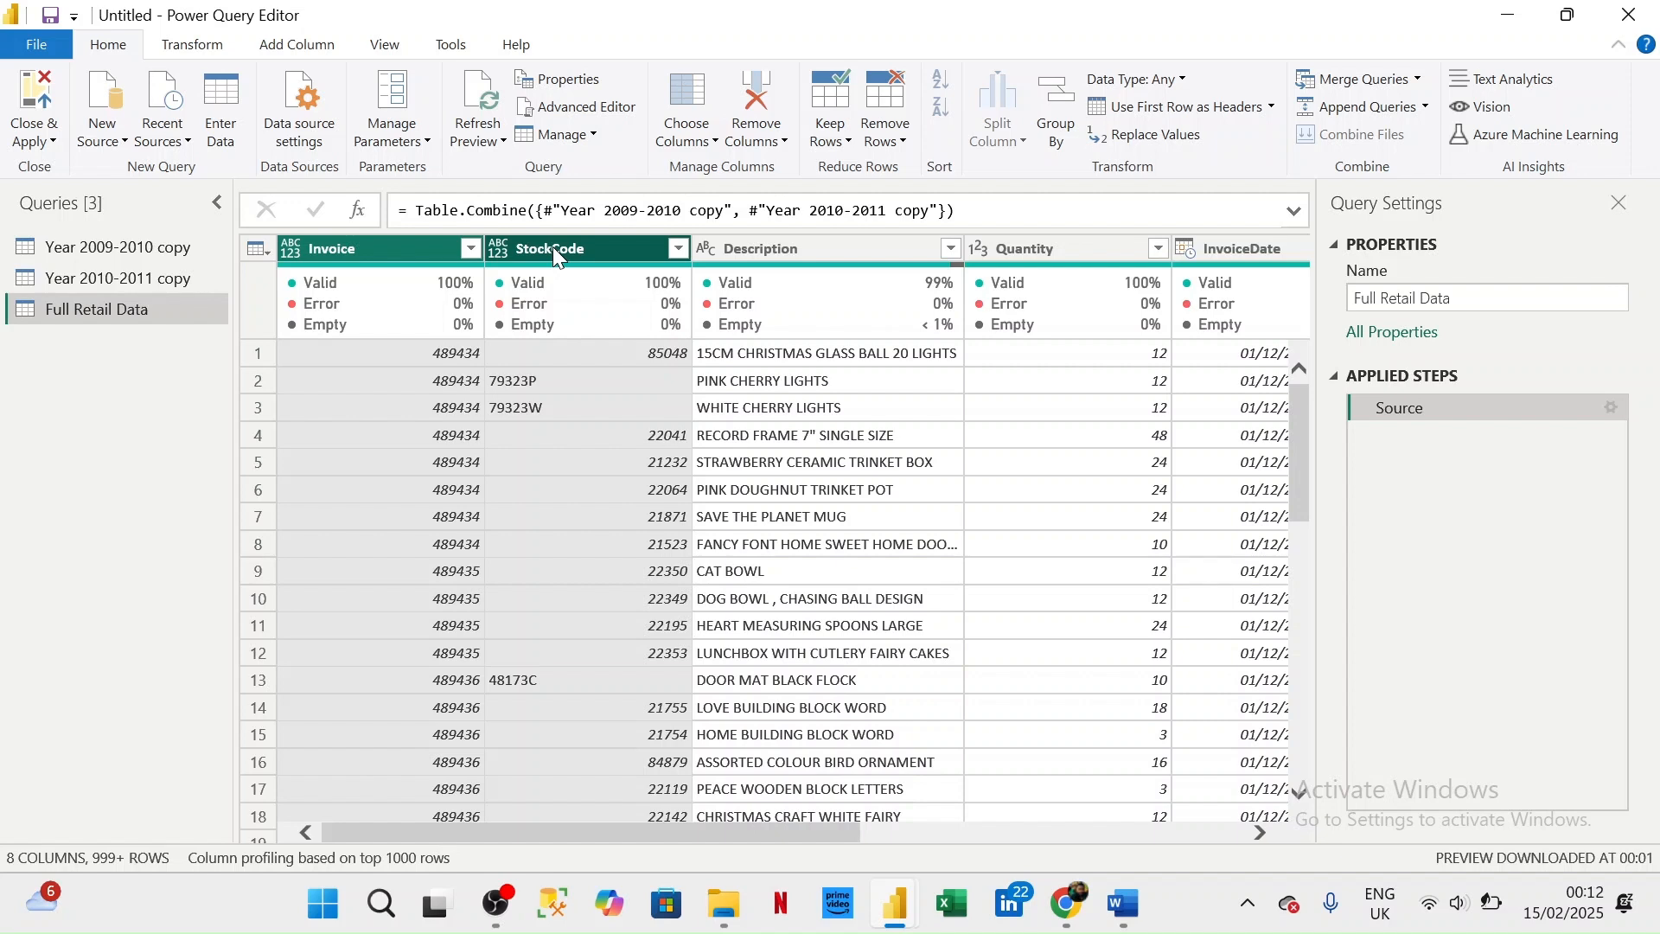
click(886, 130)
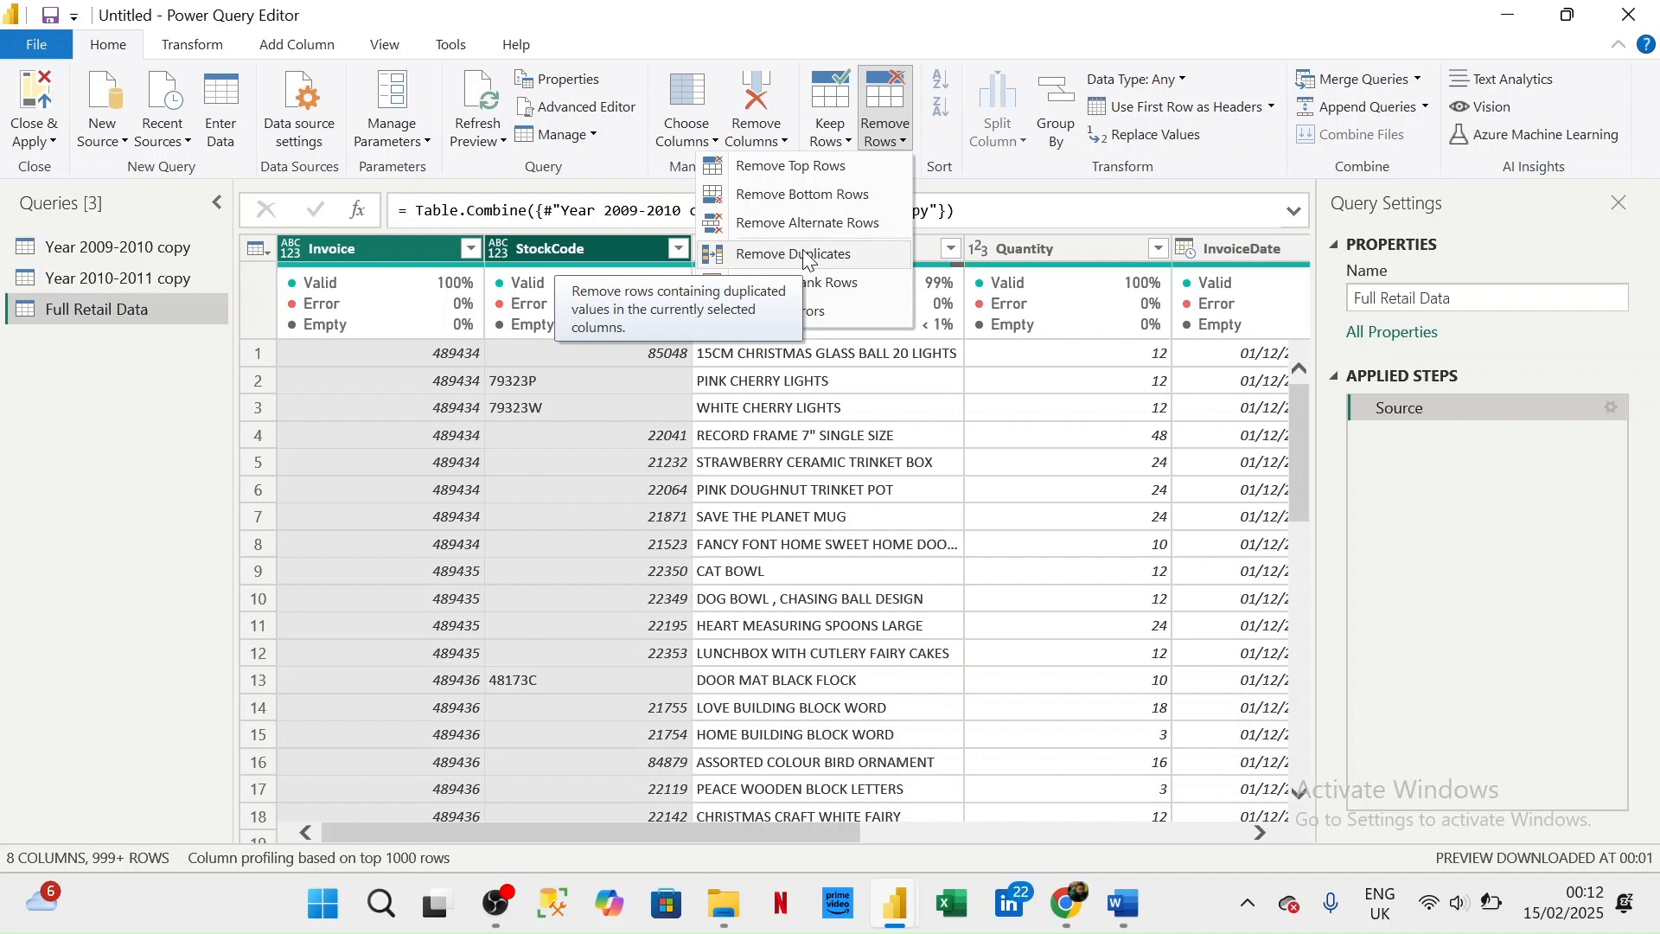
click(806, 255)
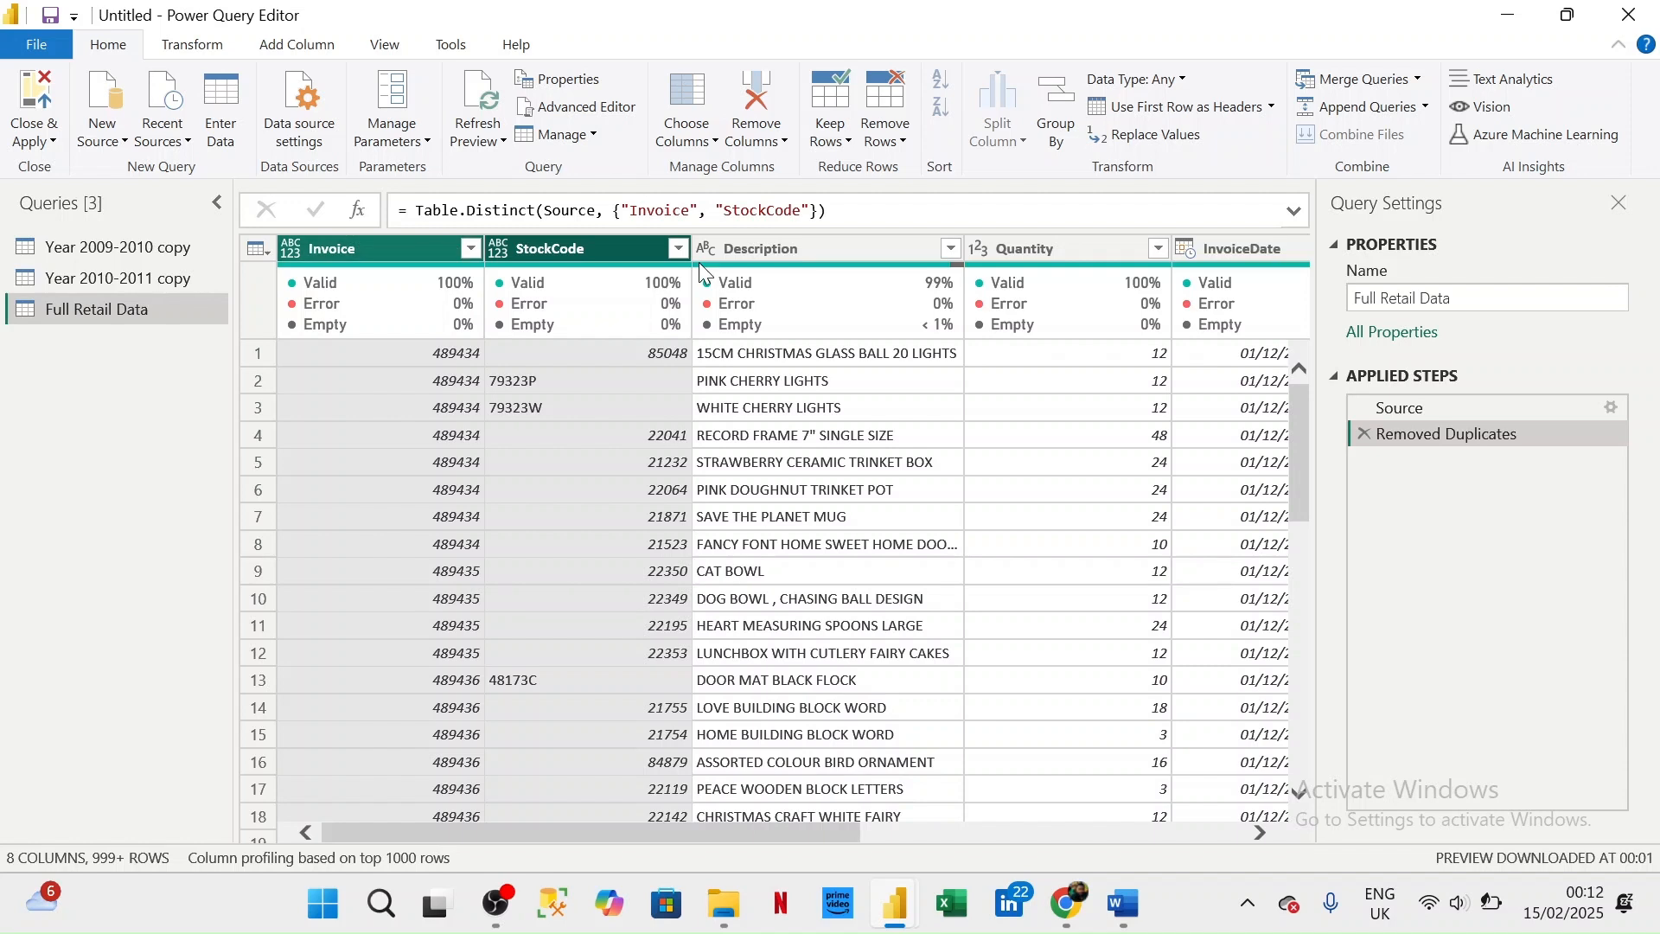
- Remove the rows with empty values in the Quantity column
click(1158, 246)
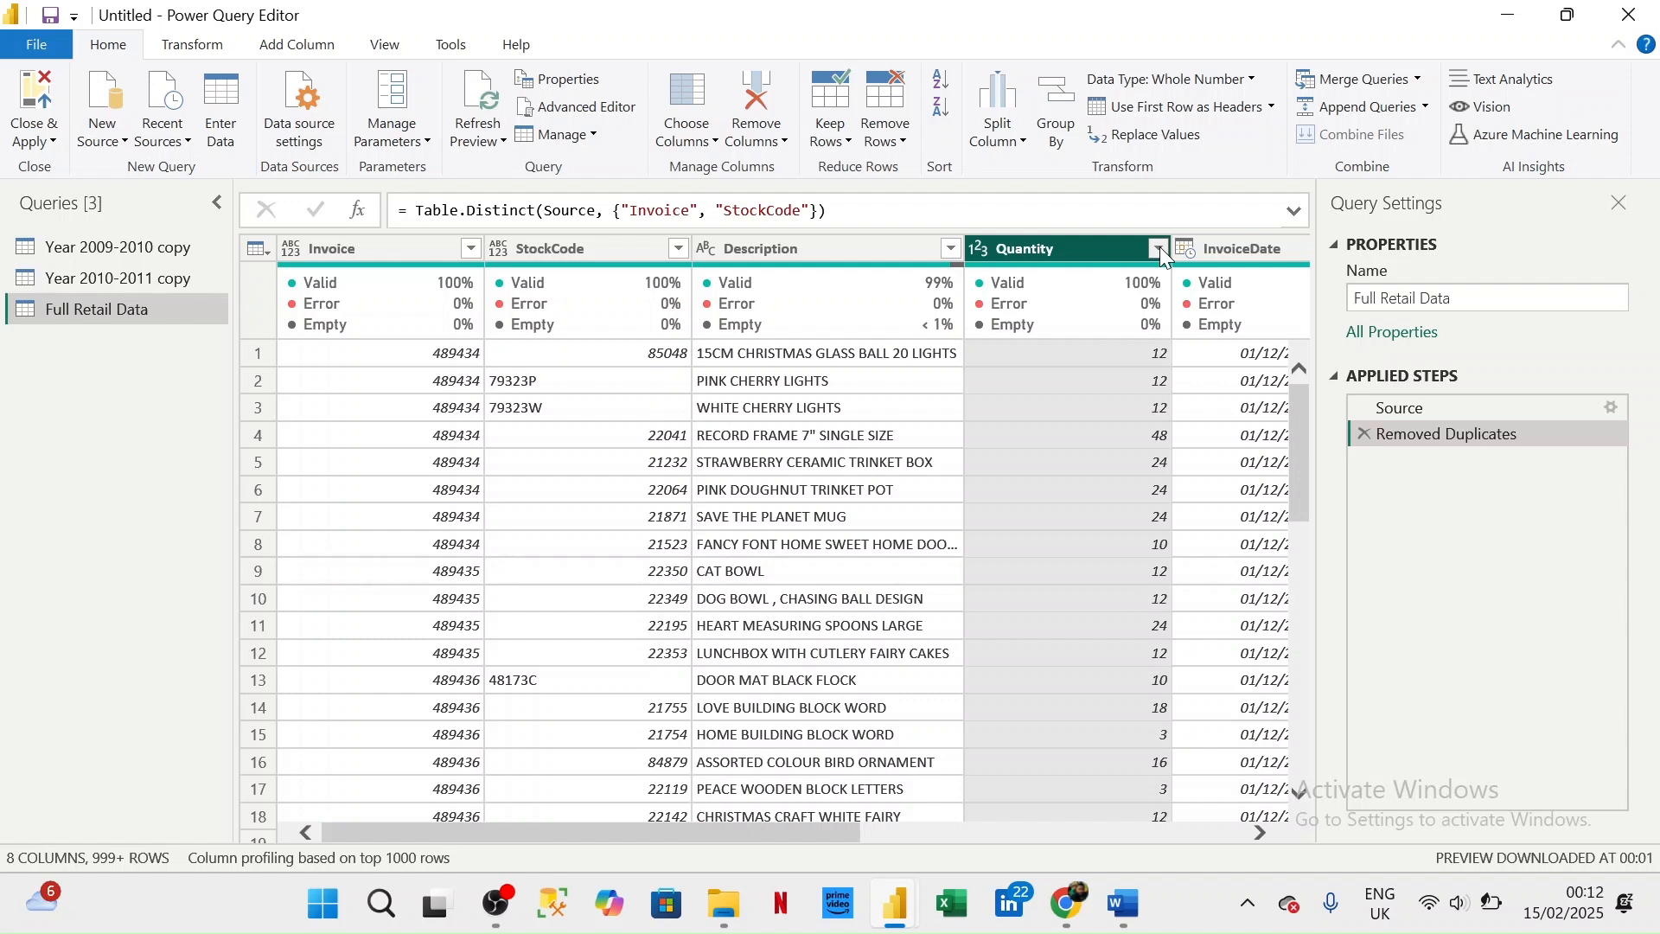
click(1159, 248)
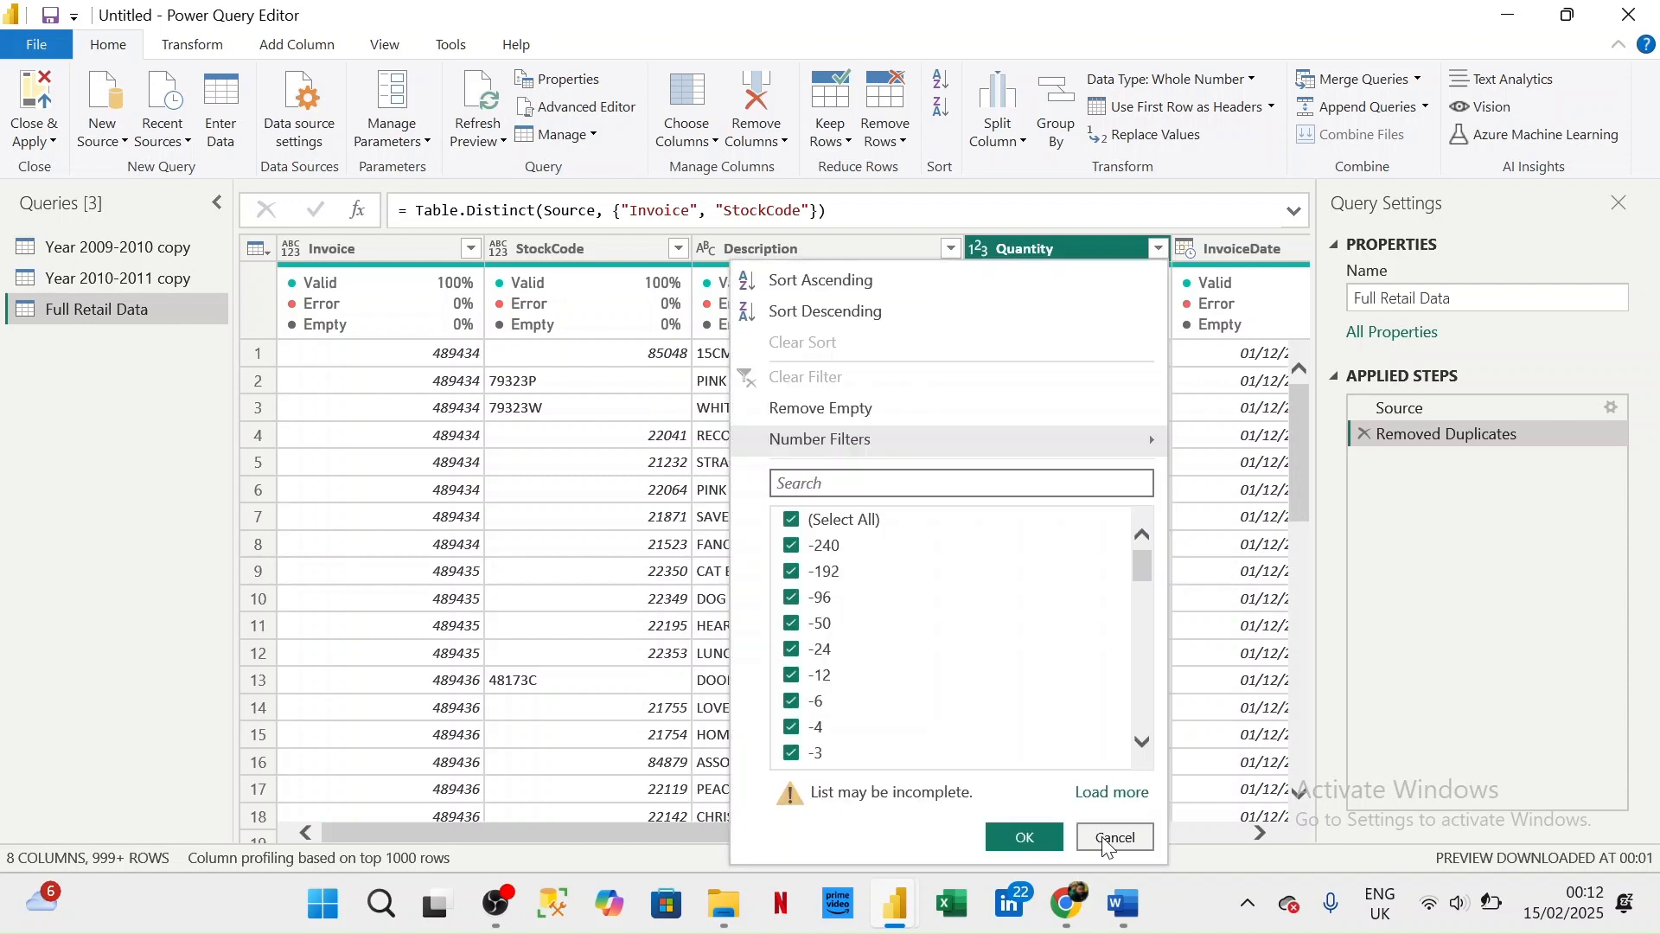
click(784, 422)
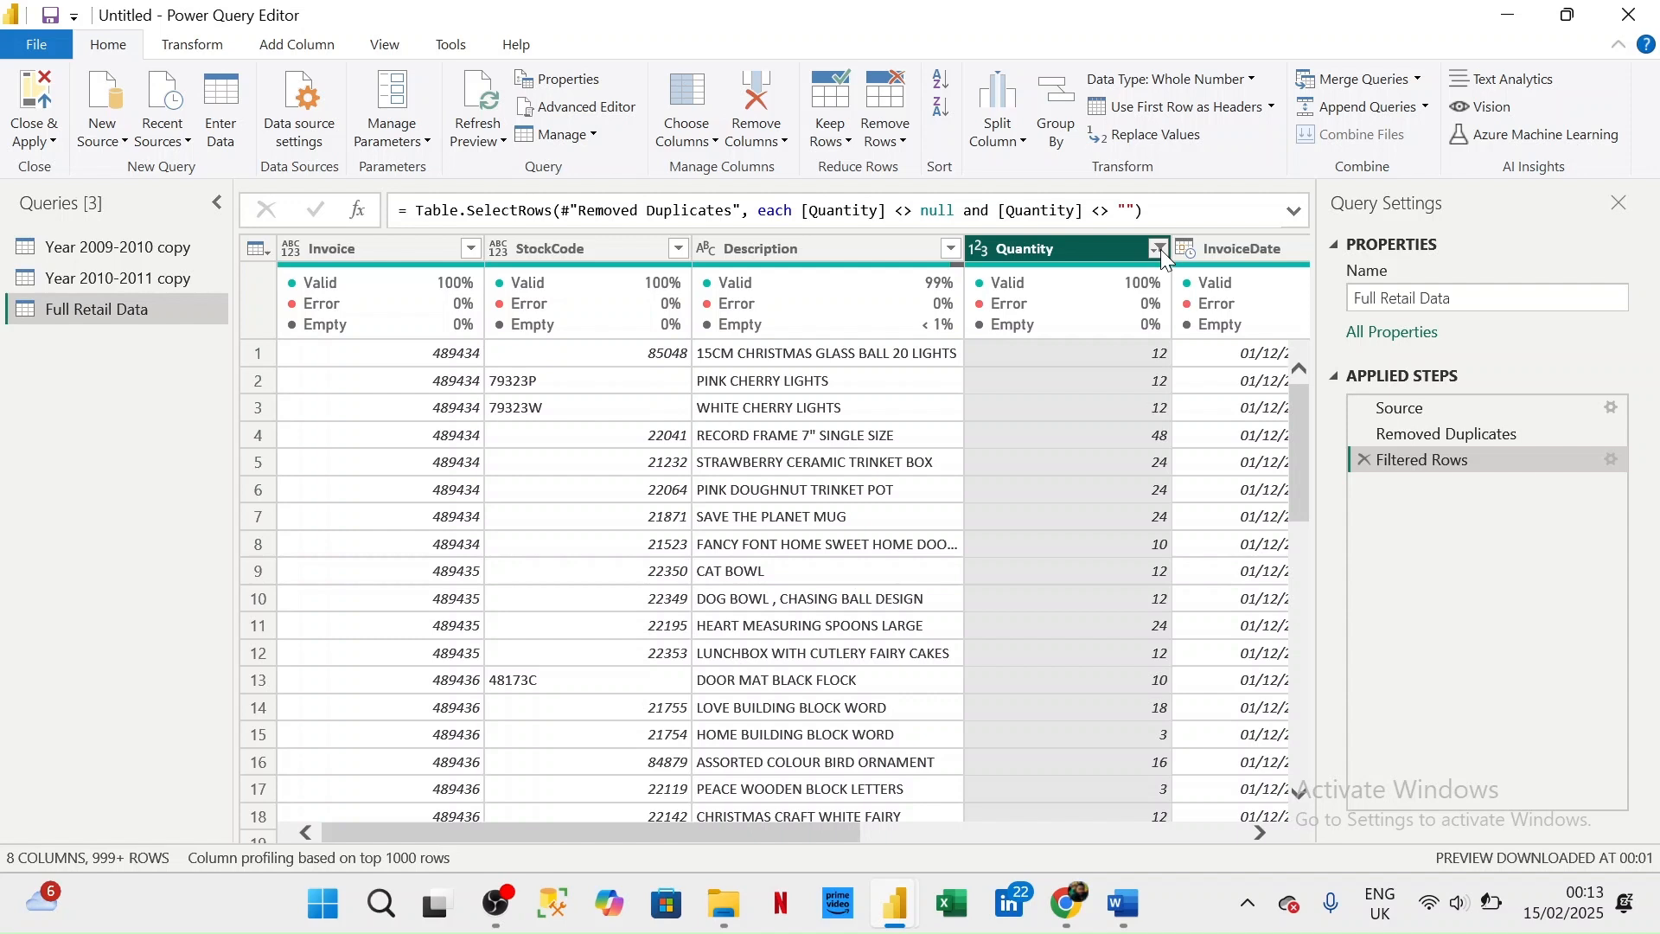
- Filter the Quantity column to keep only rows where the value is greater than 0
click(1161, 249)
mouse_move(1150, 439)
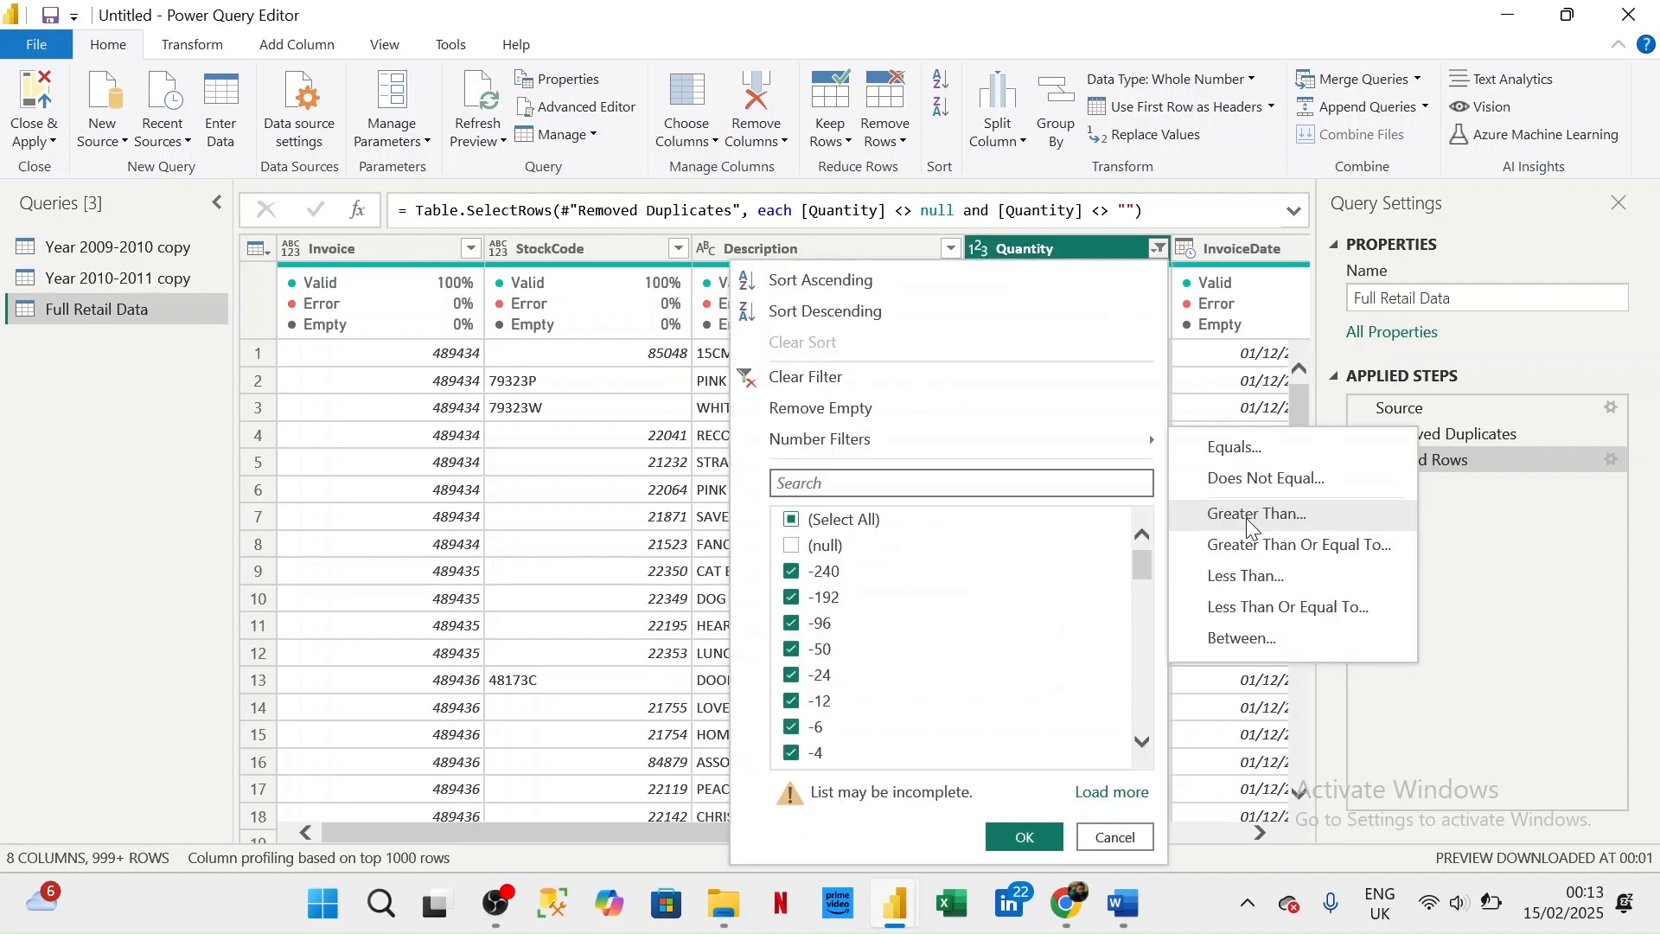
click(1247, 517)
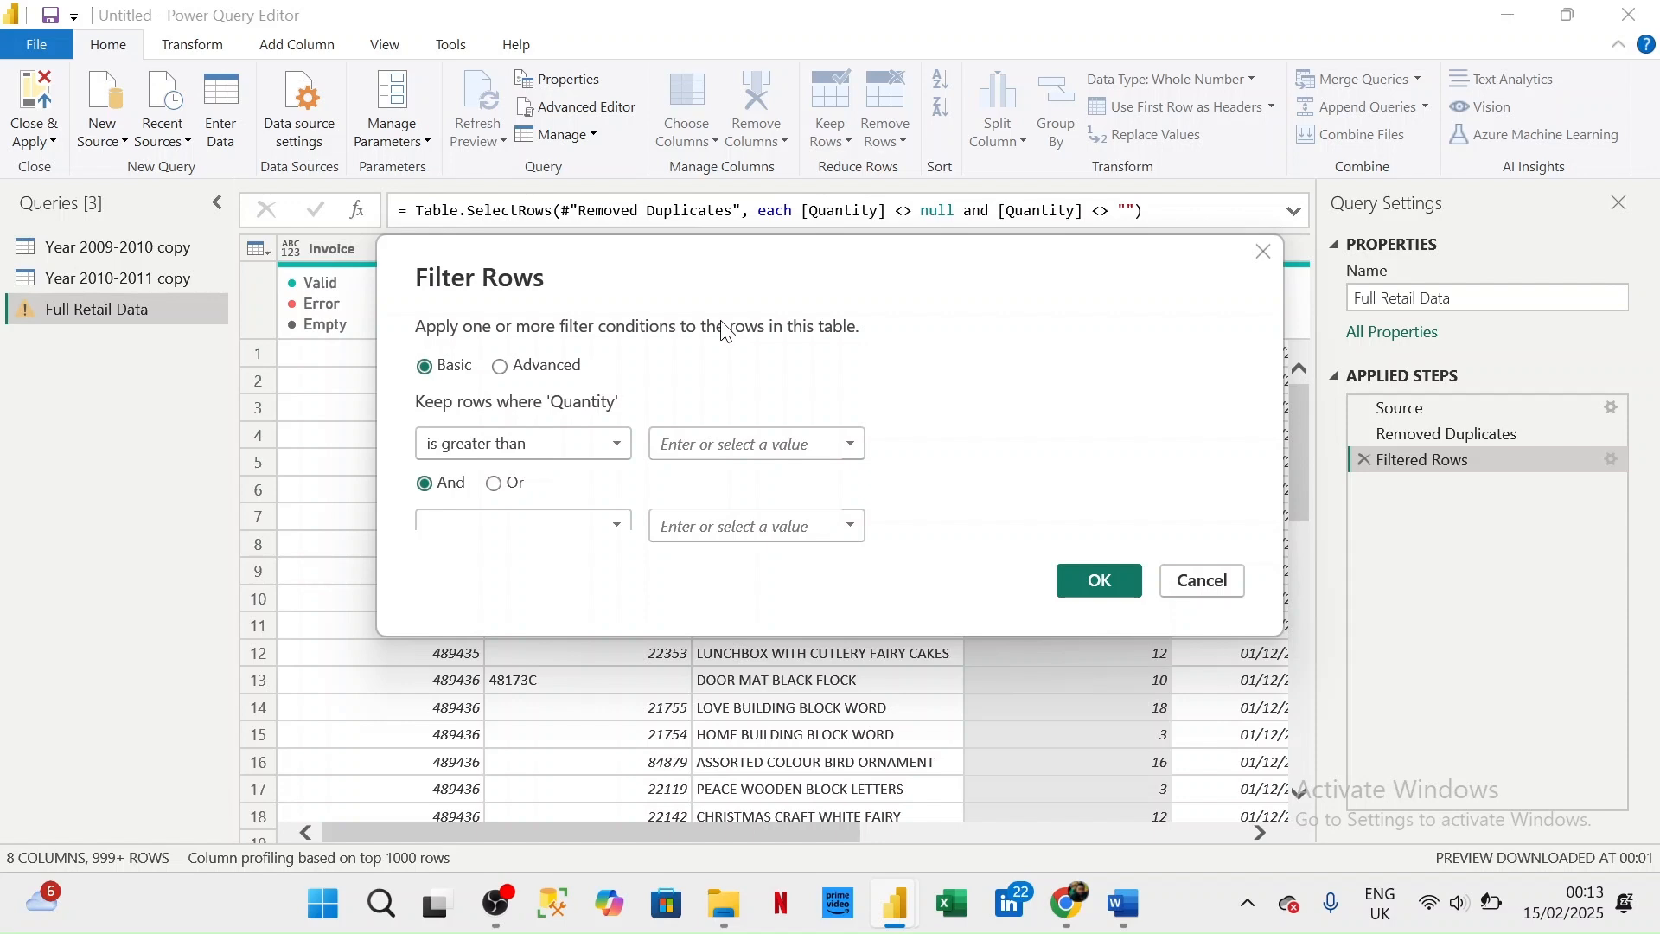
text(0)
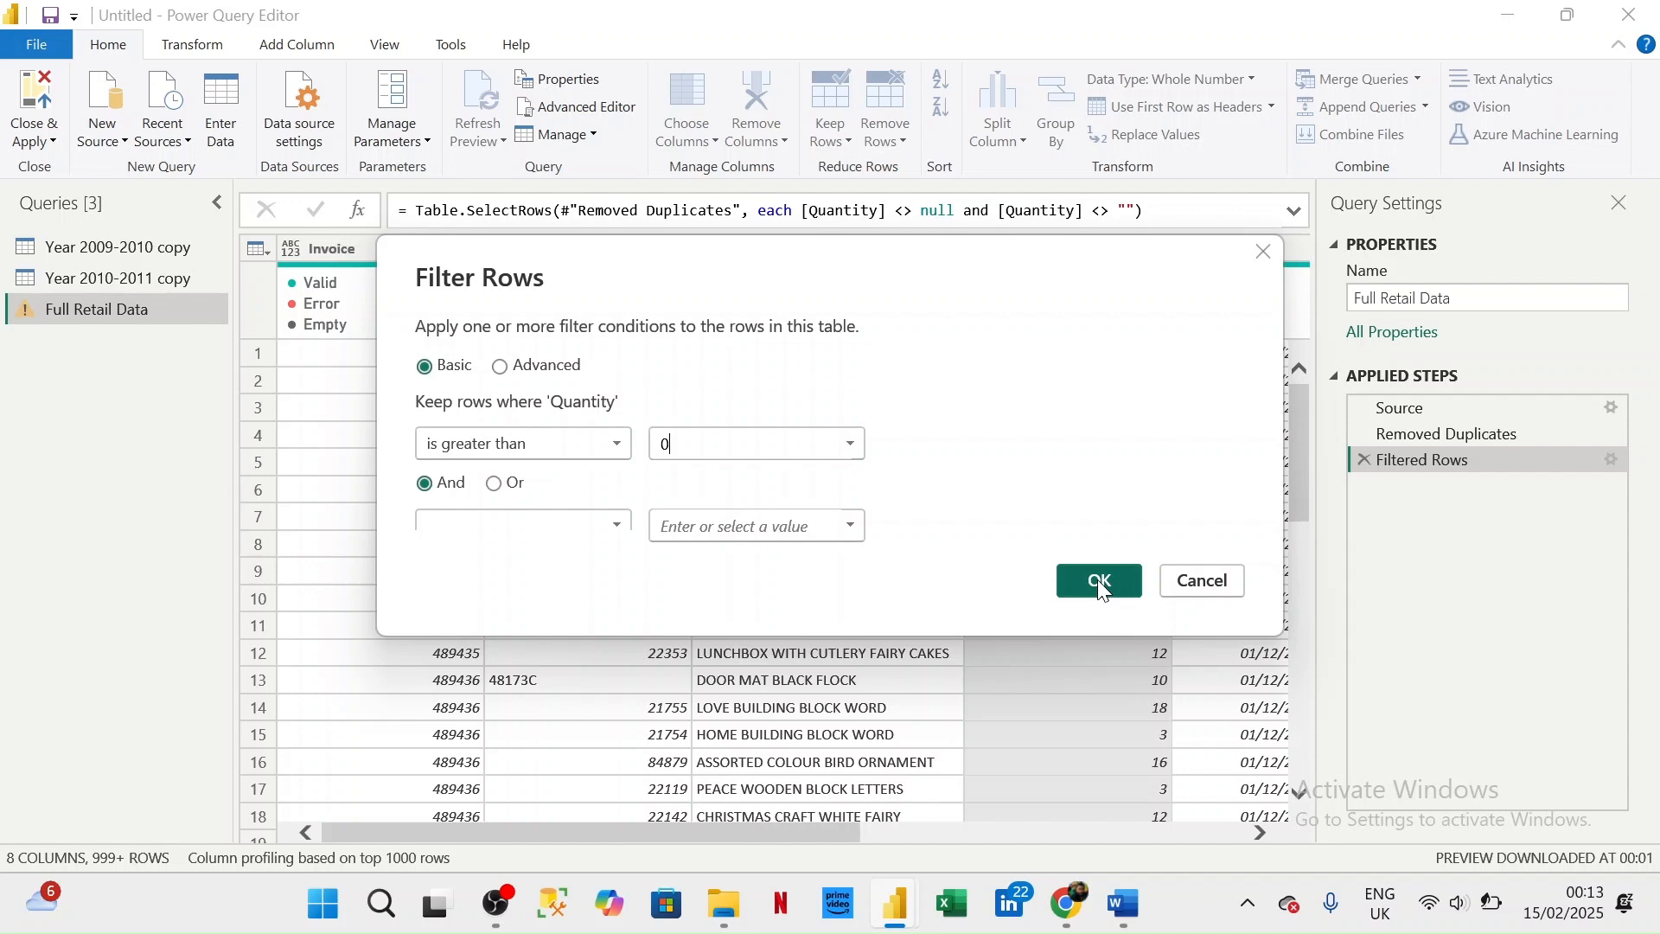
click(1098, 579)
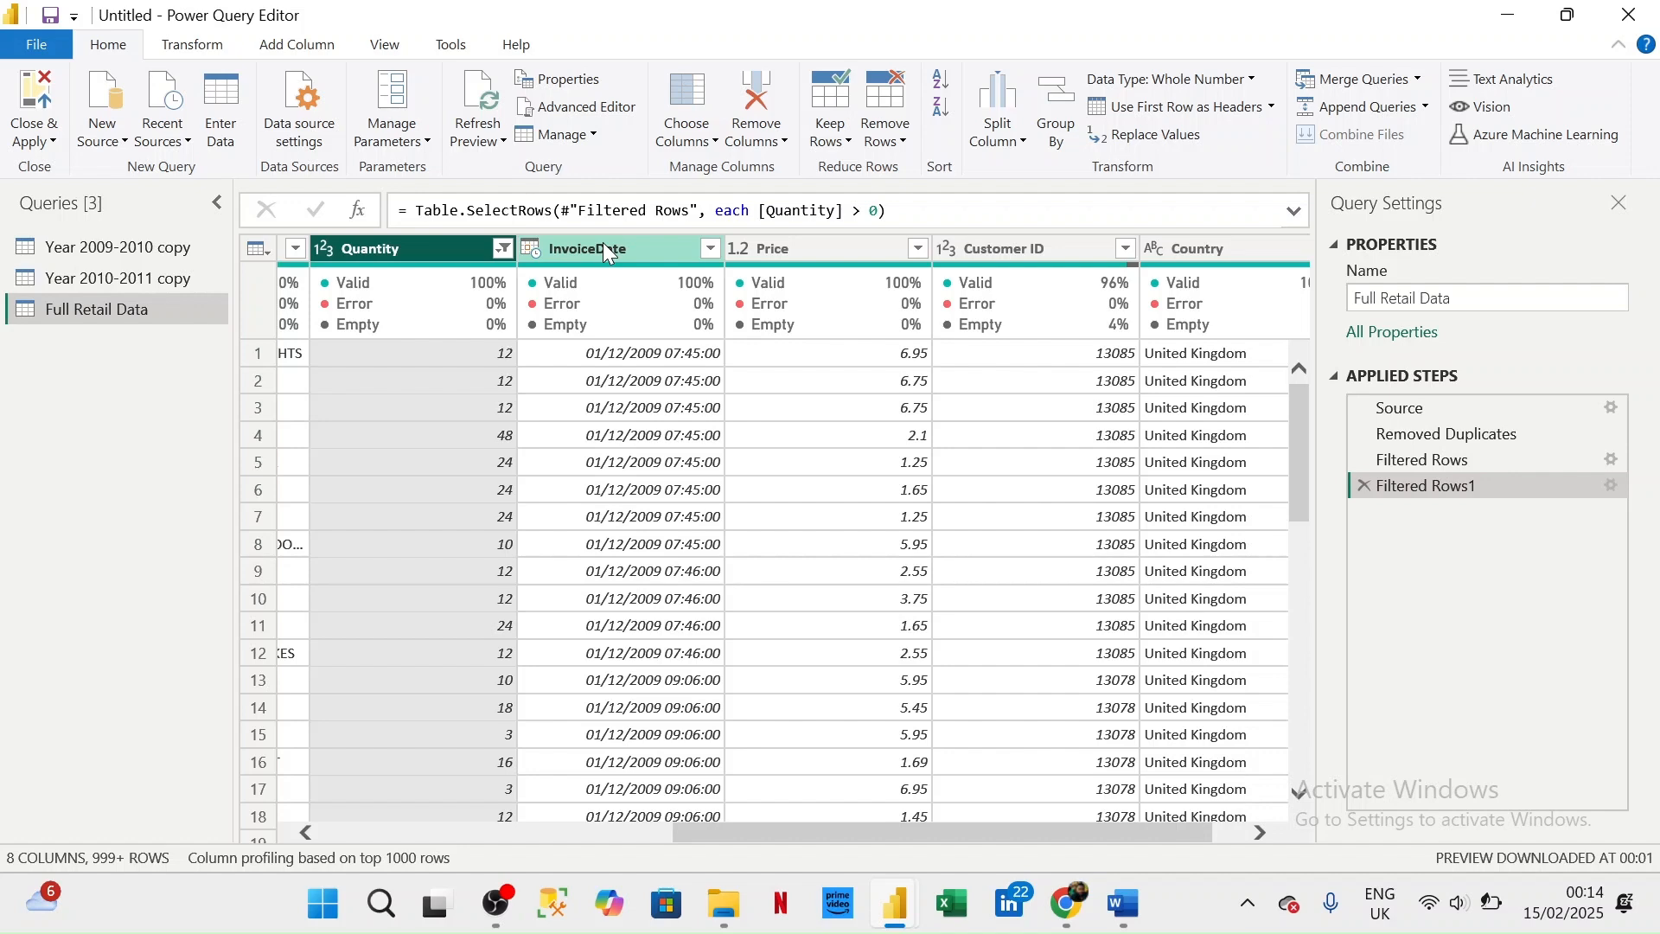
- Switch to Word to review the task instructions in Retail Analysis Project.docx, and return to Power Query Editor
key(alt+Tab)
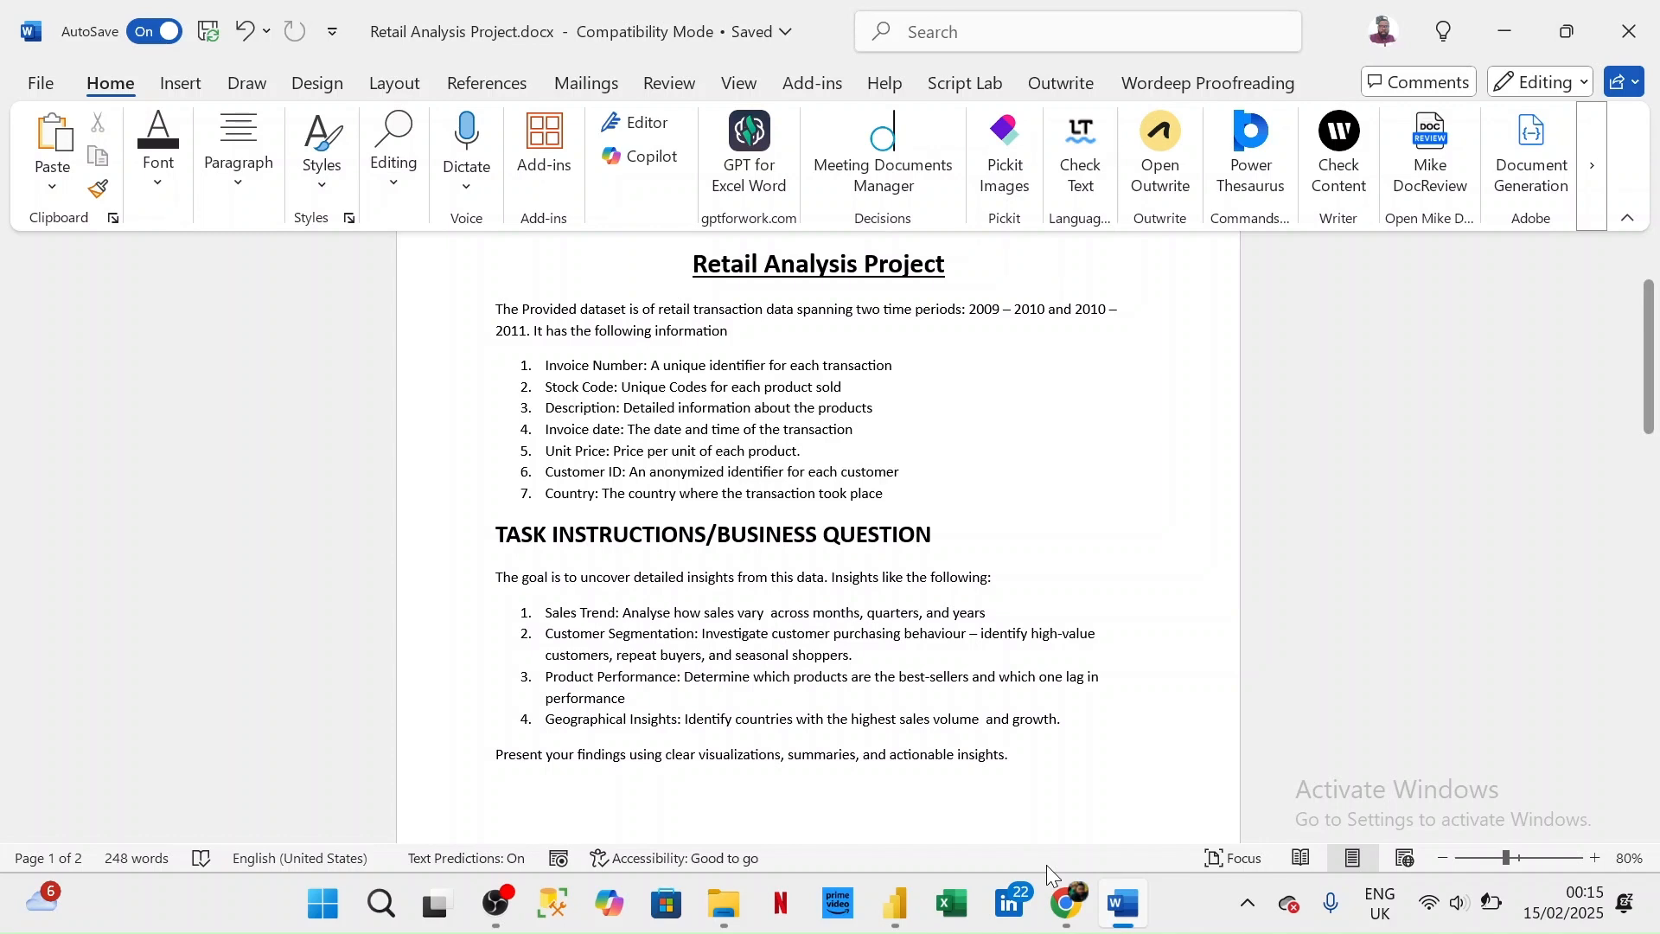
click(895, 903)
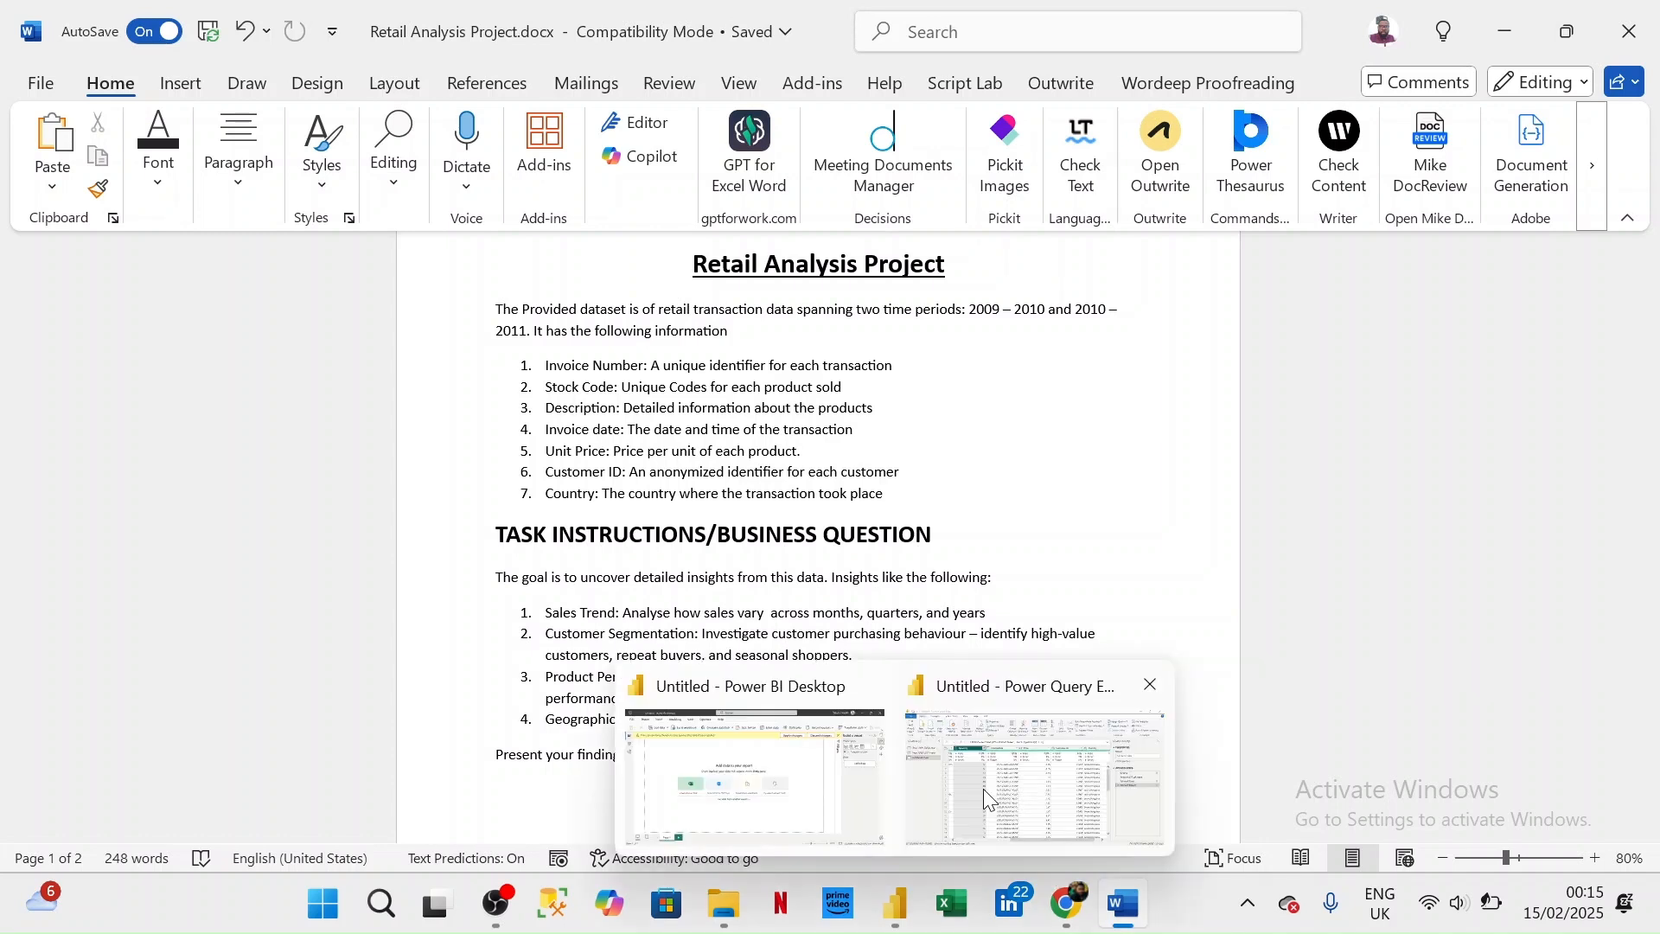
click(984, 788)
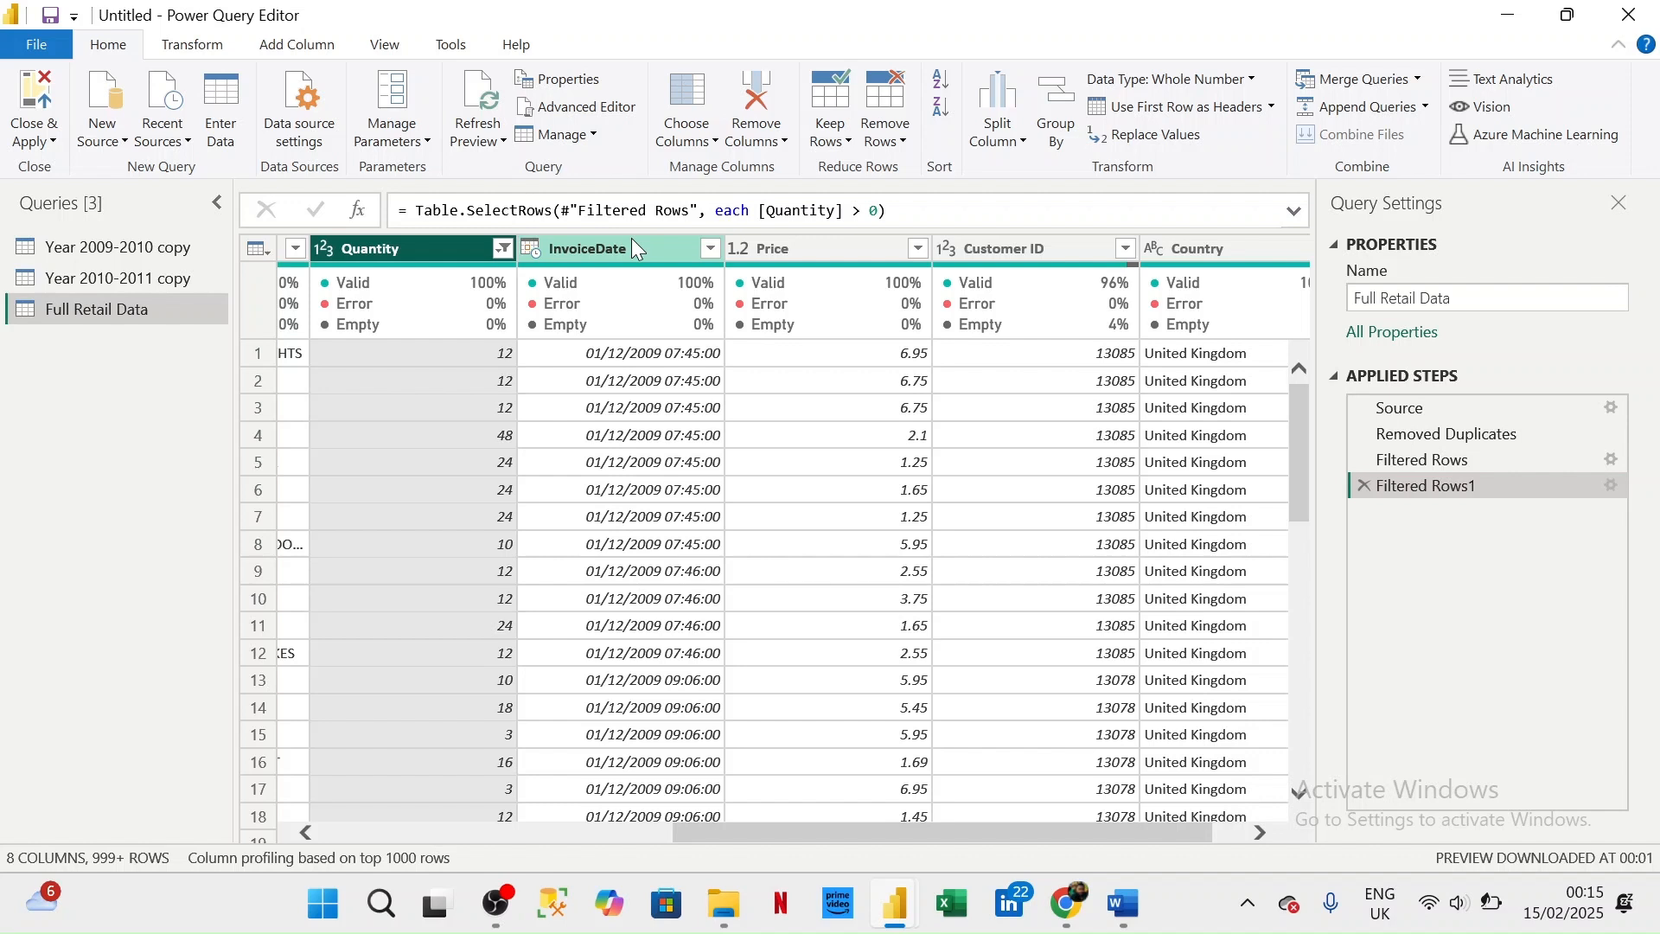
- Add a Year column and a Name of Month column extracted from the InvoiceDate column
right_click(596, 251)
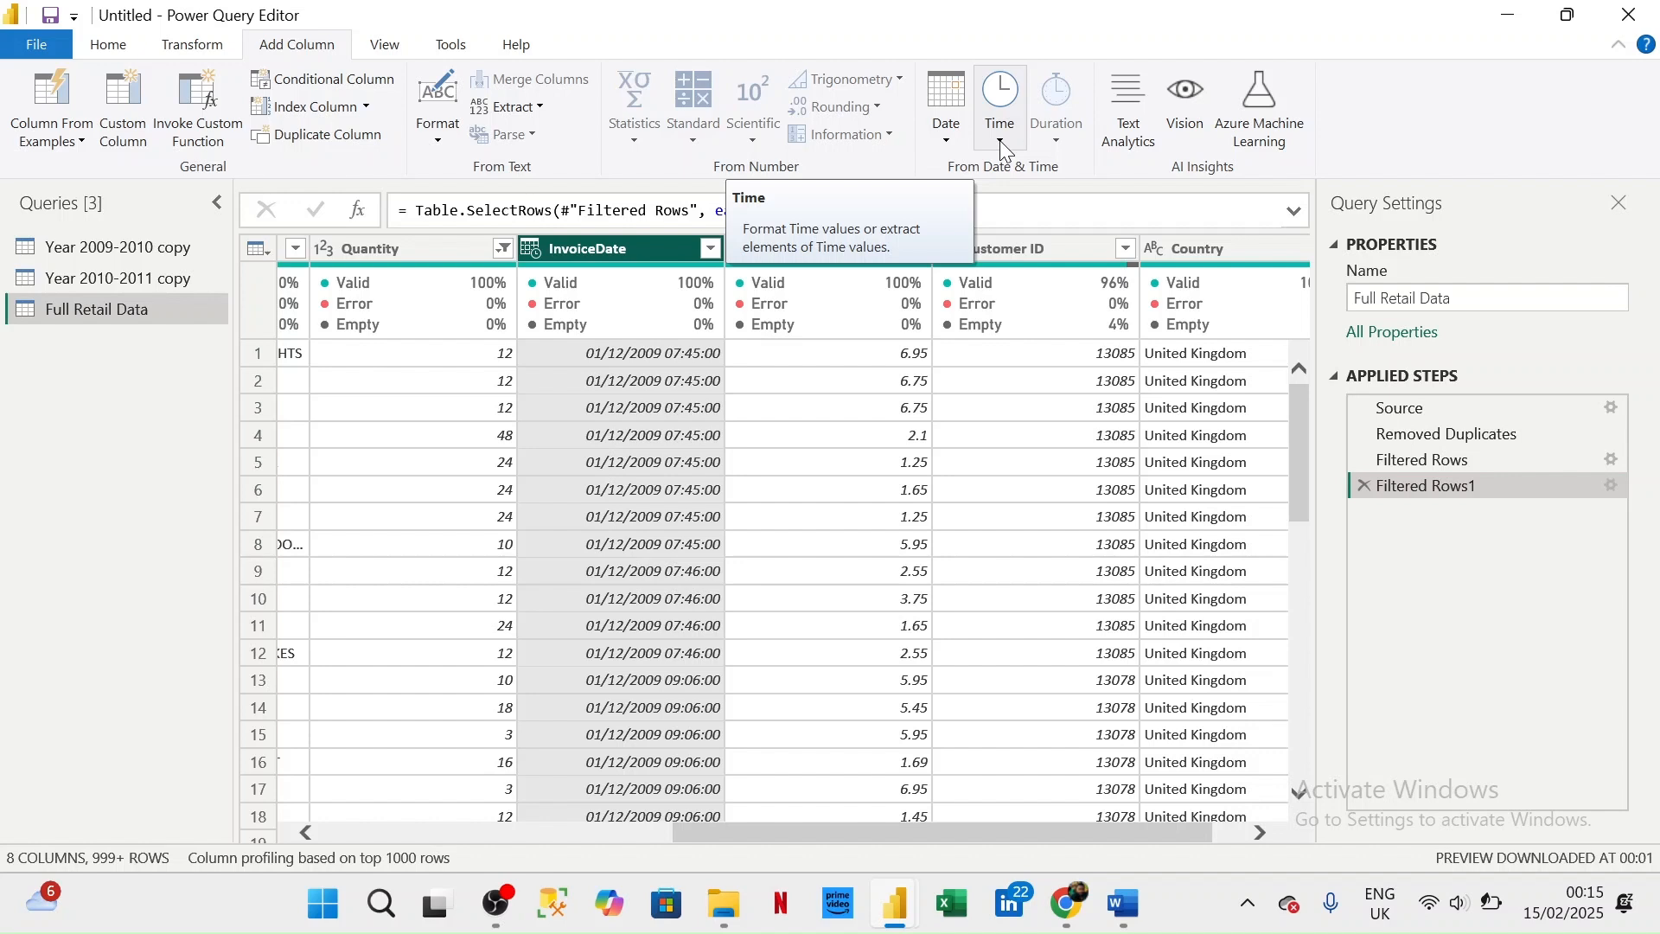
click(947, 136)
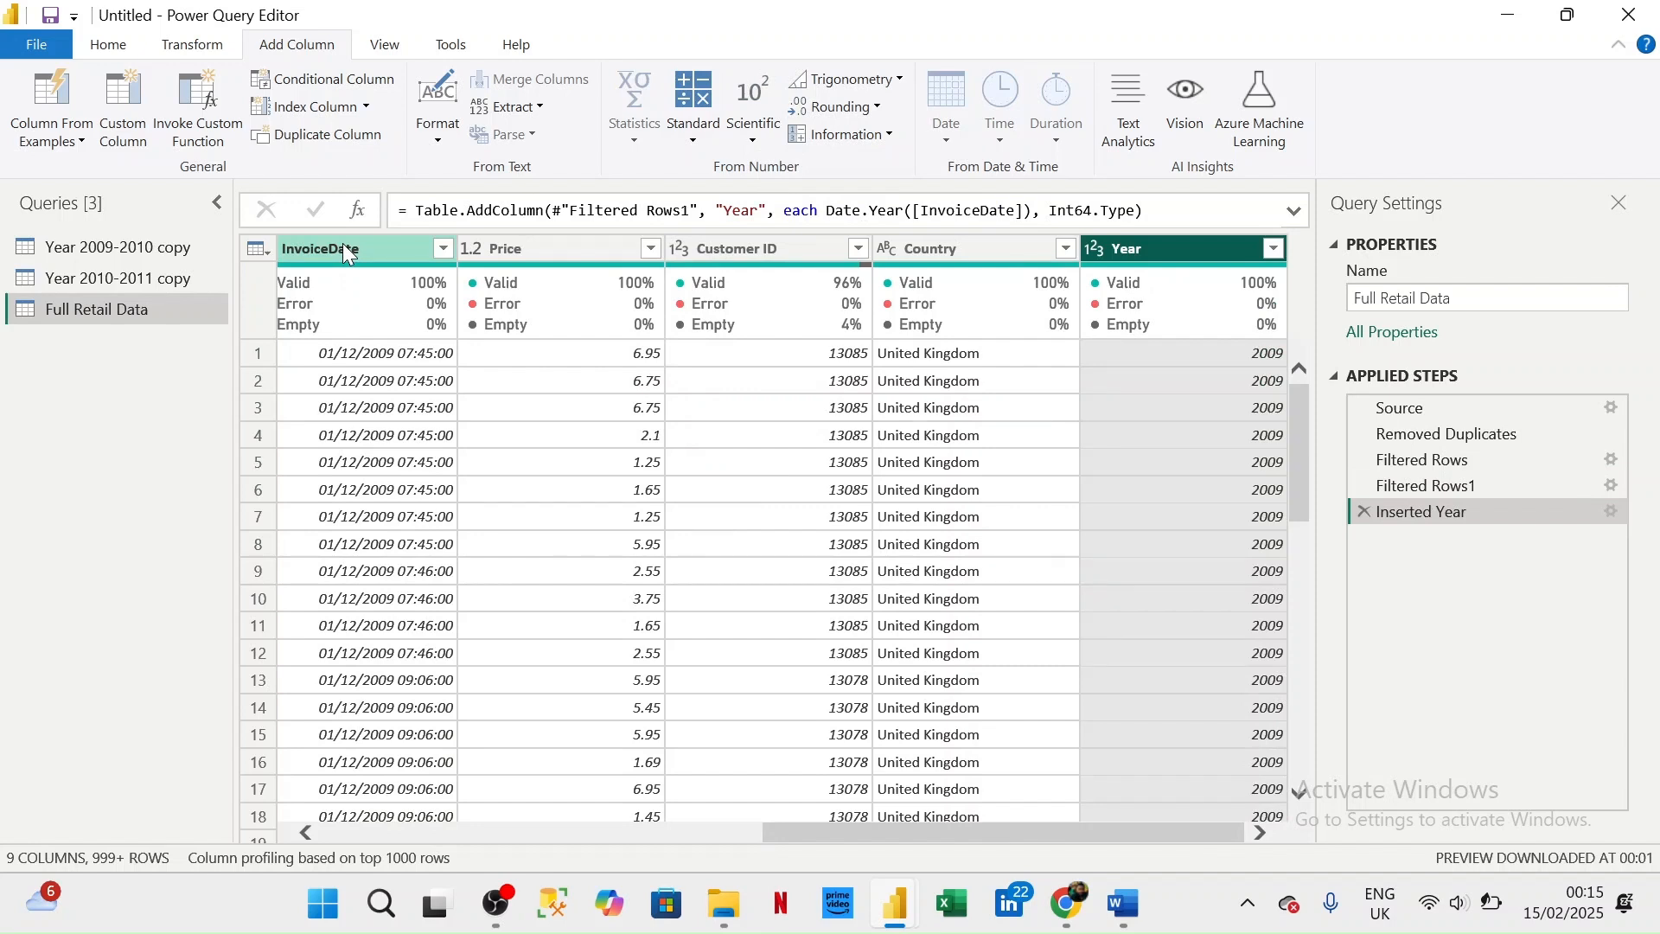
click(346, 251)
click(947, 108)
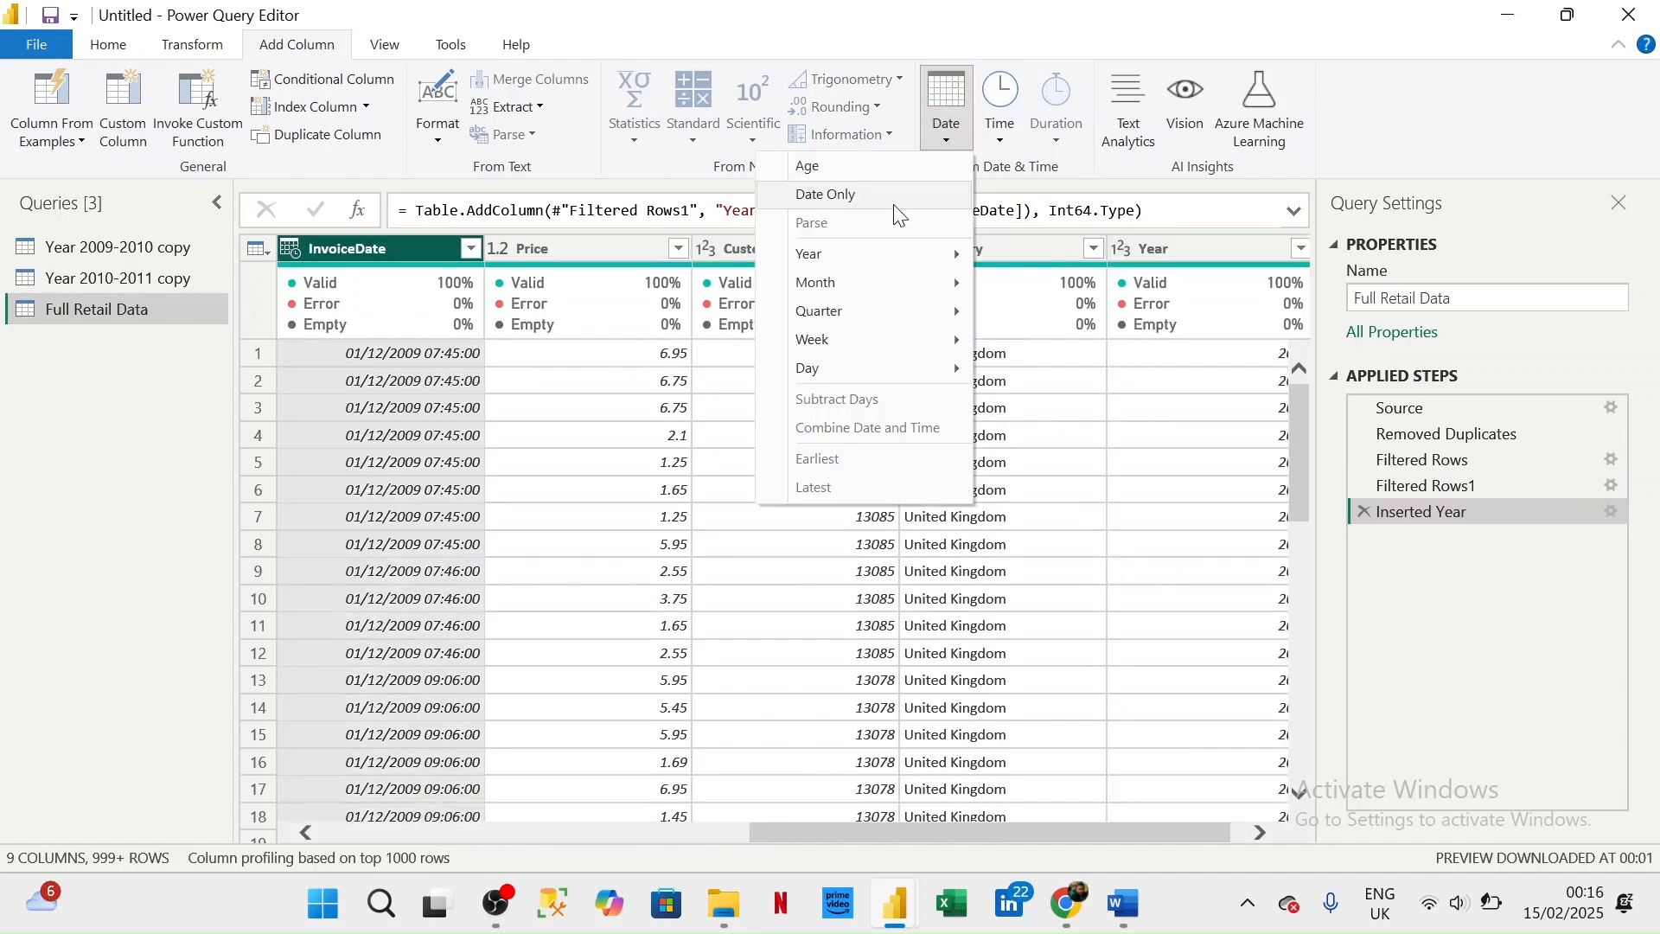
mouse_move(821, 294)
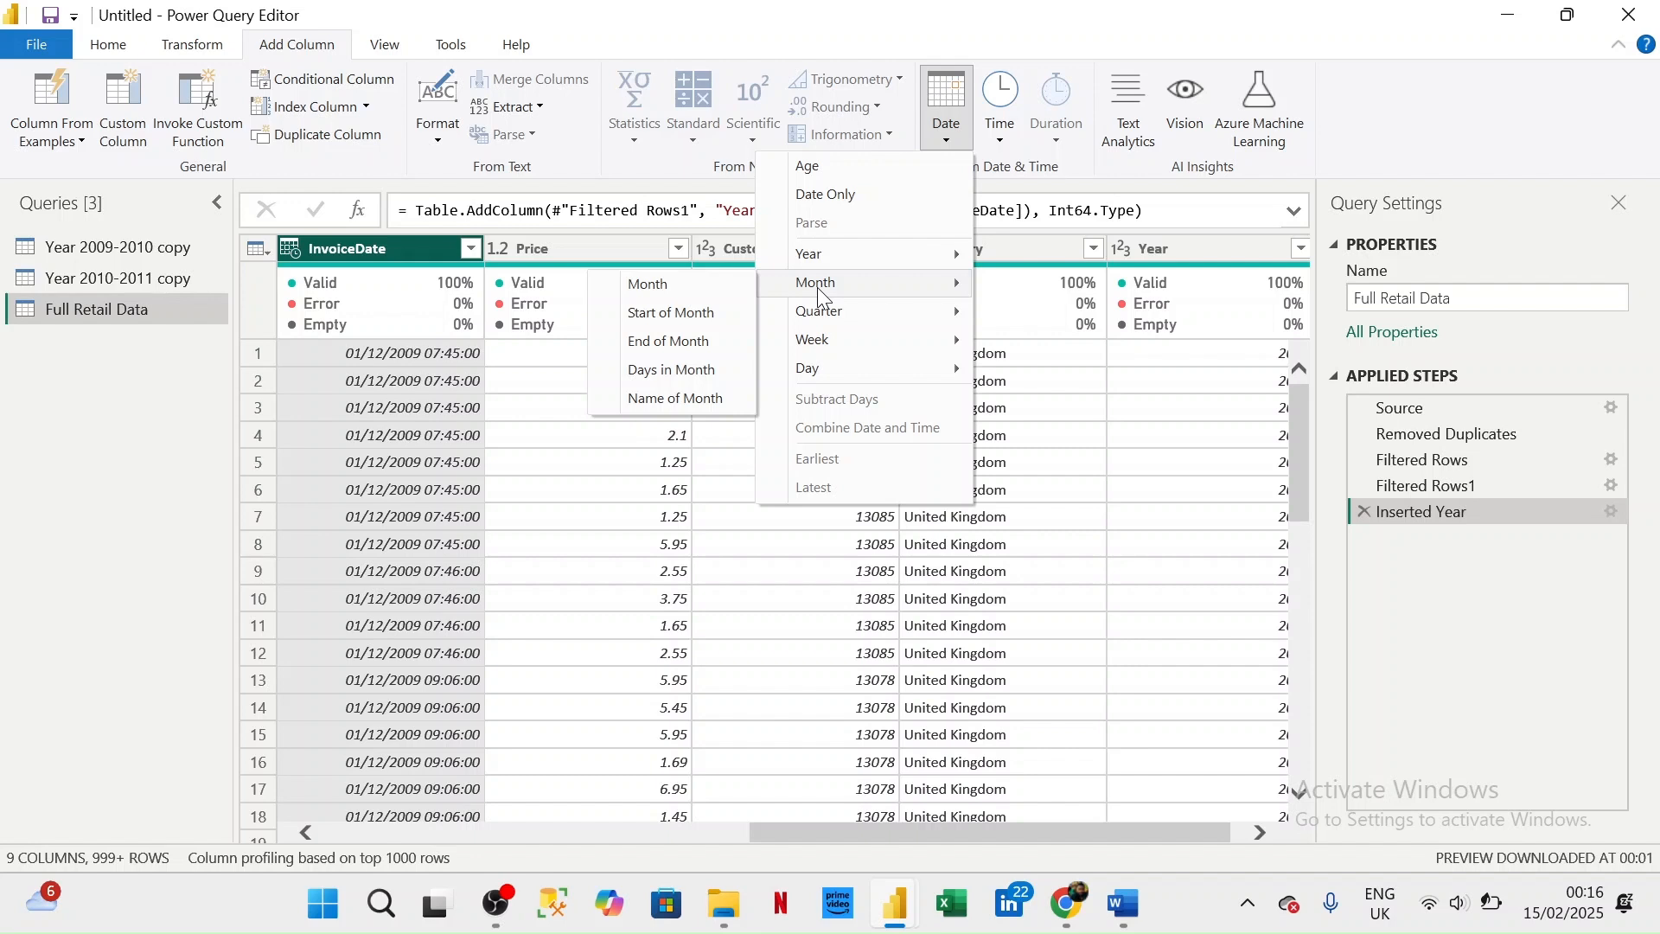
click(706, 401)
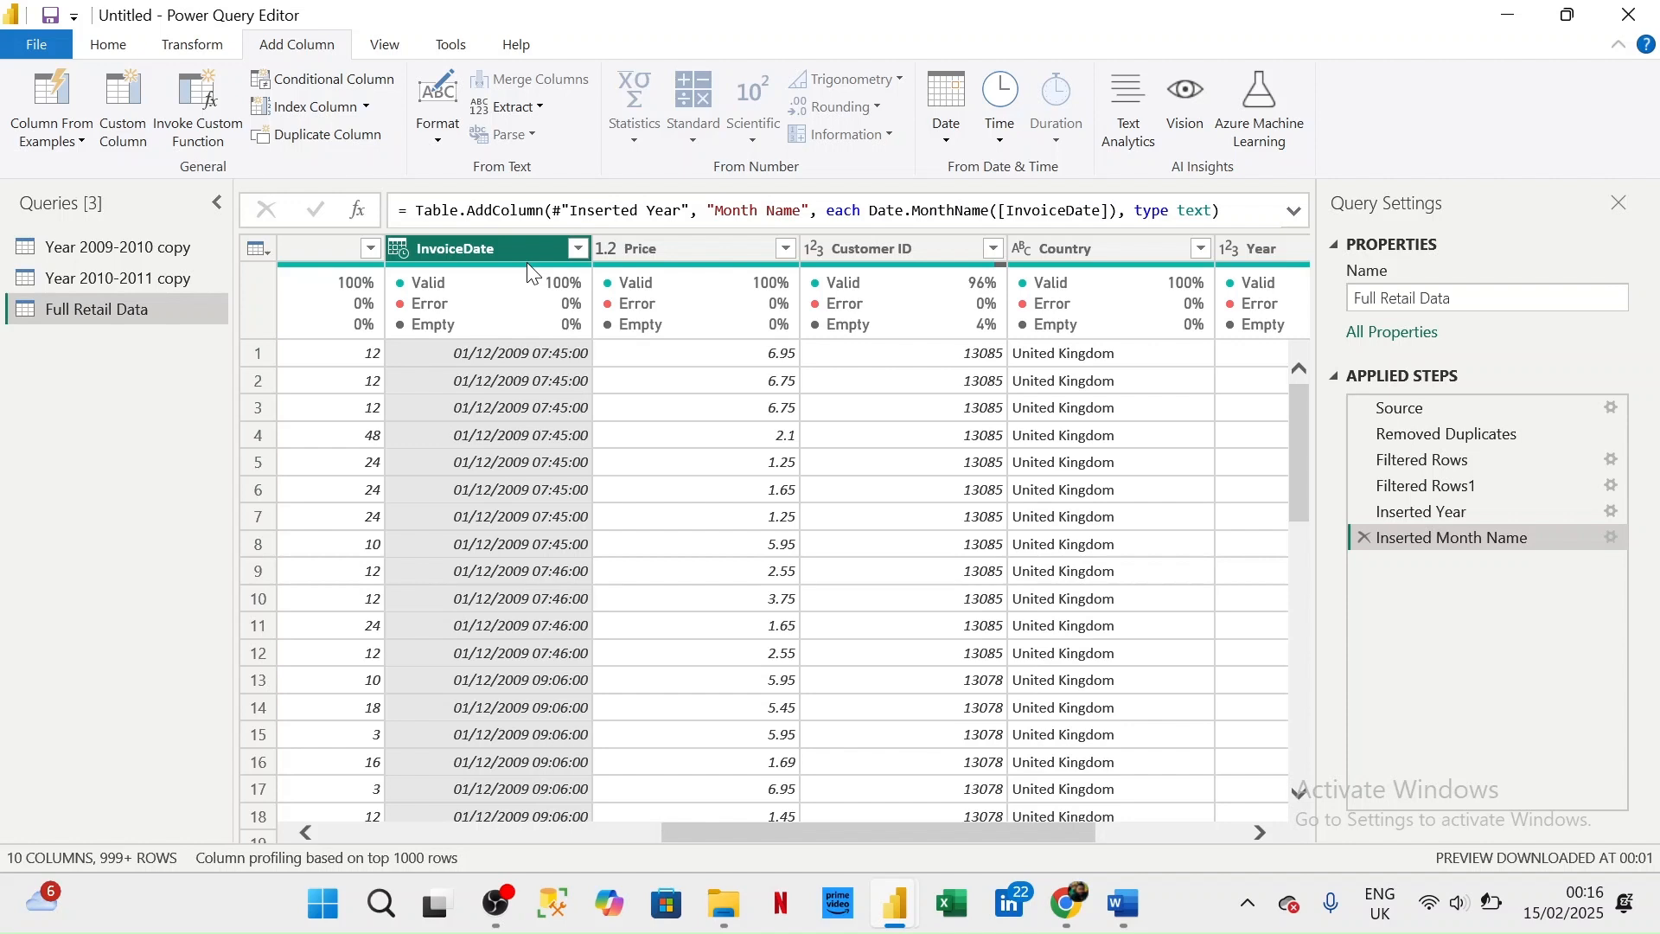
- Add a Quarter of Year column extracted from the InvoiceDate column
click(947, 108)
mouse_move(864, 312)
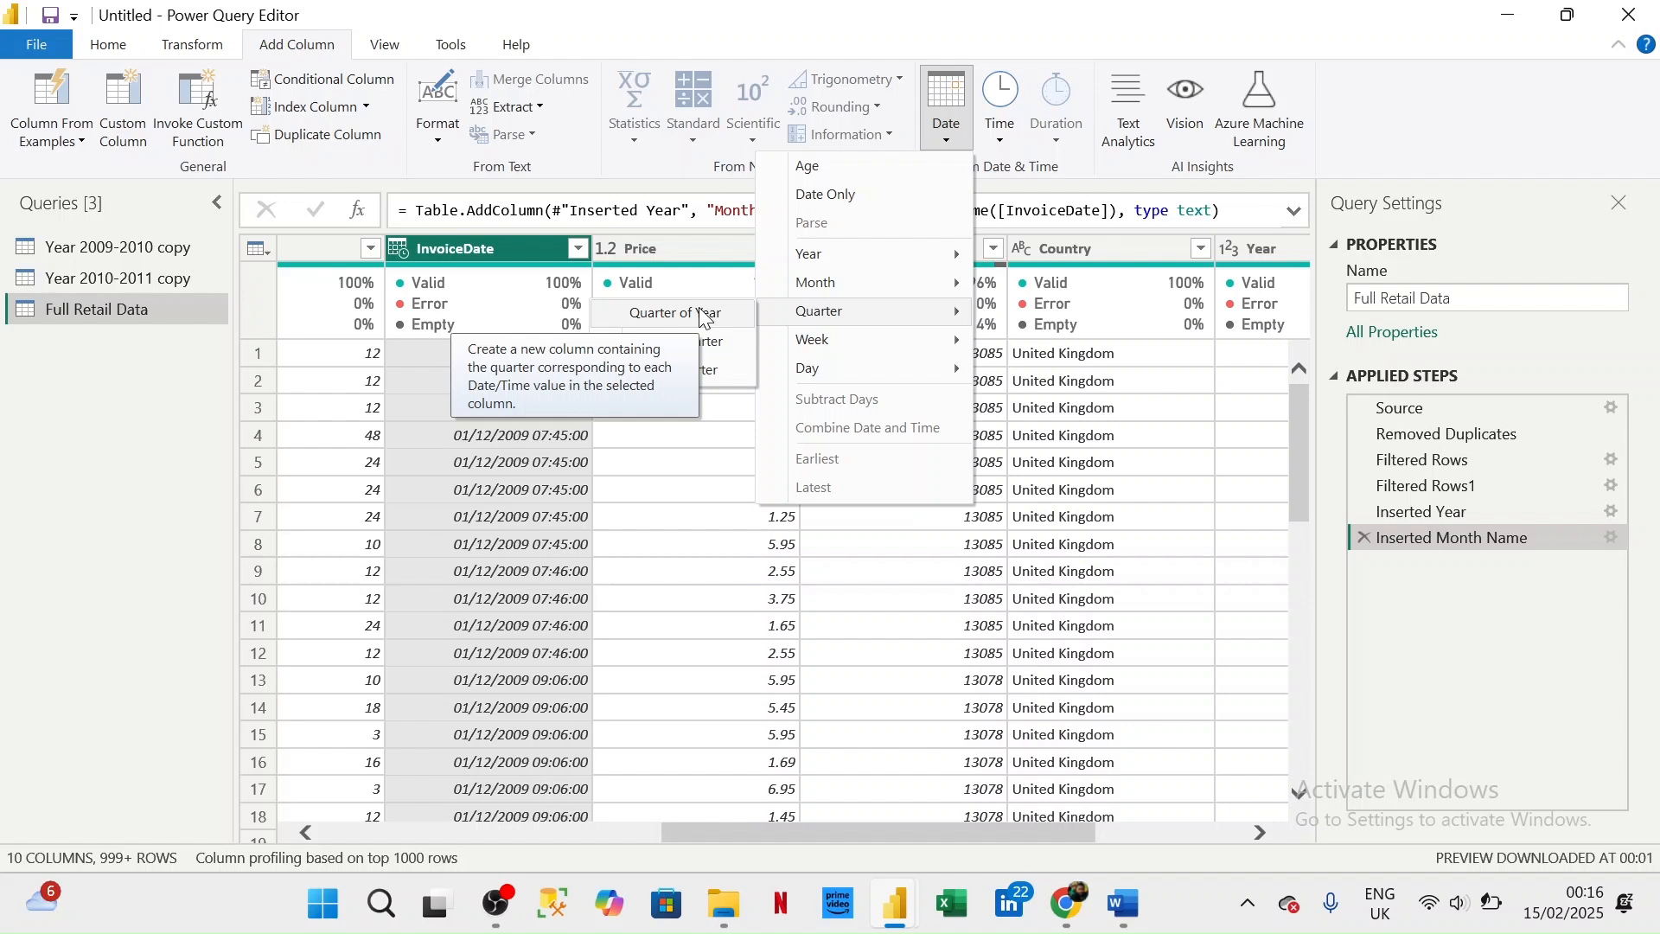
click(702, 314)
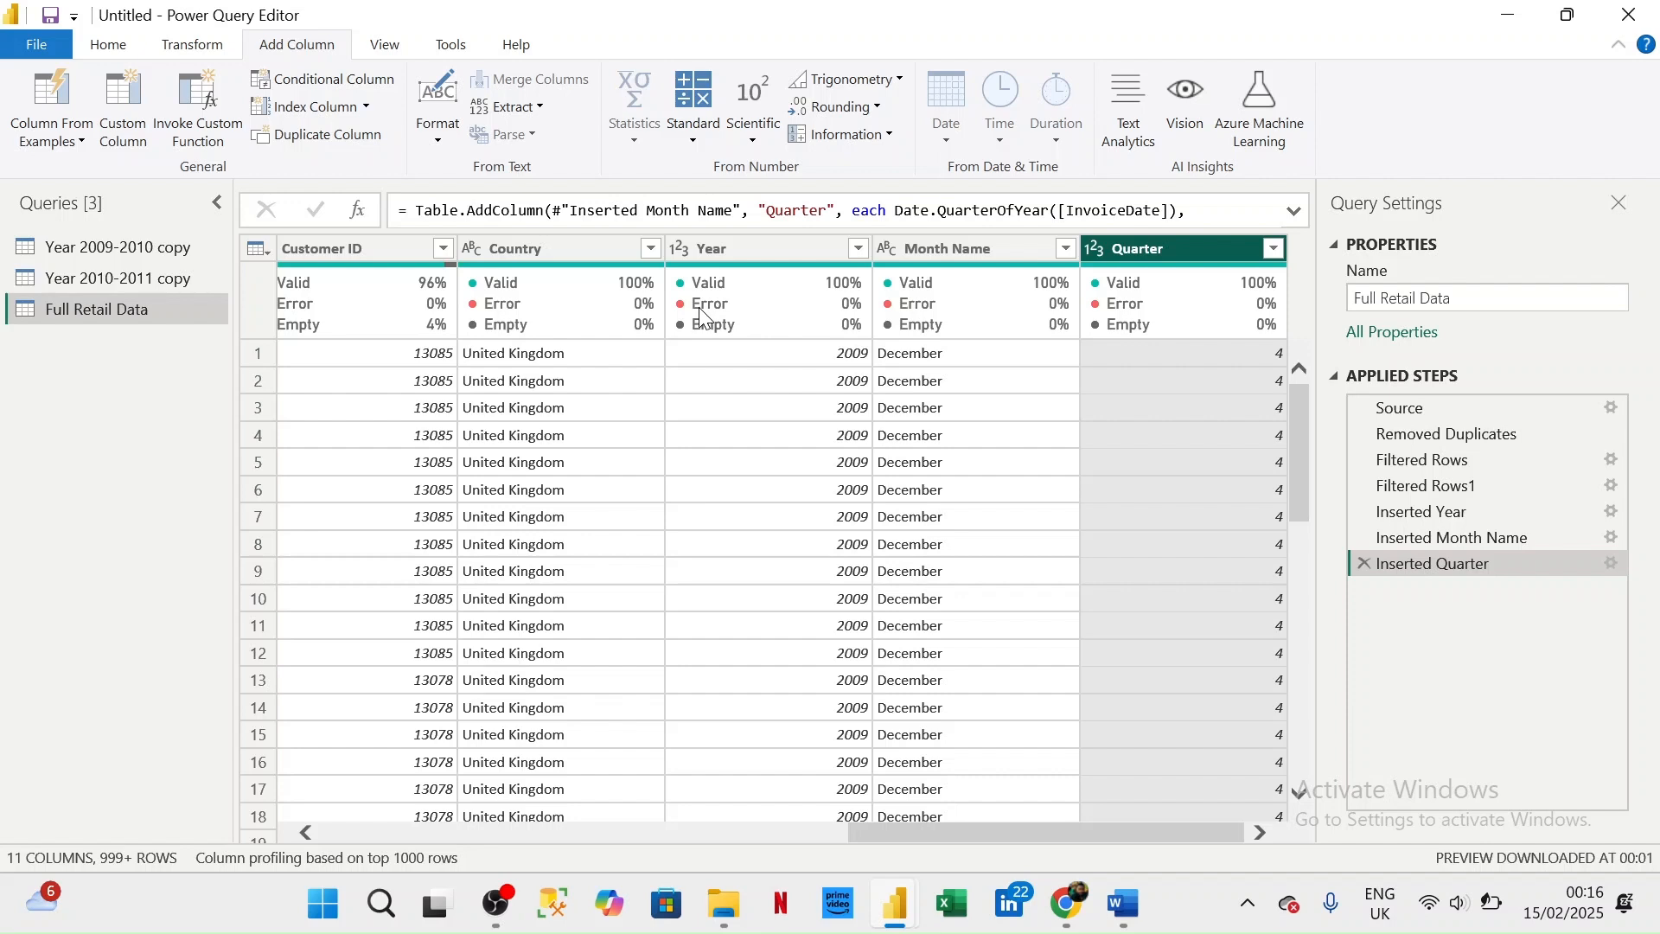
scroll(386, 426, left, 3)
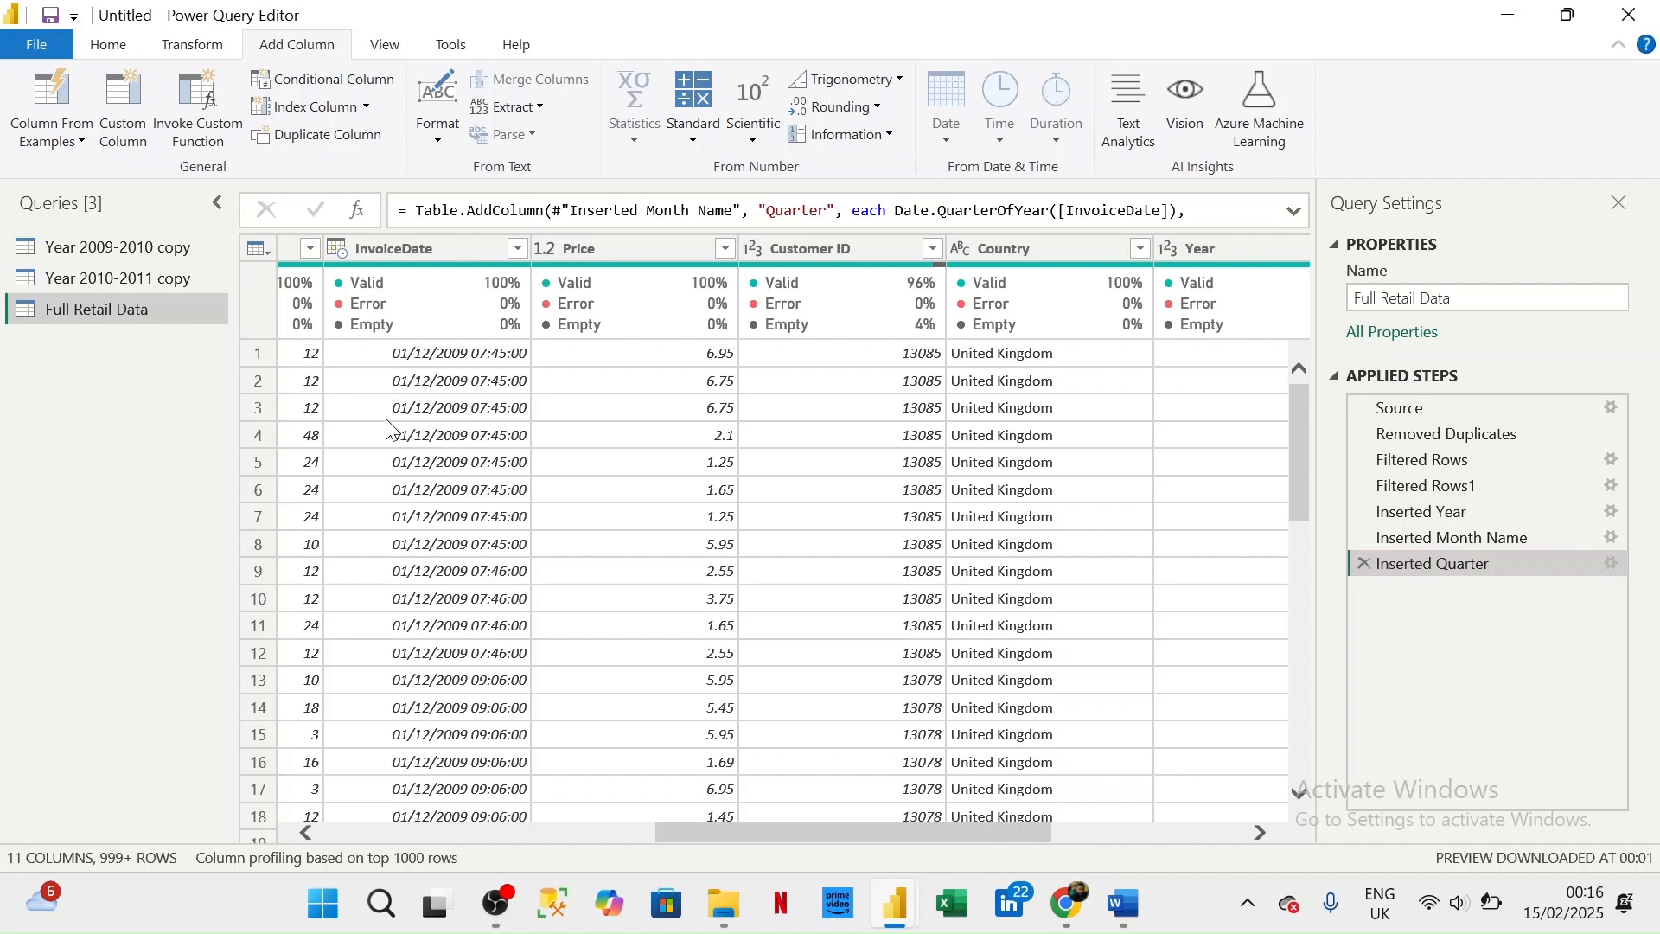
click(388, 424)
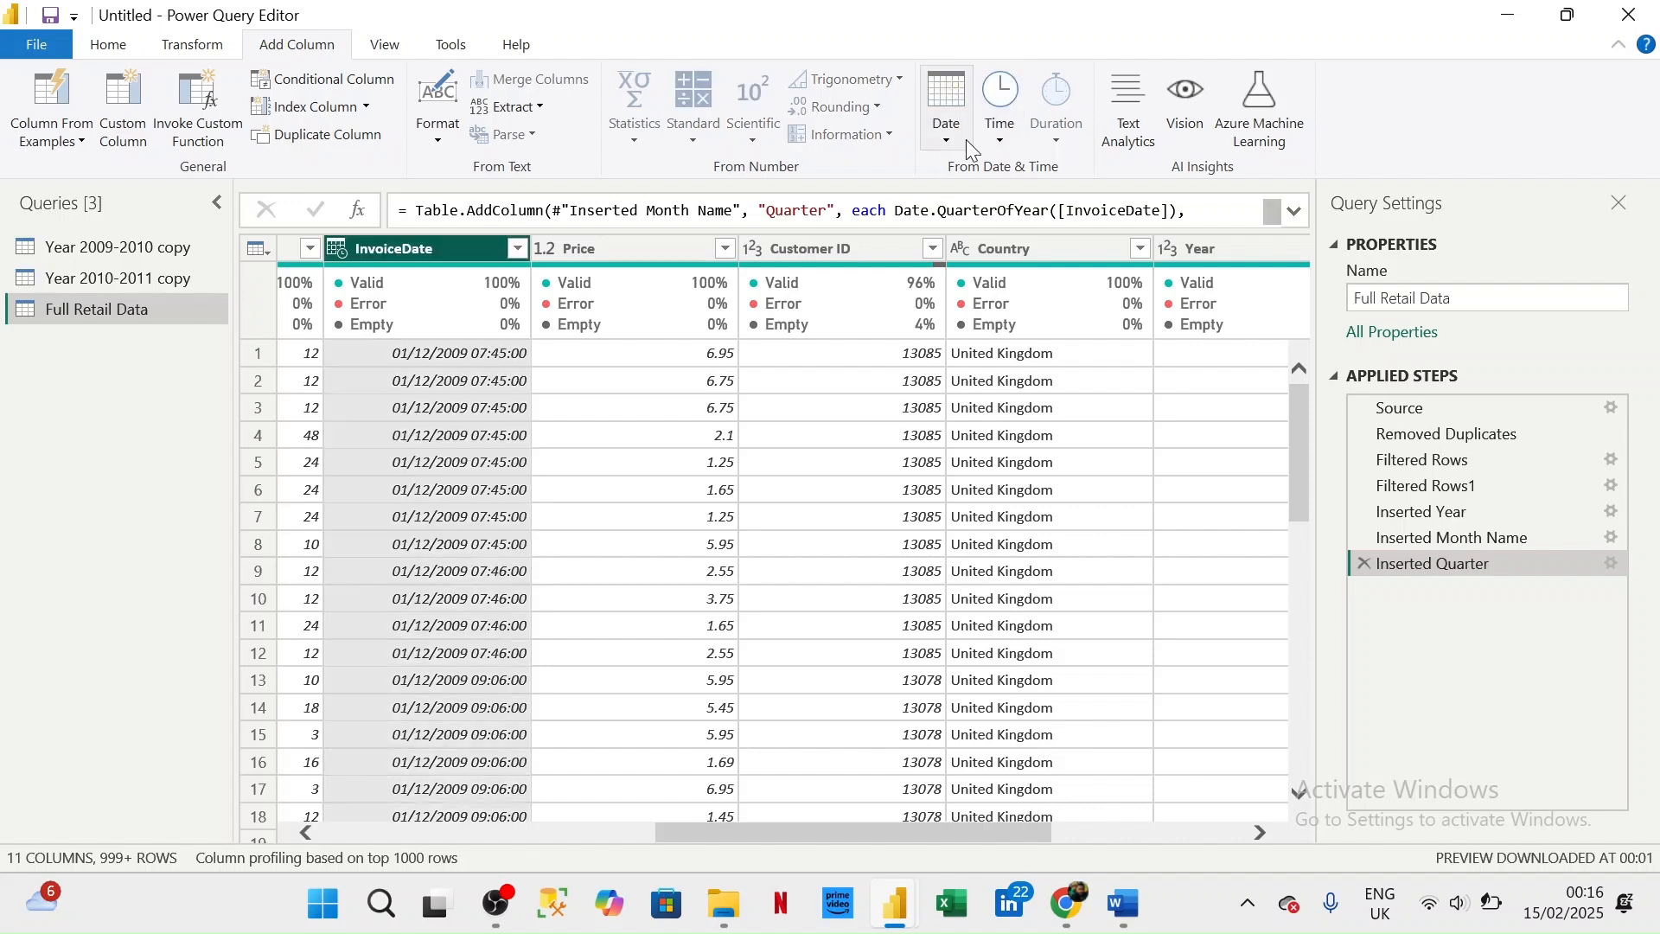
click(949, 138)
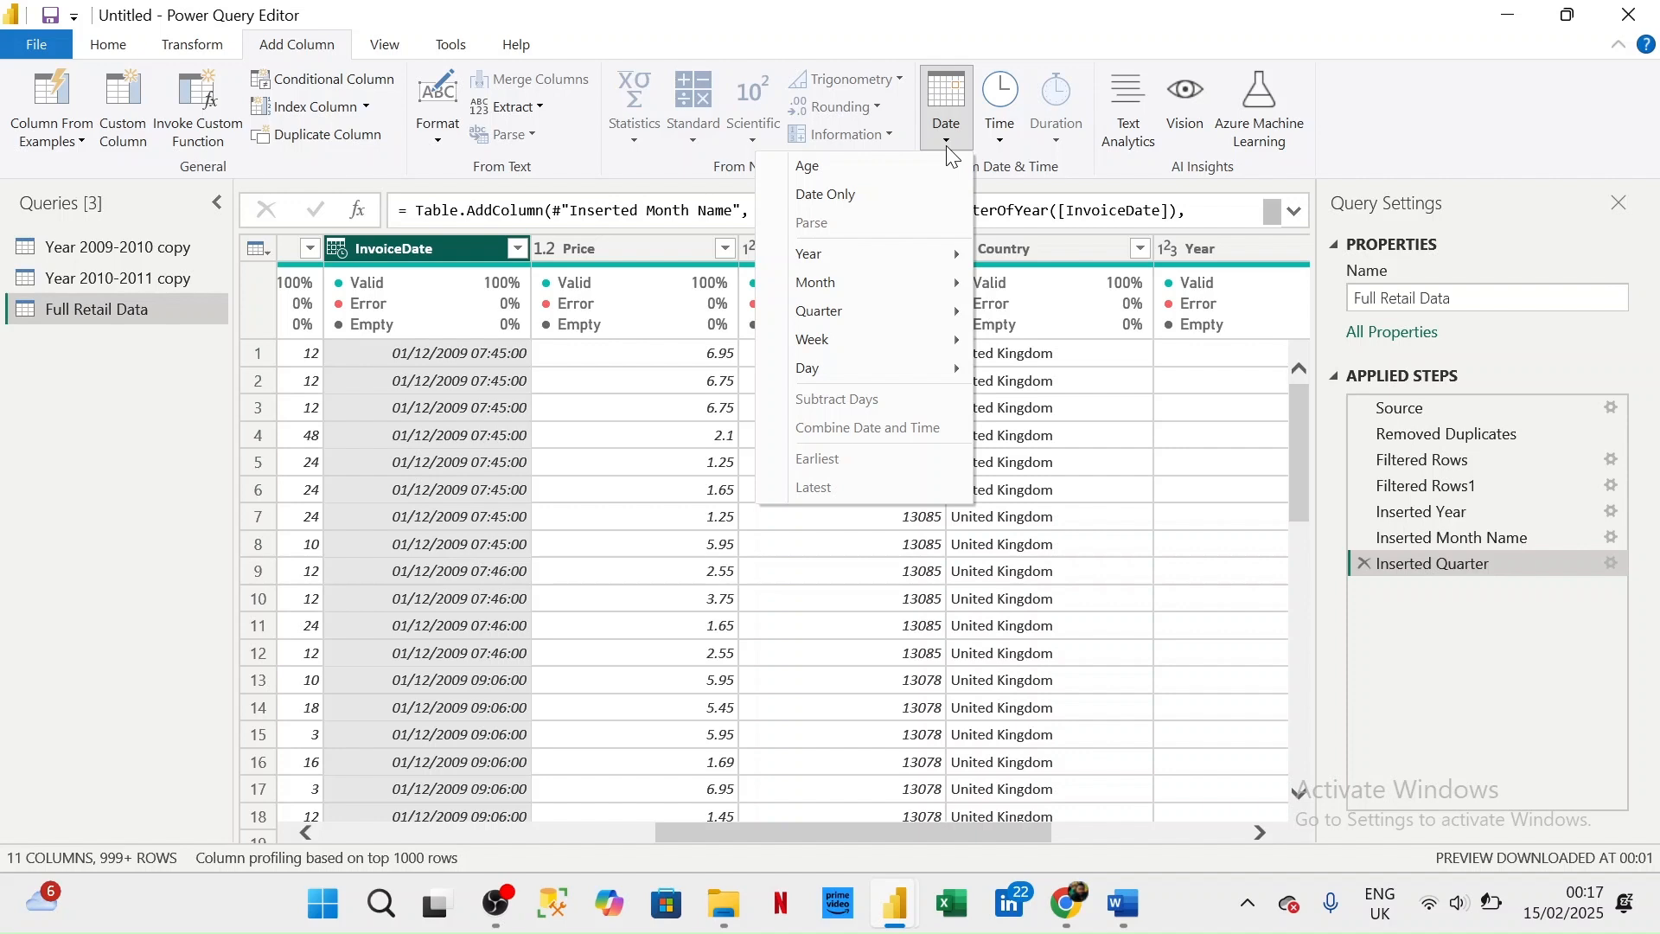
mouse_move(867, 313)
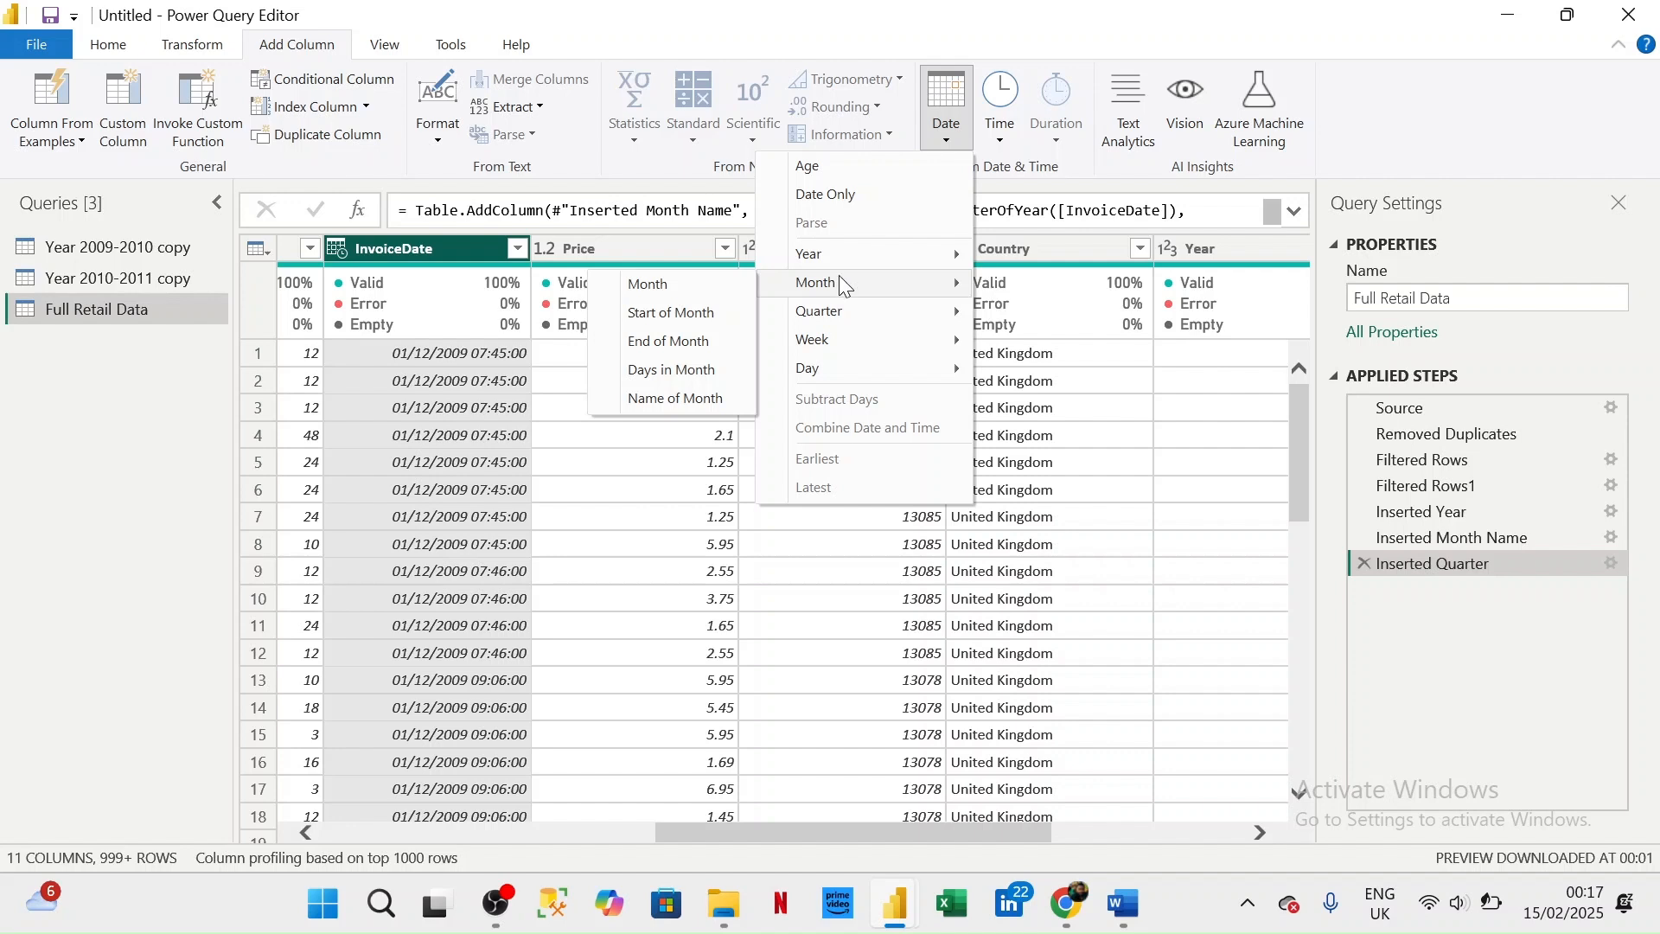
click(1001, 143)
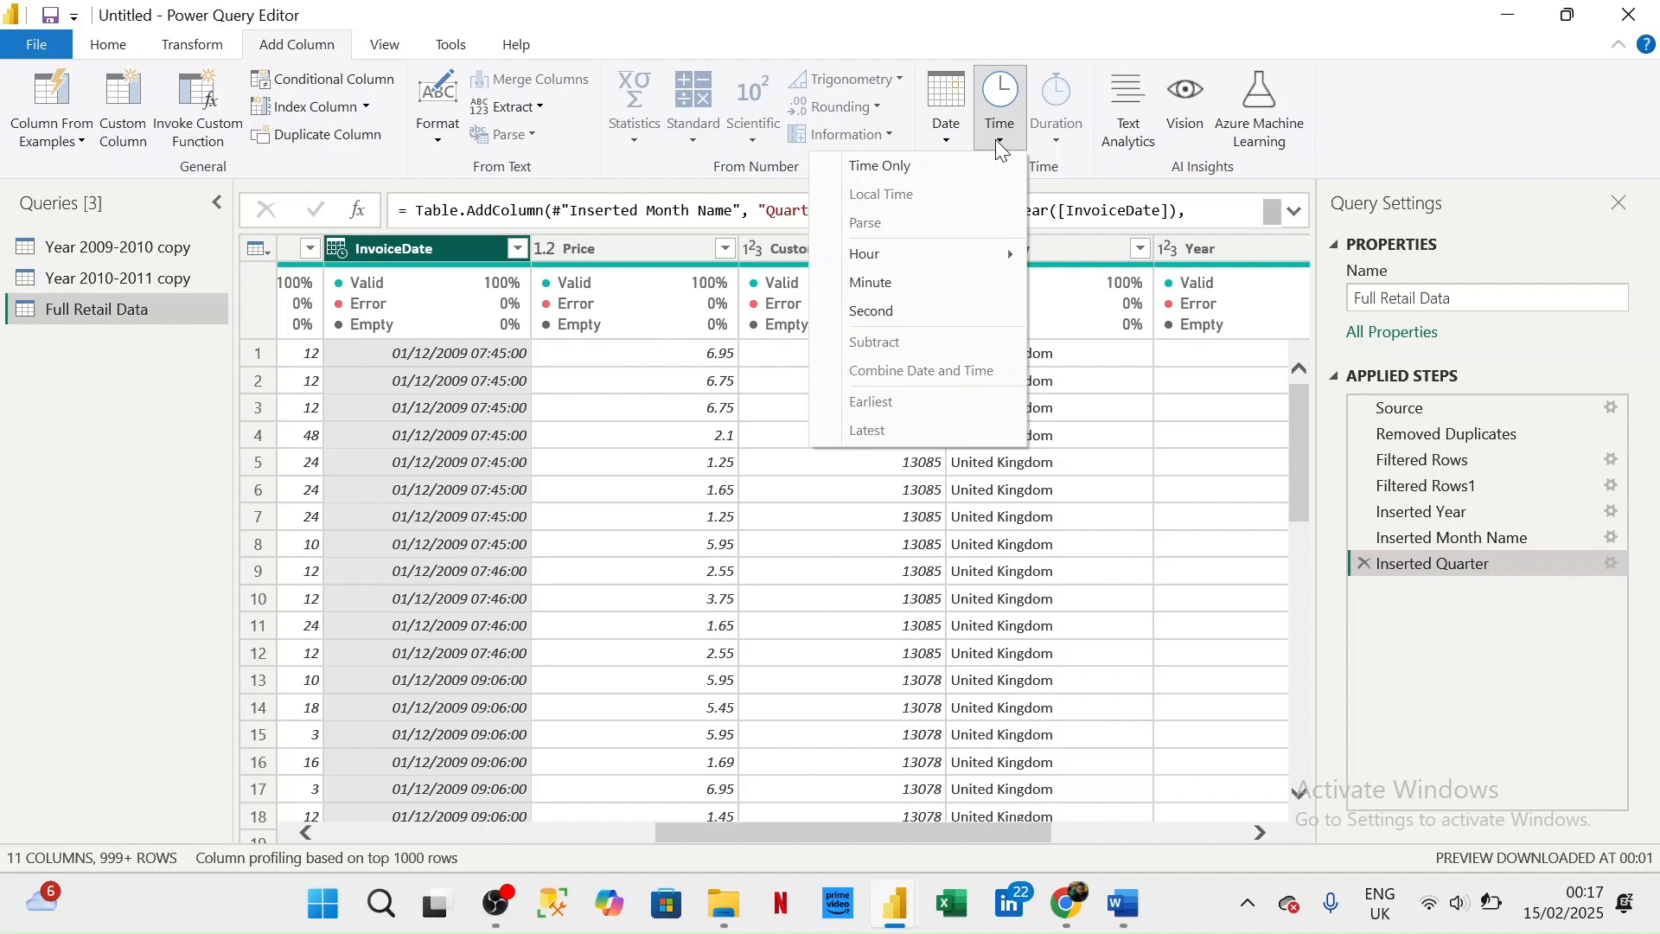
click(997, 141)
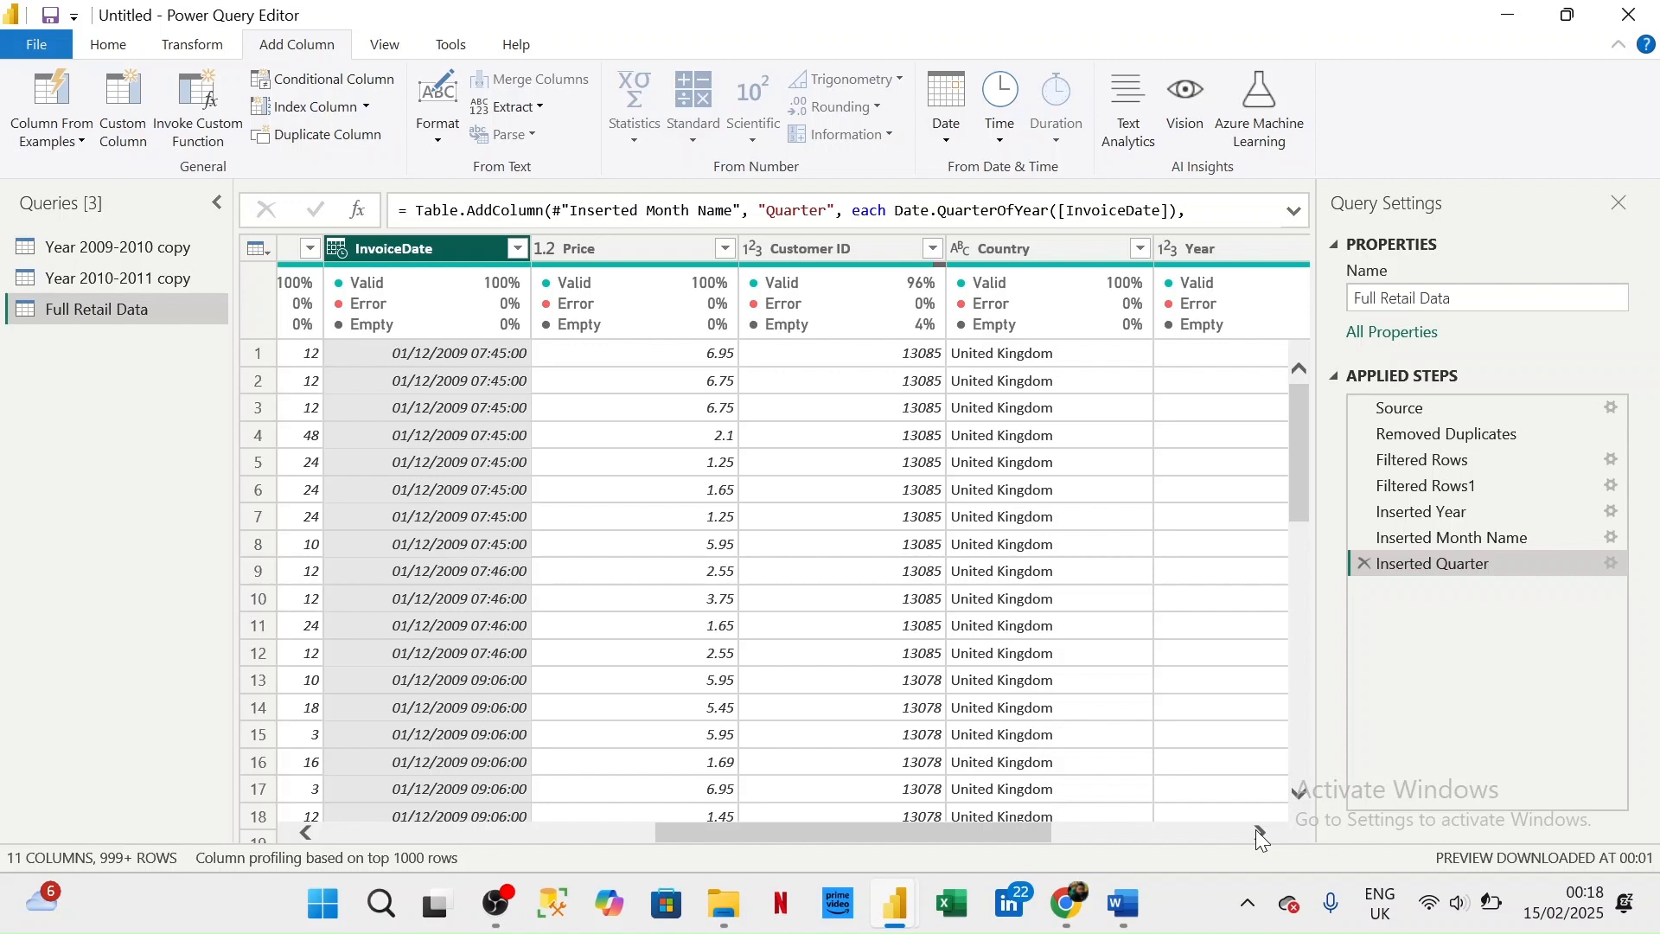
- Move the Year, Month Name and Quarter columns together to sit between InvoiceDate and Price
click(759, 249)
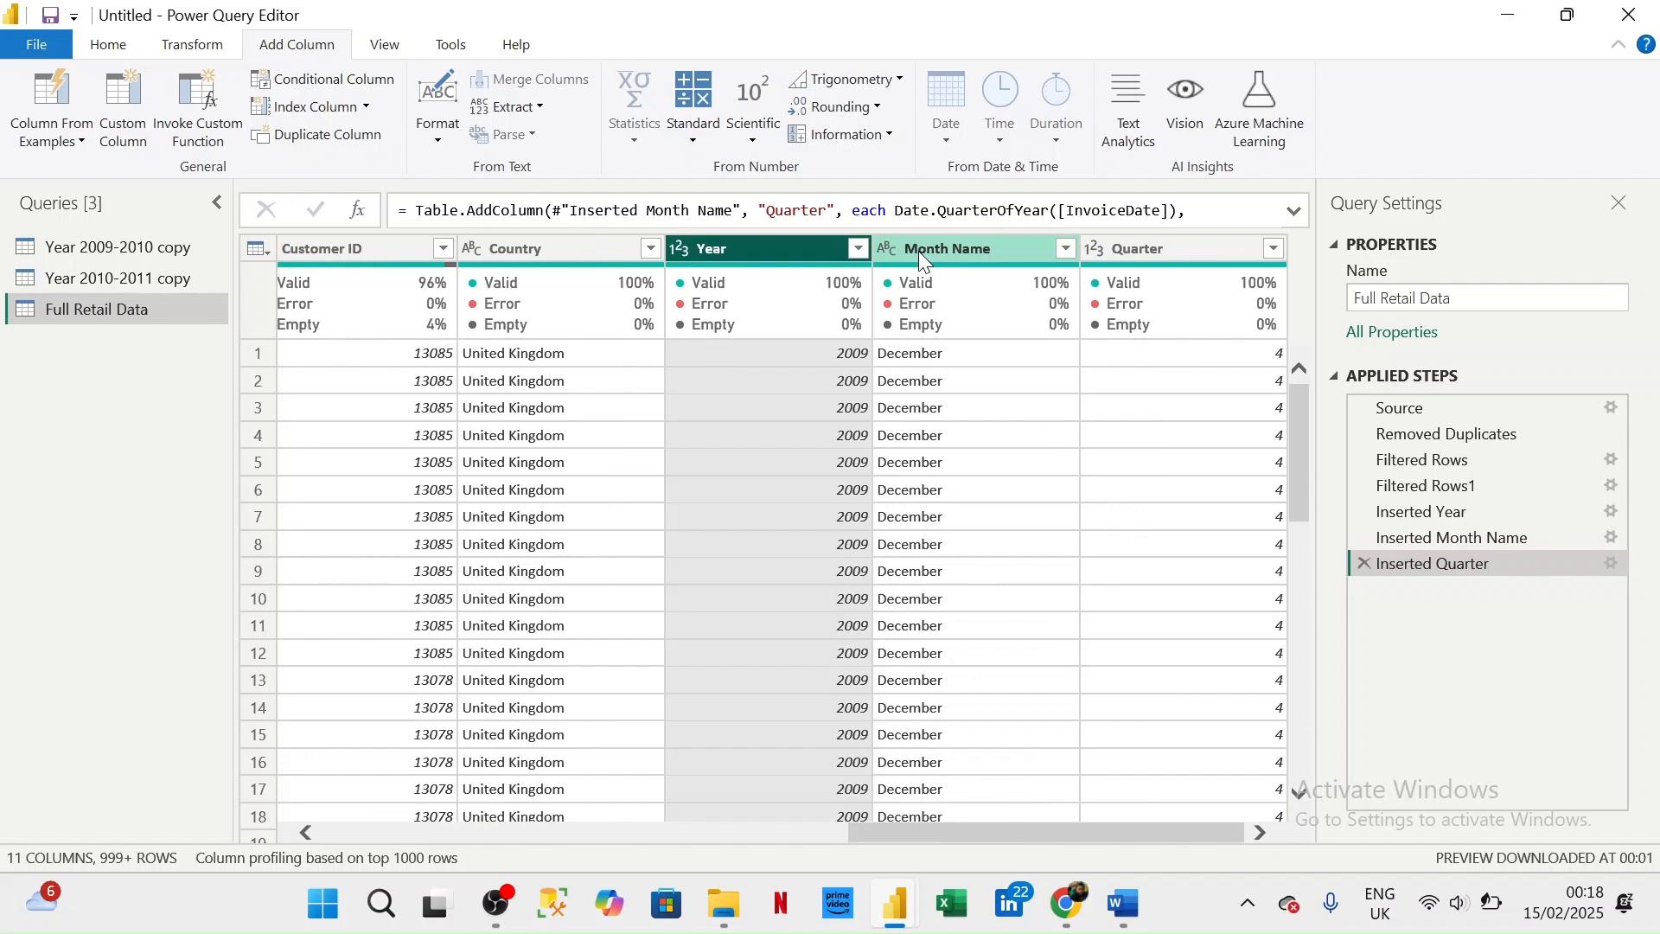
shift+click(1138, 253)
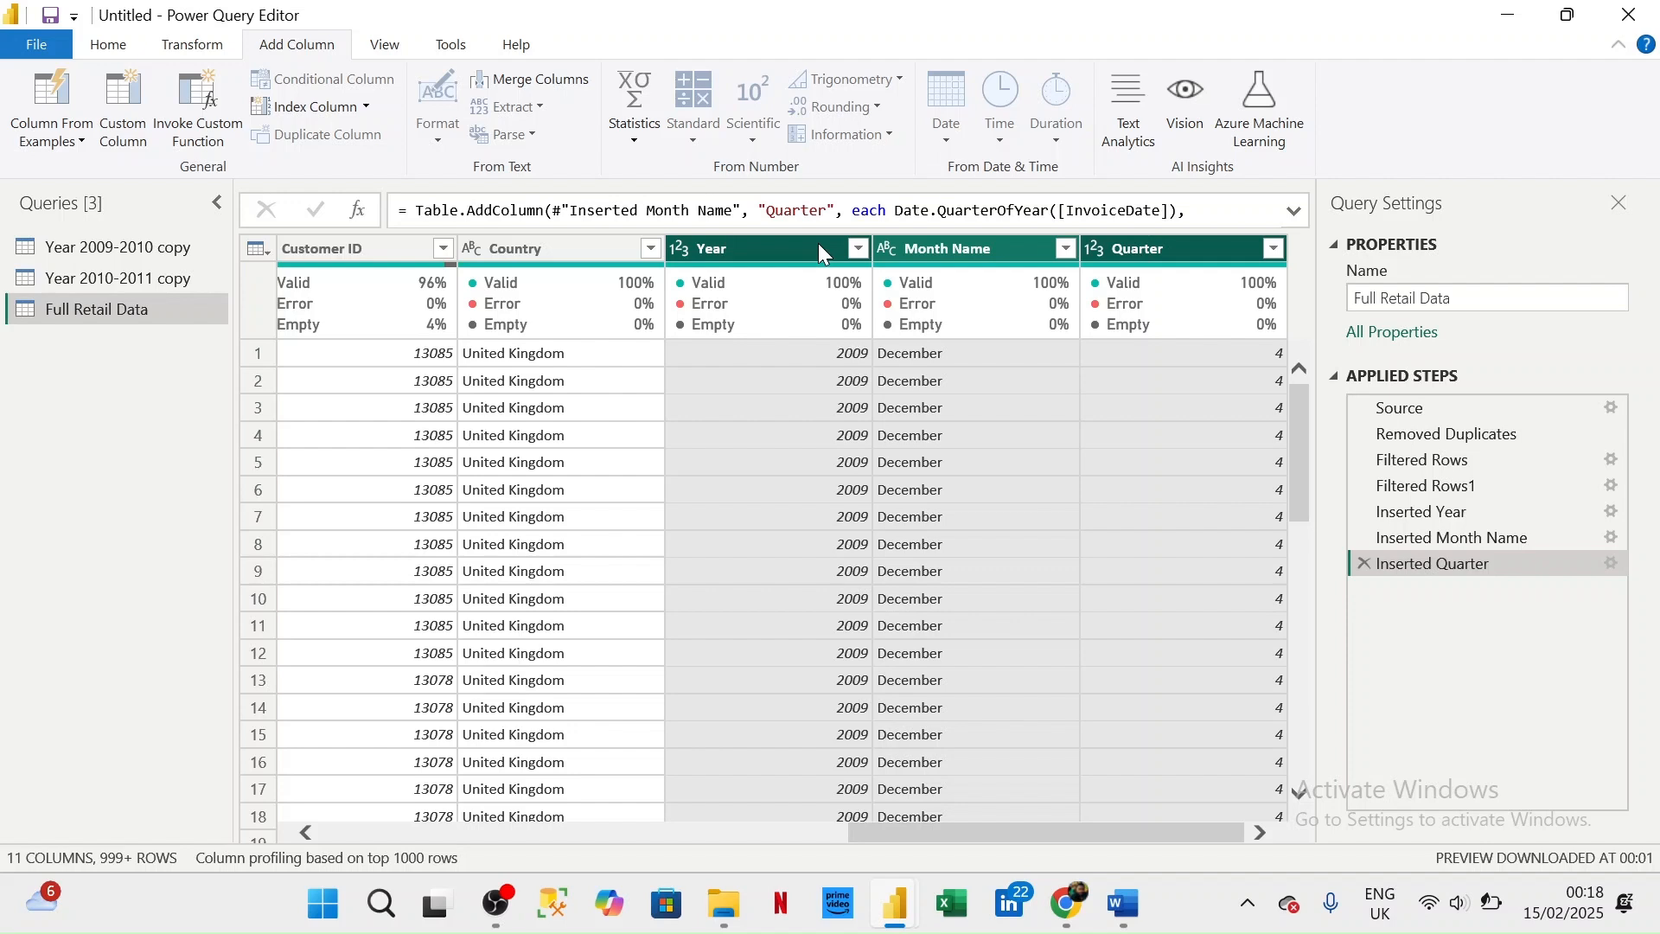
drag(820, 250, 279, 313)
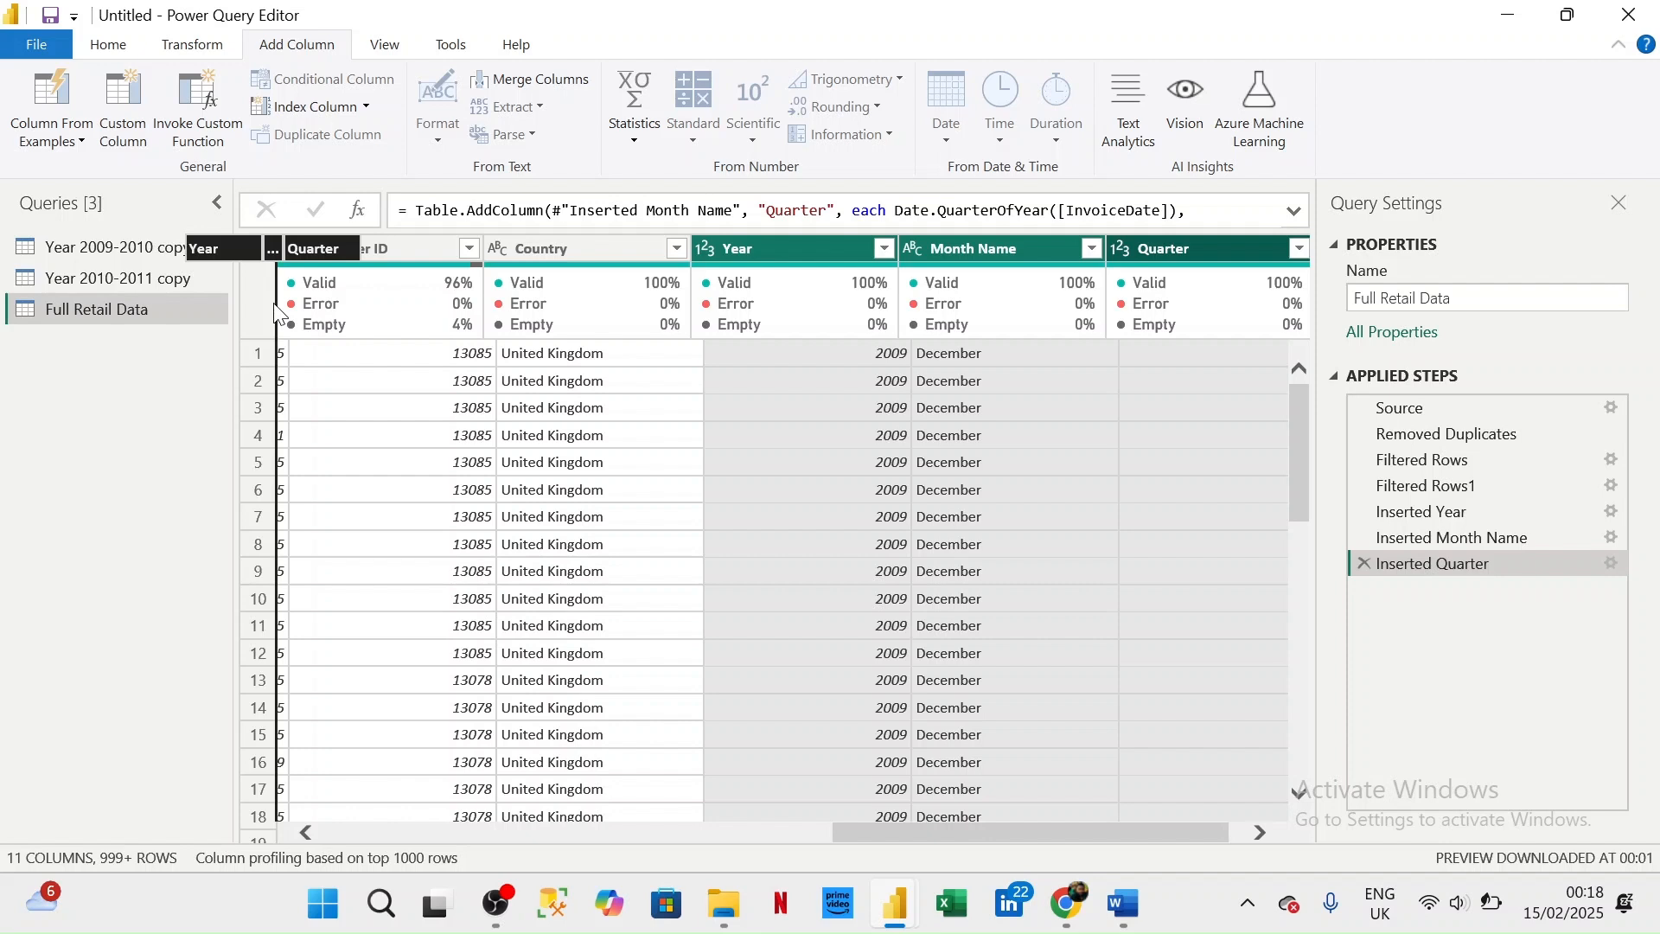
drag(278, 314, 276, 313)
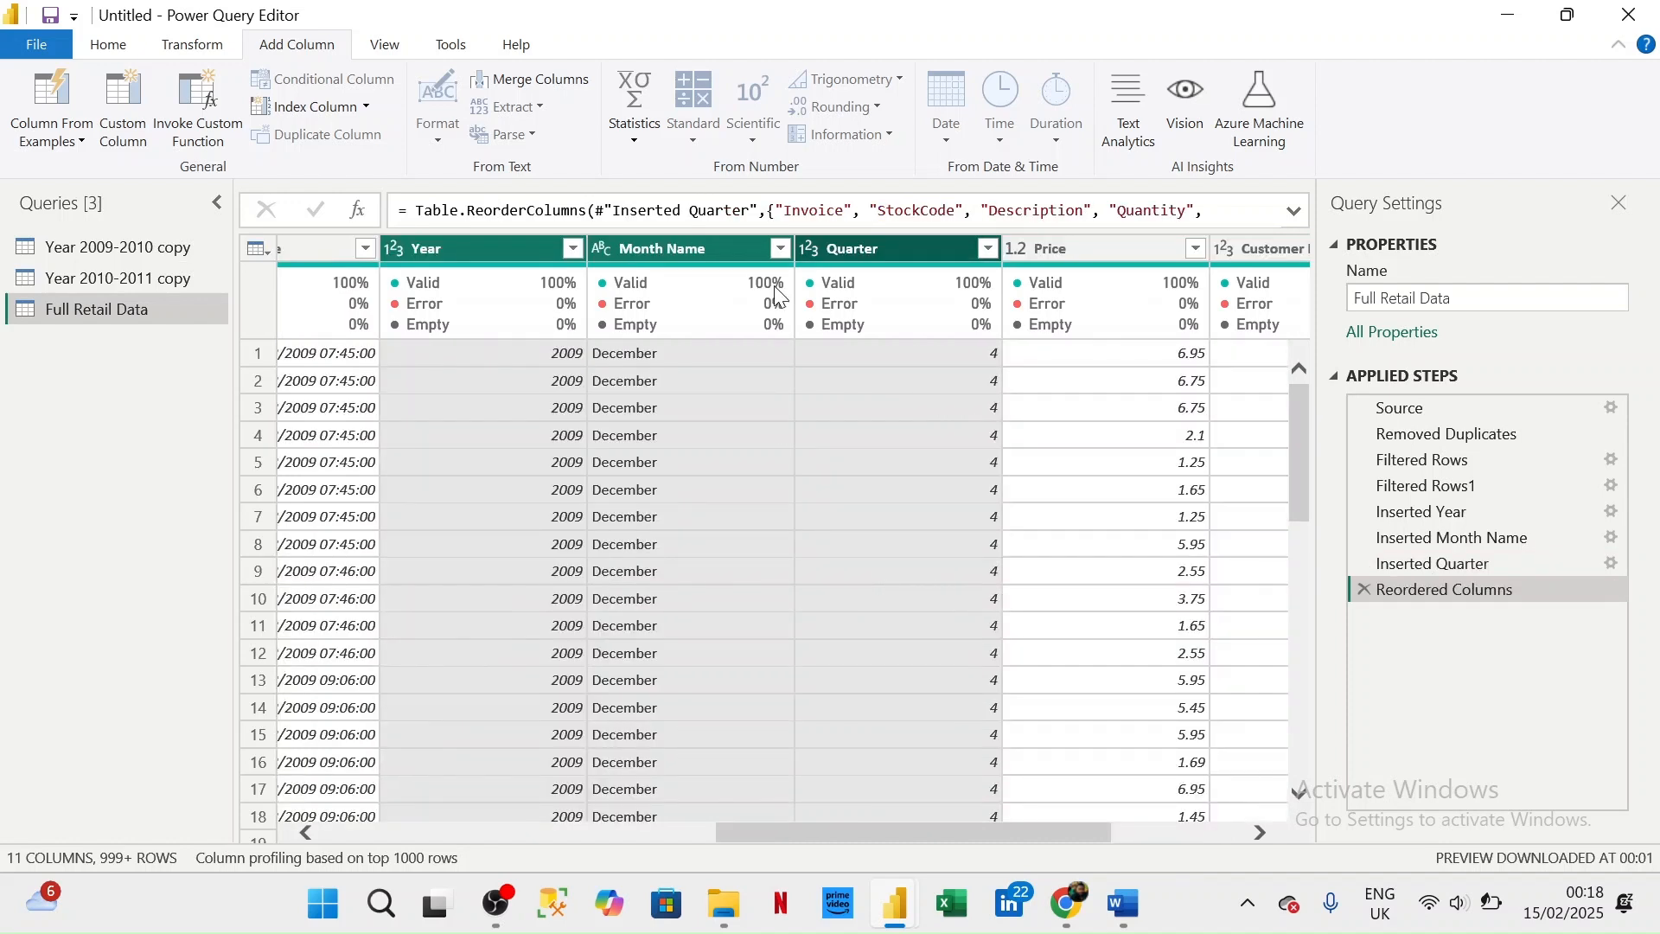
scroll(1100, 471, right, 3)
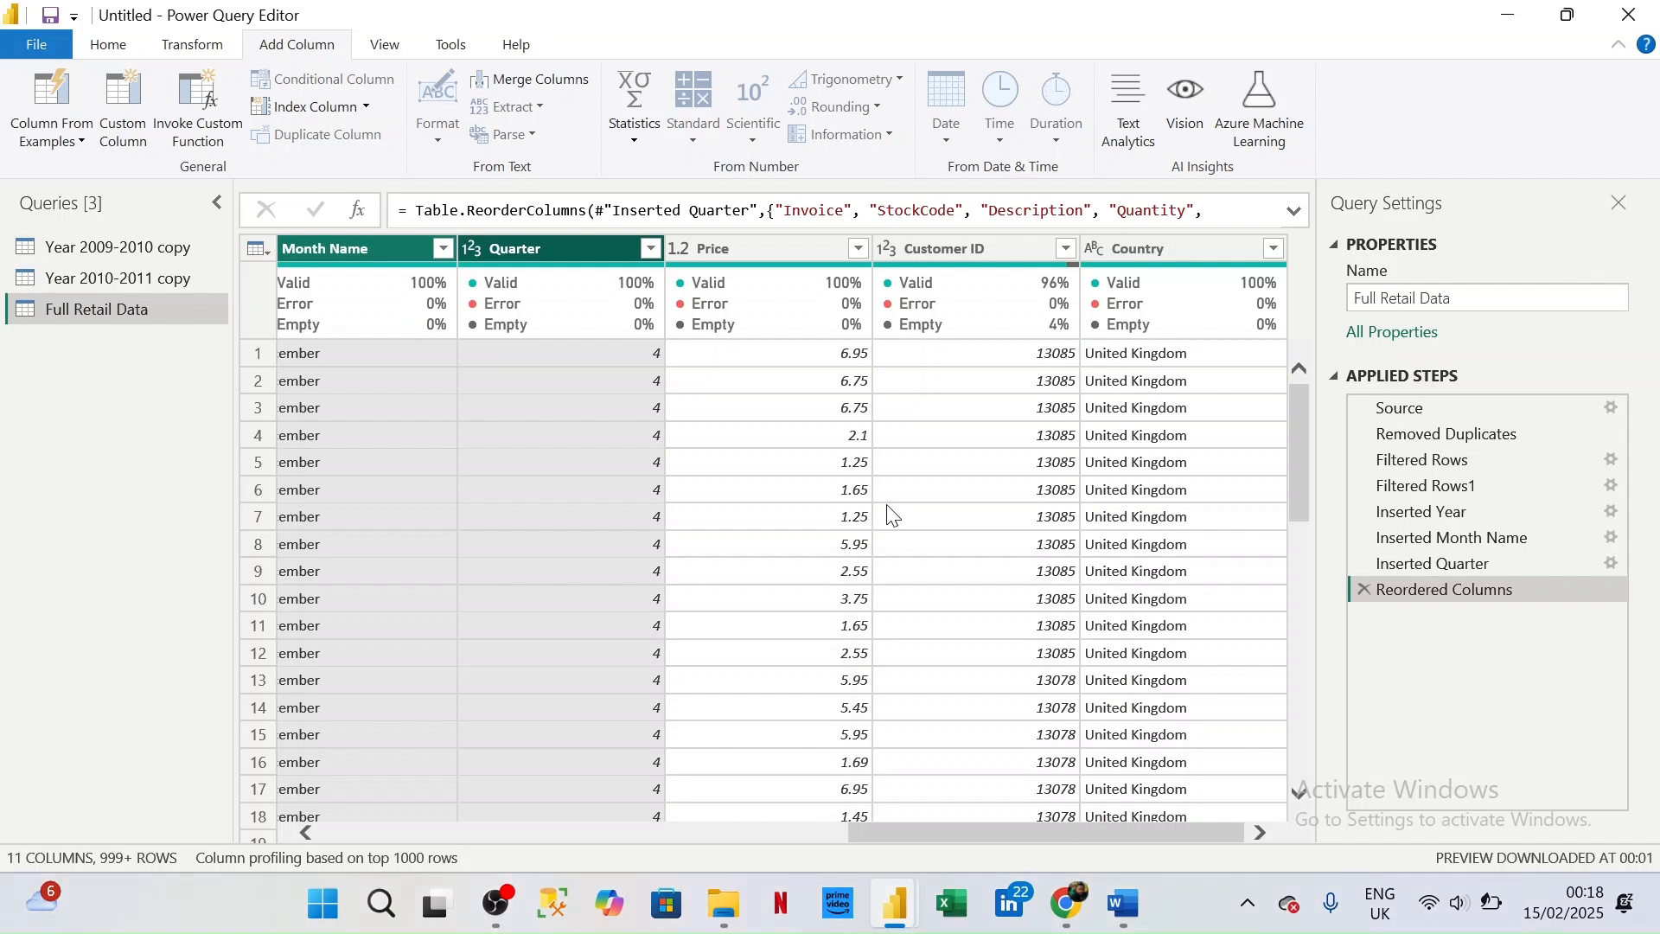
mouse_move(790, 286)
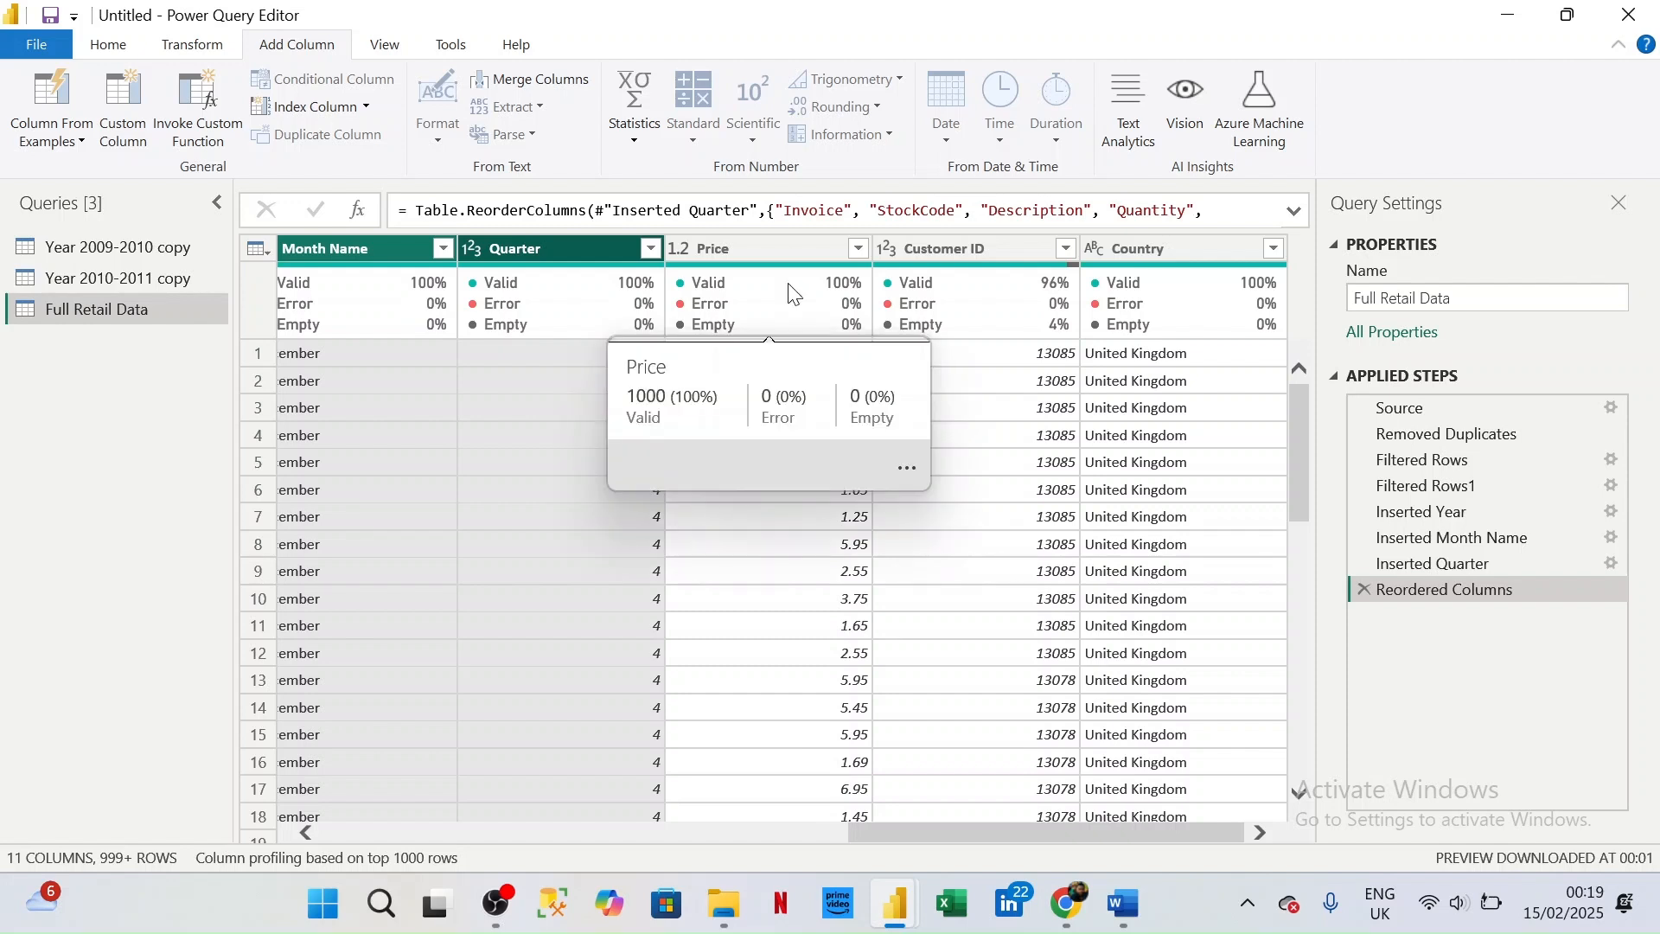
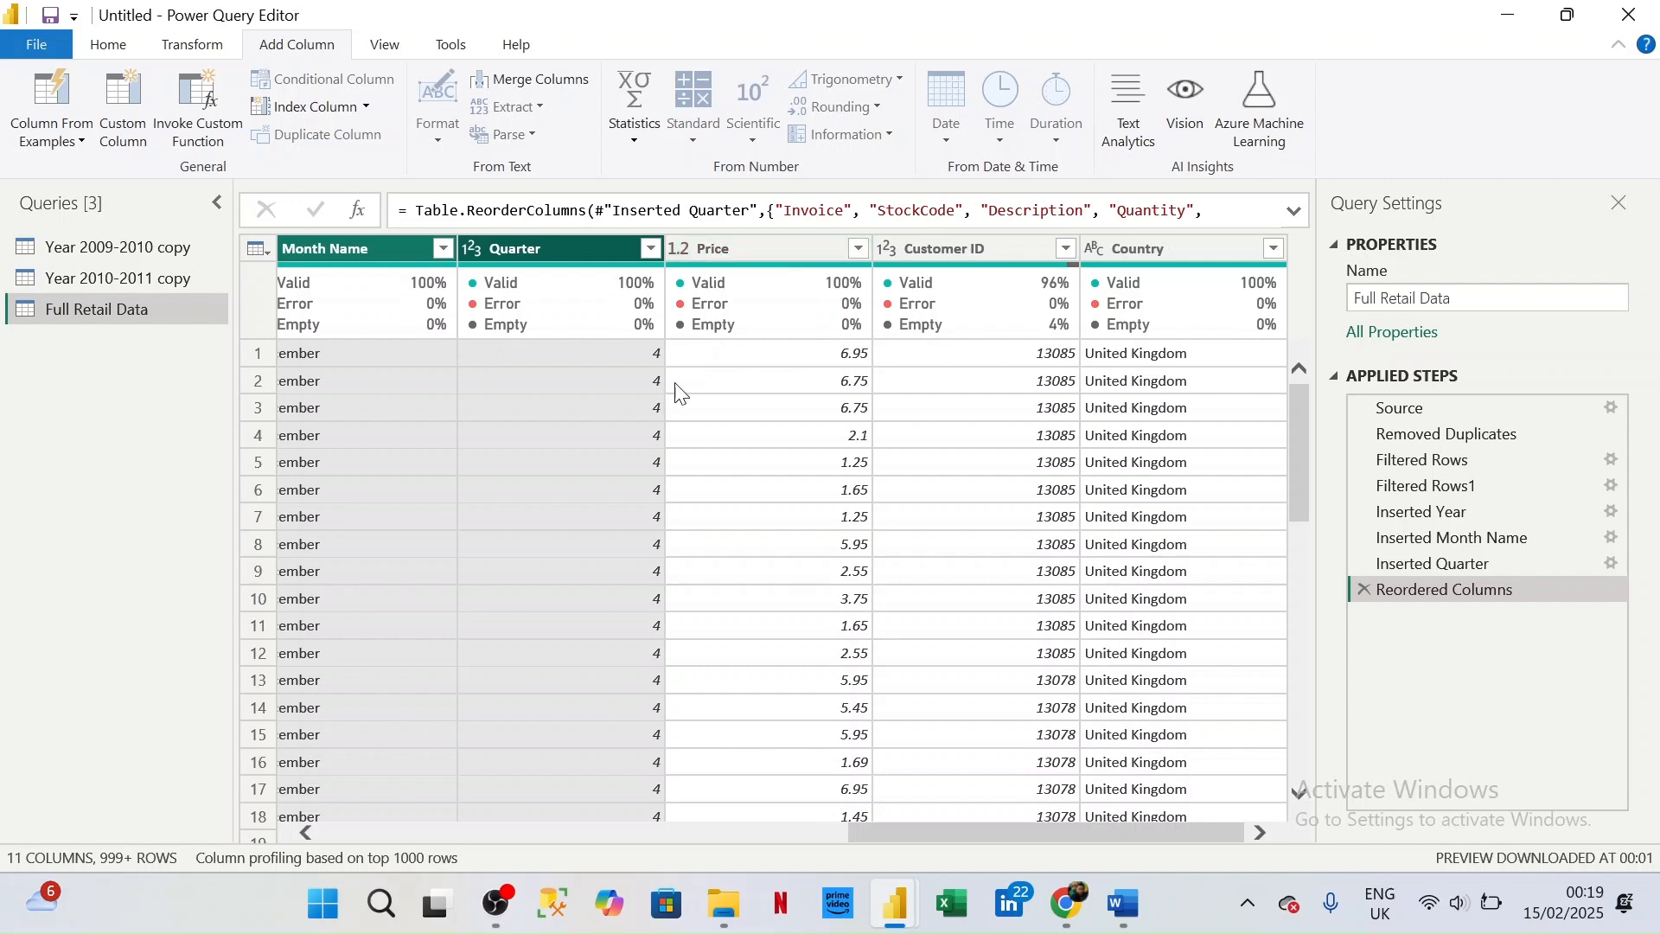
- Remove the rows with an empty Price from the Full Retail Data query
click(304, 832)
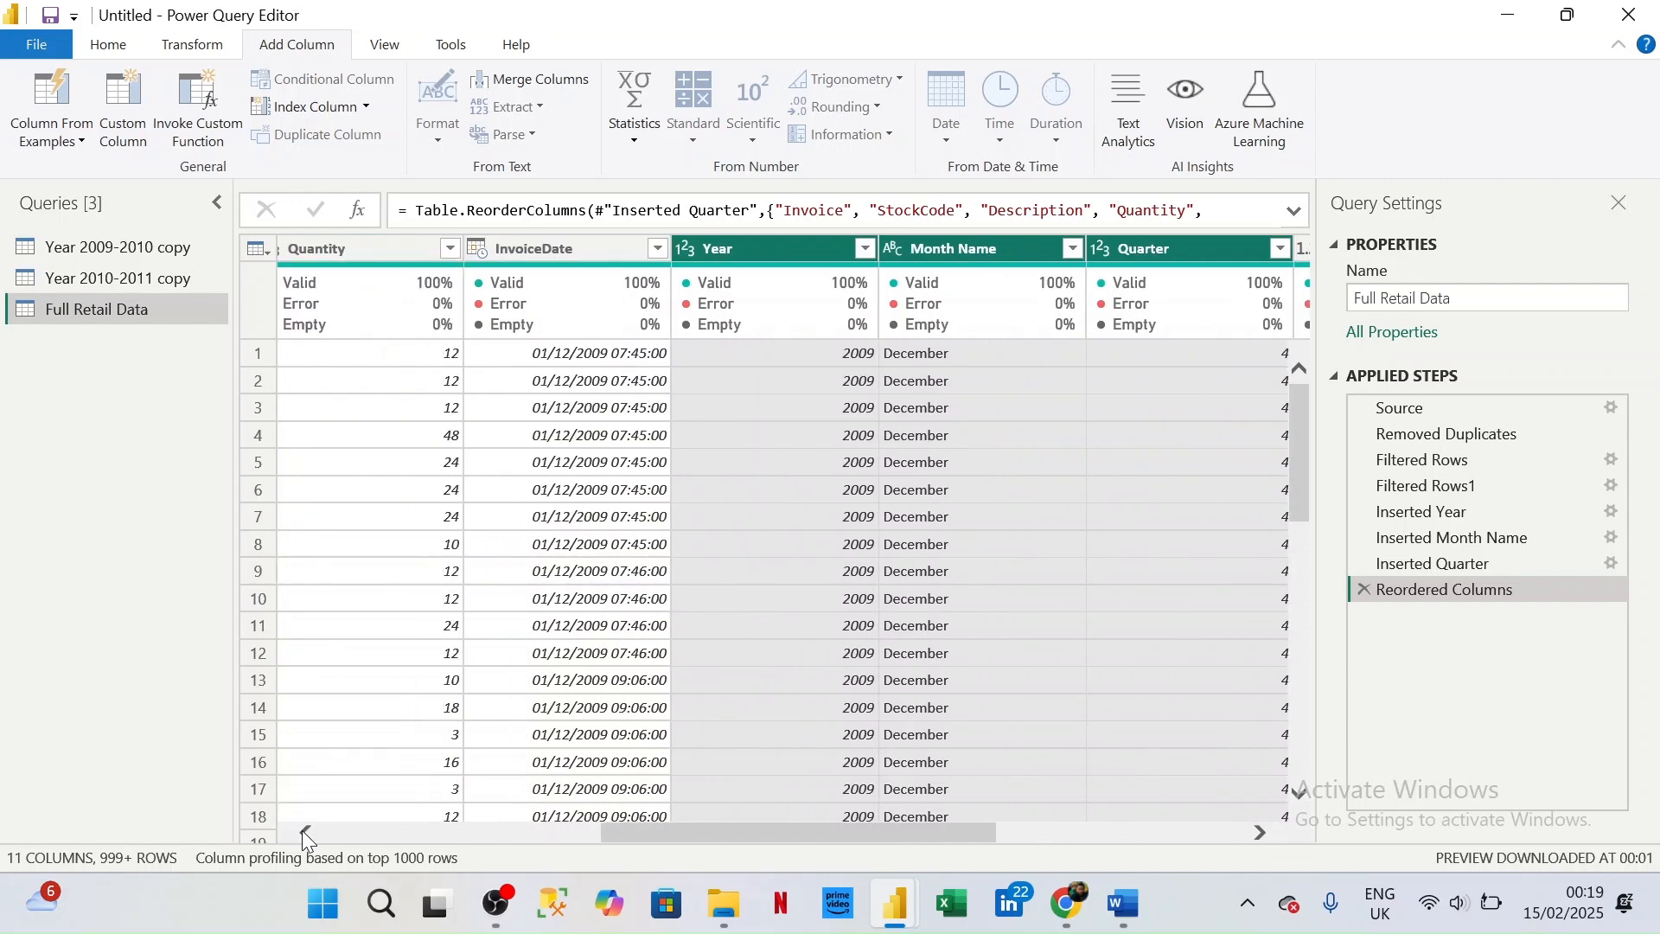
click(1259, 832)
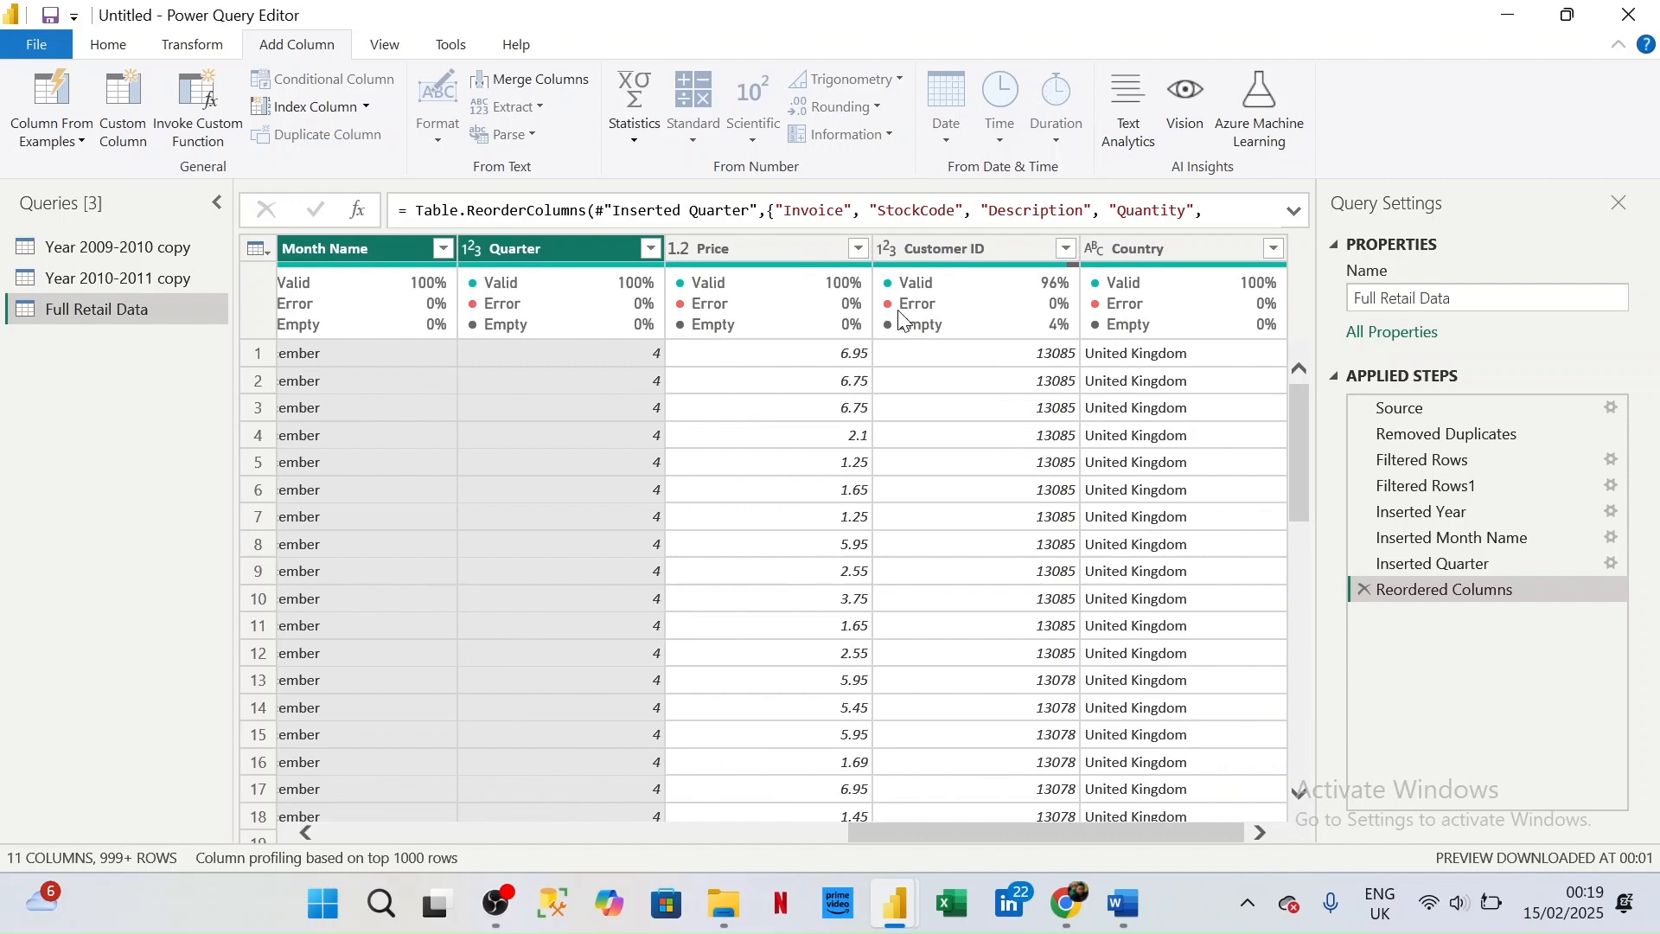
click(822, 247)
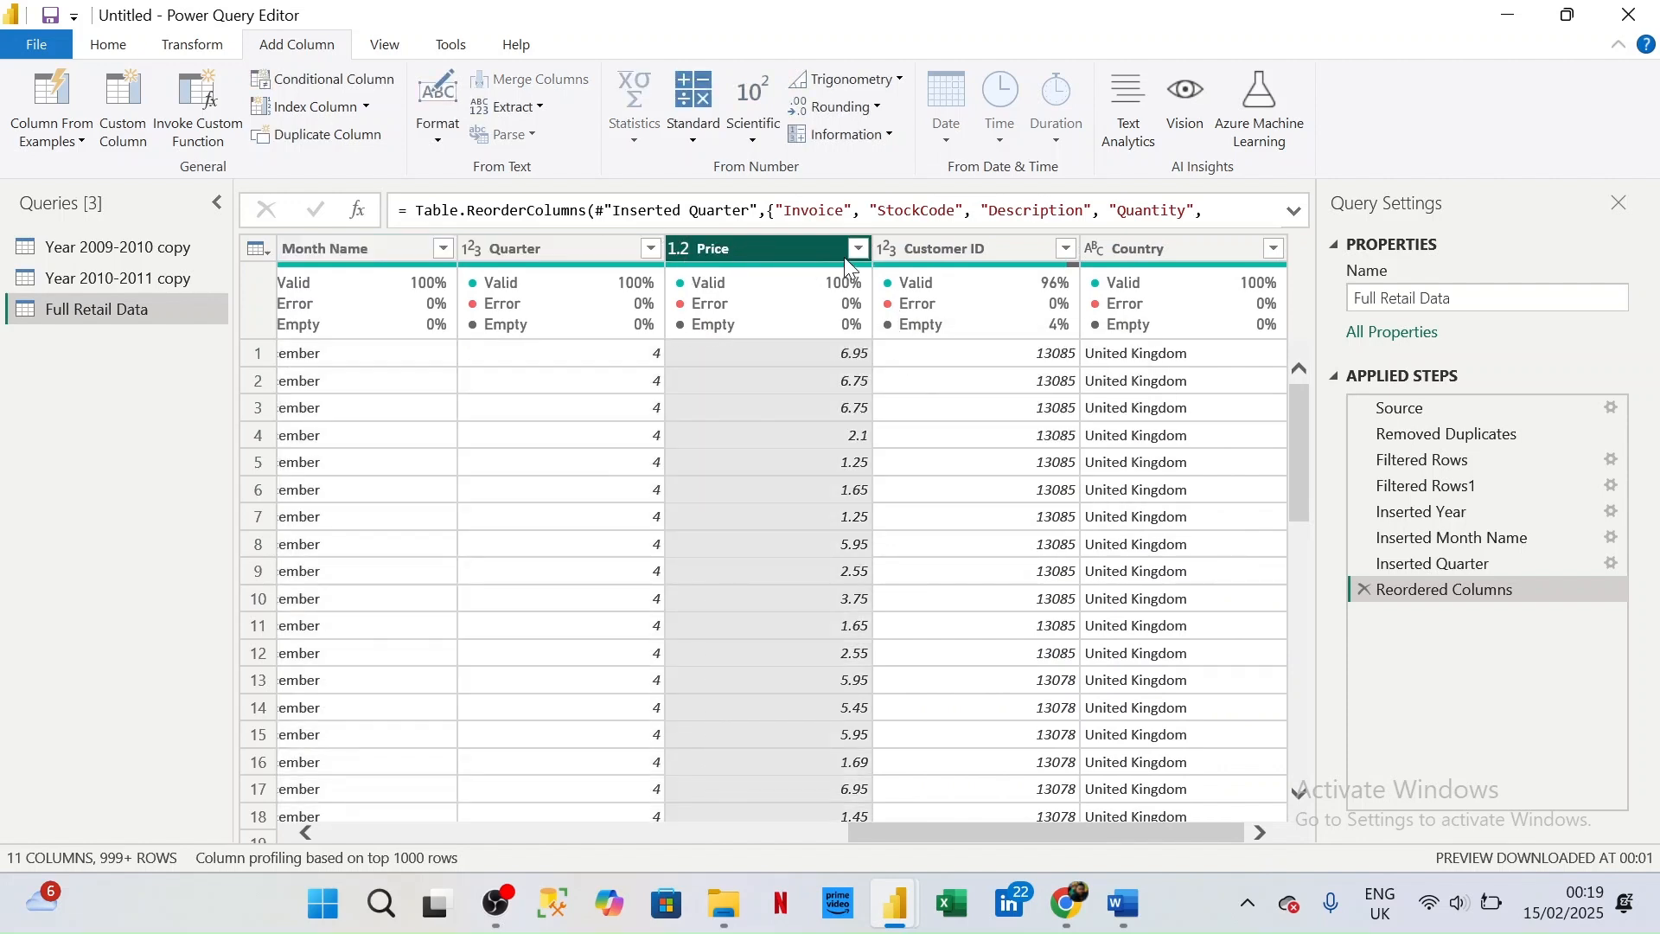
click(859, 251)
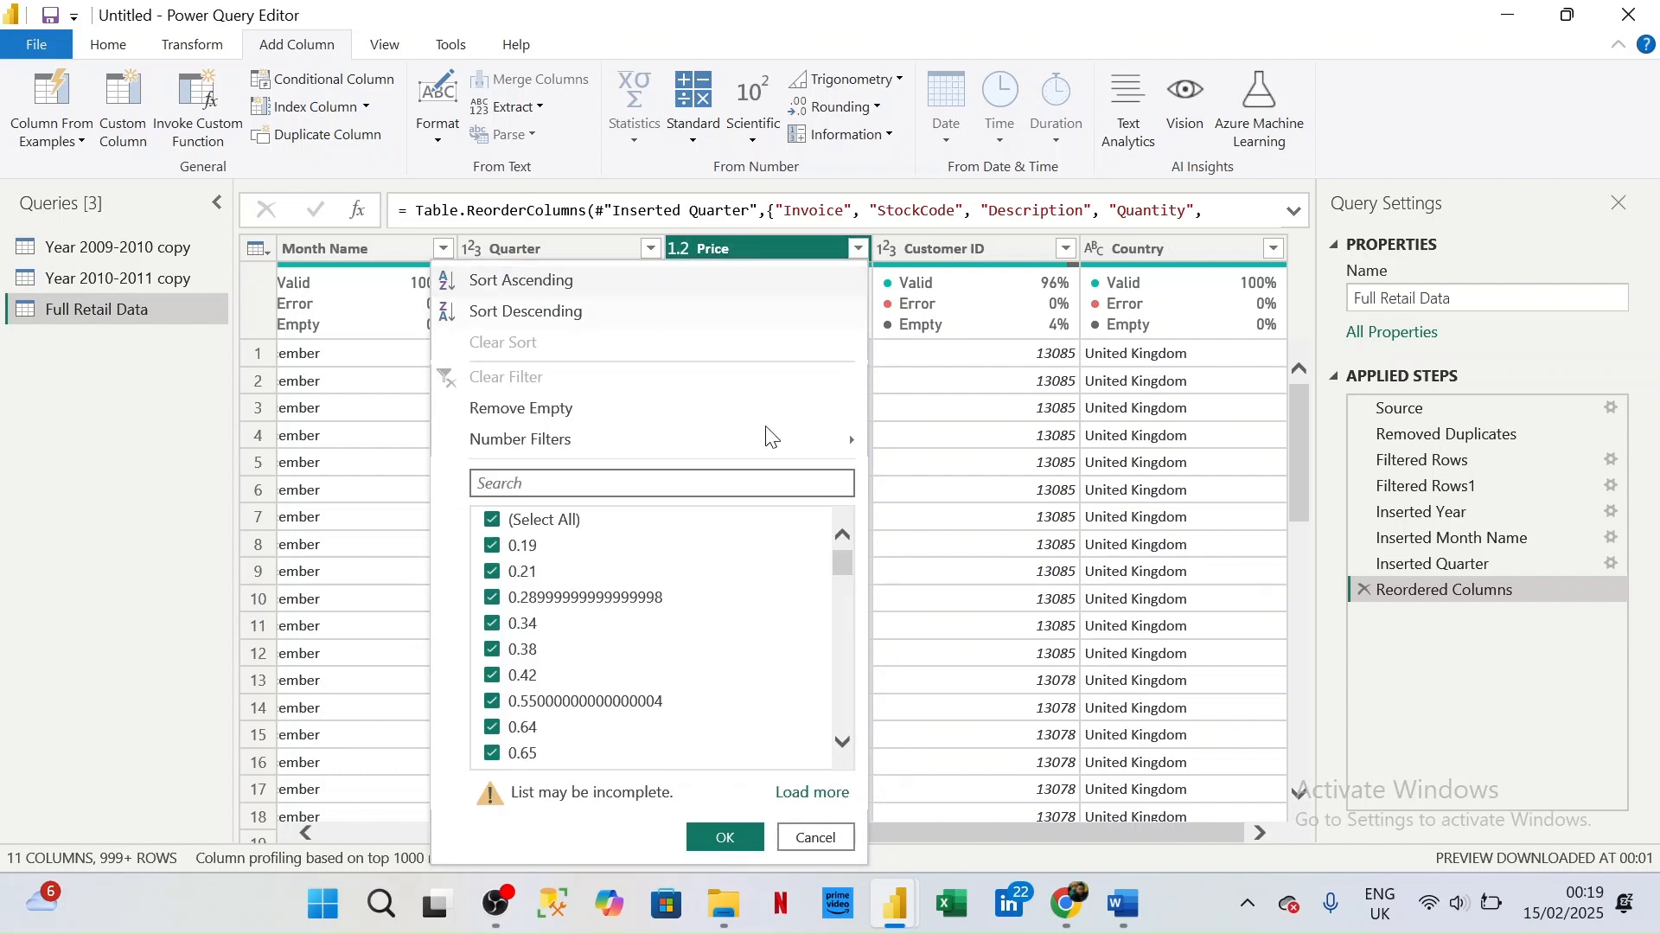
scroll(688, 631, down, 2)
scroll(688, 632, up, 2)
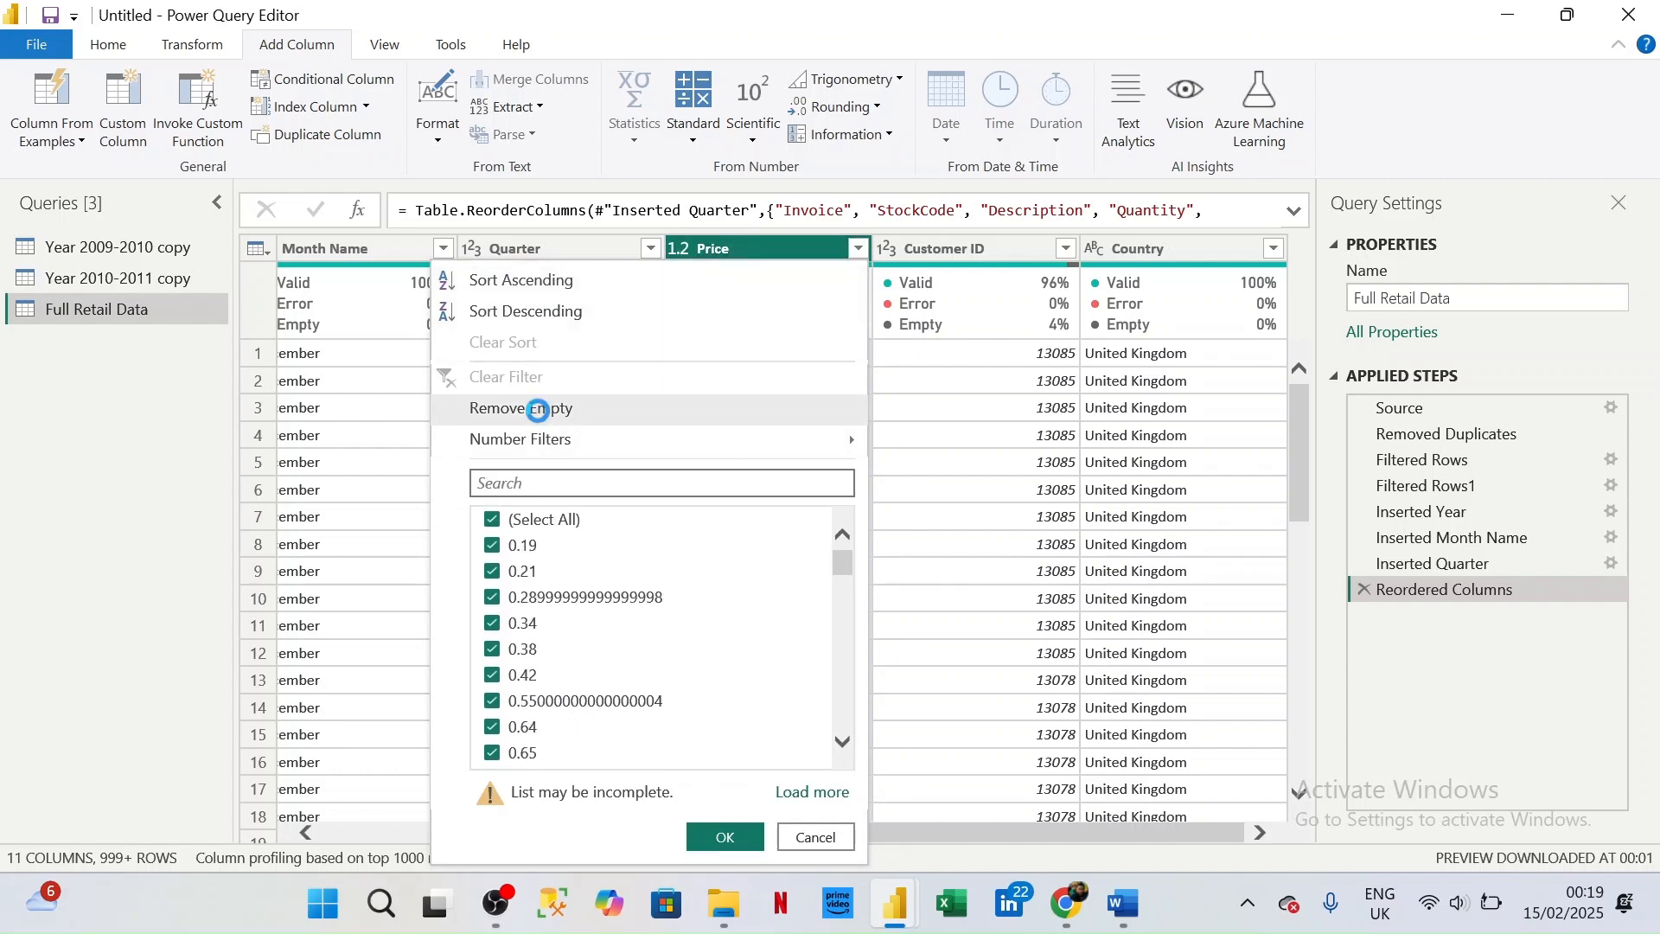
click(543, 421)
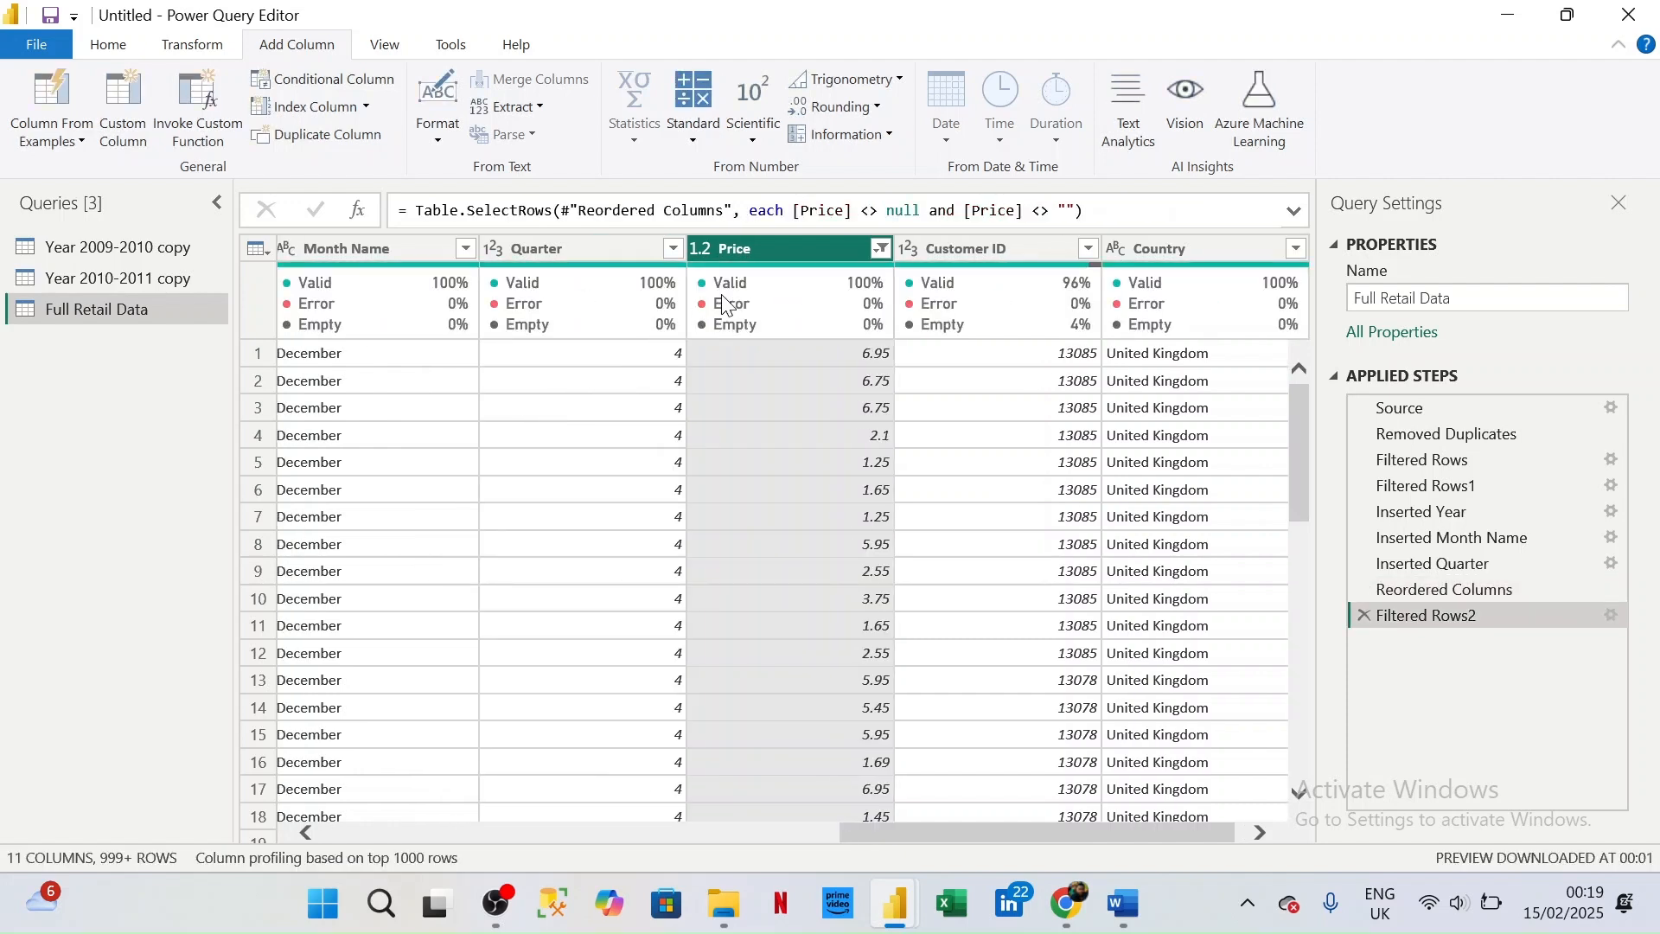
- Filter the Price column to keep only rows where the price is greater than 0
click(882, 250)
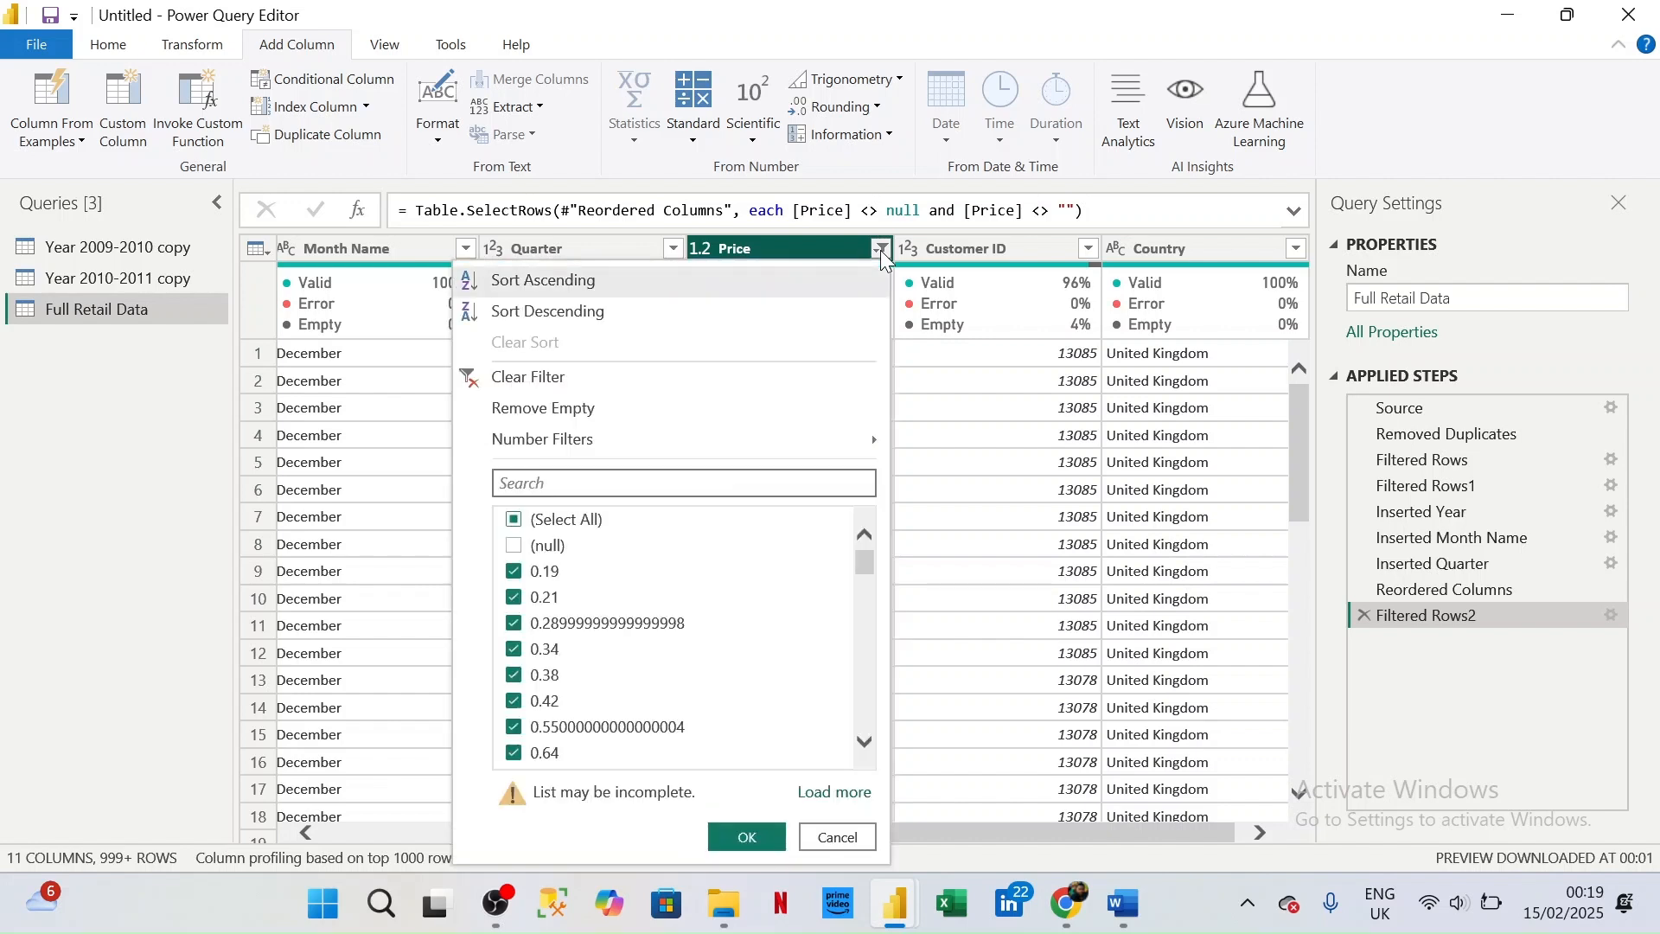
mouse_move(703, 453)
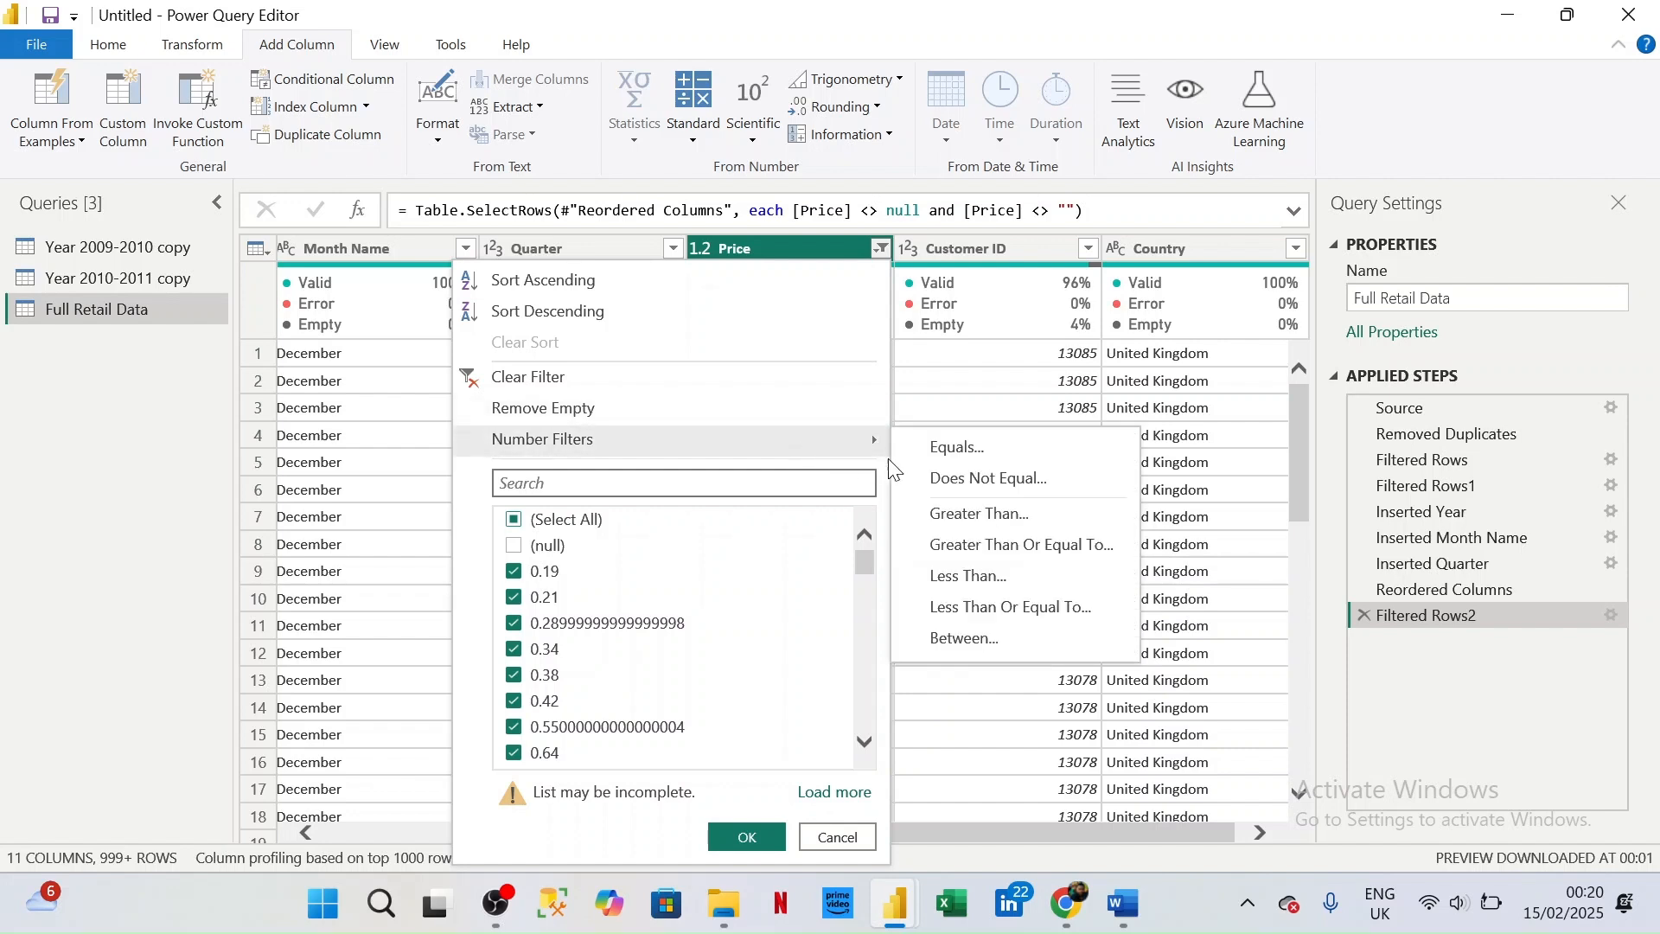
mouse_move(861, 434)
click(971, 517)
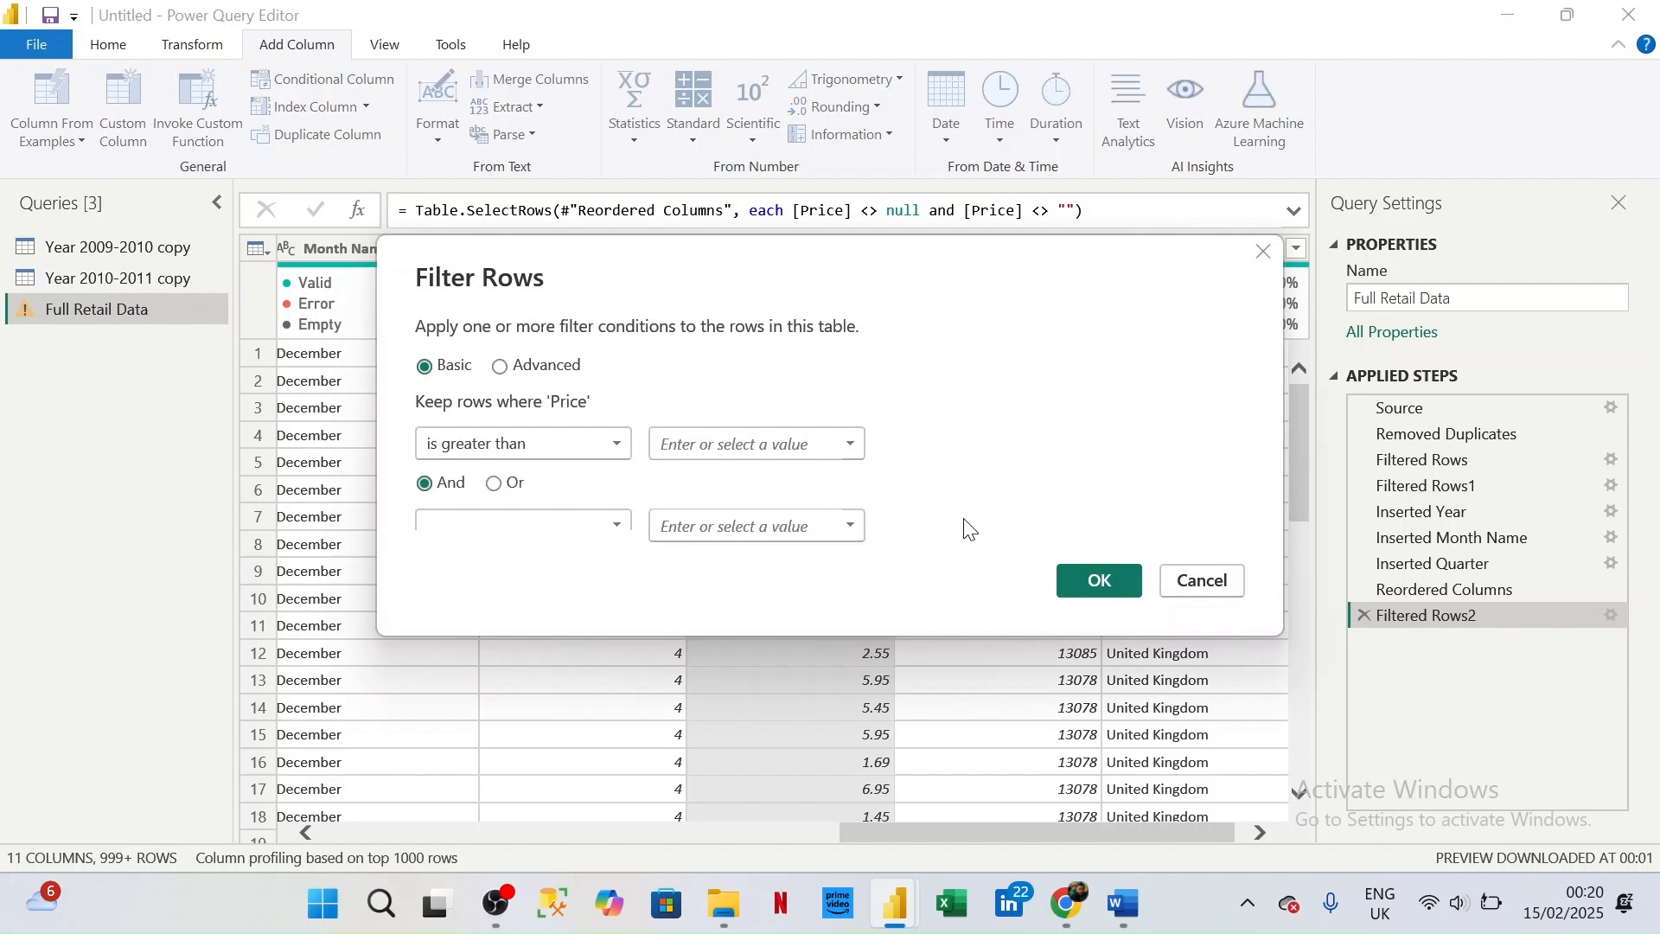
click(775, 441)
text(0)
click(1100, 582)
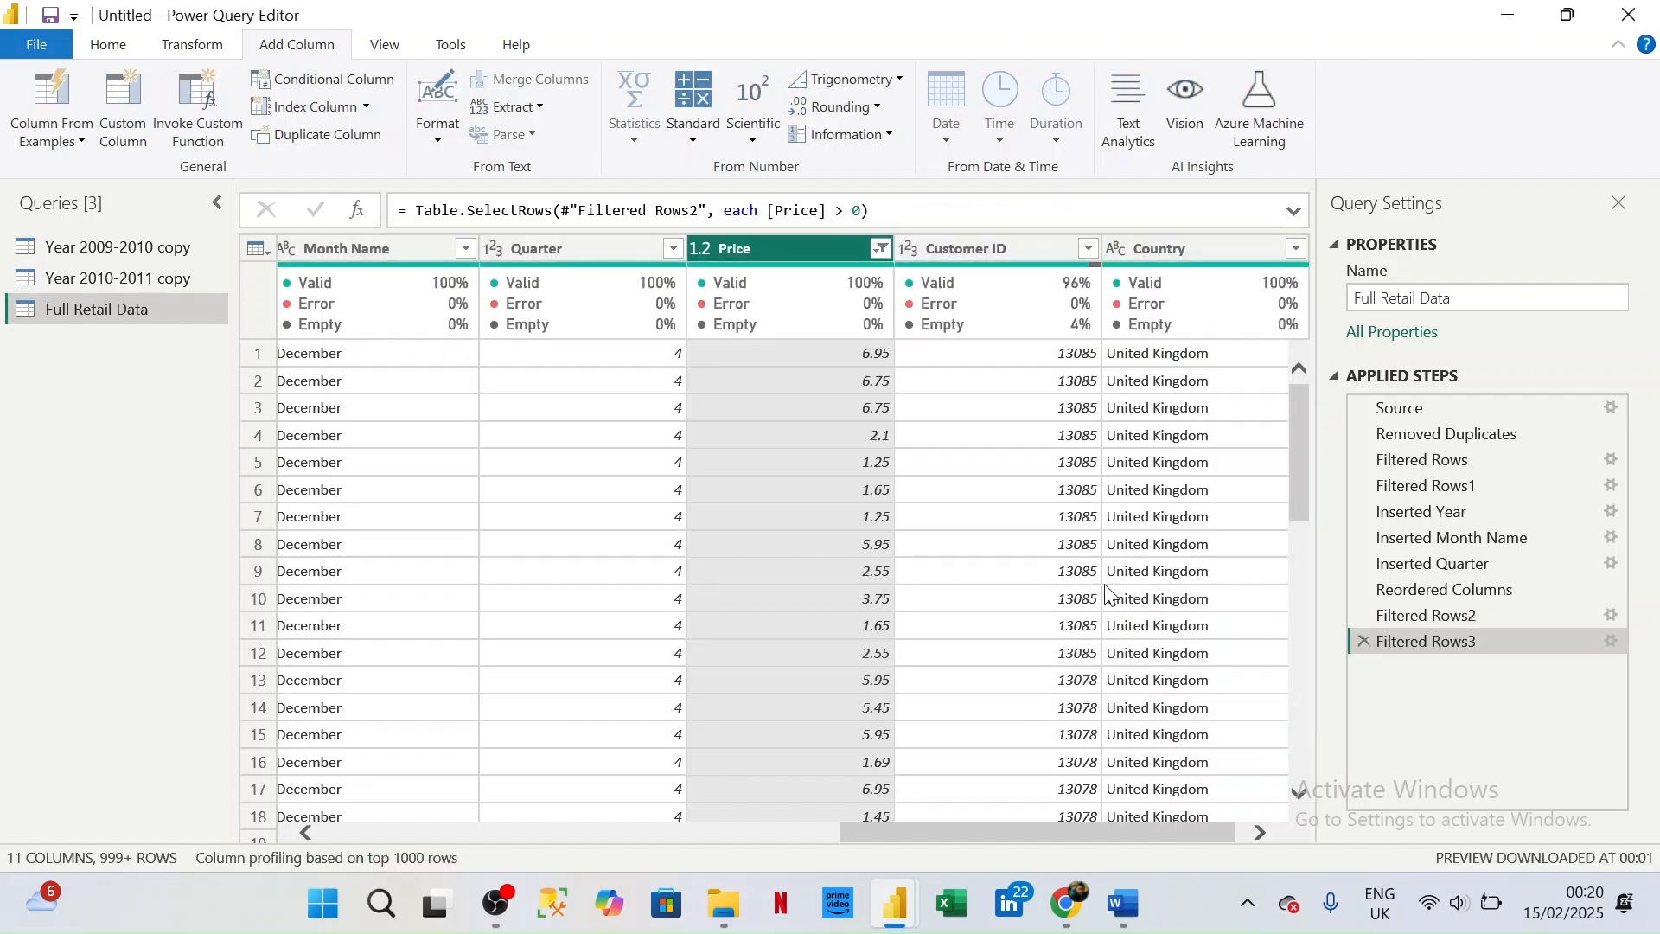
- Start a new custom column in Full Retail Data and name it Sales
scroll(1111, 594, right, 1)
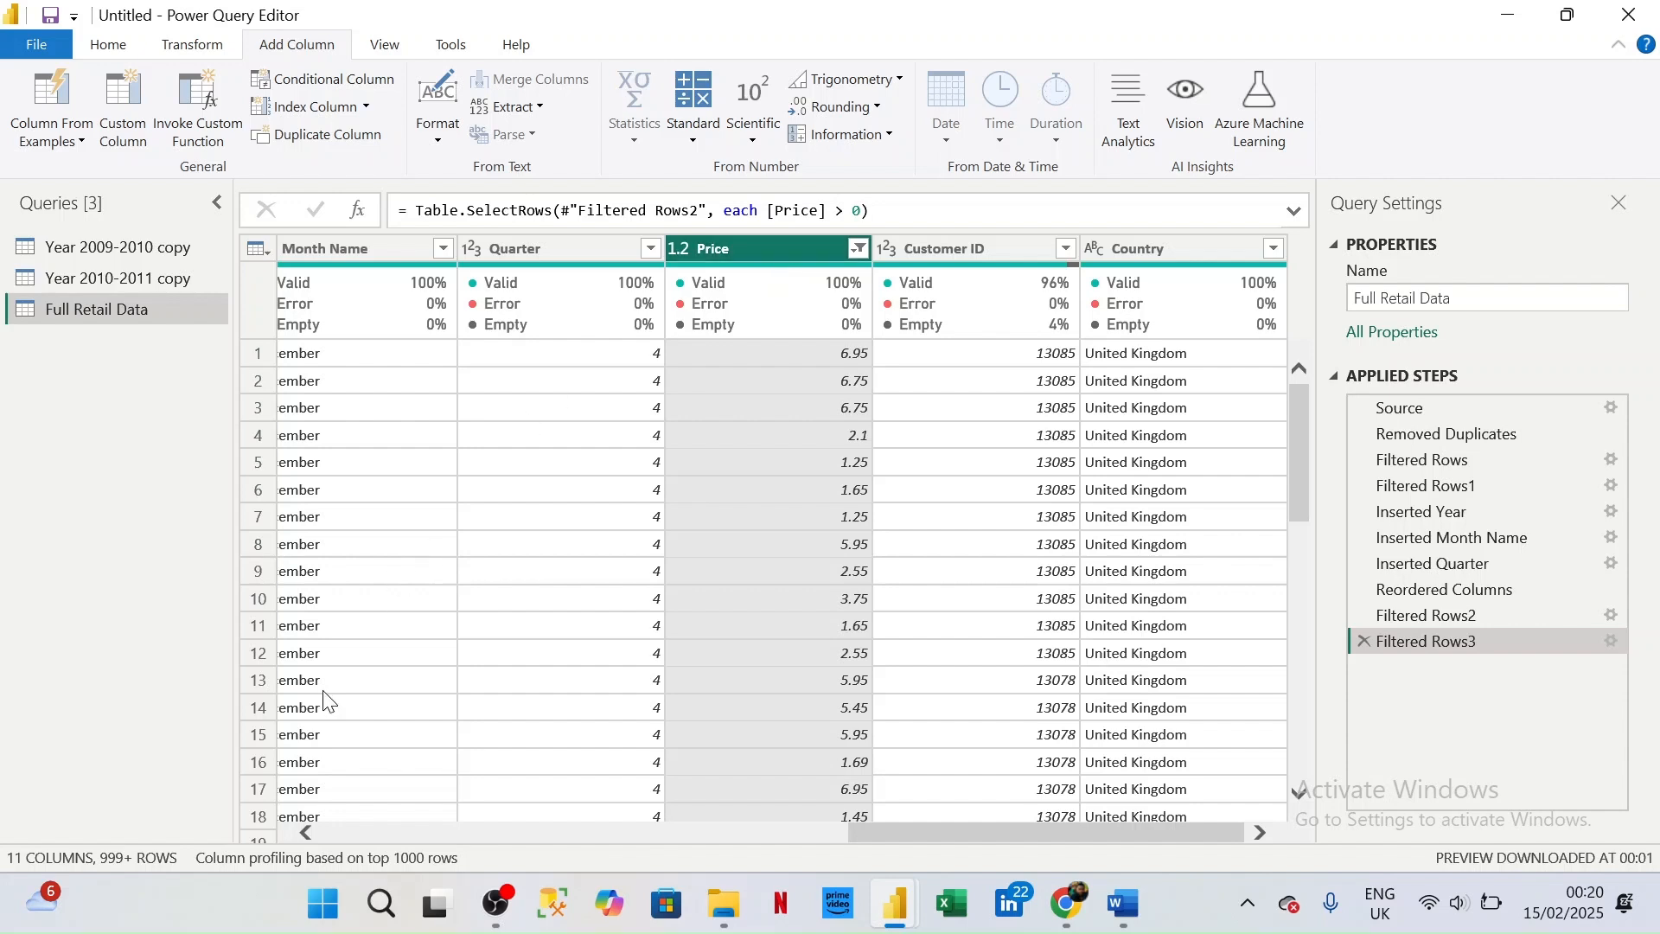
click(302, 828)
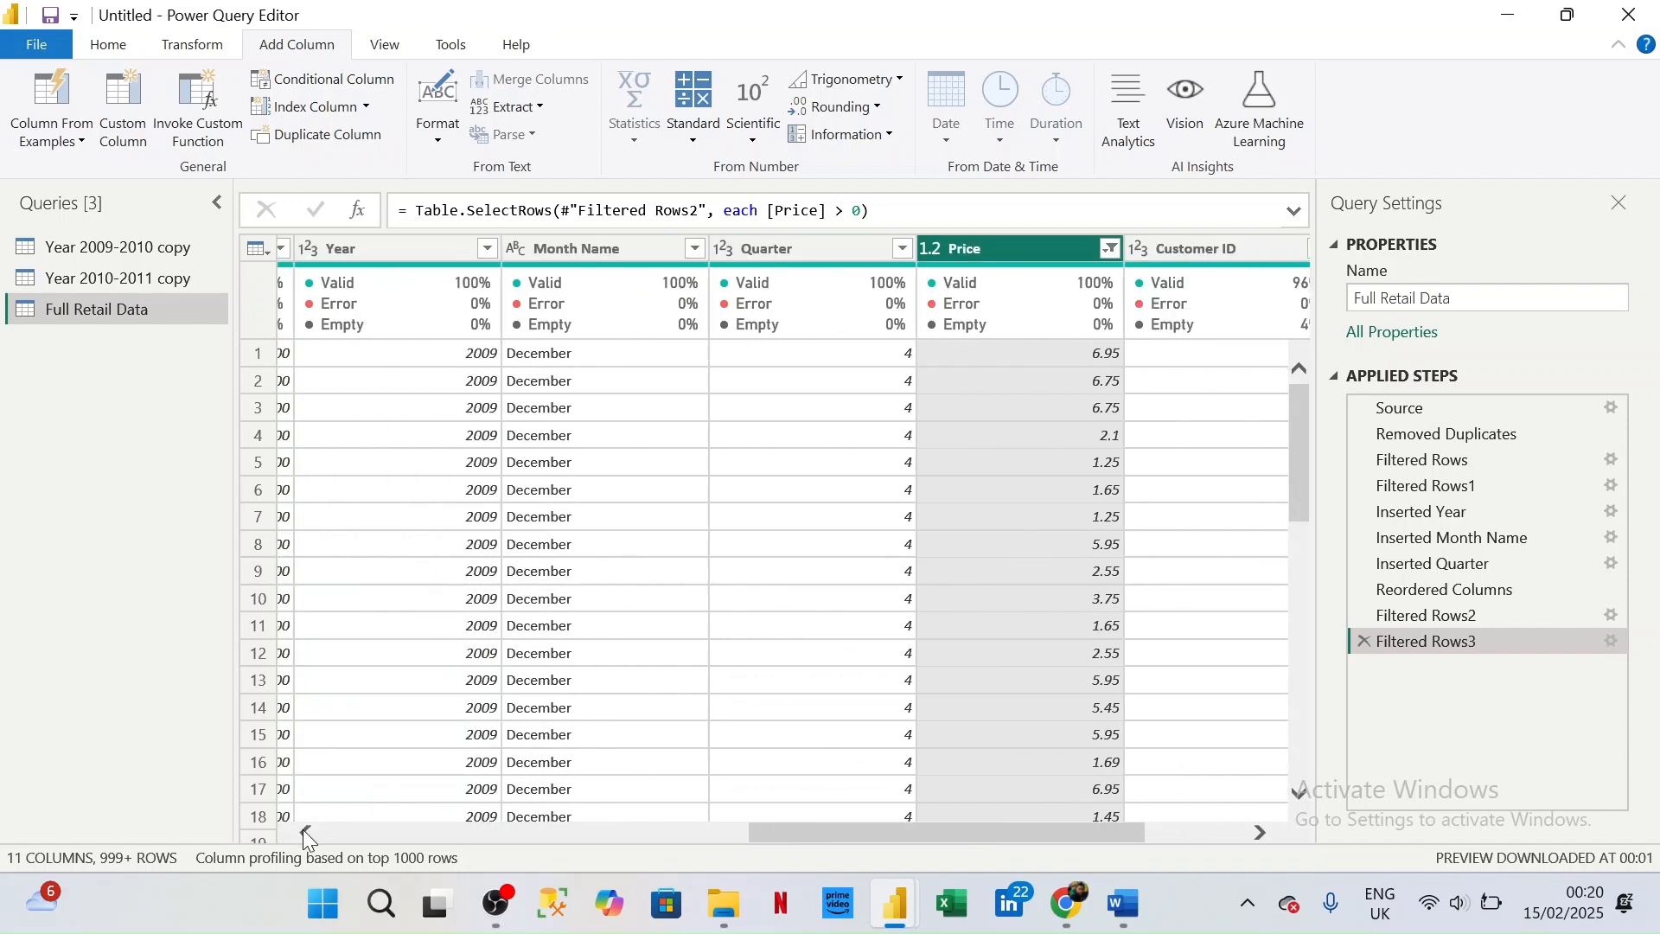
drag(302, 829, 302, 828)
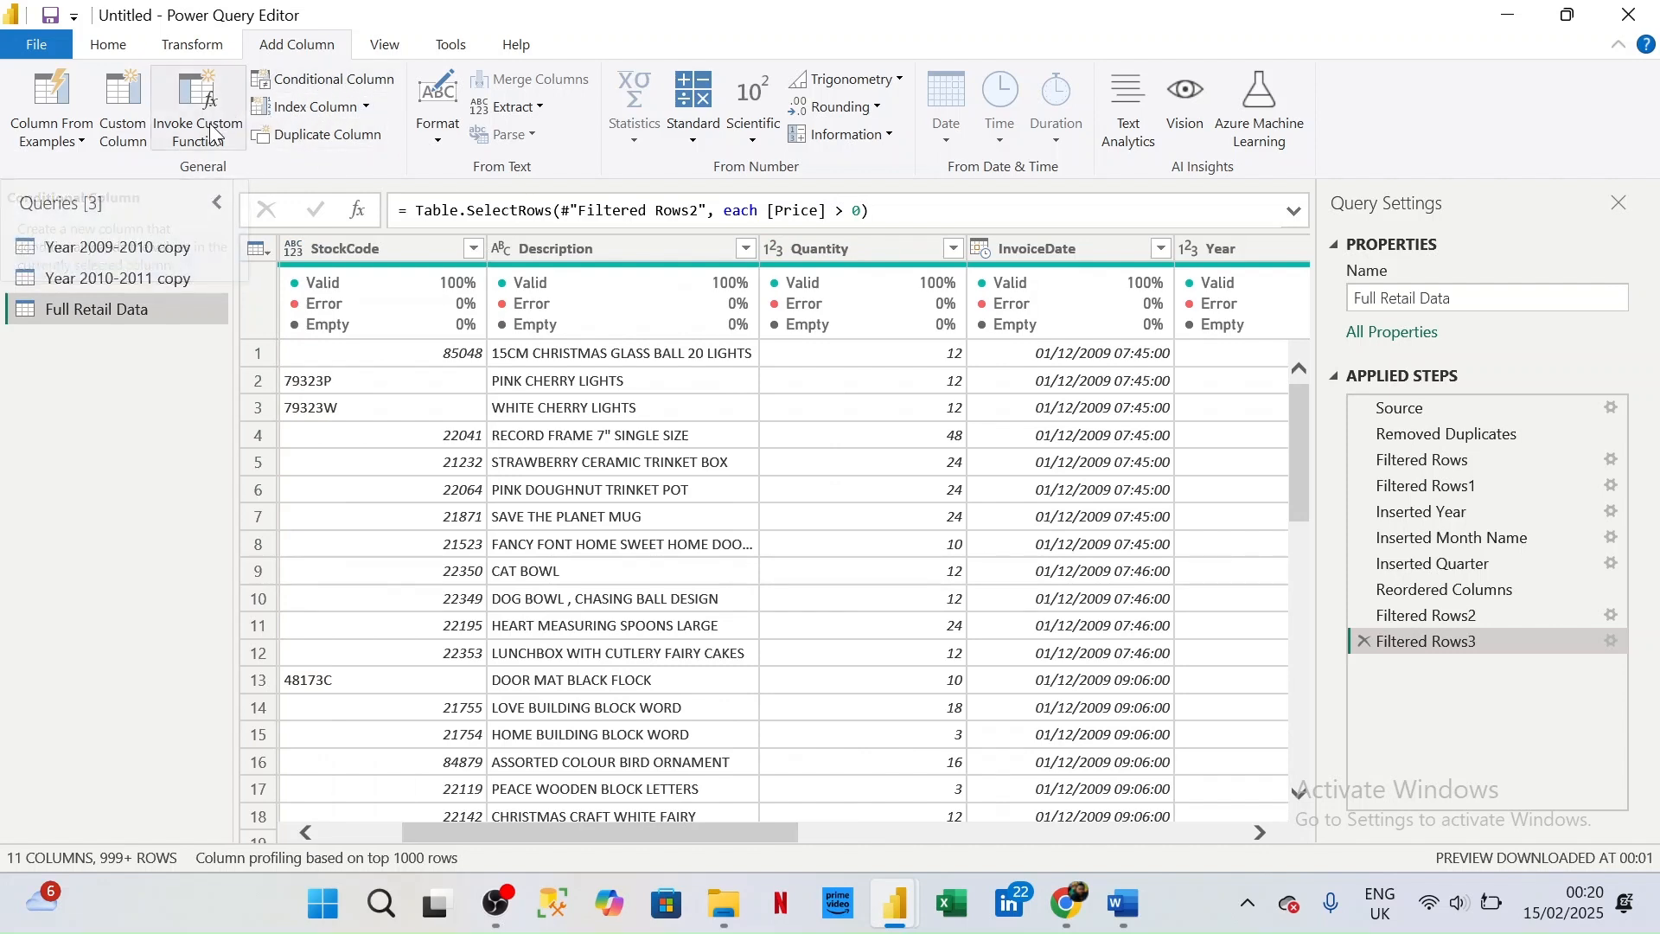
click(131, 108)
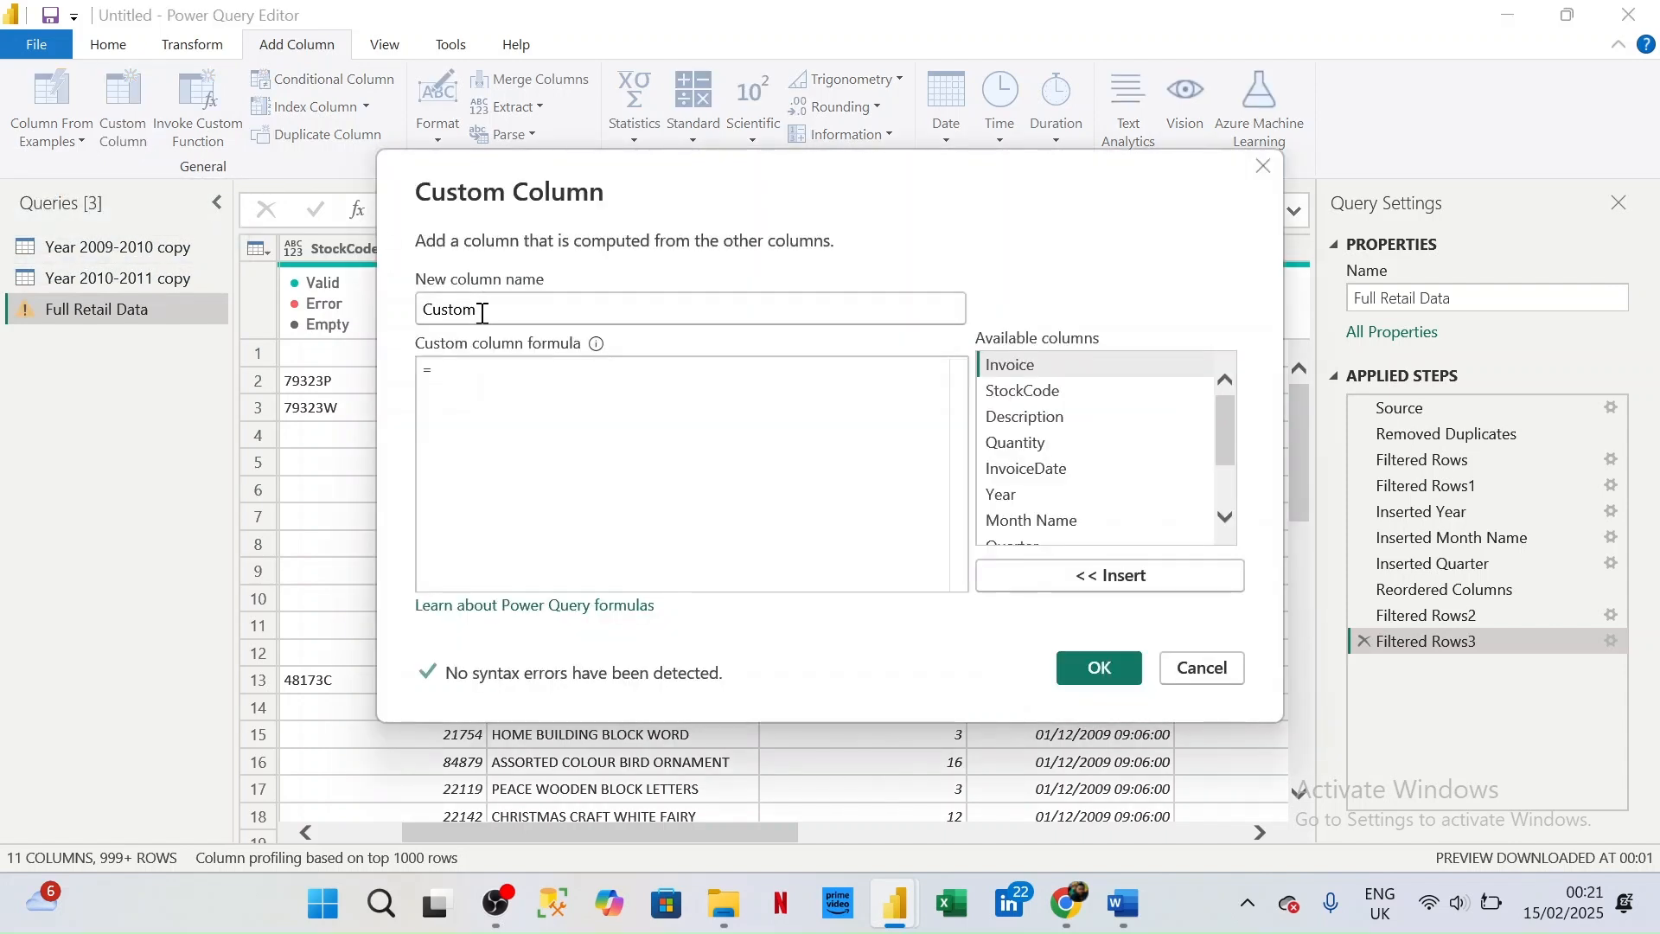
click(483, 313)
key(BackSpace)
key(BackSpace)
key(BackSpace)
key(BackSpace)
key(BackSpace)
key(BackSpace)
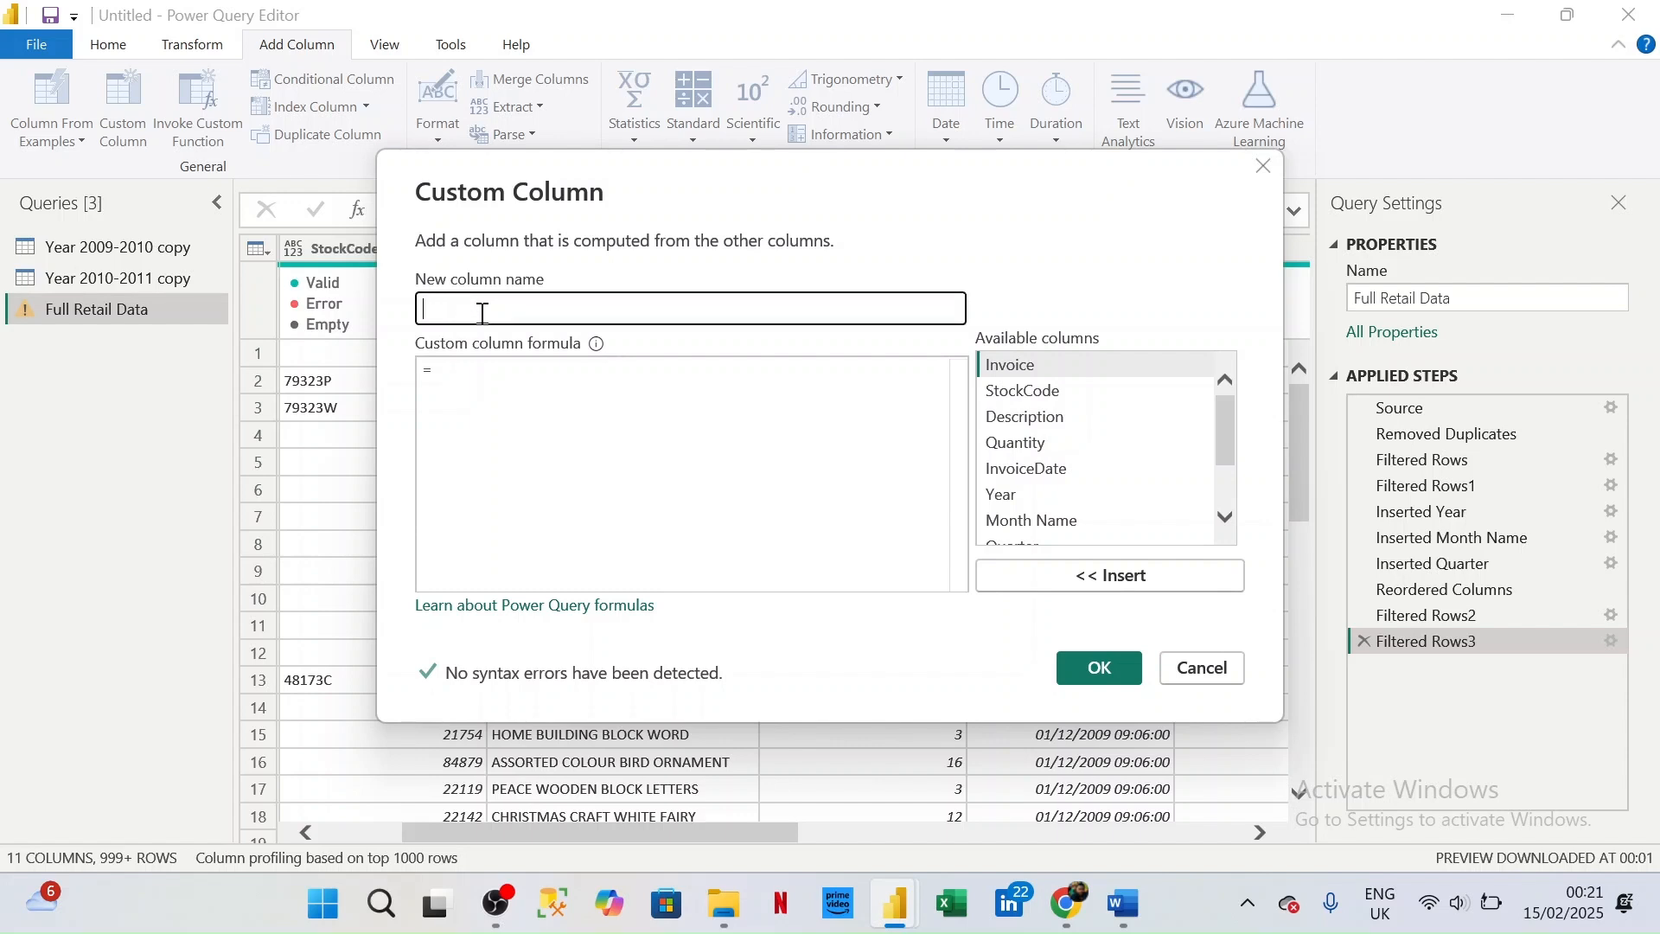
text(Sales)
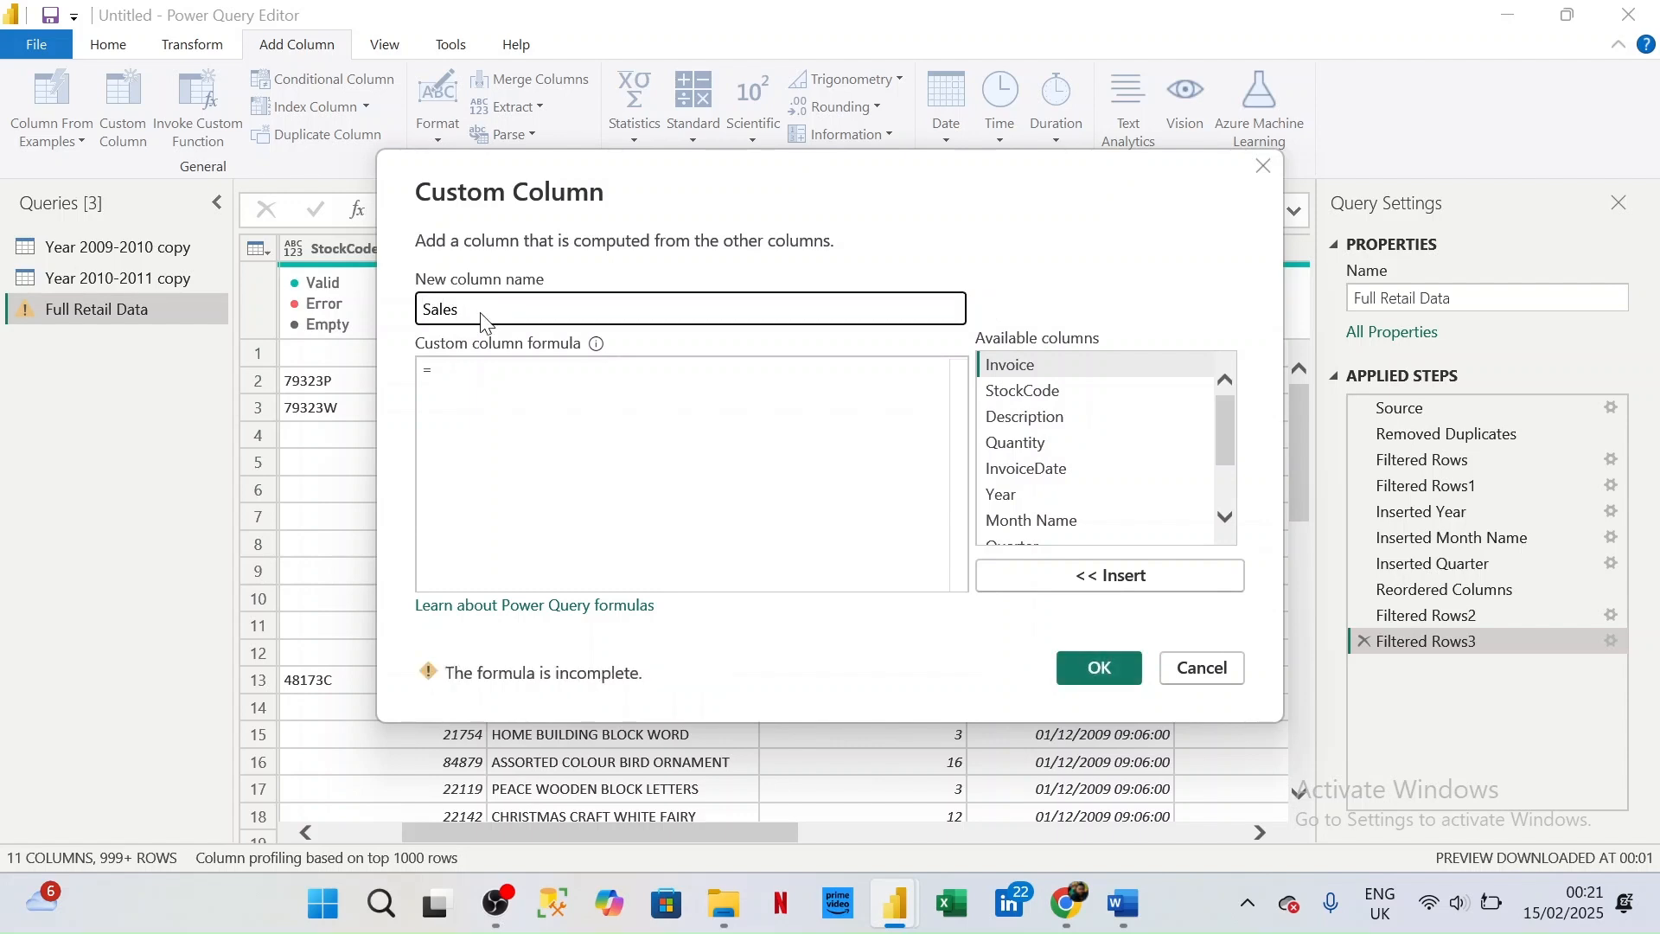
- Define the Sales column's formula as [Quantity]*[Price] and add the column to the query
click(501, 389)
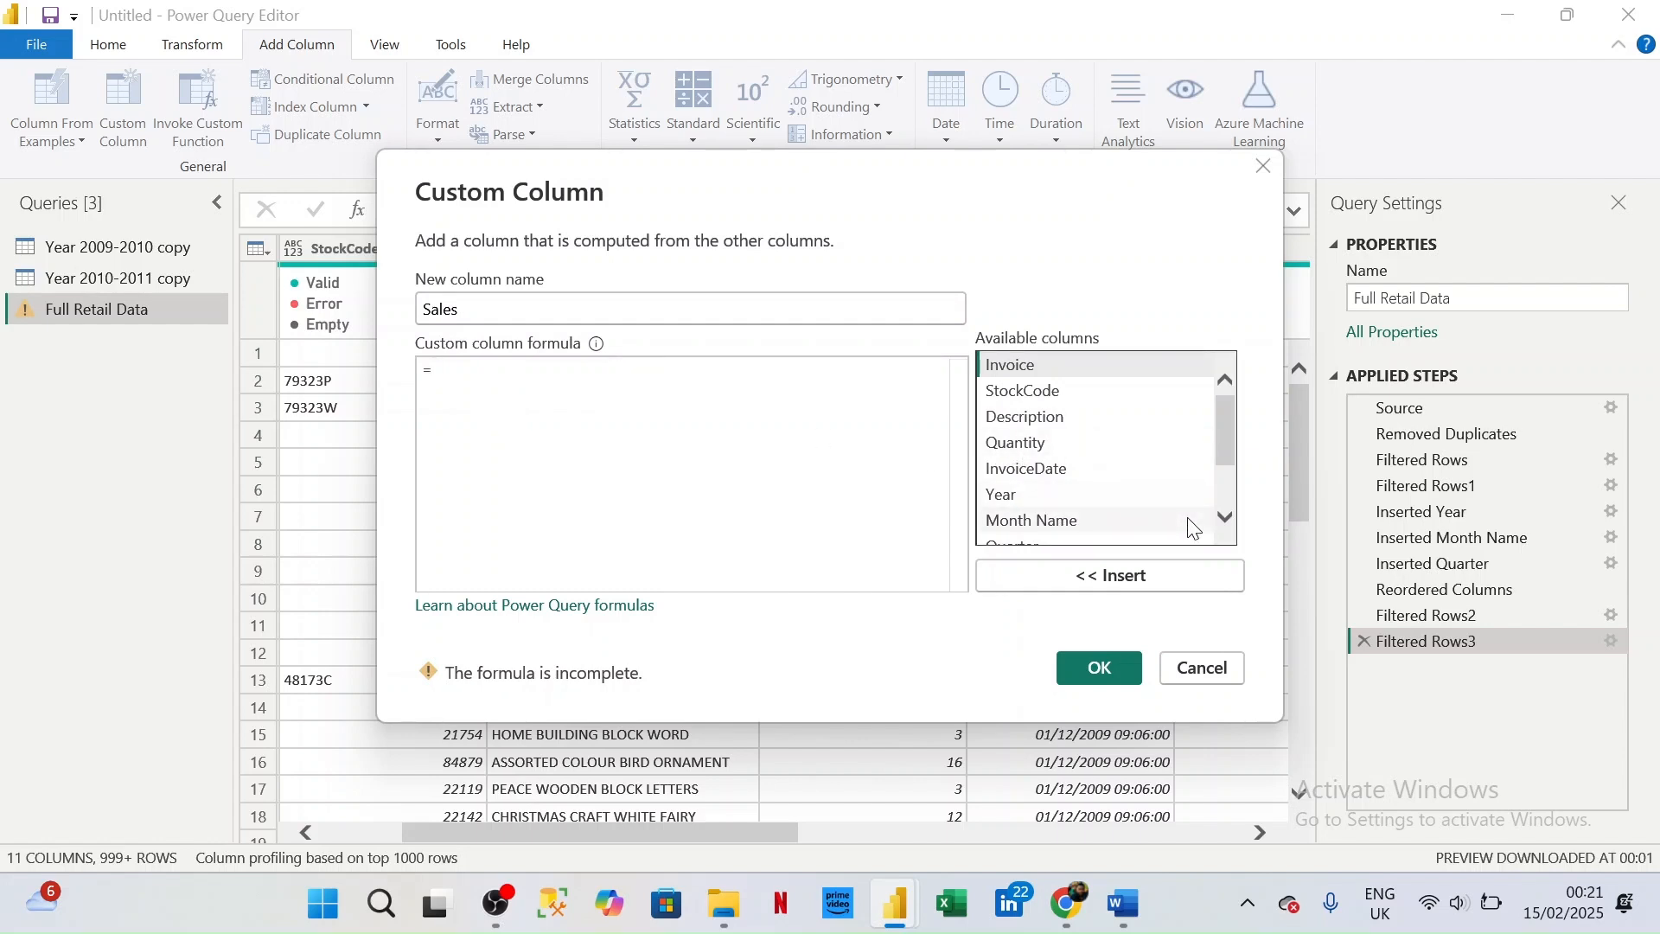
click(1227, 518)
click(1228, 519)
click(1038, 400)
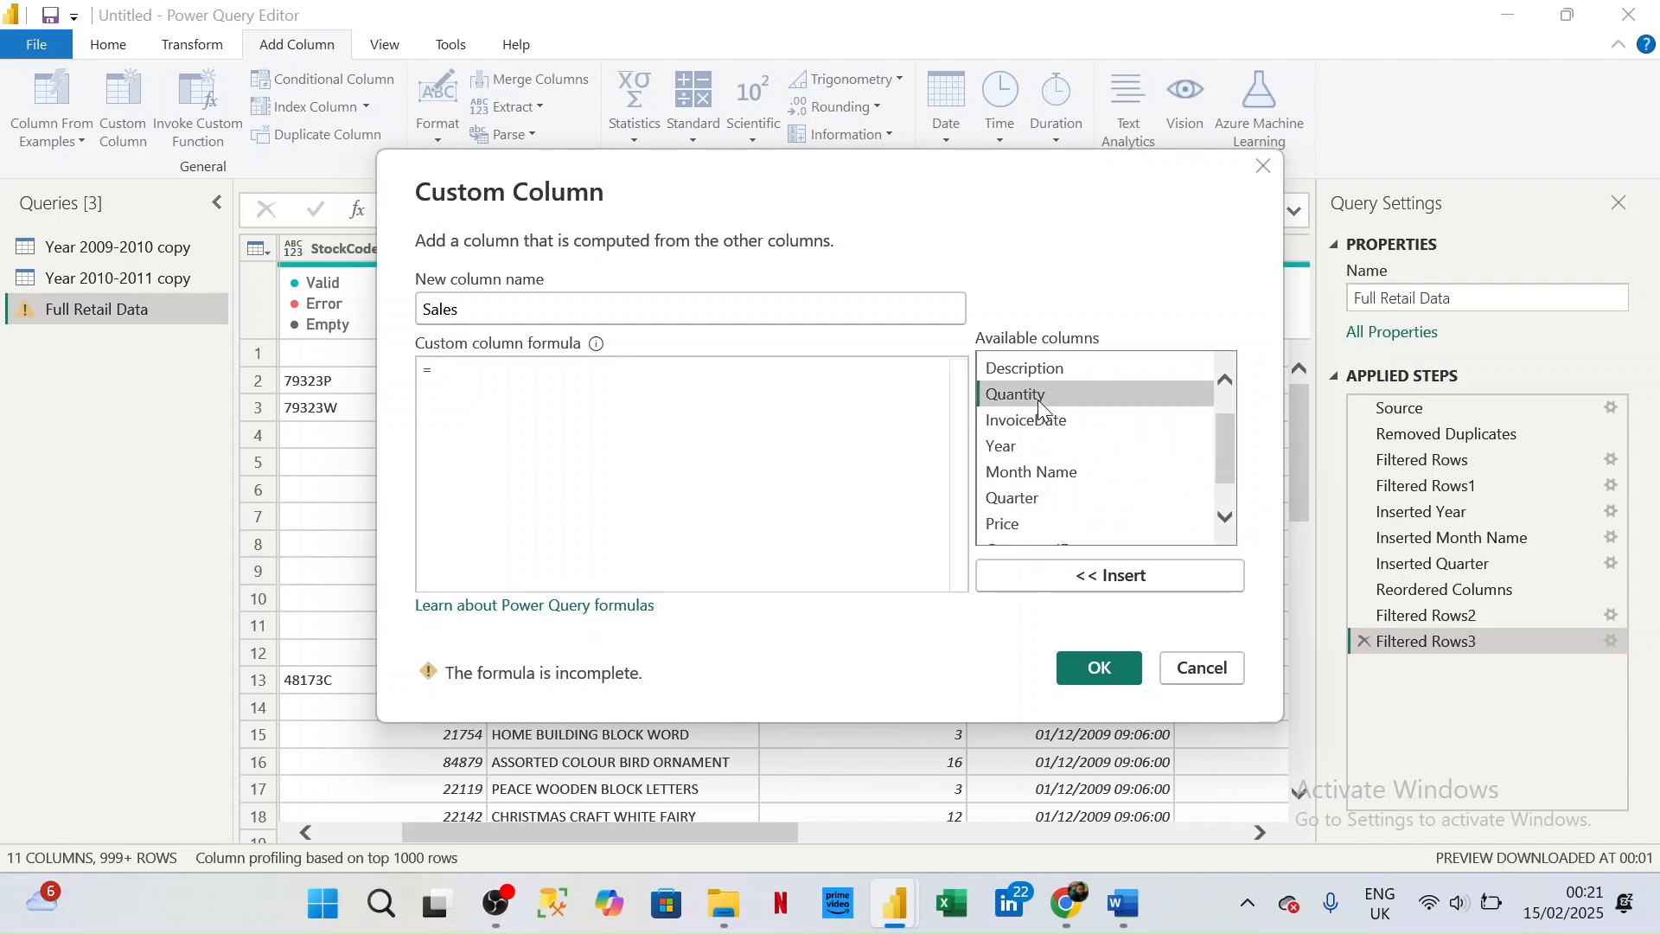
click(1136, 593)
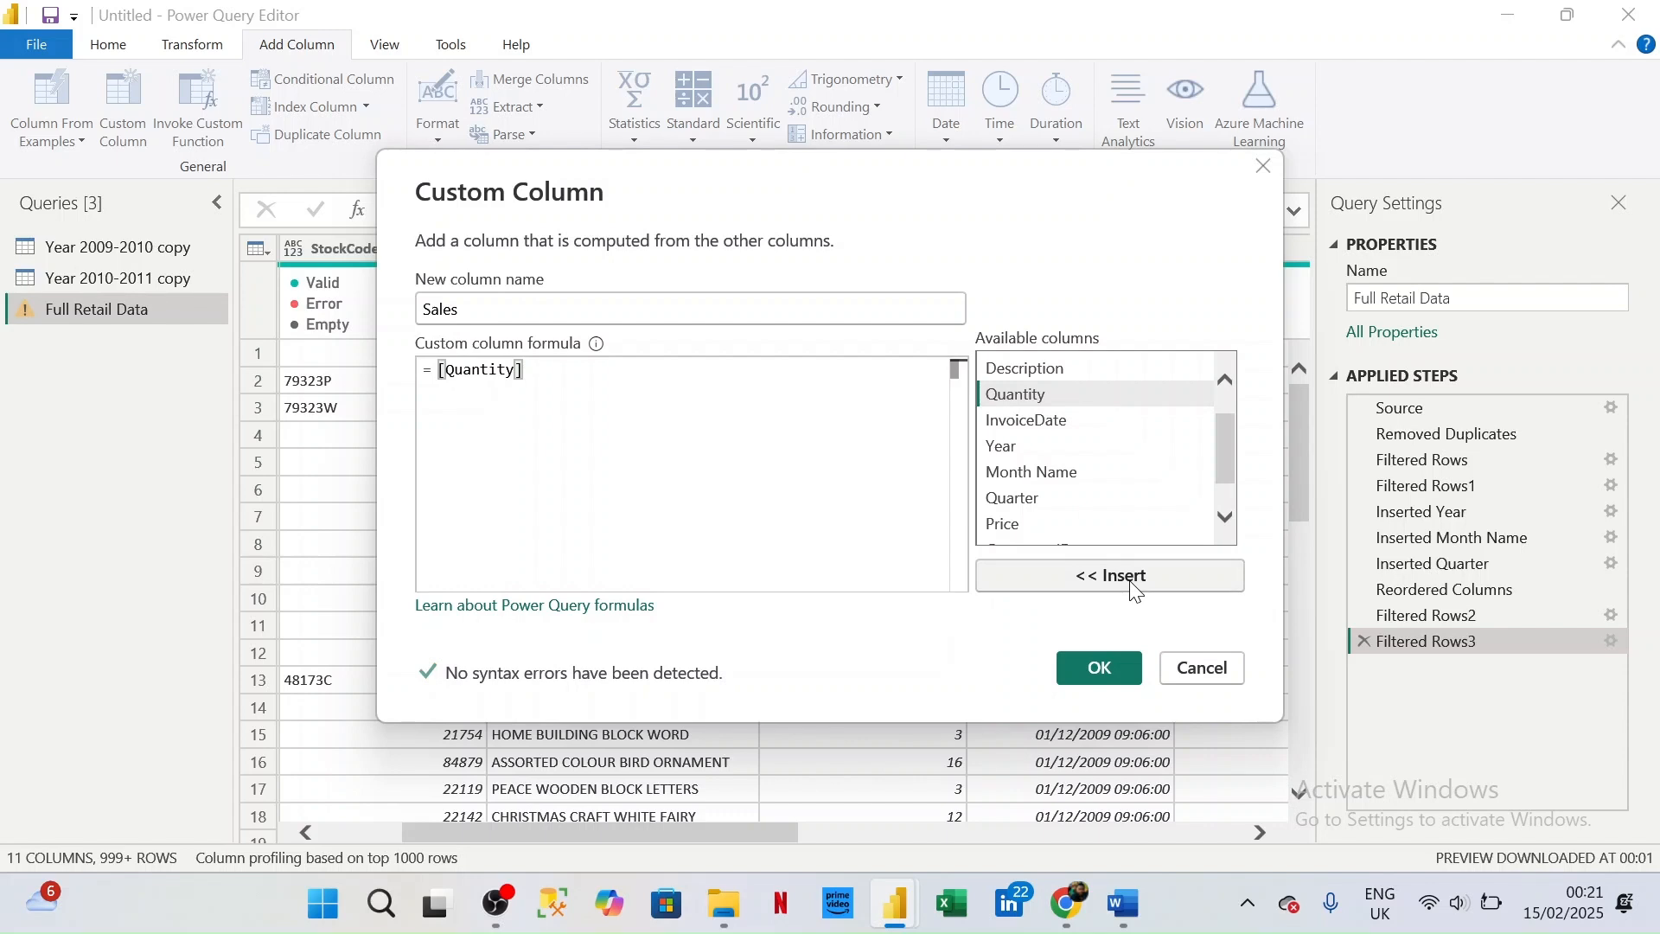
text(*)
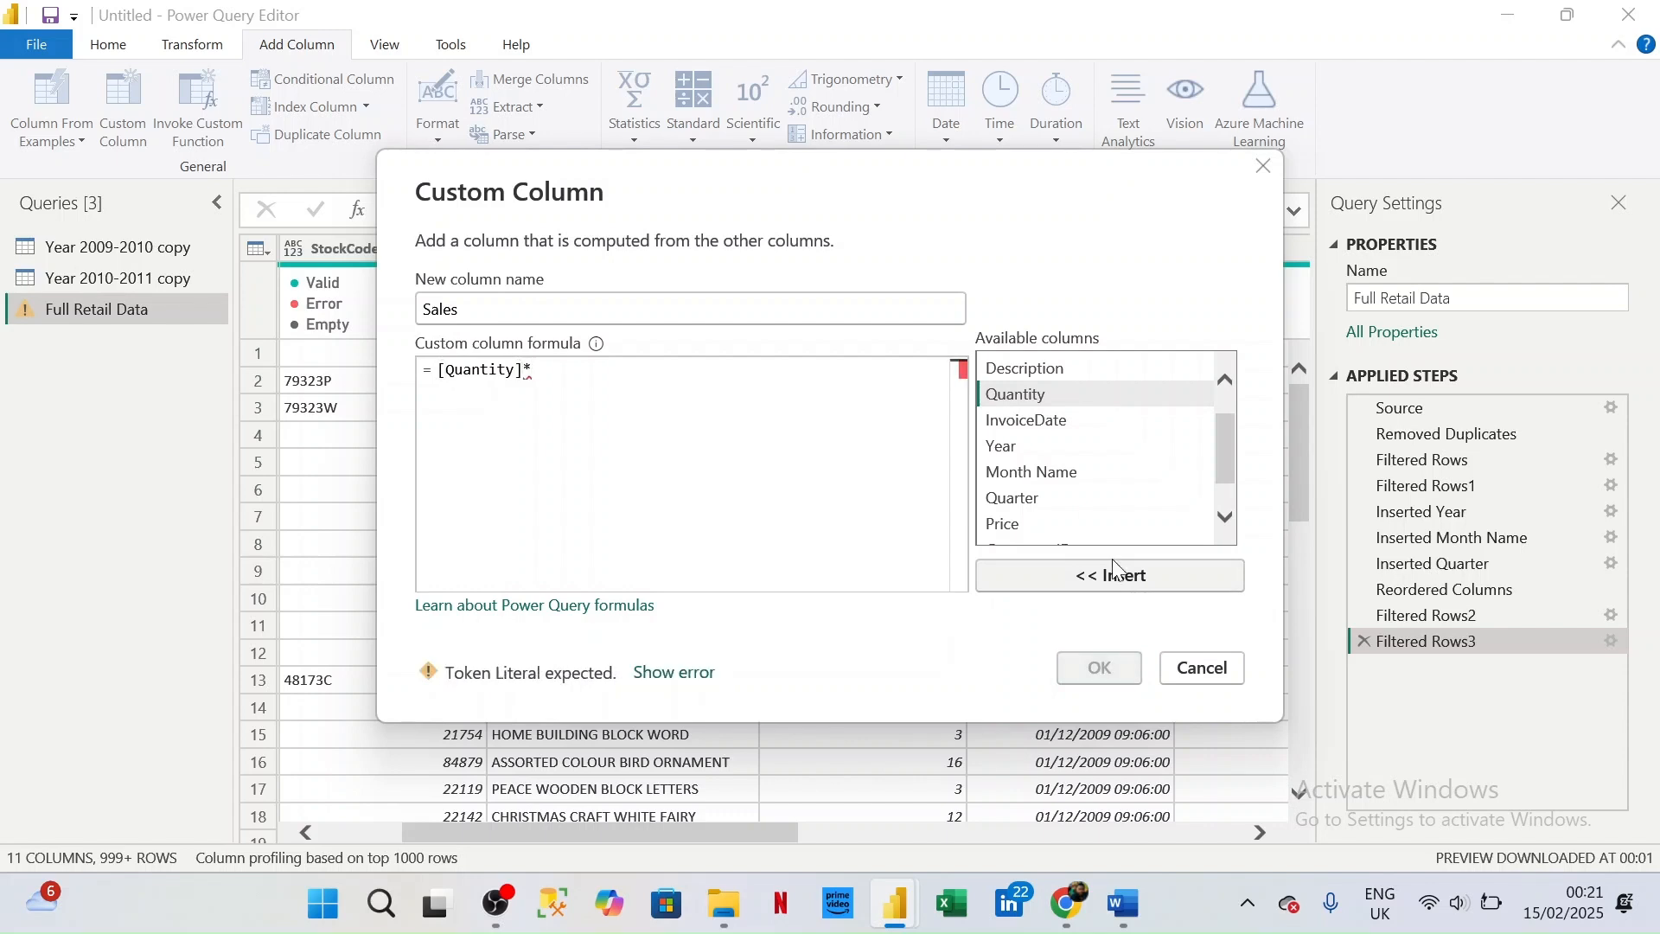
click(1038, 524)
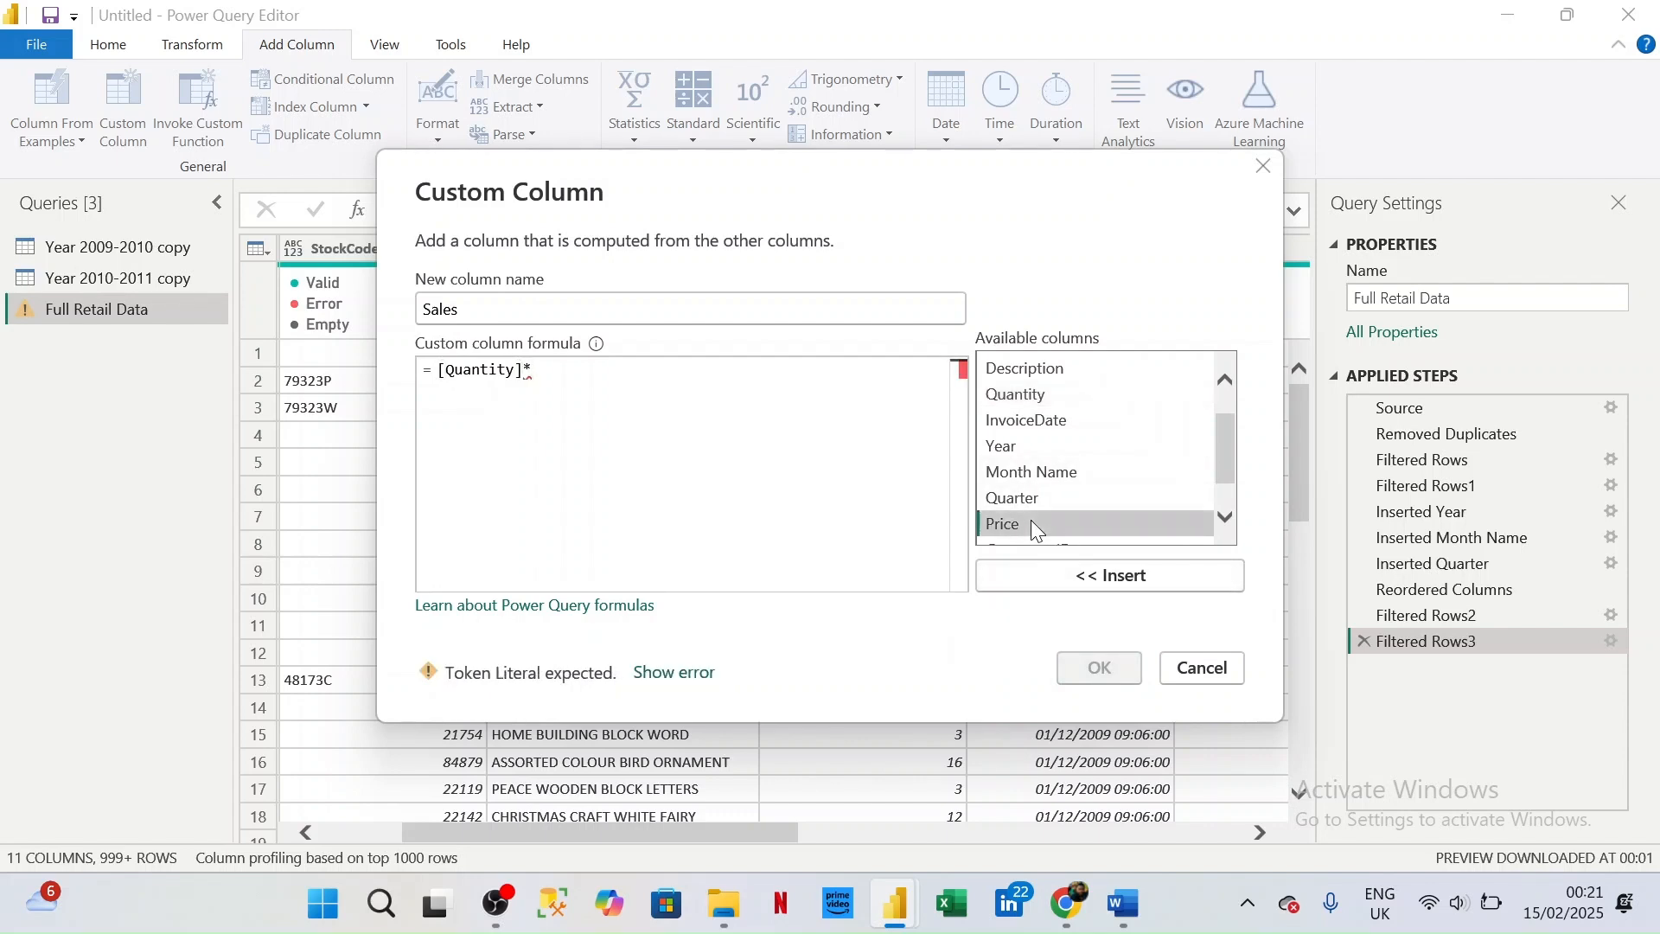
click(1081, 578)
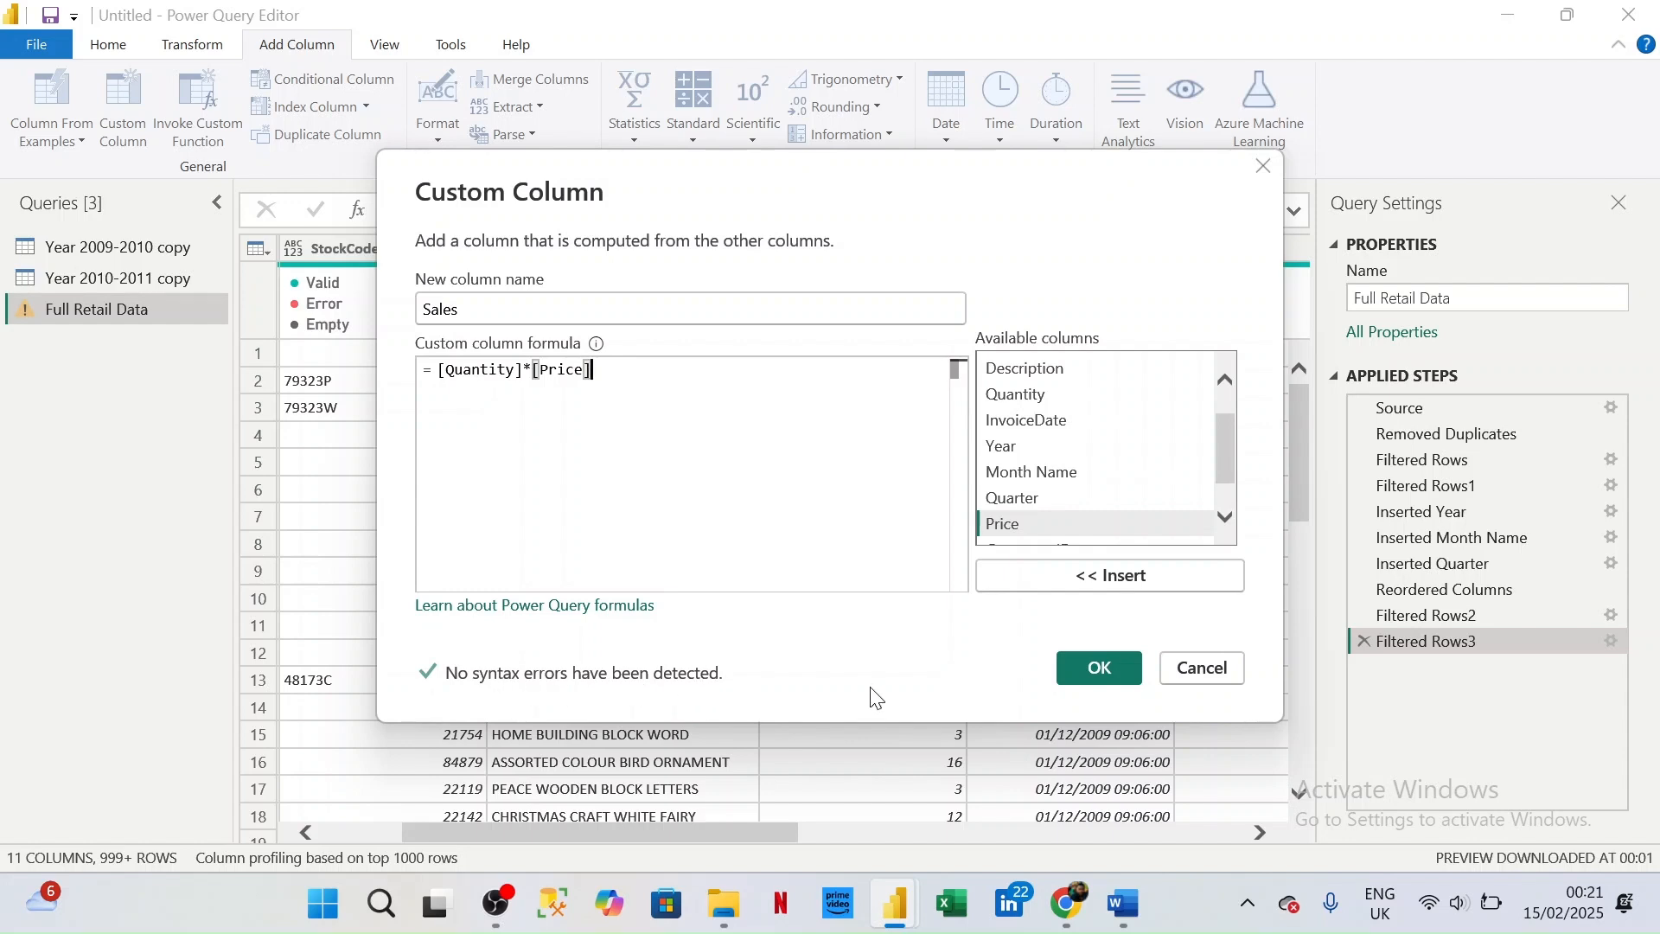
click(1094, 670)
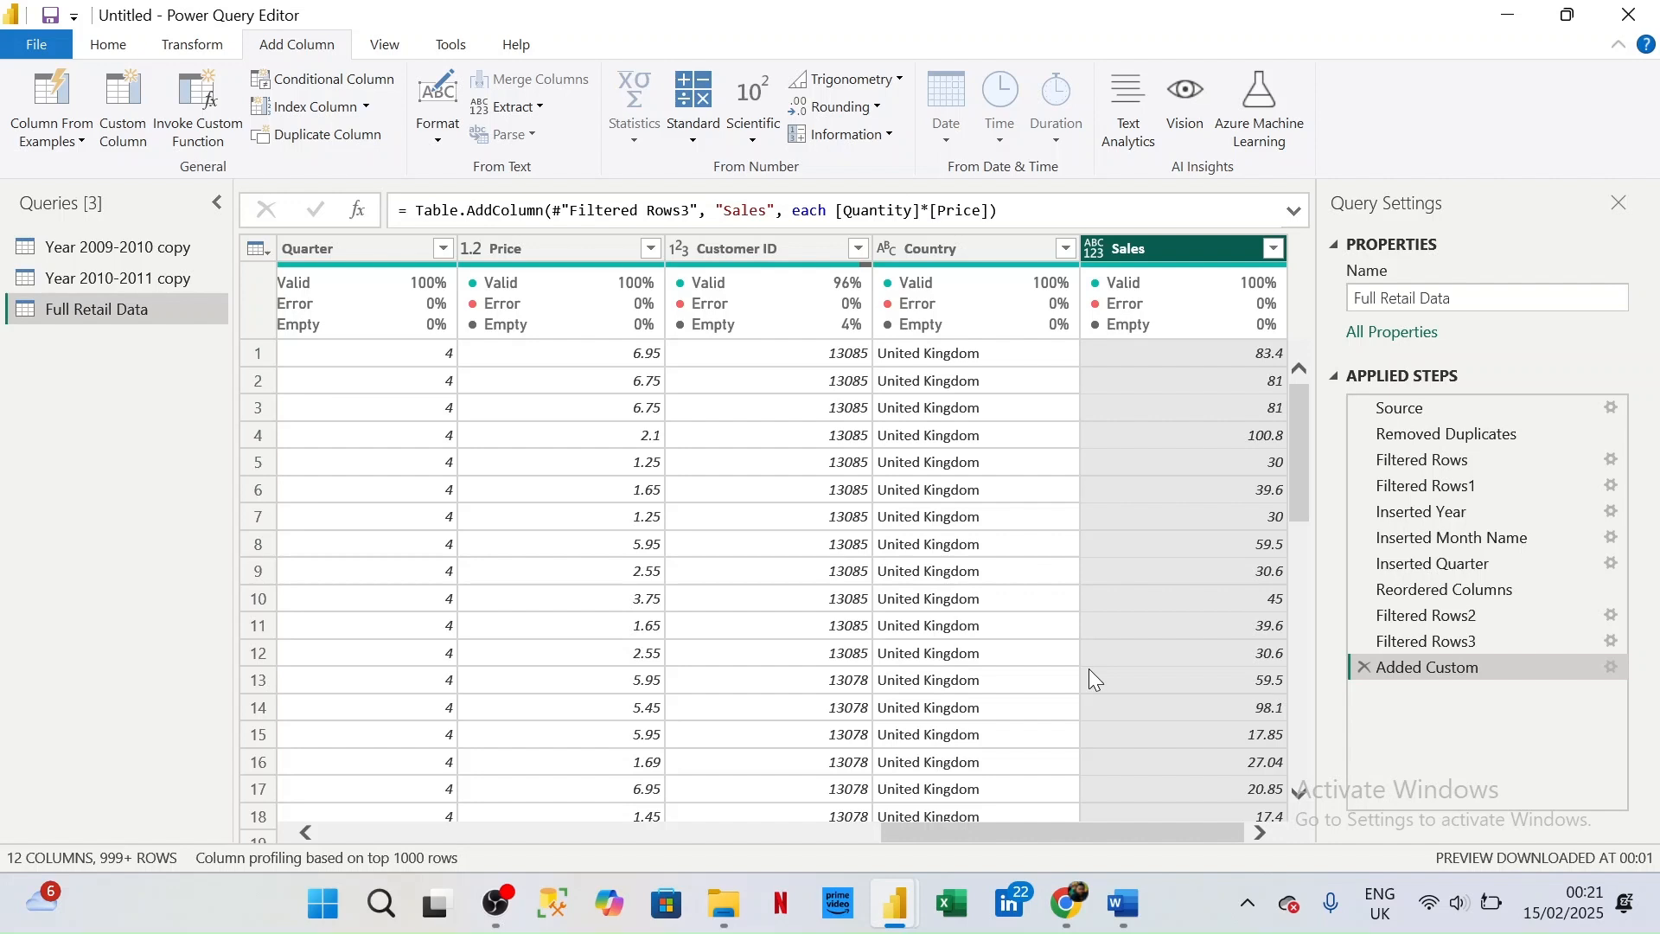
- Set the Sales column's data type to Fixed decimal number
click(1094, 250)
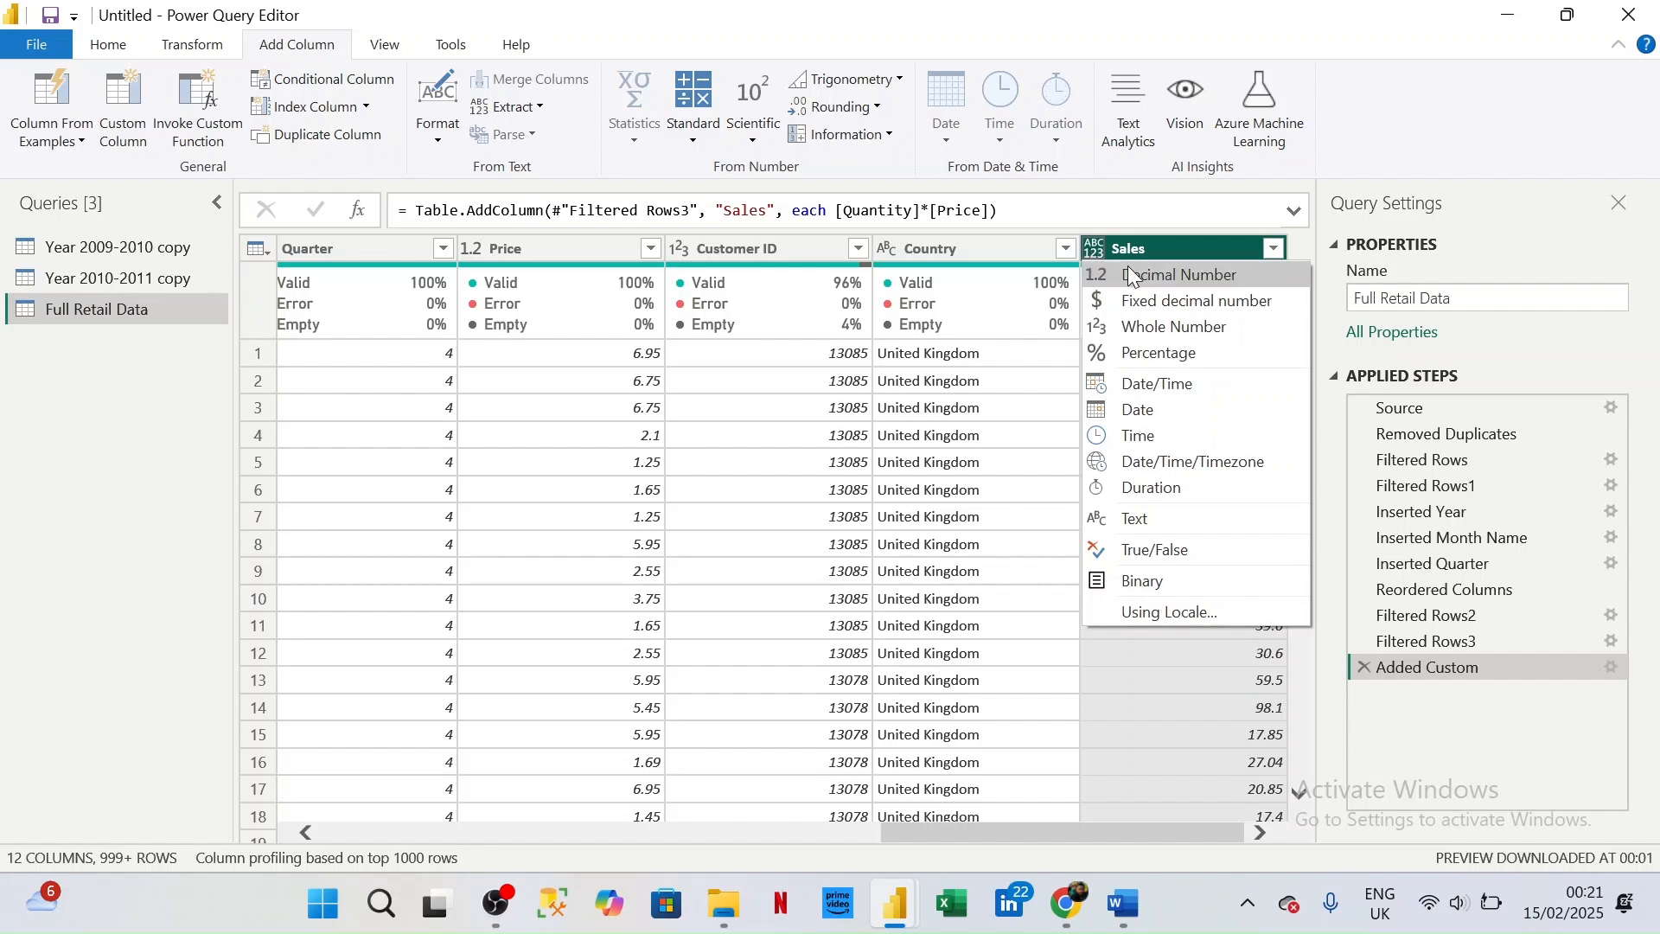
click(1163, 304)
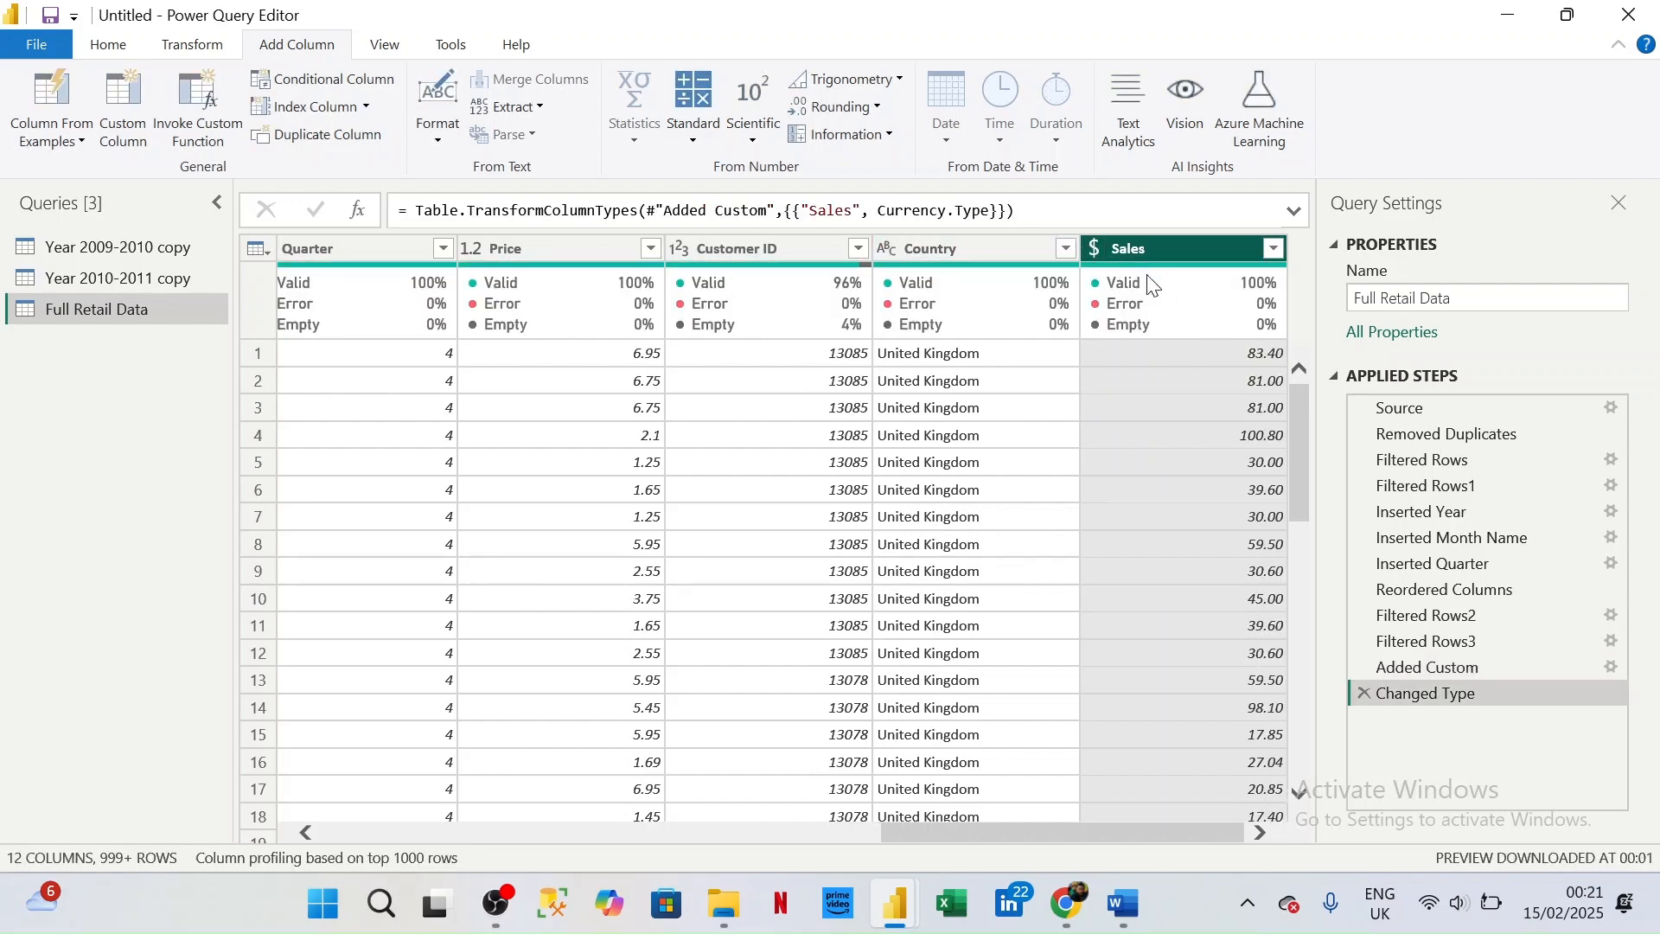
click(110, 45)
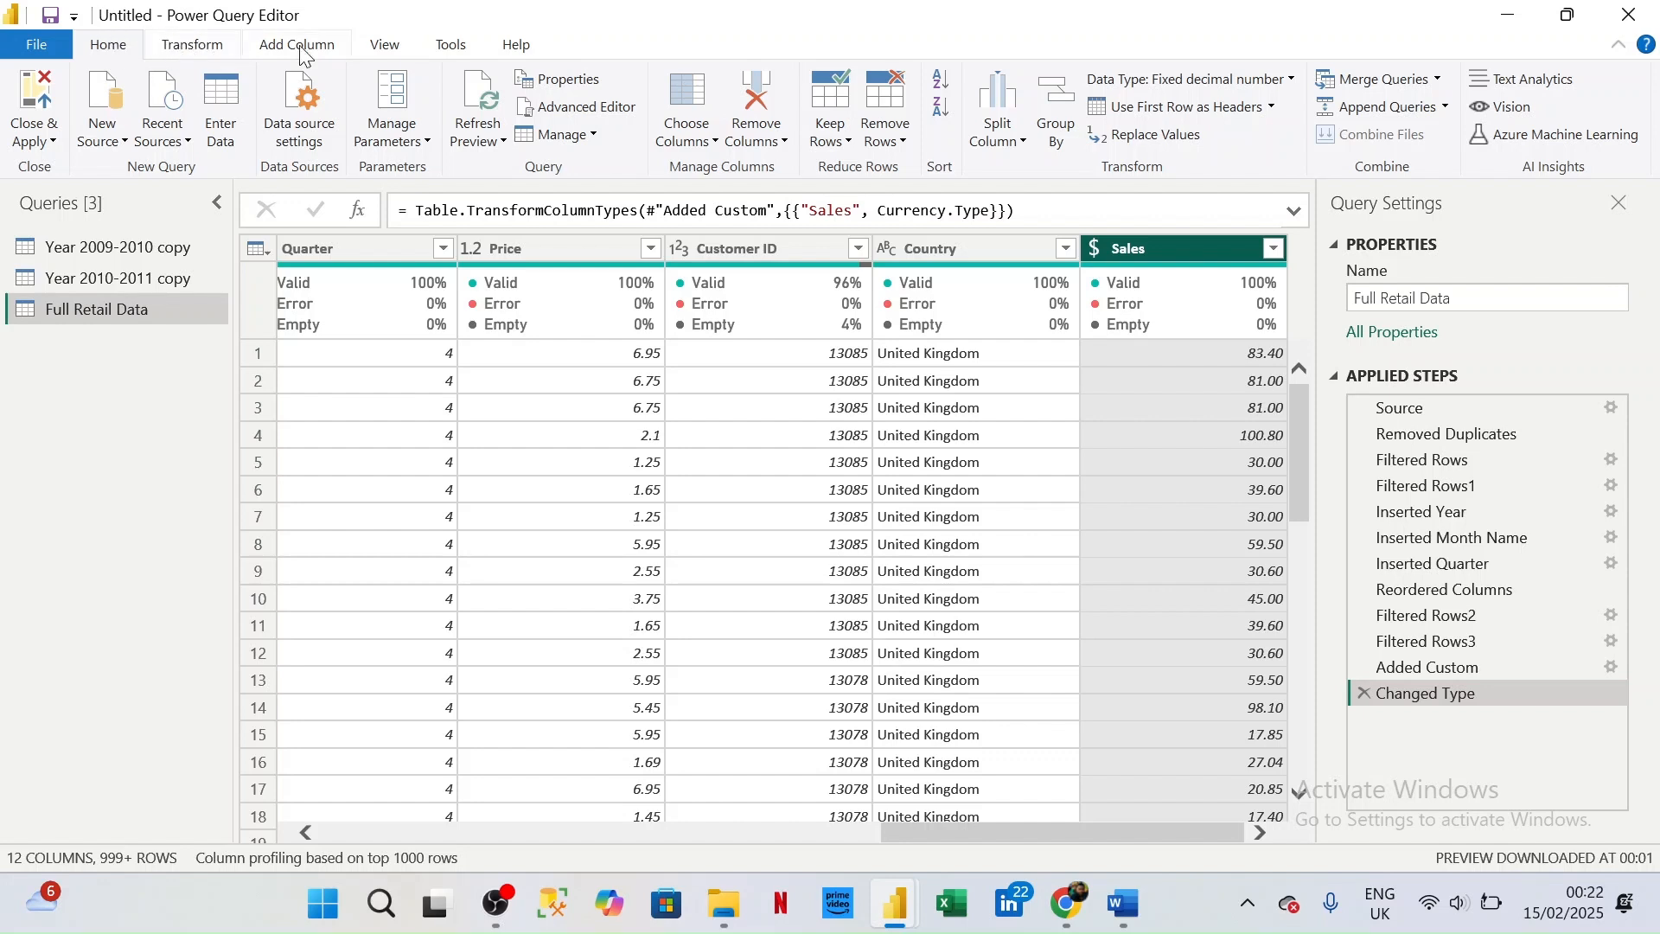
- Change the Sales column's data type to Decimal Number, replacing the current type conversion
click(1095, 250)
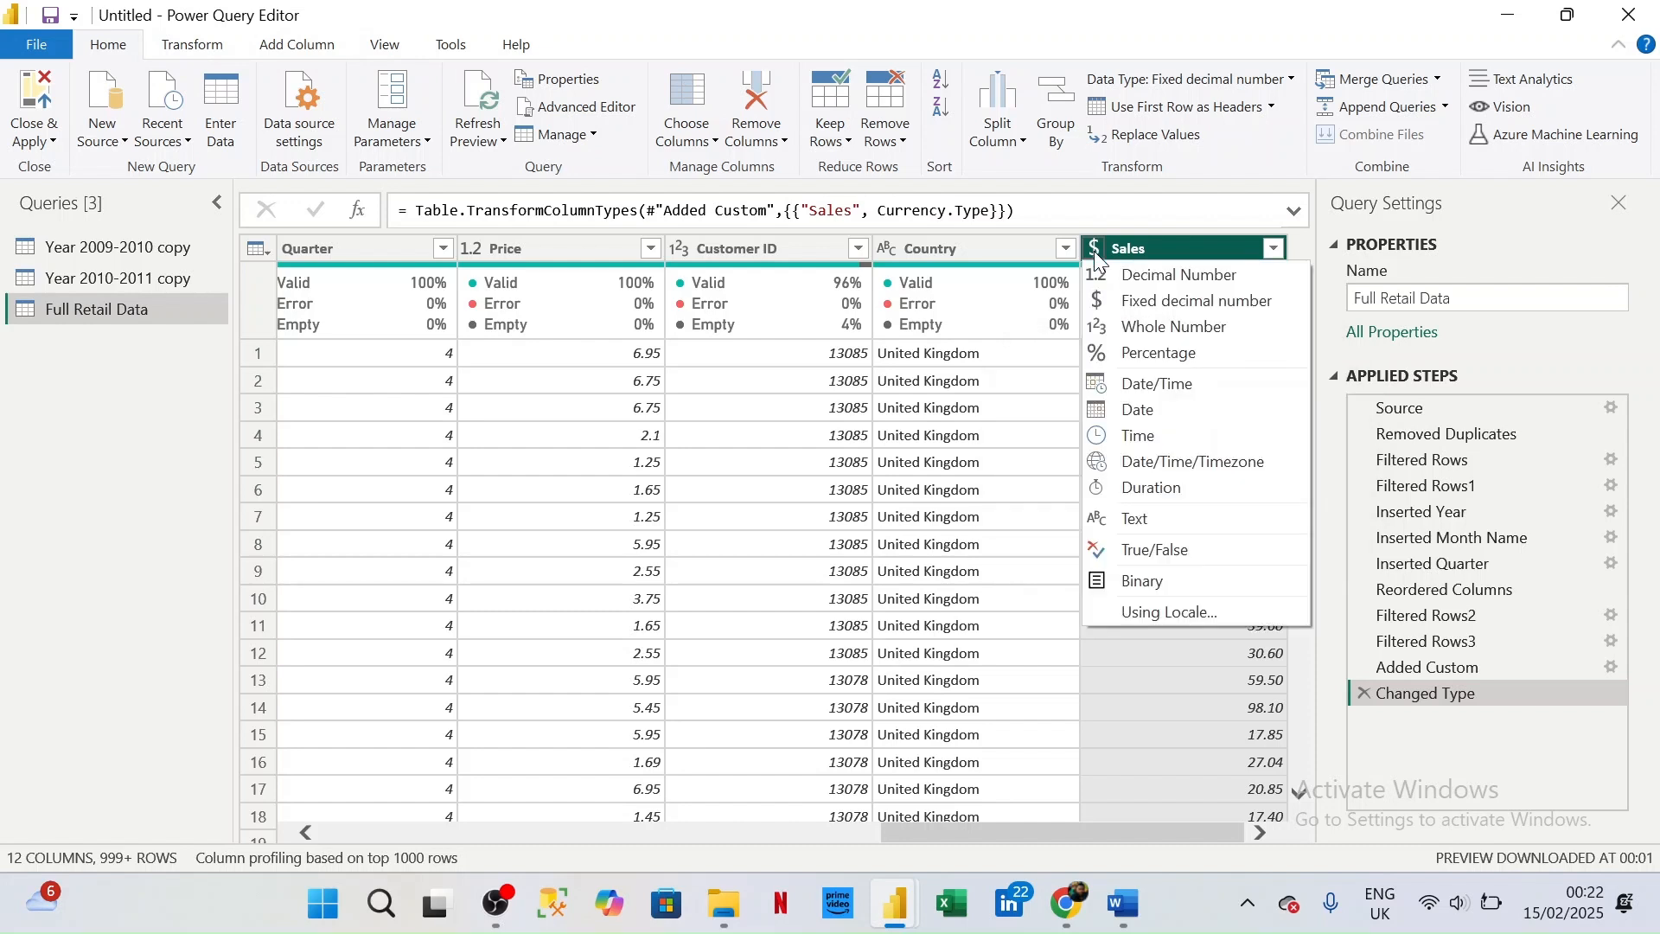
click(1138, 280)
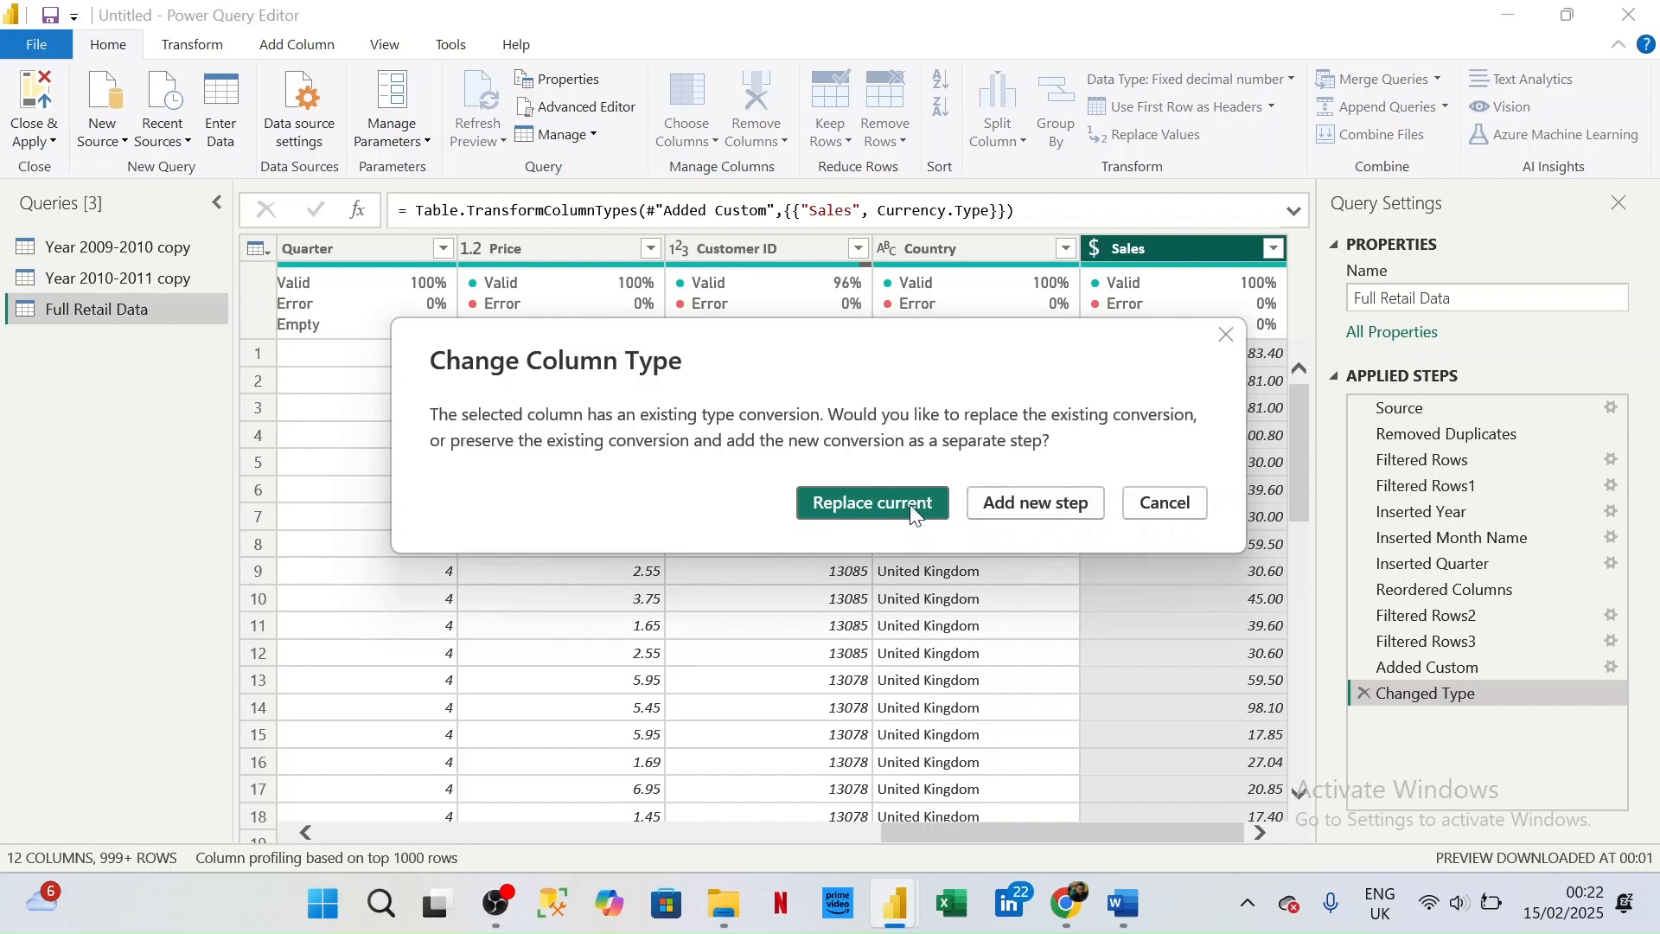
click(875, 507)
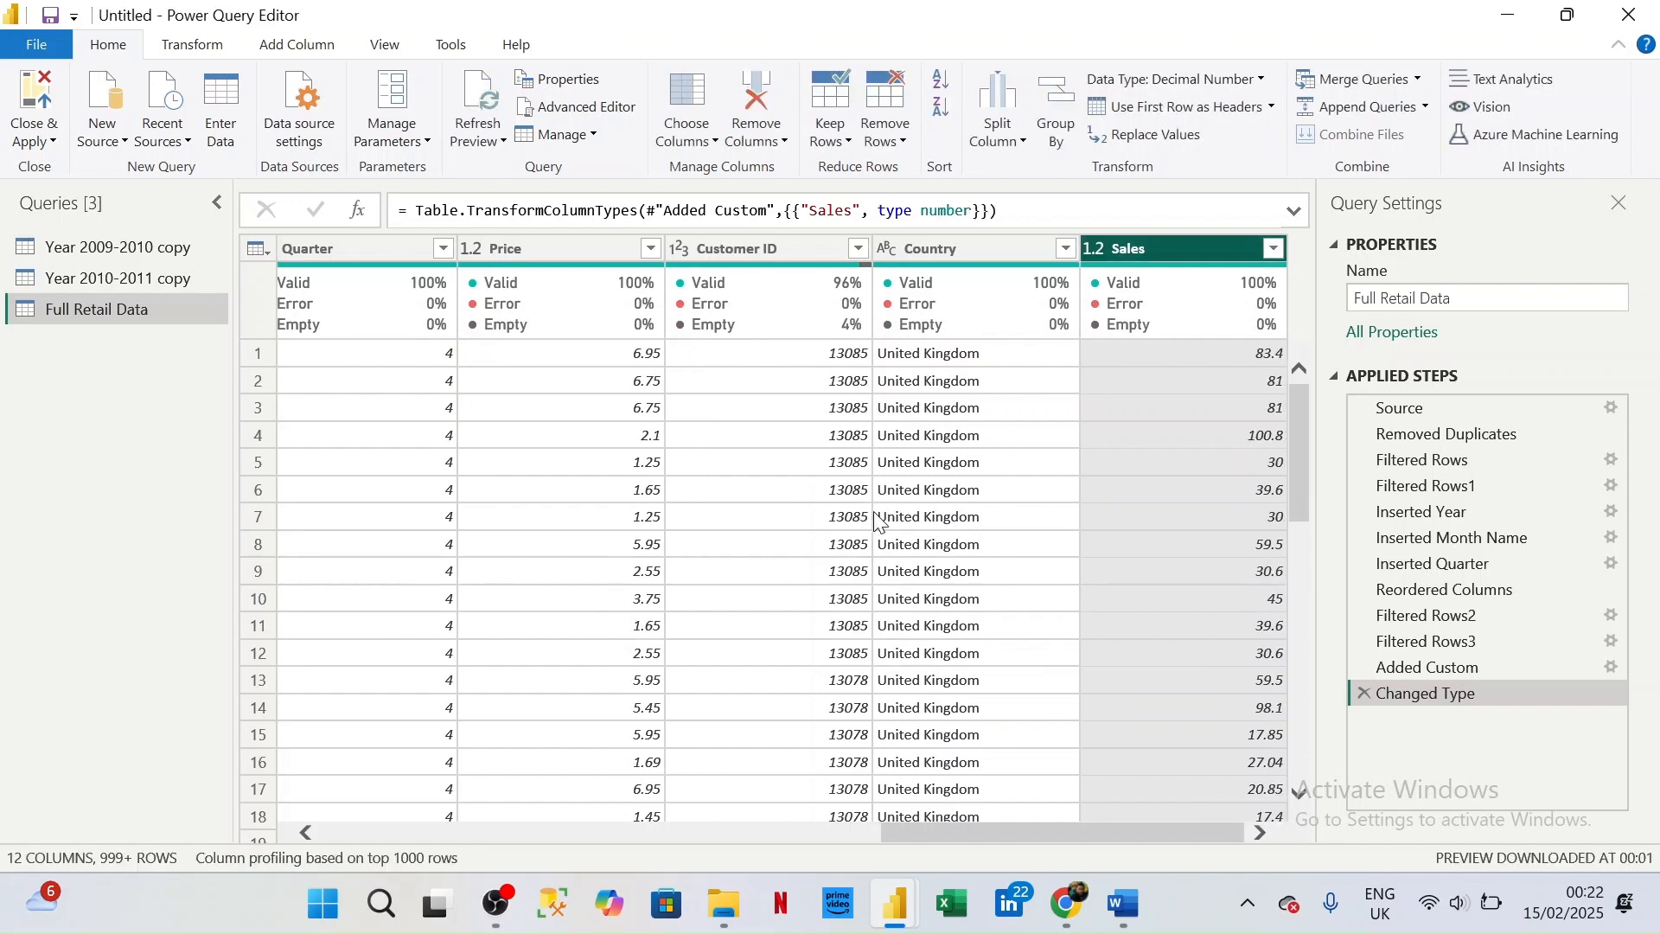
scroll(1206, 484, down, 6)
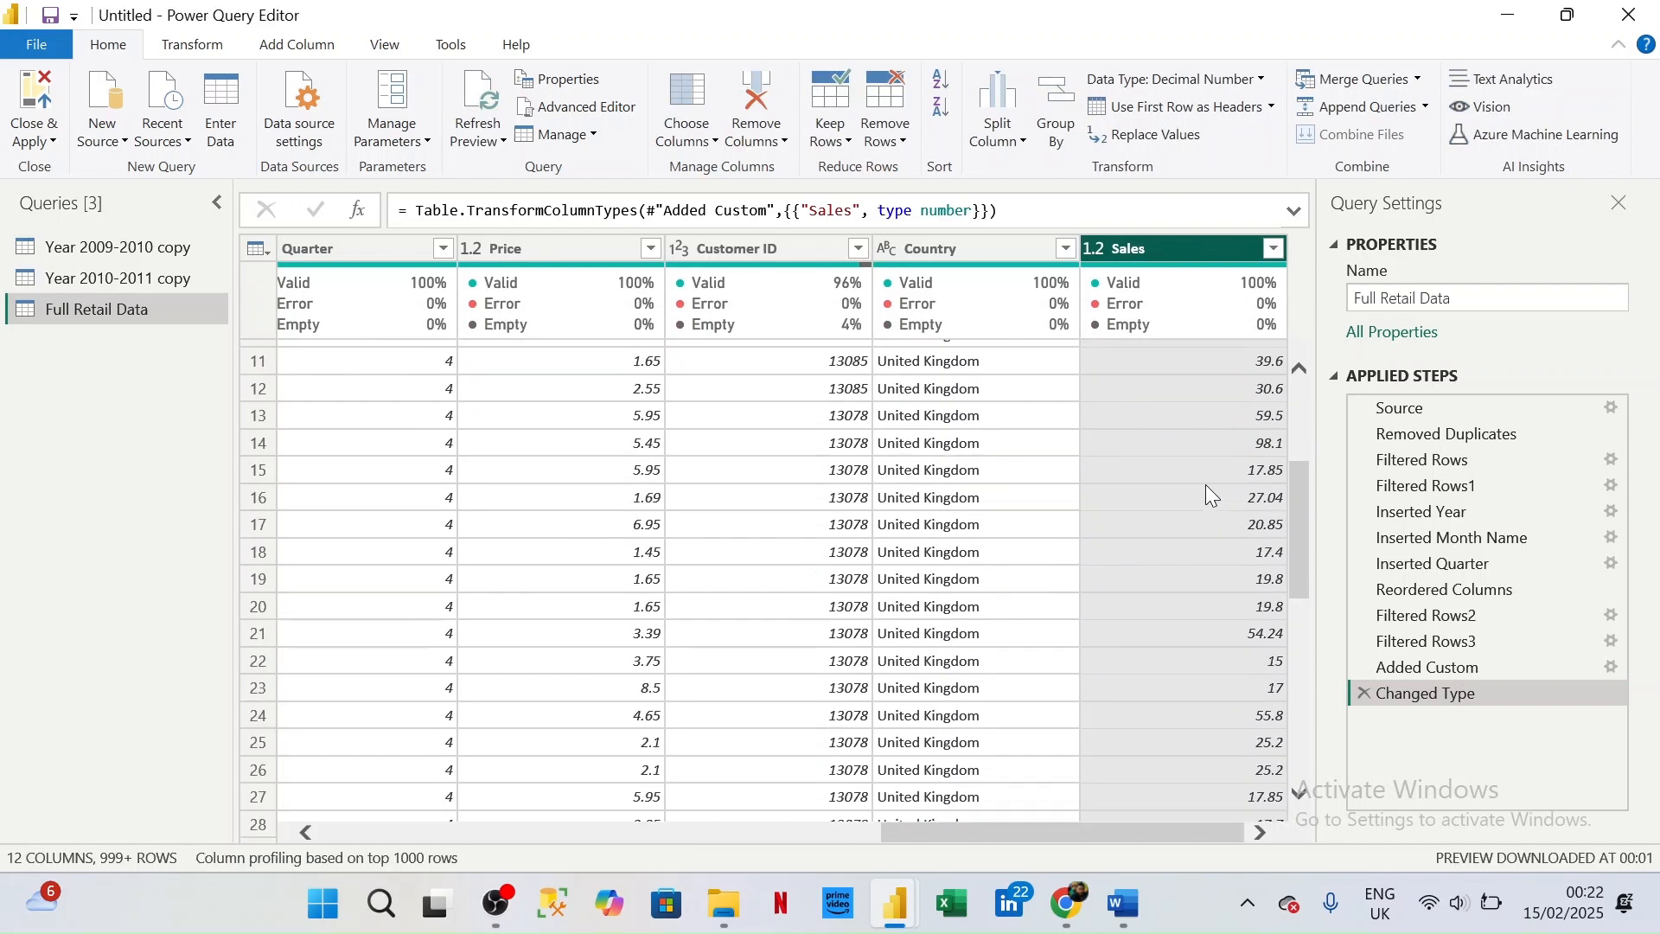
scroll(1206, 485, down, 4)
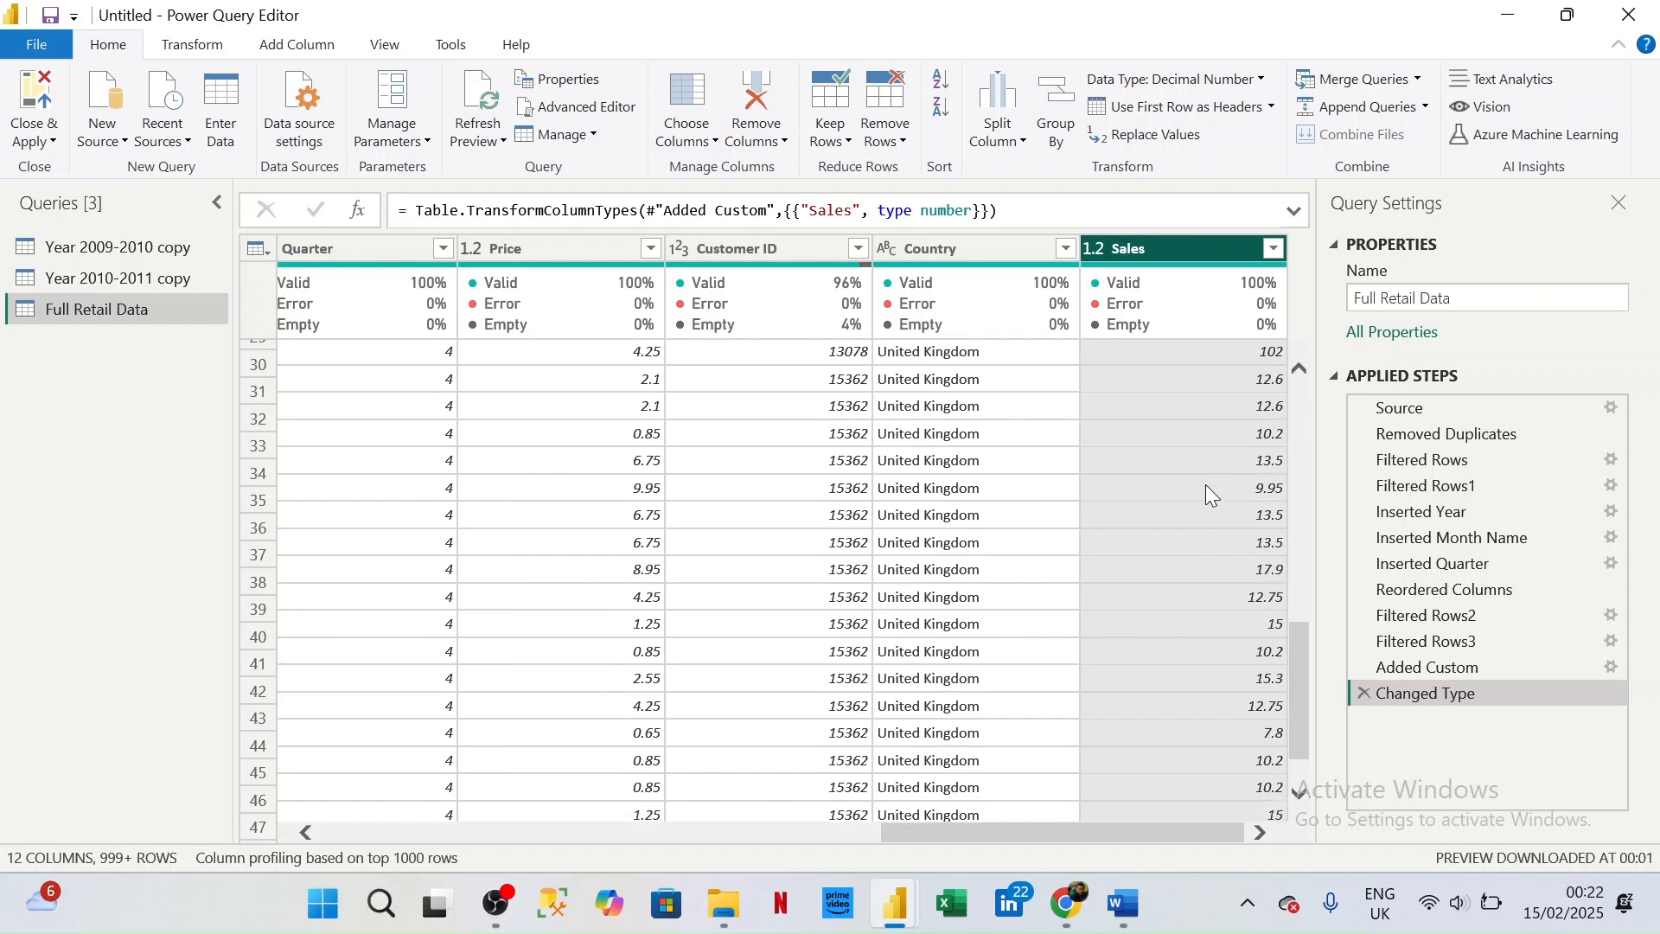
scroll(1206, 484, up, 10)
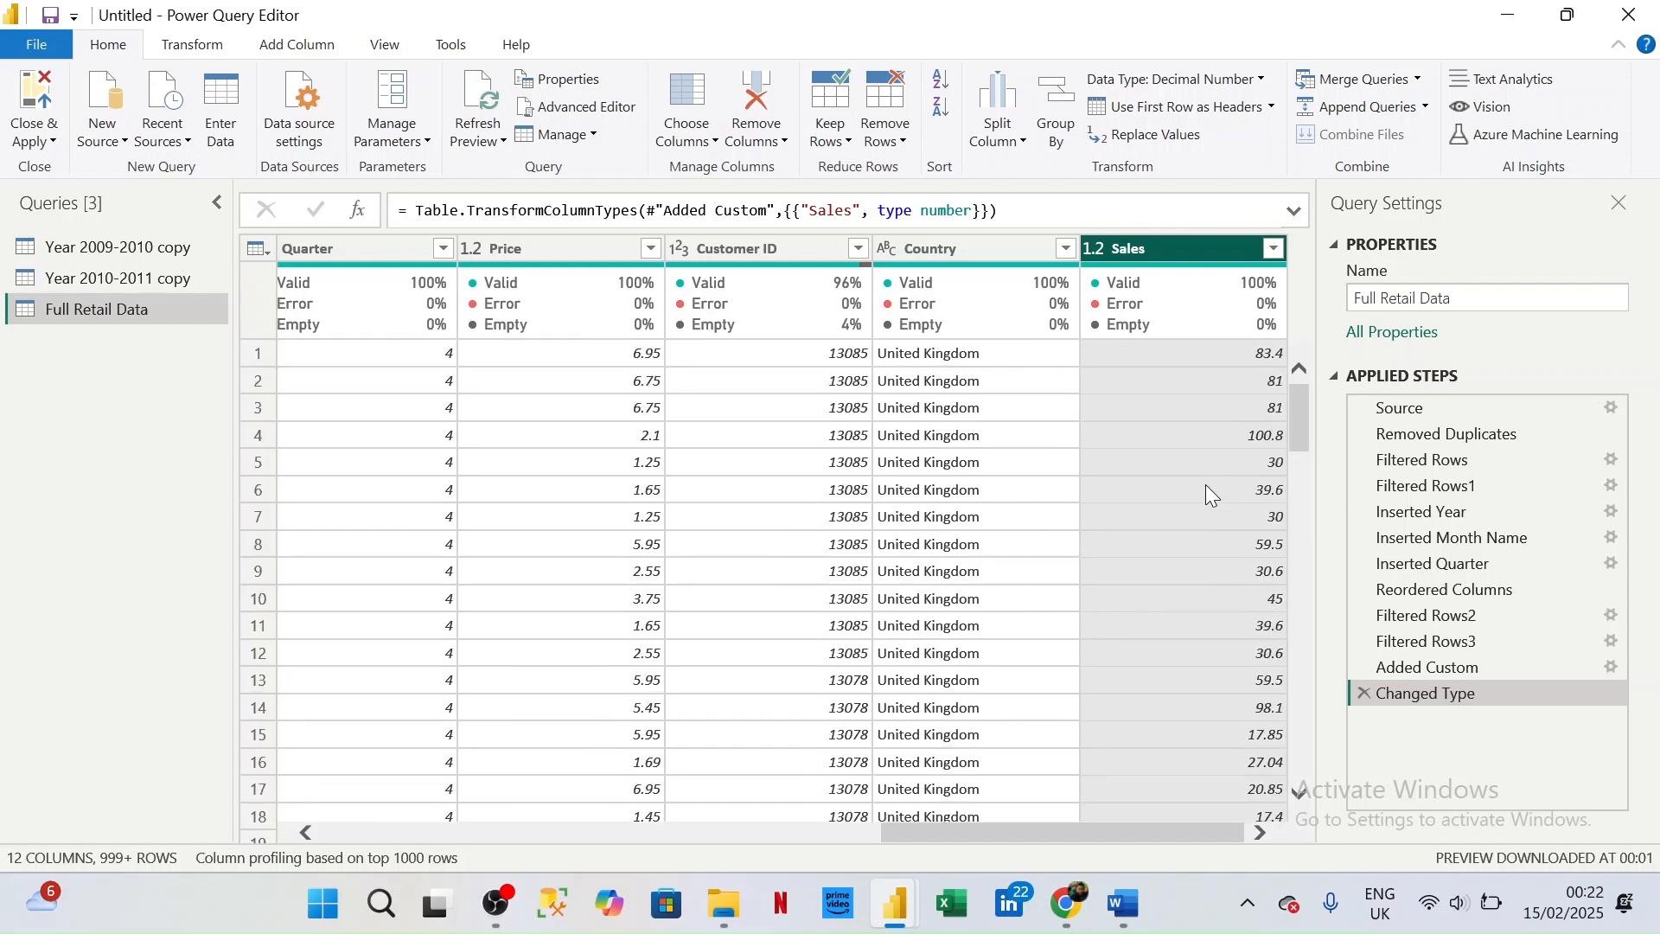
scroll(847, 564, left, 3)
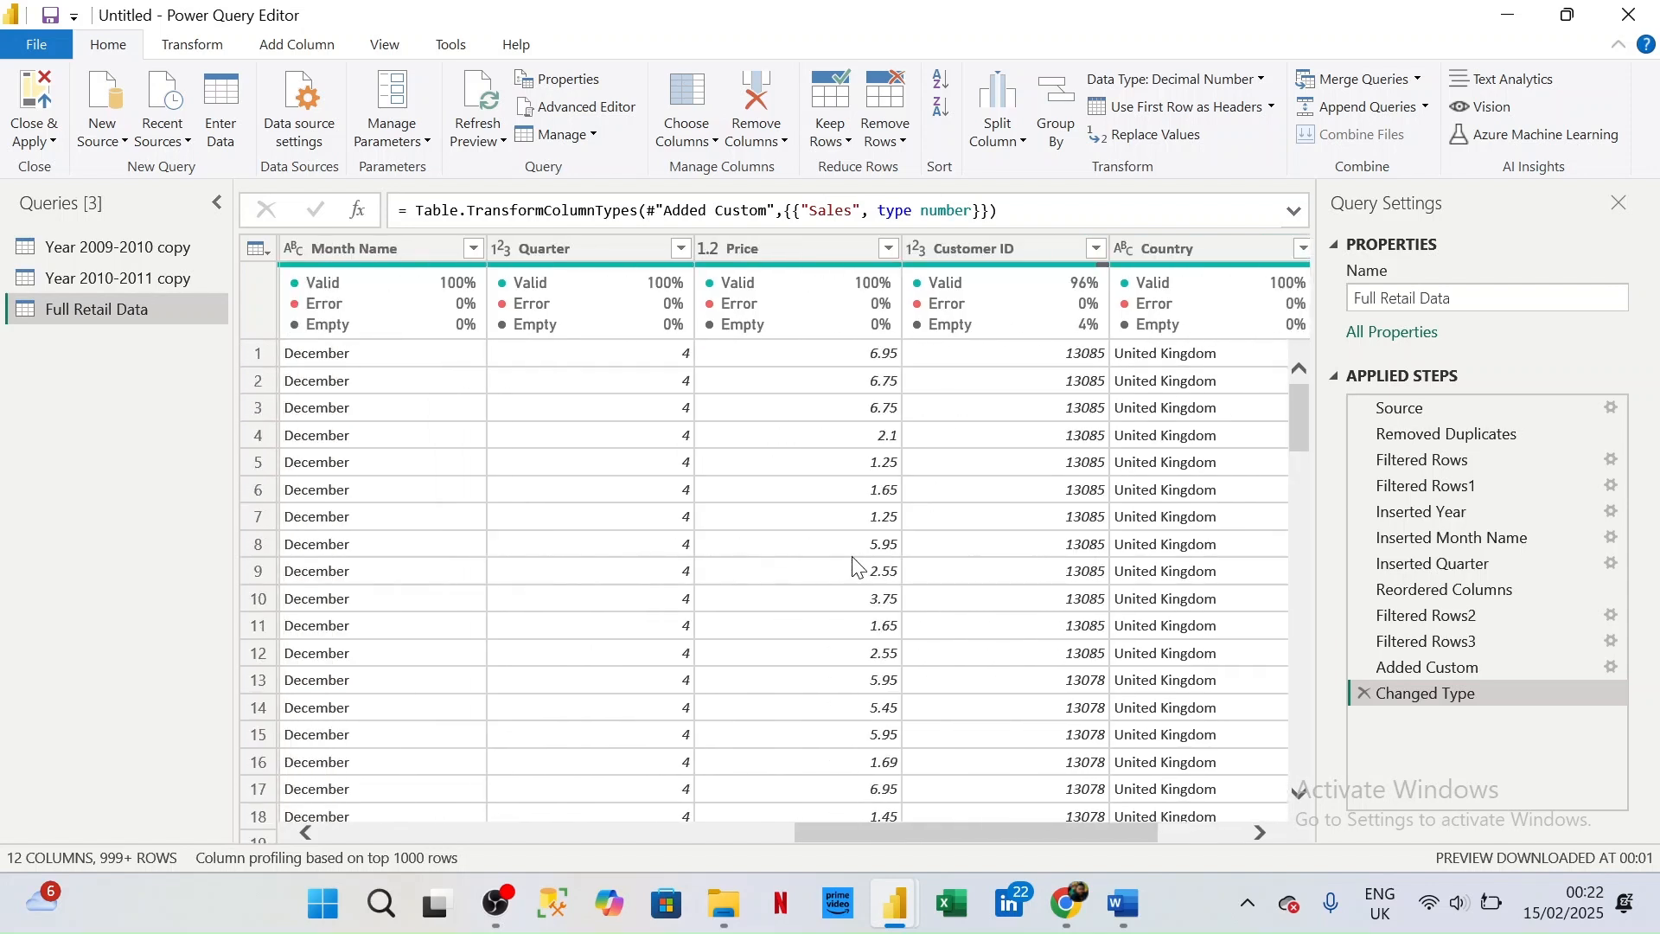
scroll(854, 566, left, 8)
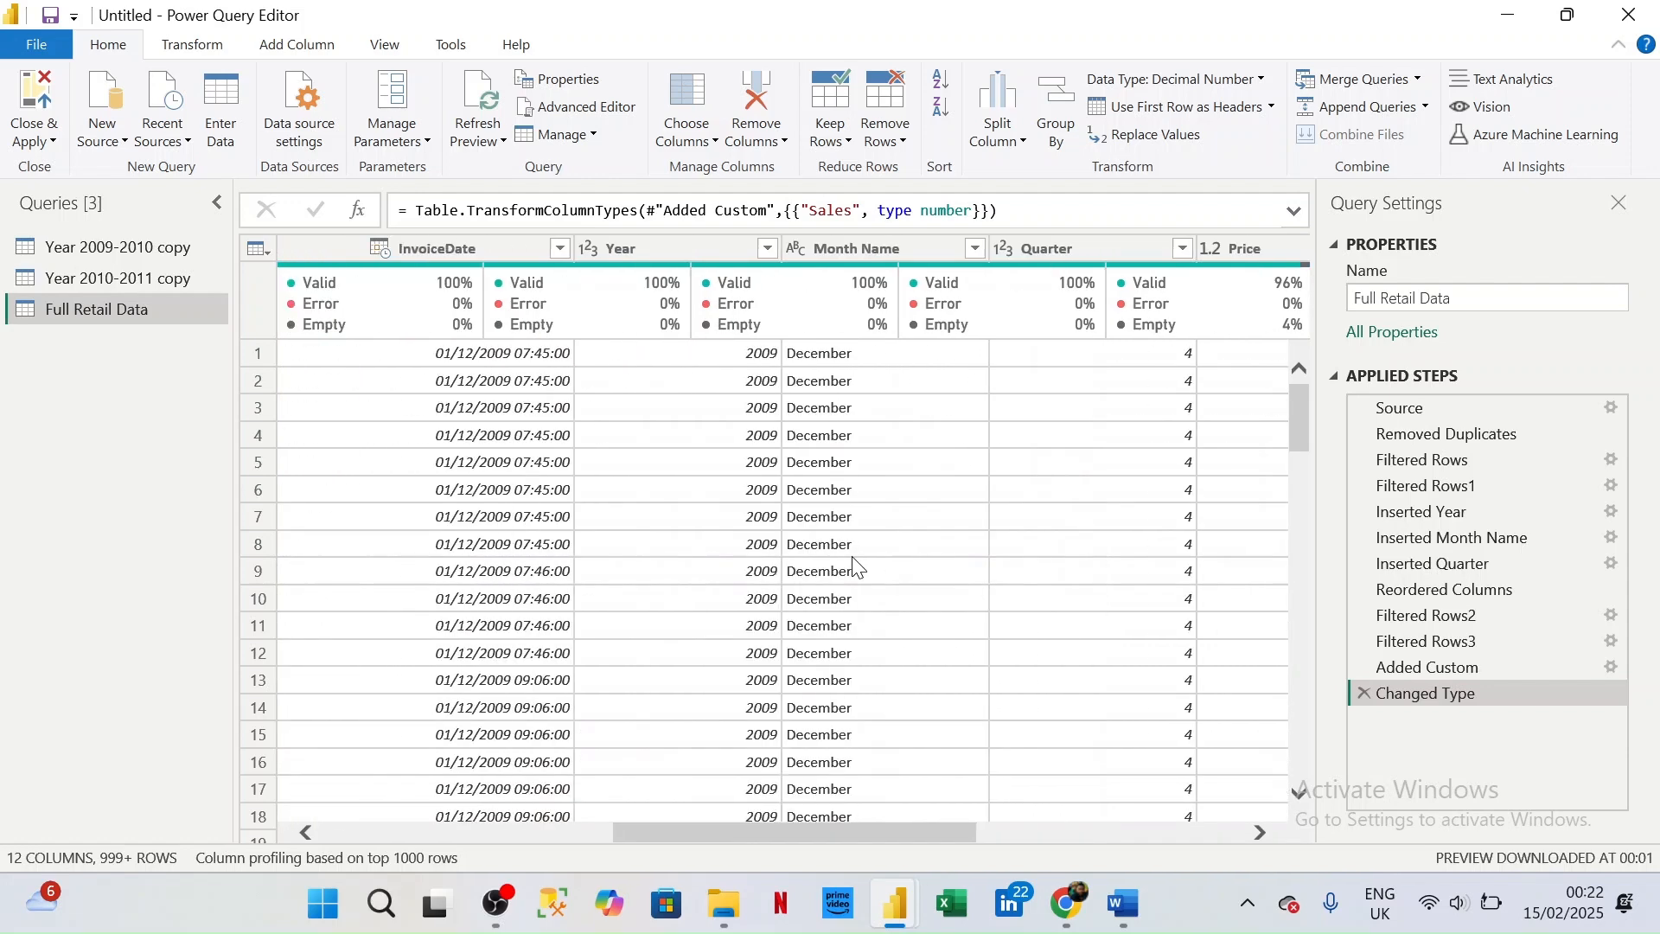
- Examine the column quality indicators of all Full Retail Data columns from Invoice through Sales for errors and empty values
scroll(855, 566, left, 3)
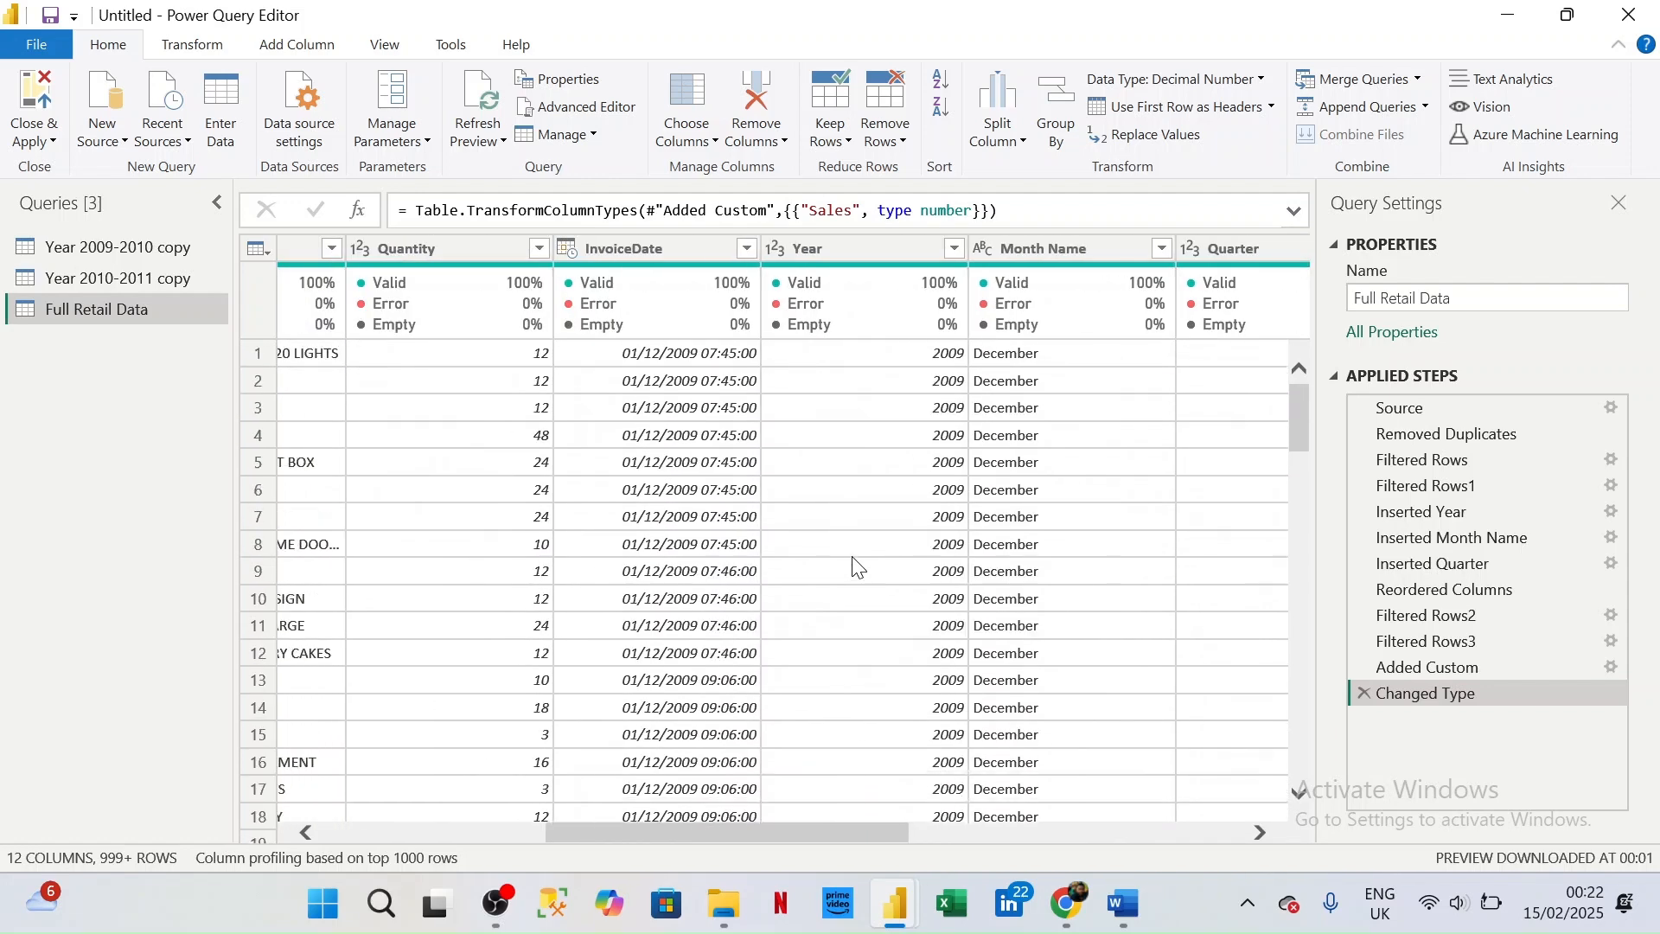
scroll(858, 567, left, 6)
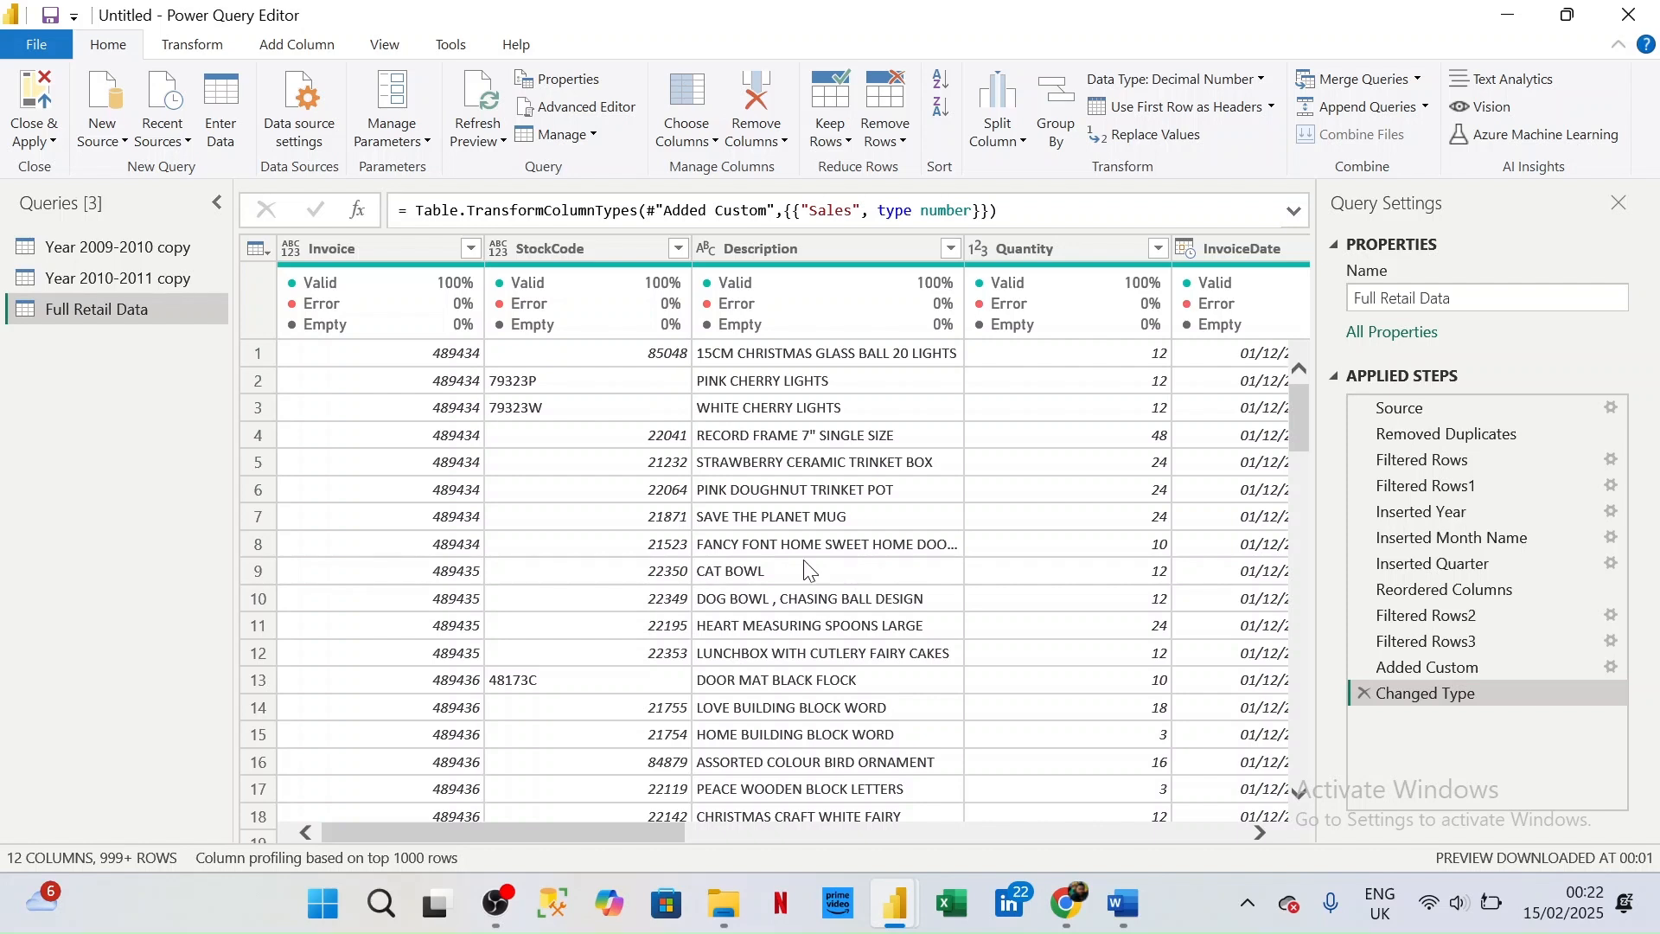
mouse_move(406, 293)
mouse_move(357, 305)
click(372, 43)
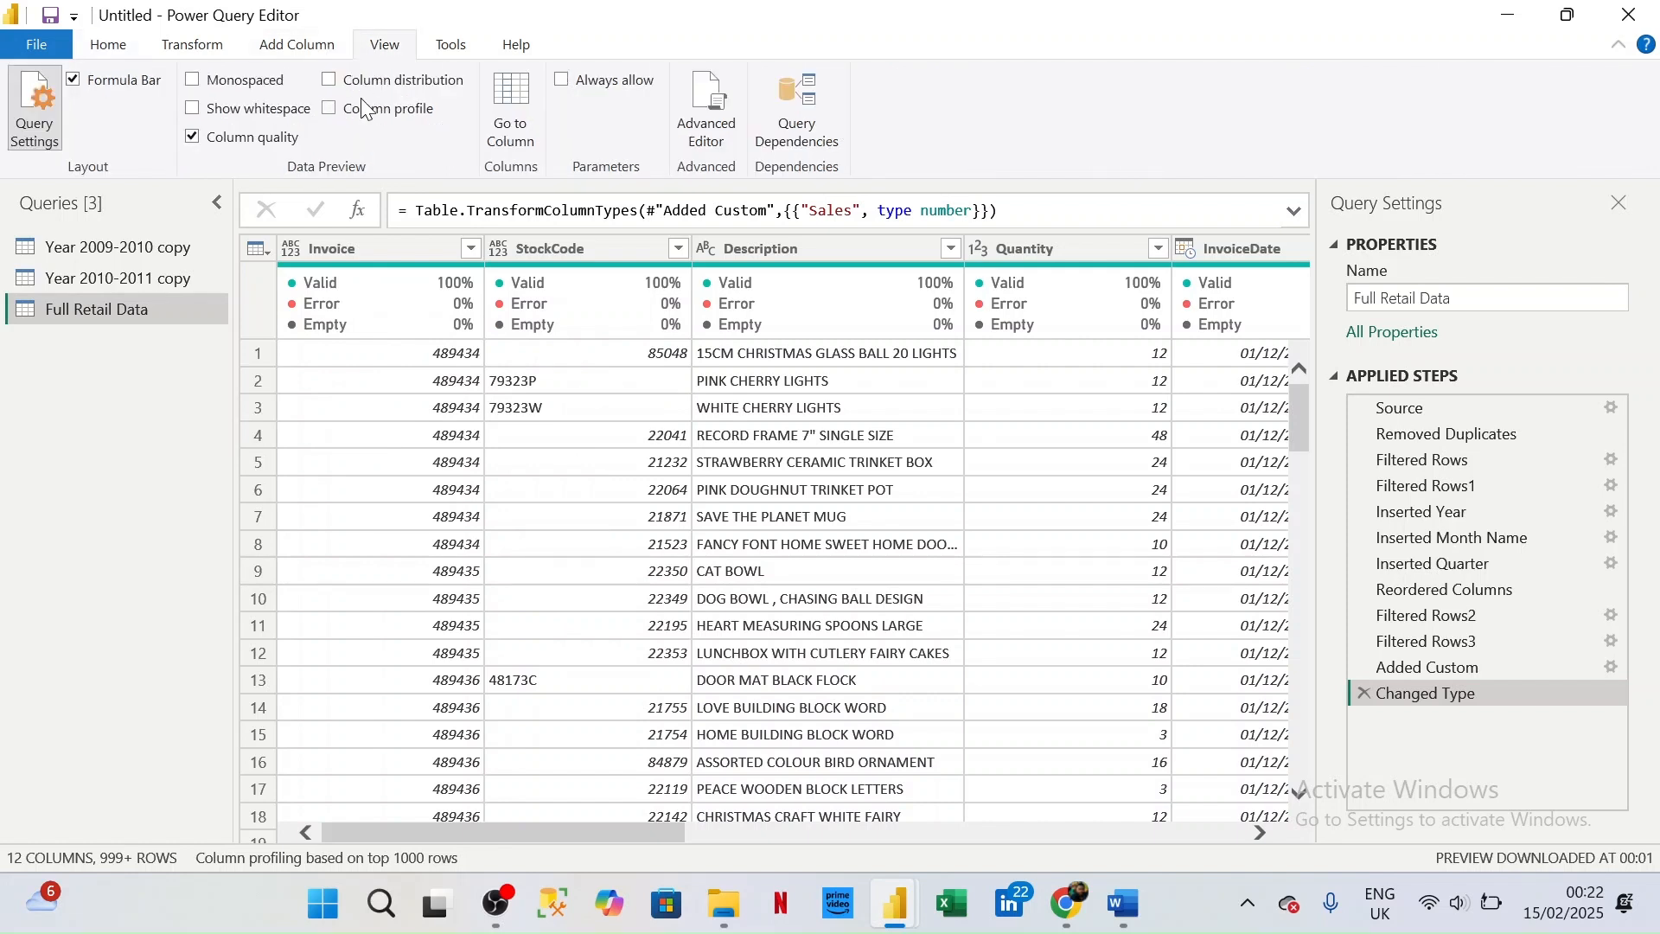
mouse_move(424, 320)
click(1261, 833)
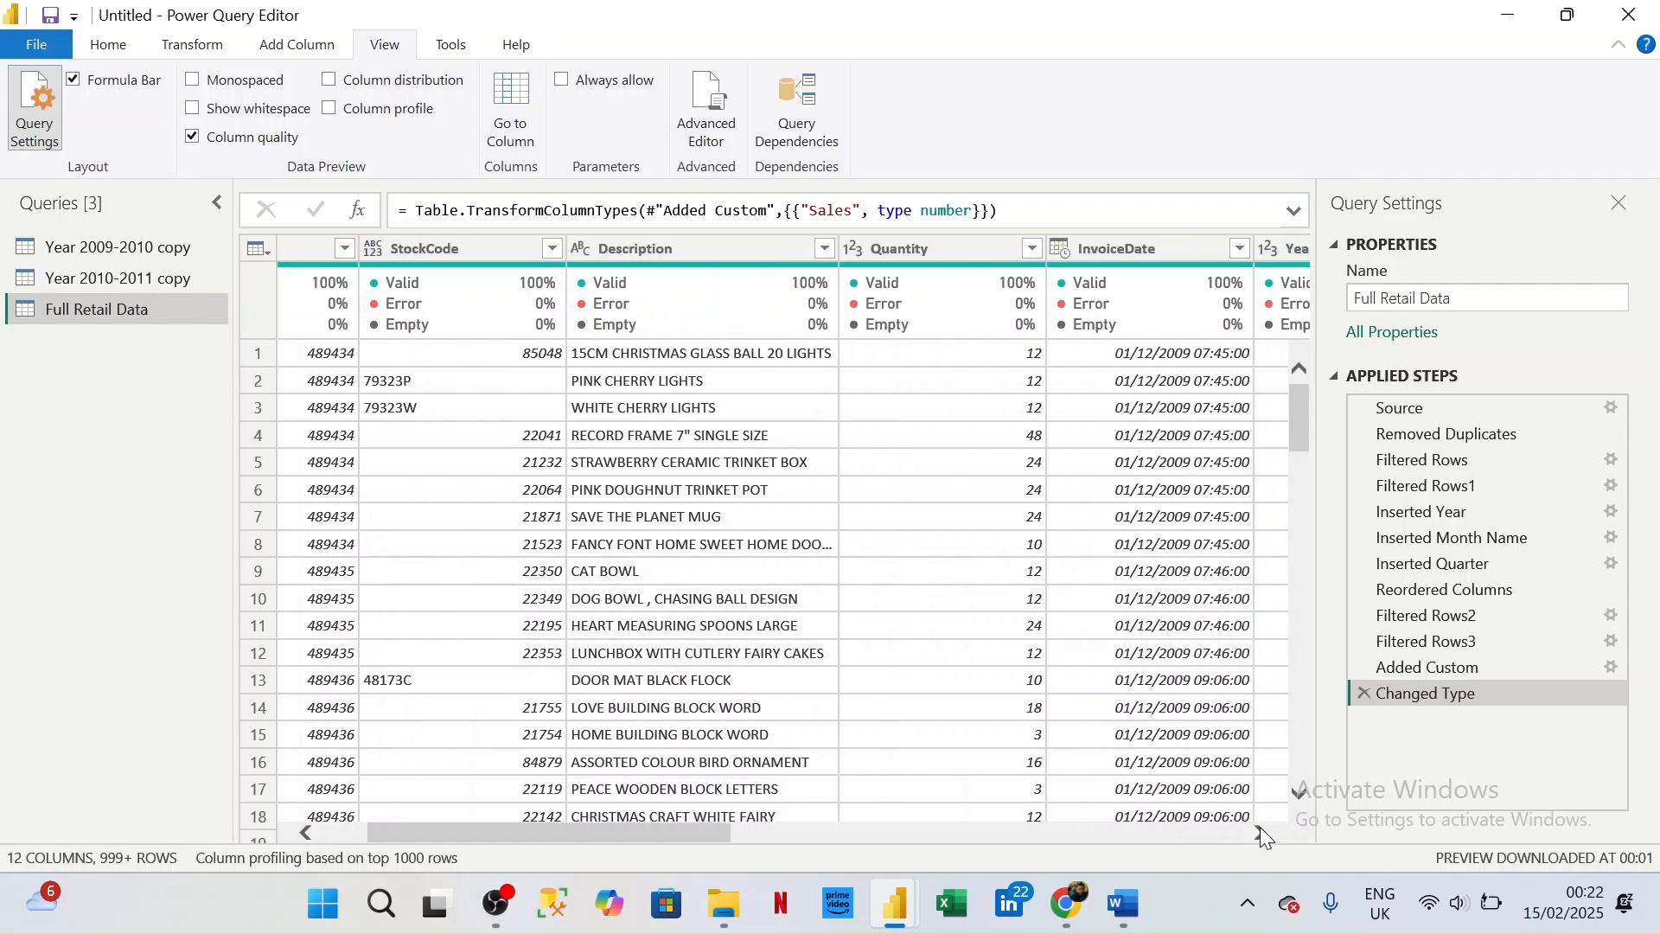
click(1260, 833)
click(1261, 833)
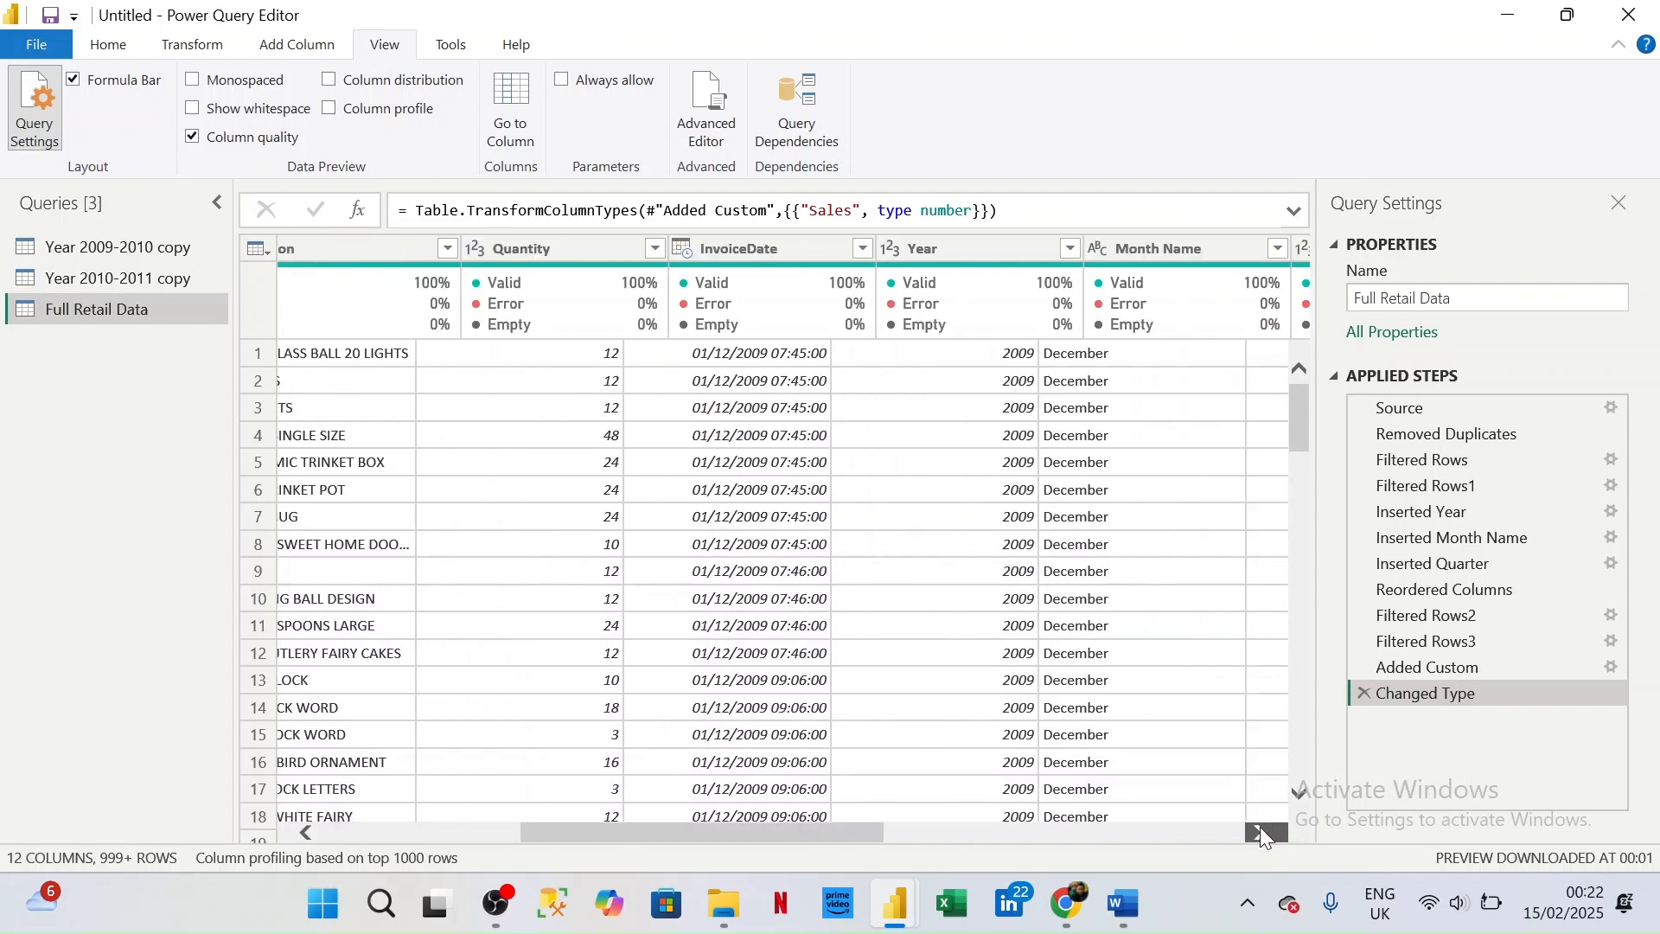
click(1261, 833)
click(1261, 833)
click(1260, 833)
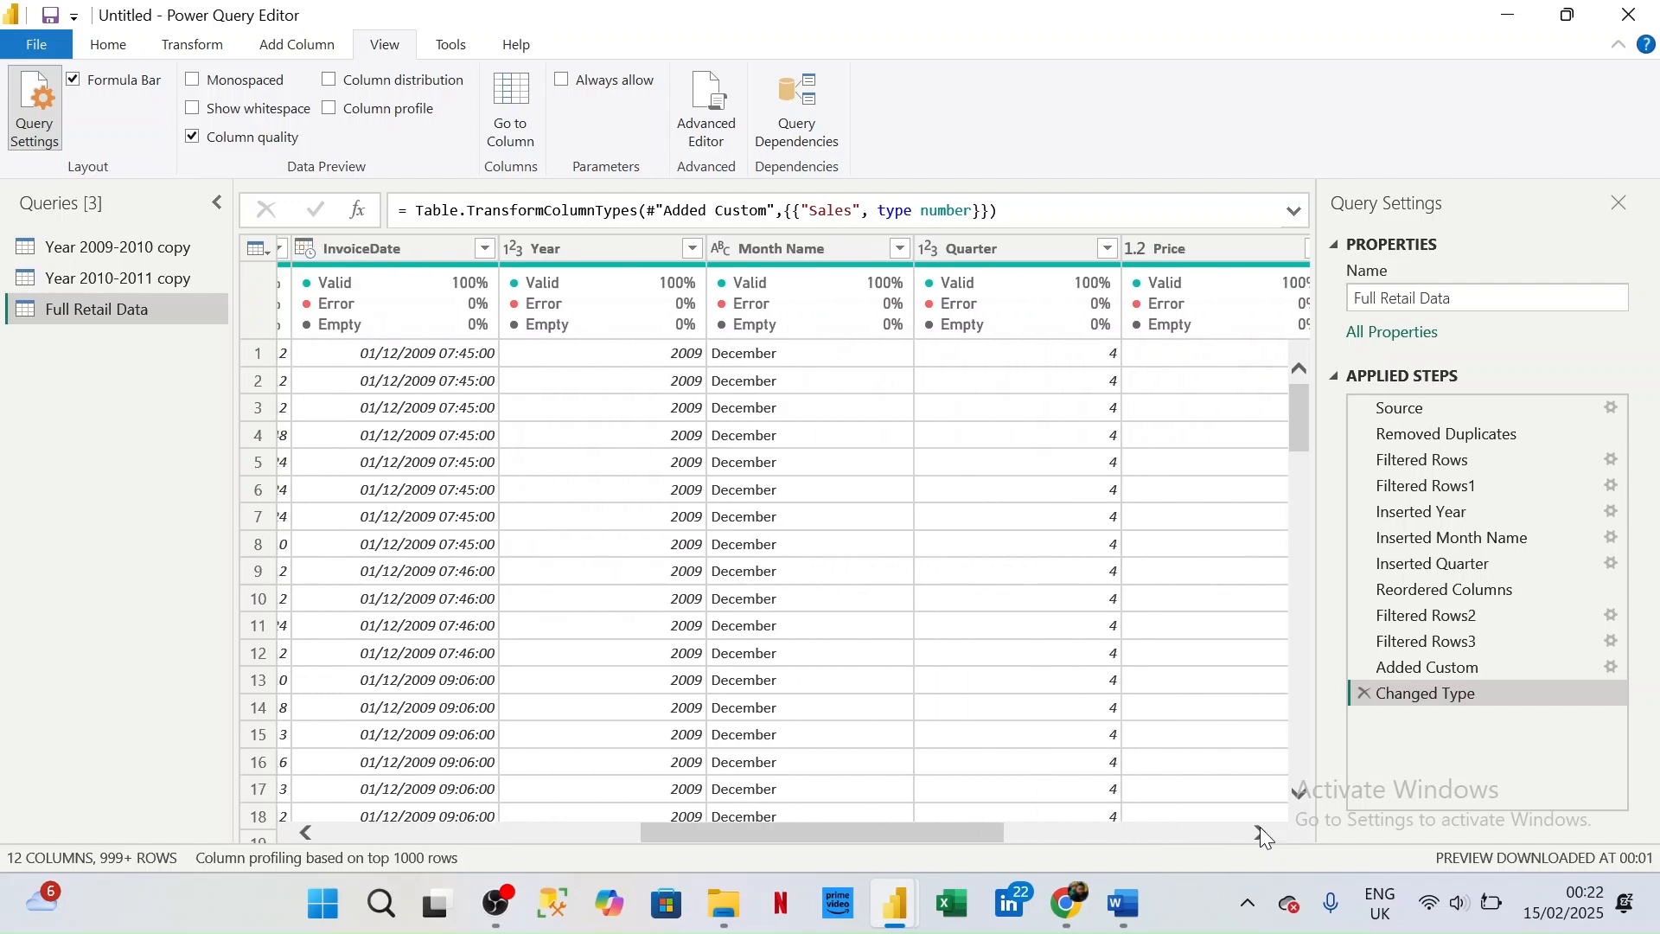
click(1261, 833)
click(1261, 833)
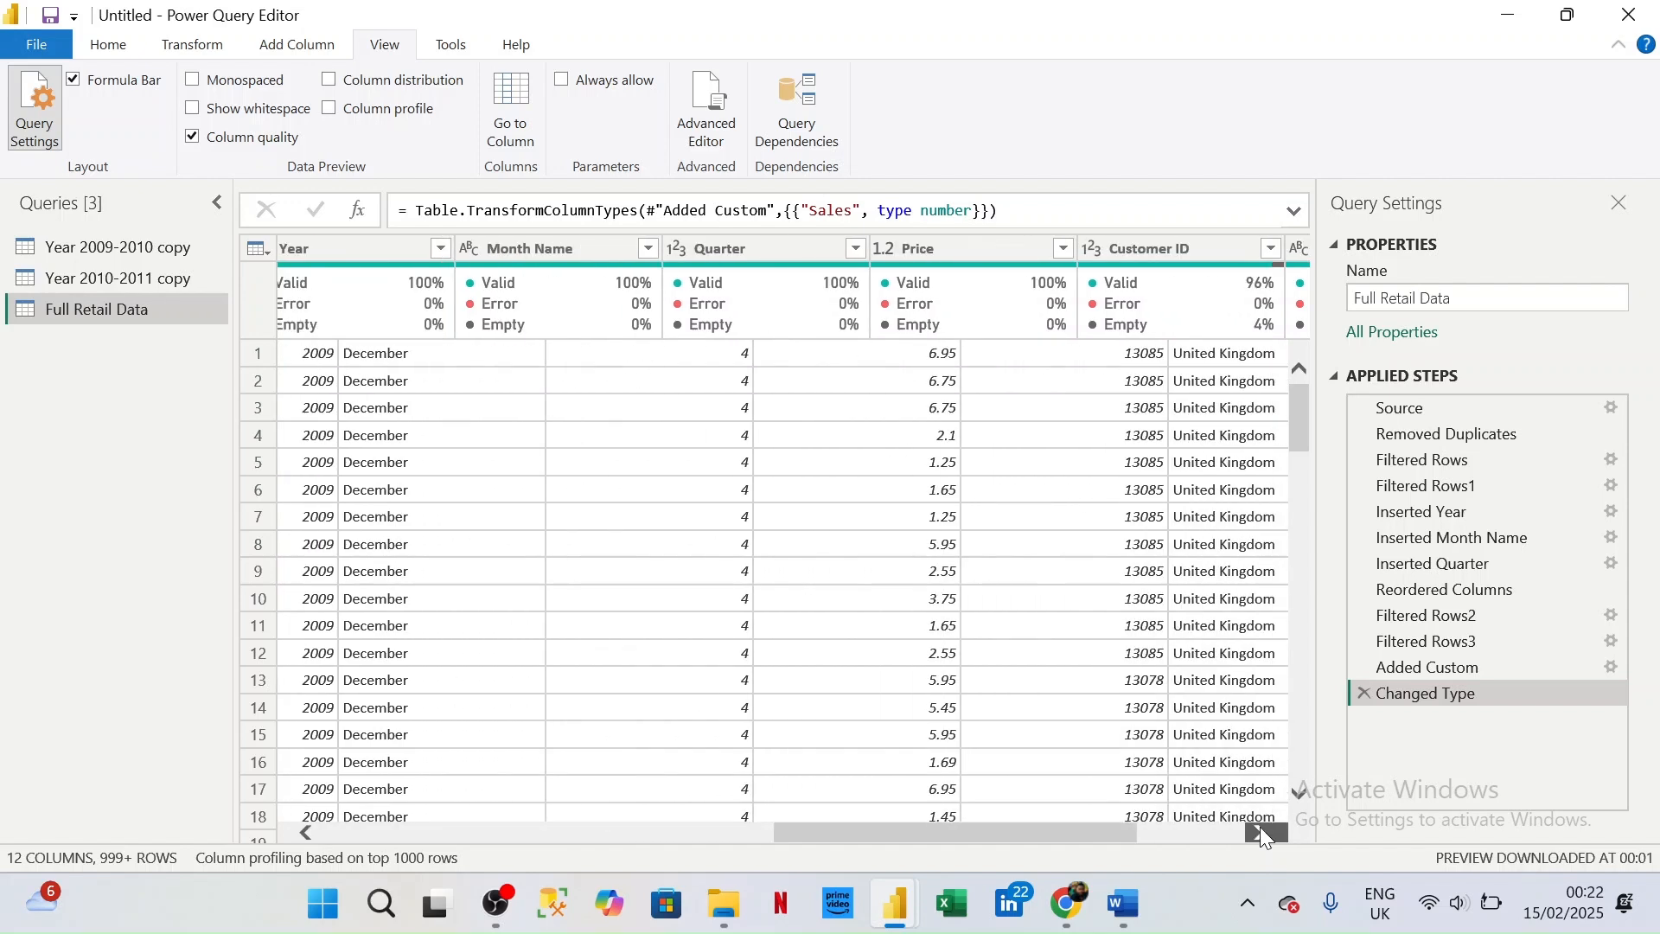
click(1261, 833)
click(1261, 833)
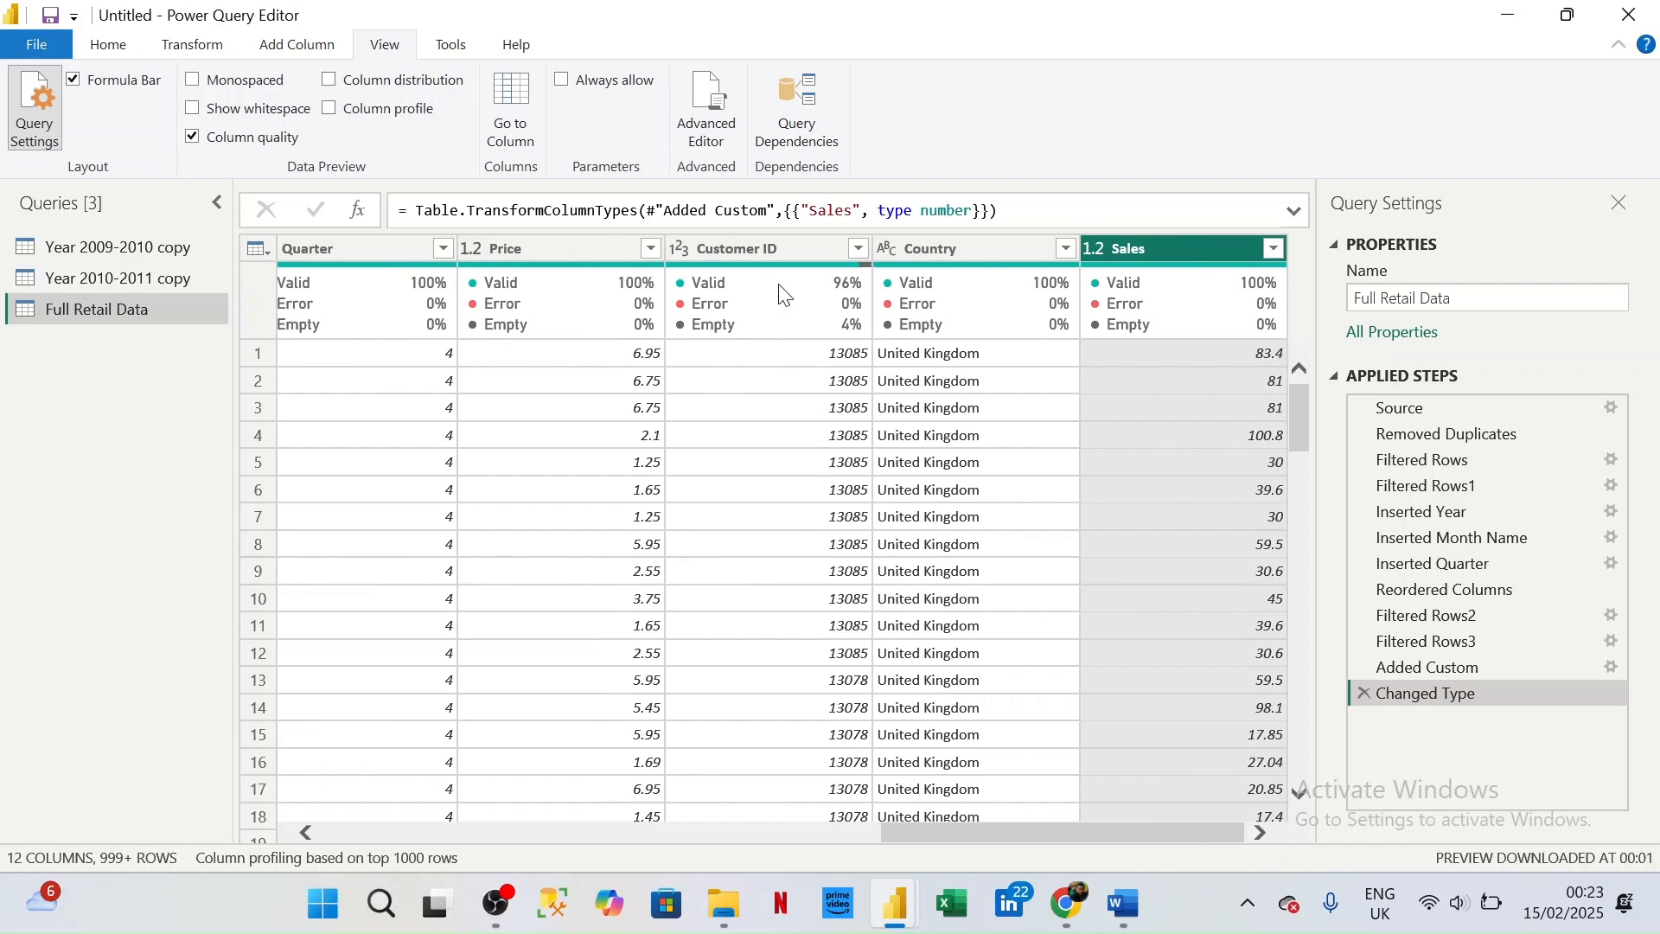
- Filter out the rows with an empty Customer ID from the Full Retail Data query
mouse_move(782, 294)
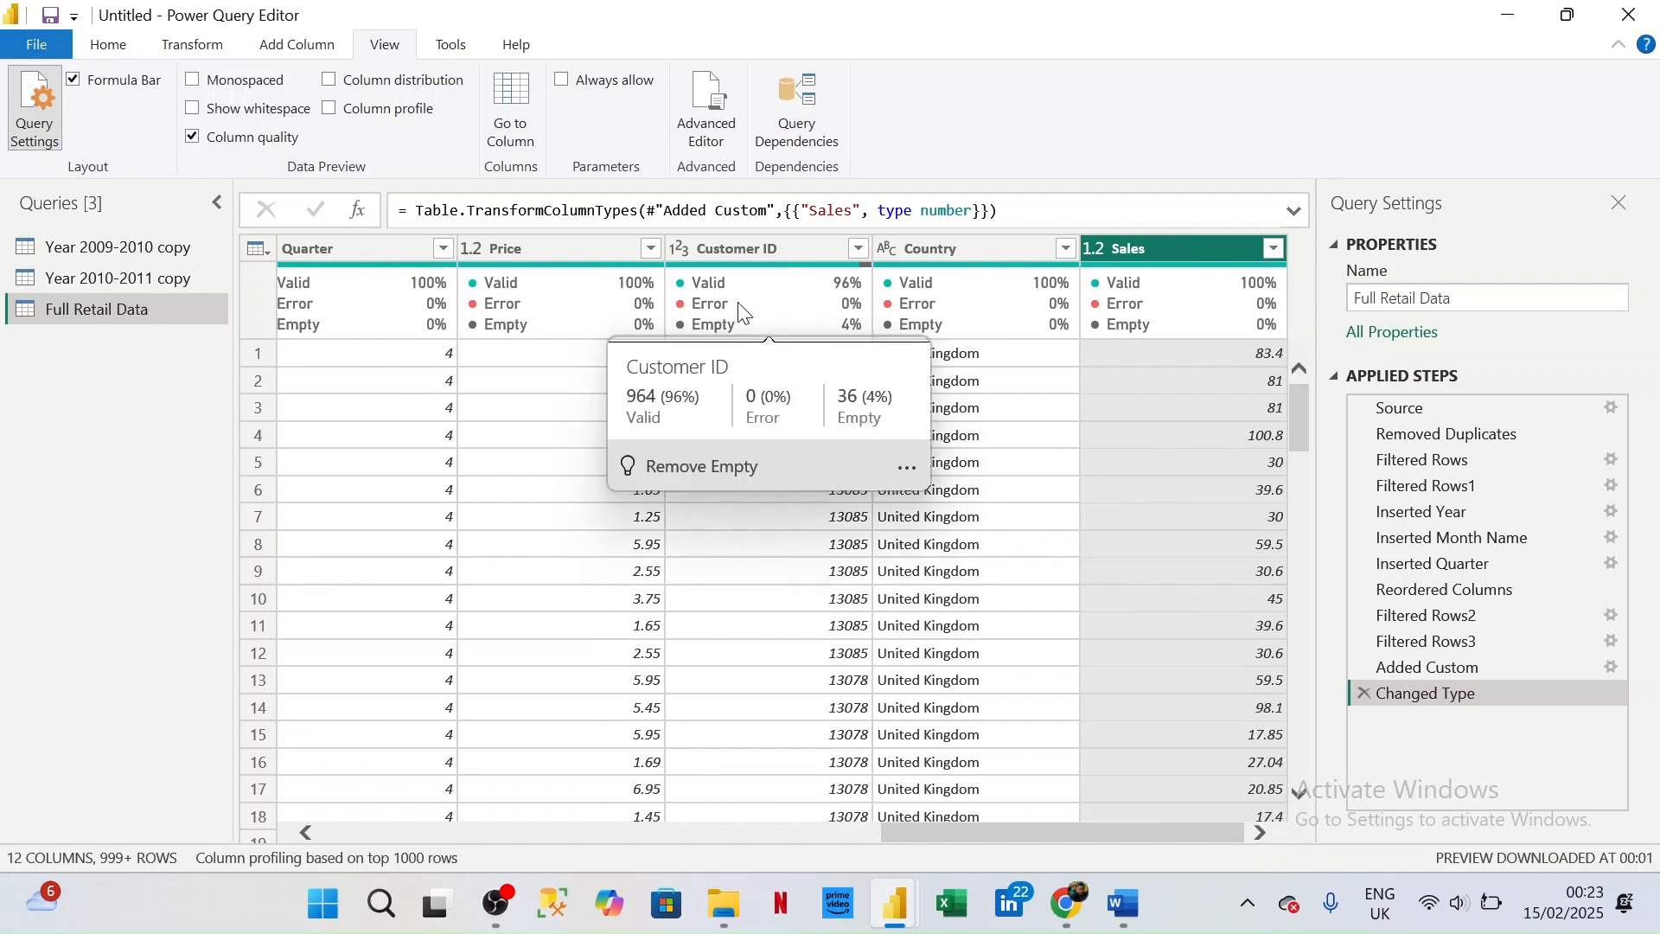
click(857, 249)
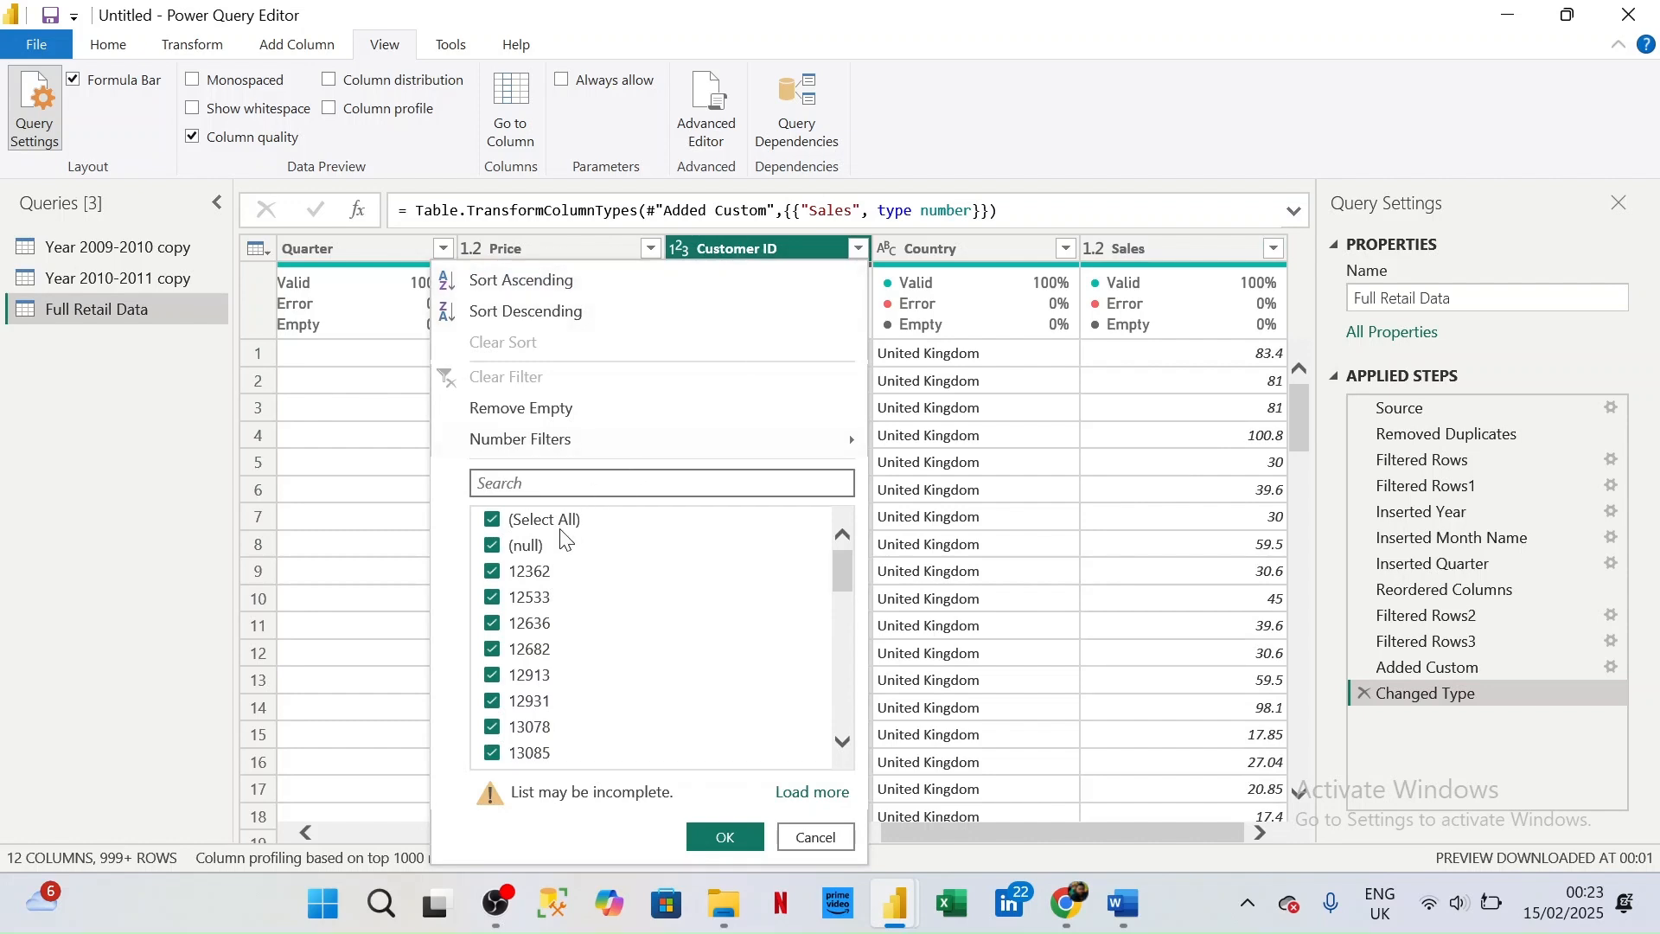
click(508, 410)
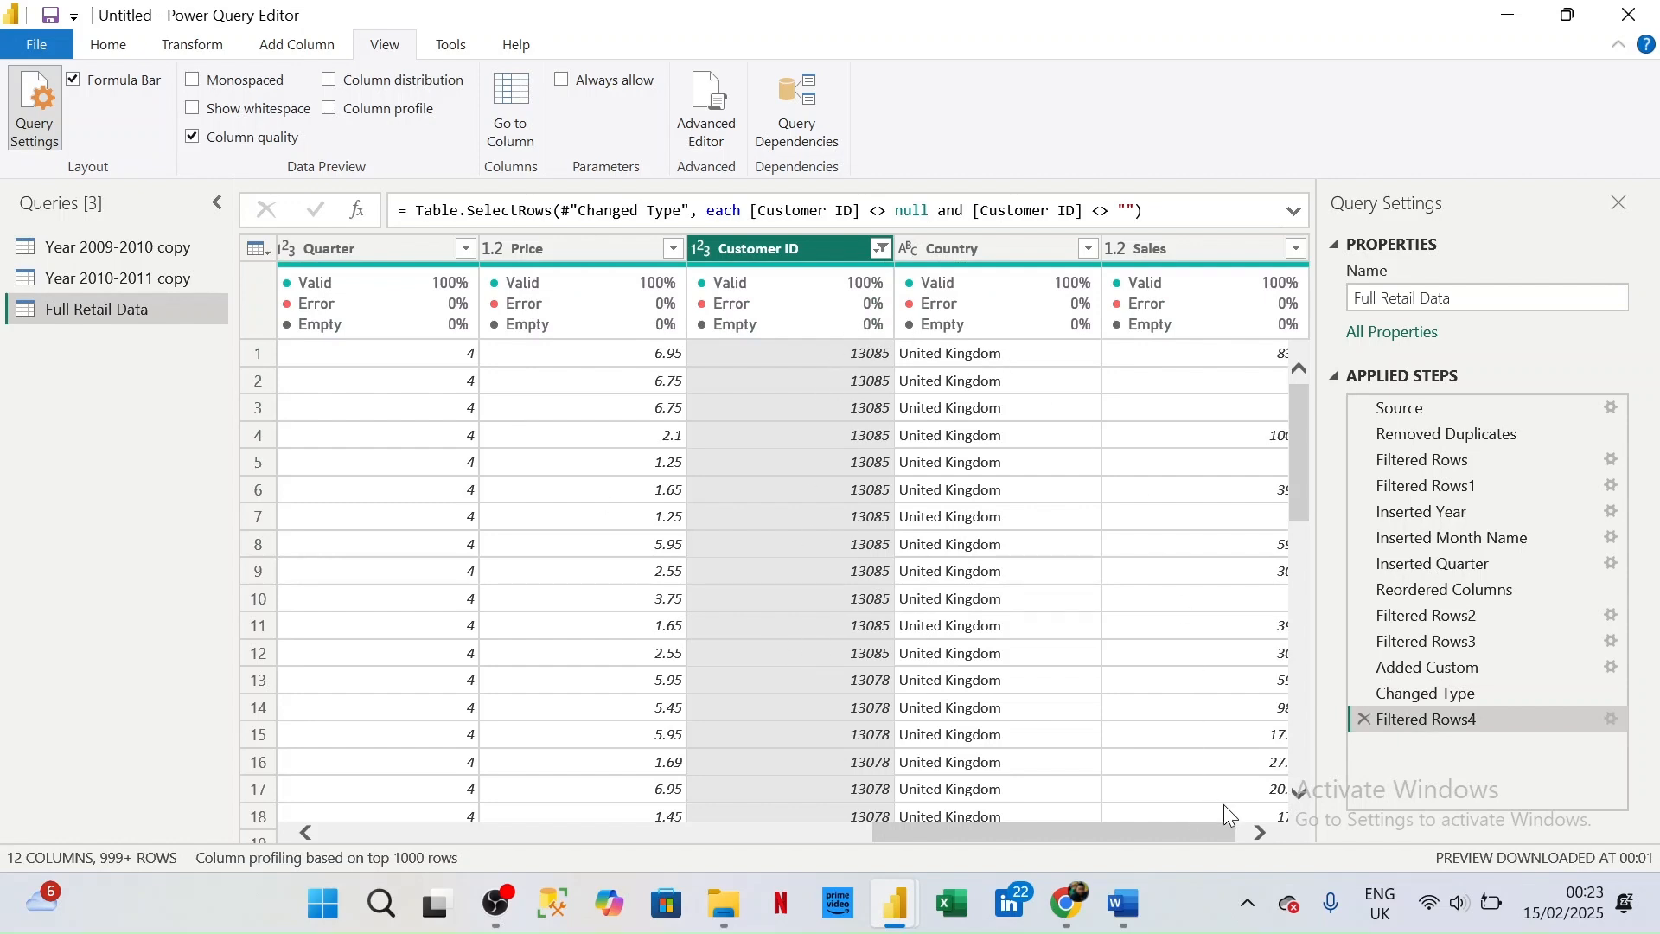
click(1261, 833)
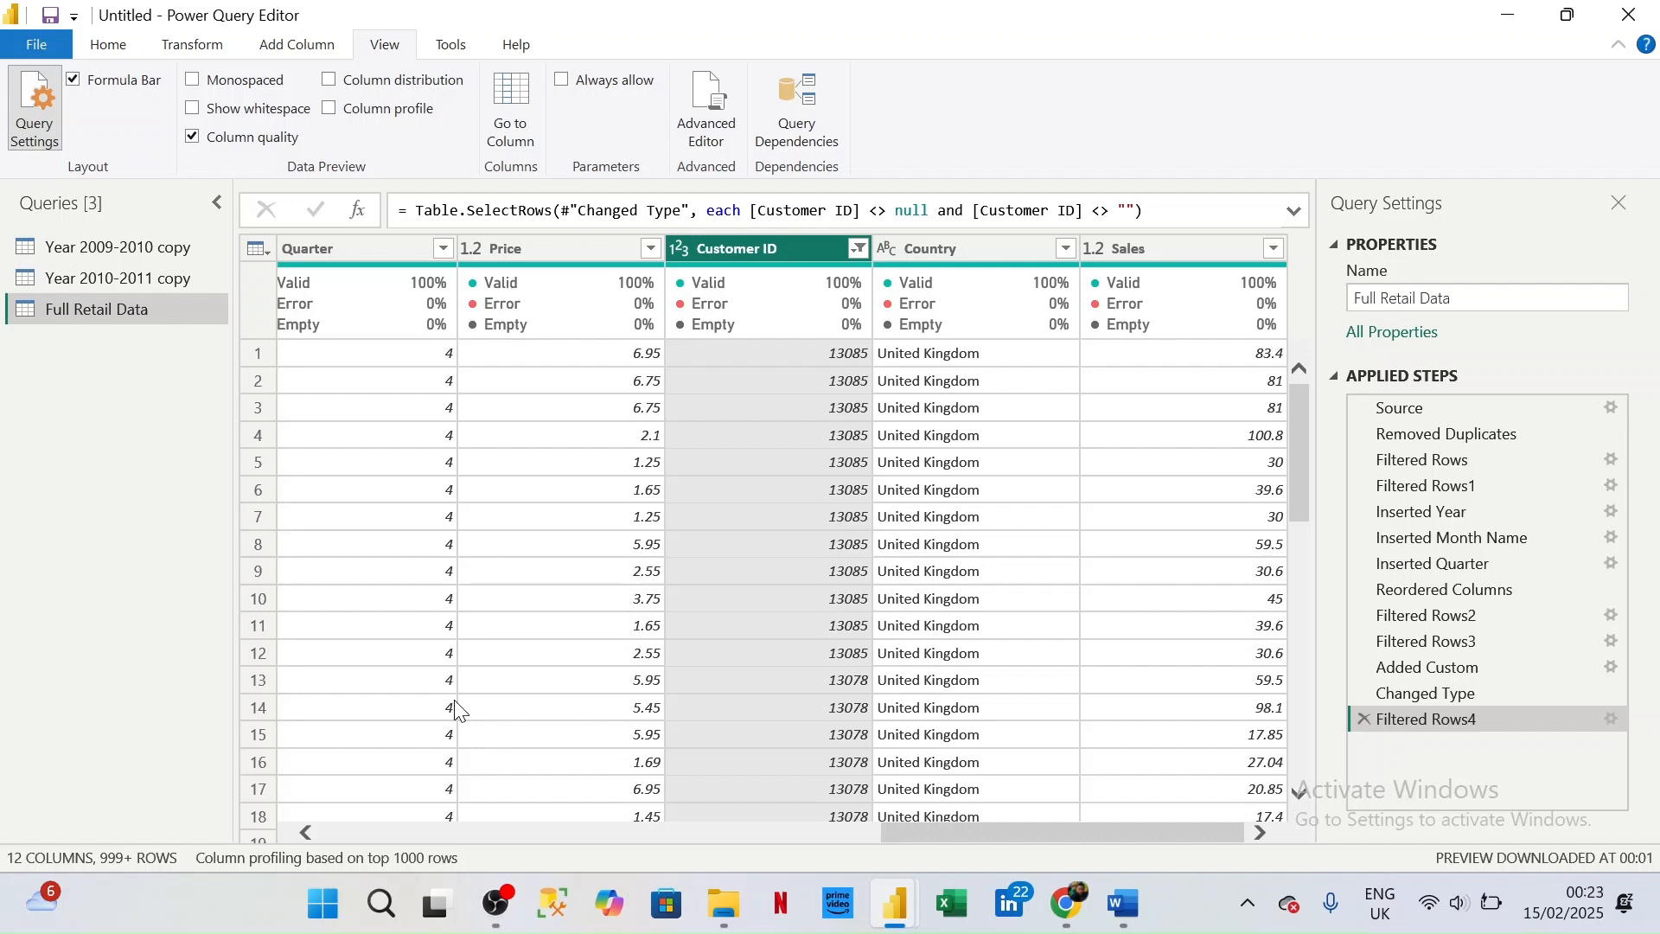
- Rename the Description column of Full Retail Data as Items
scroll(458, 709, left, 10)
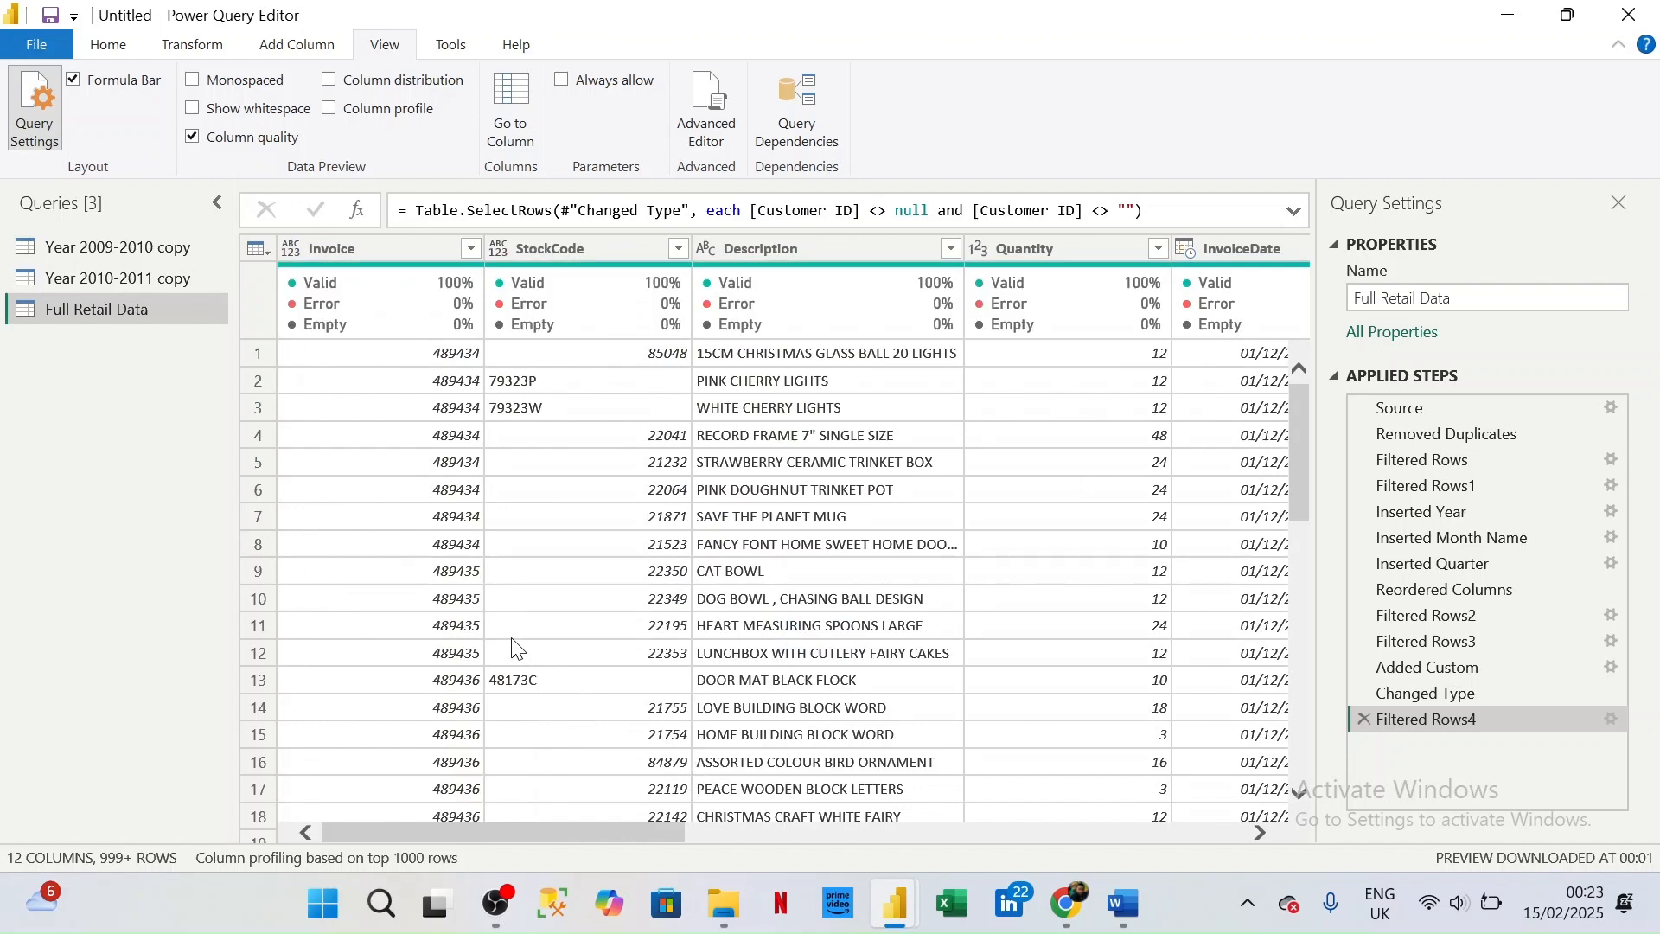
scroll(374, 443, down, 1)
scroll(374, 443, up, 1)
double_click(832, 239)
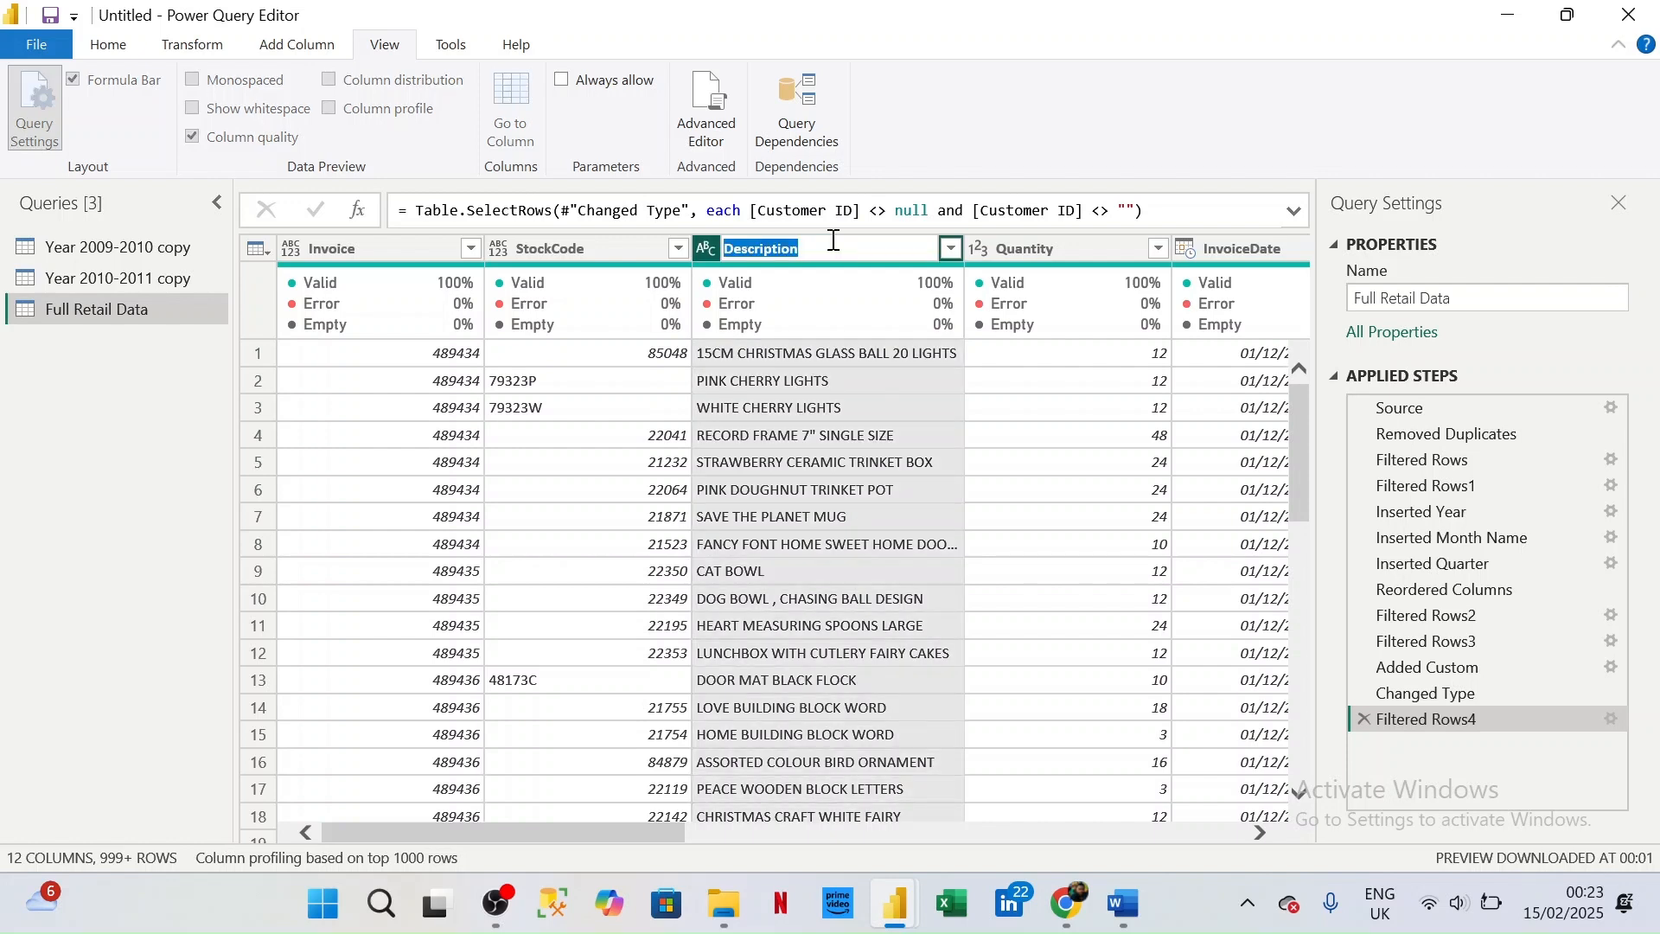
text(Items)
key(Return)
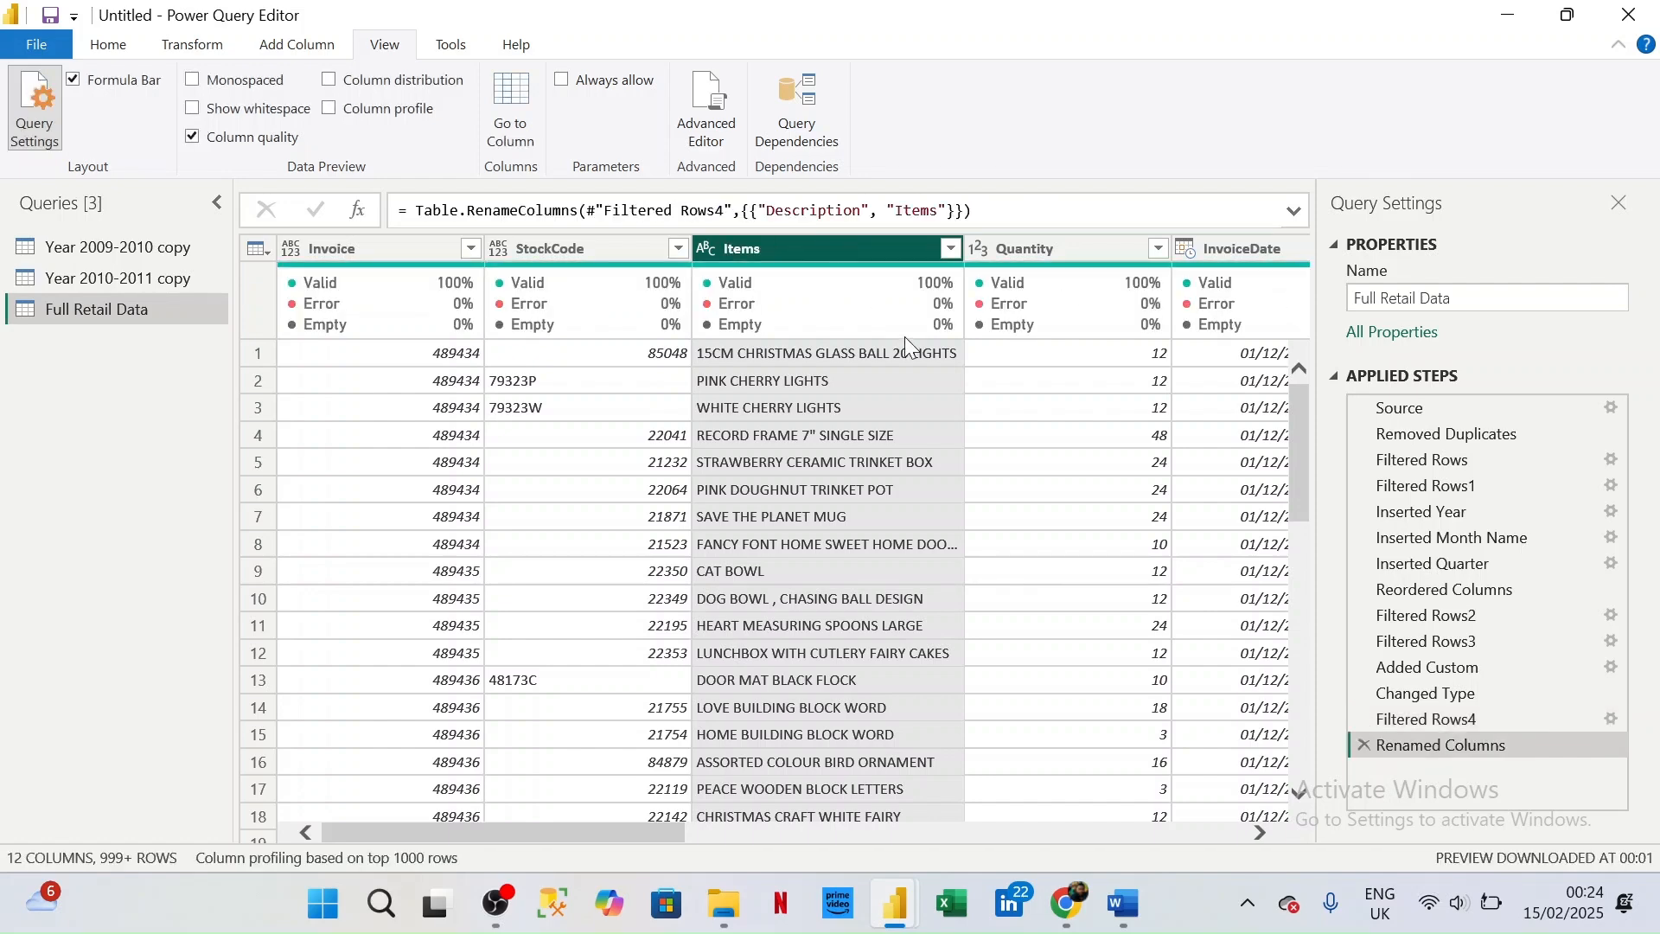
- Close the query editor, applying all pending query changes, and return to the Power BI Desktop report window
scroll(916, 354, right, 5)
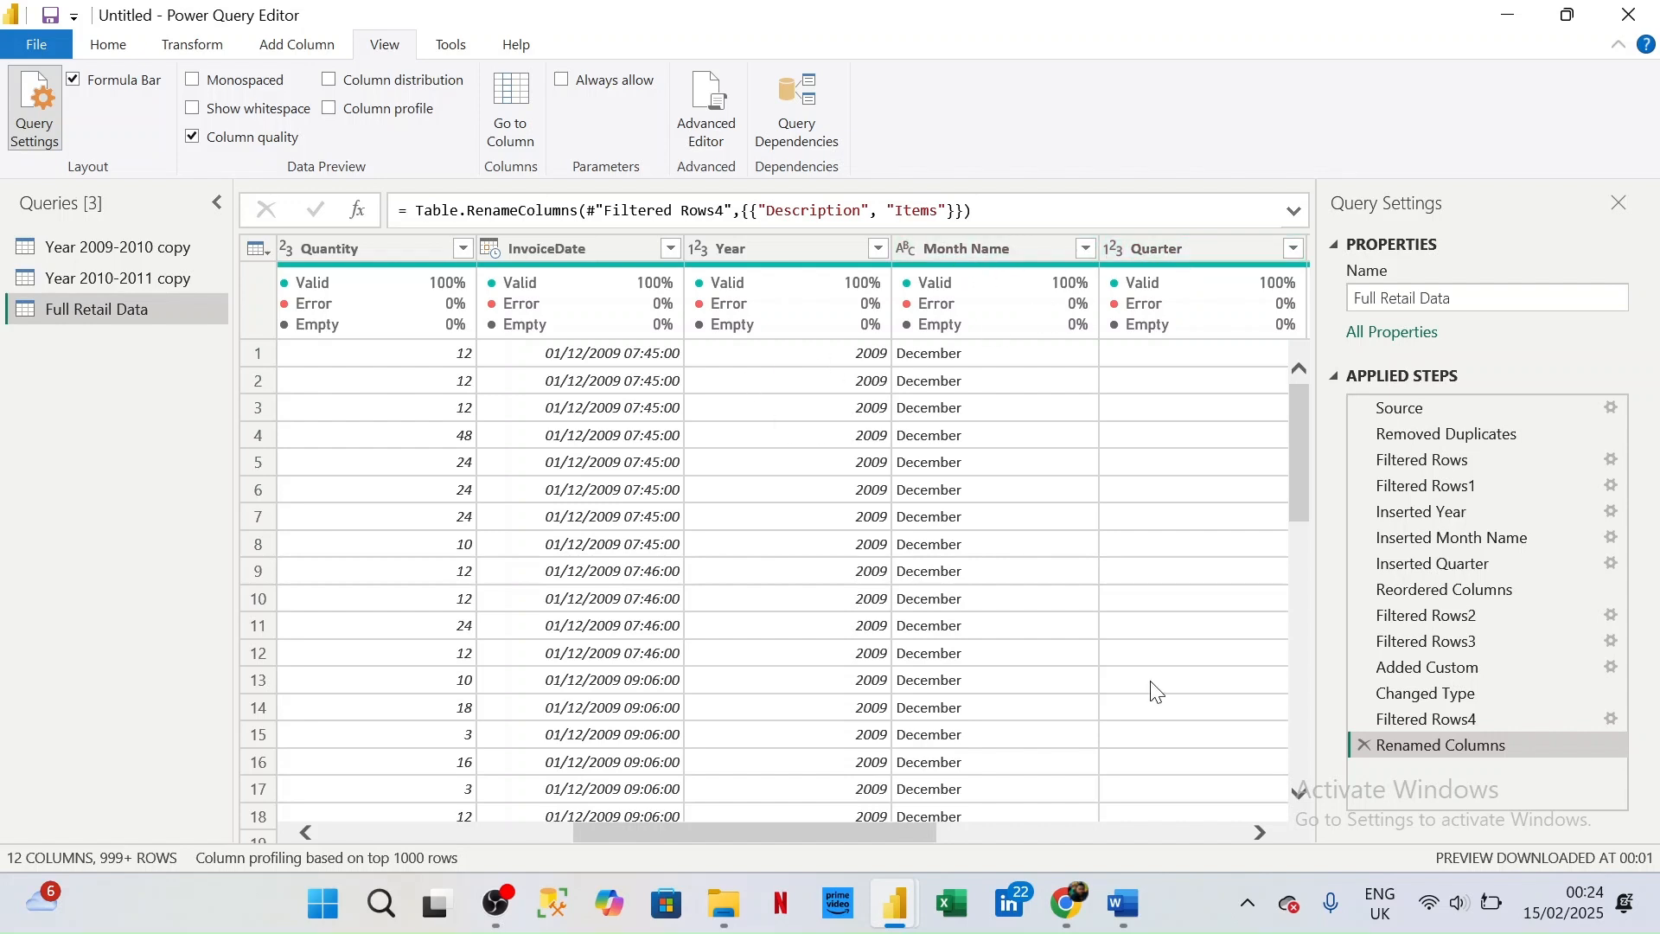
click(1261, 832)
click(1261, 832)
click(1261, 832)
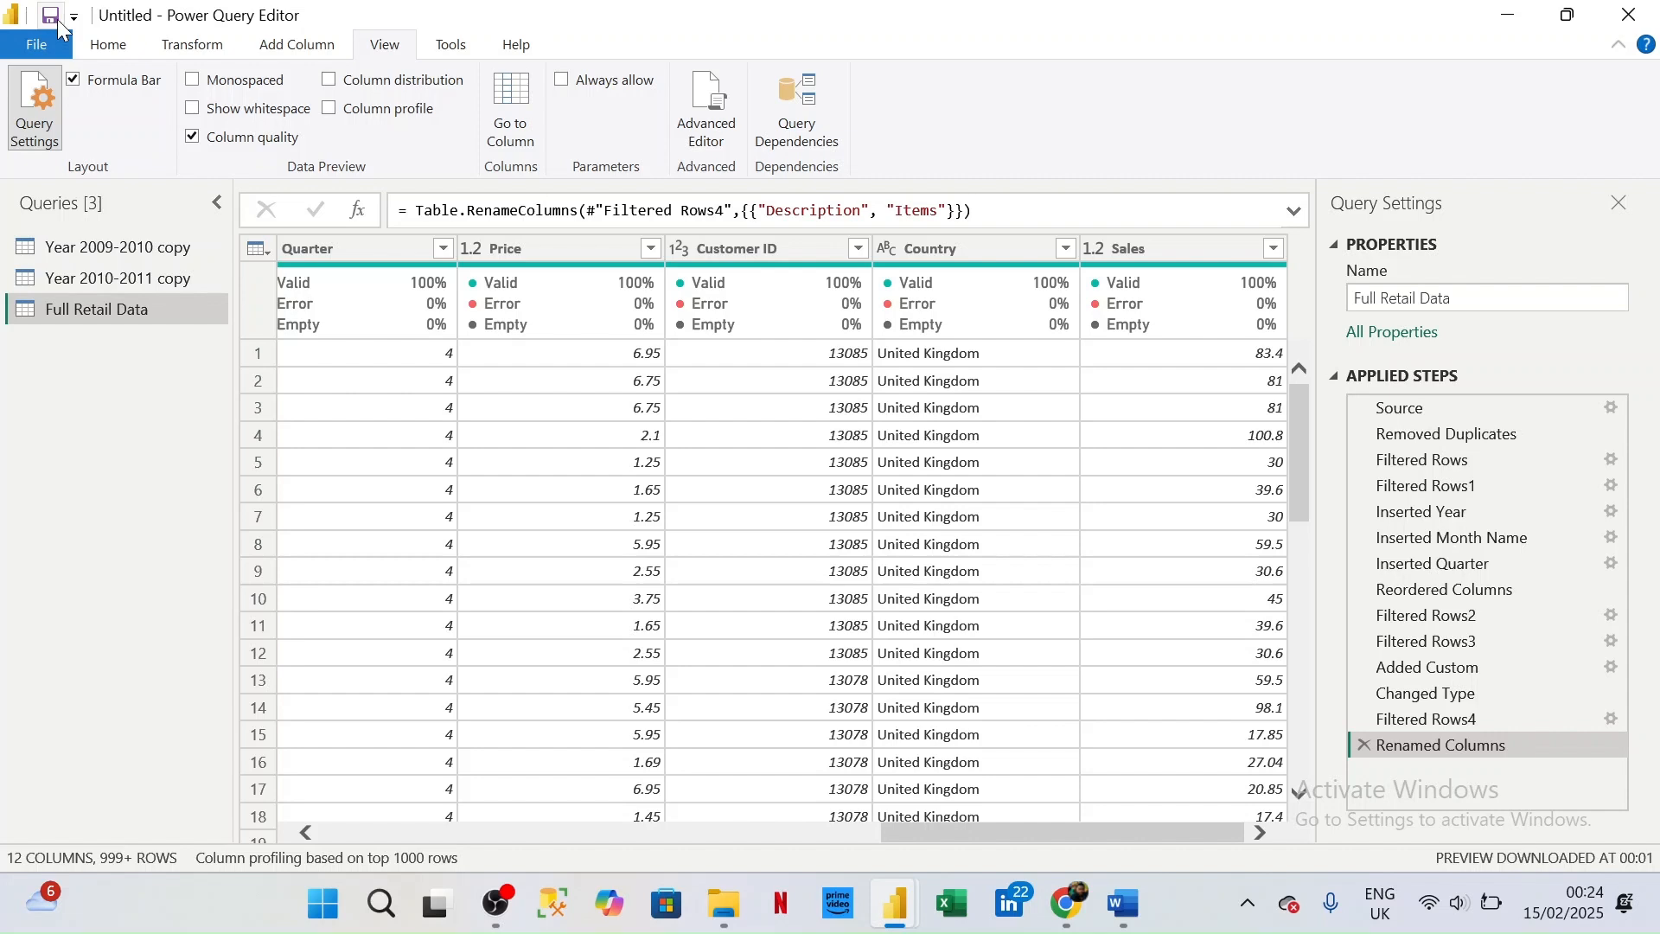
click(109, 48)
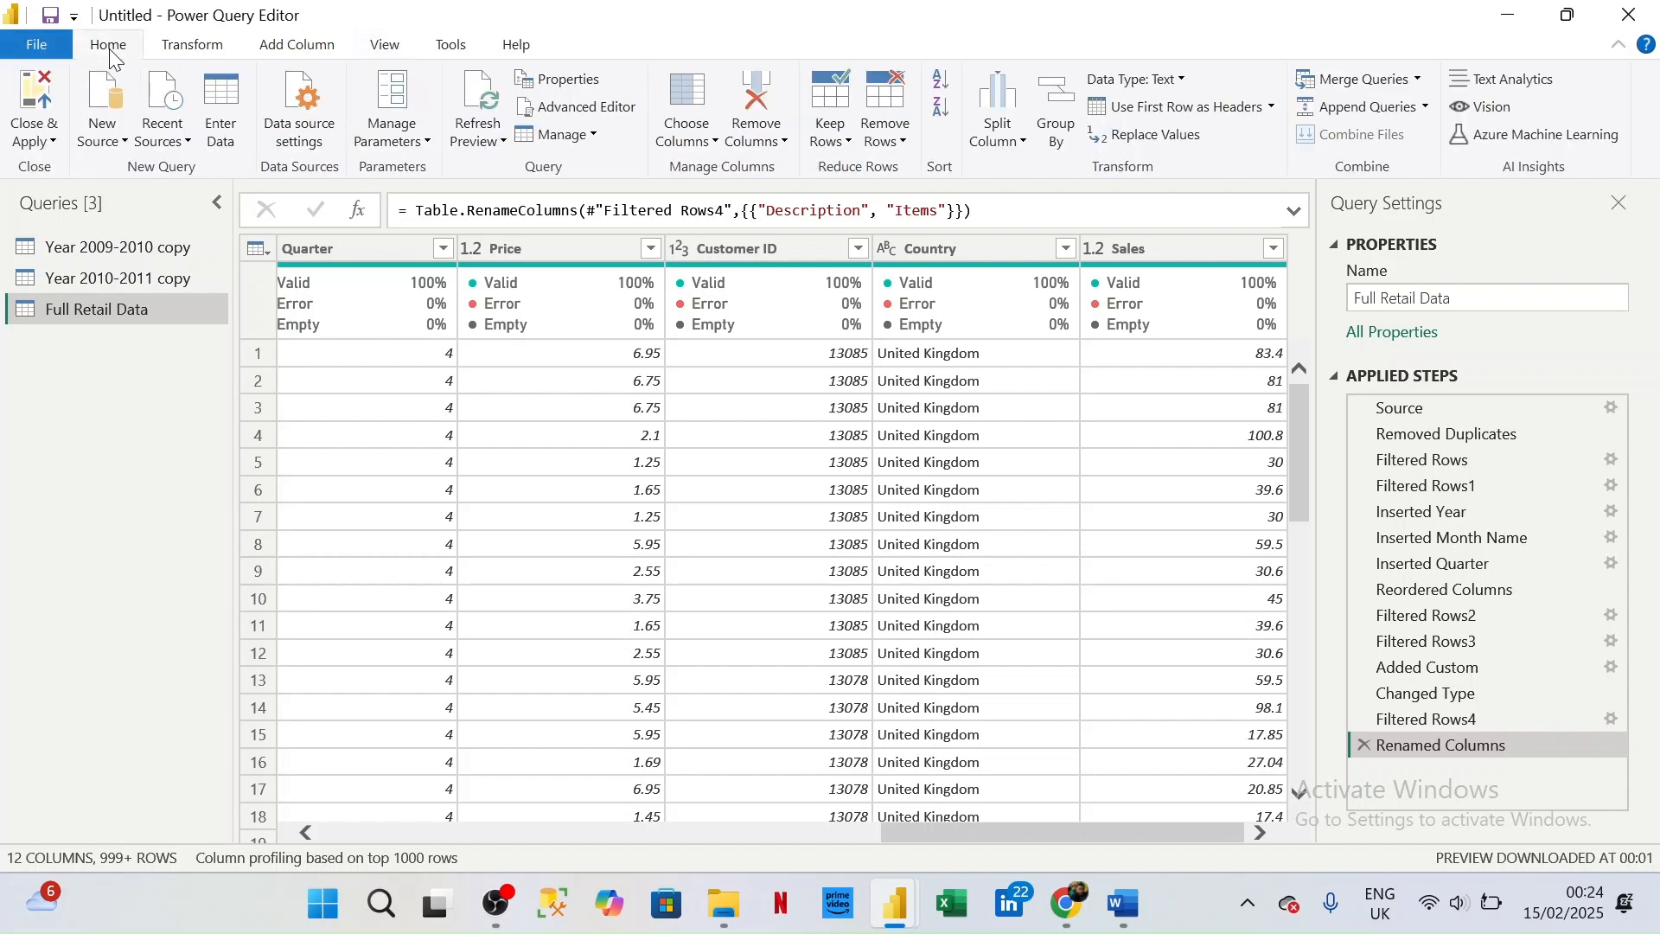
click(54, 143)
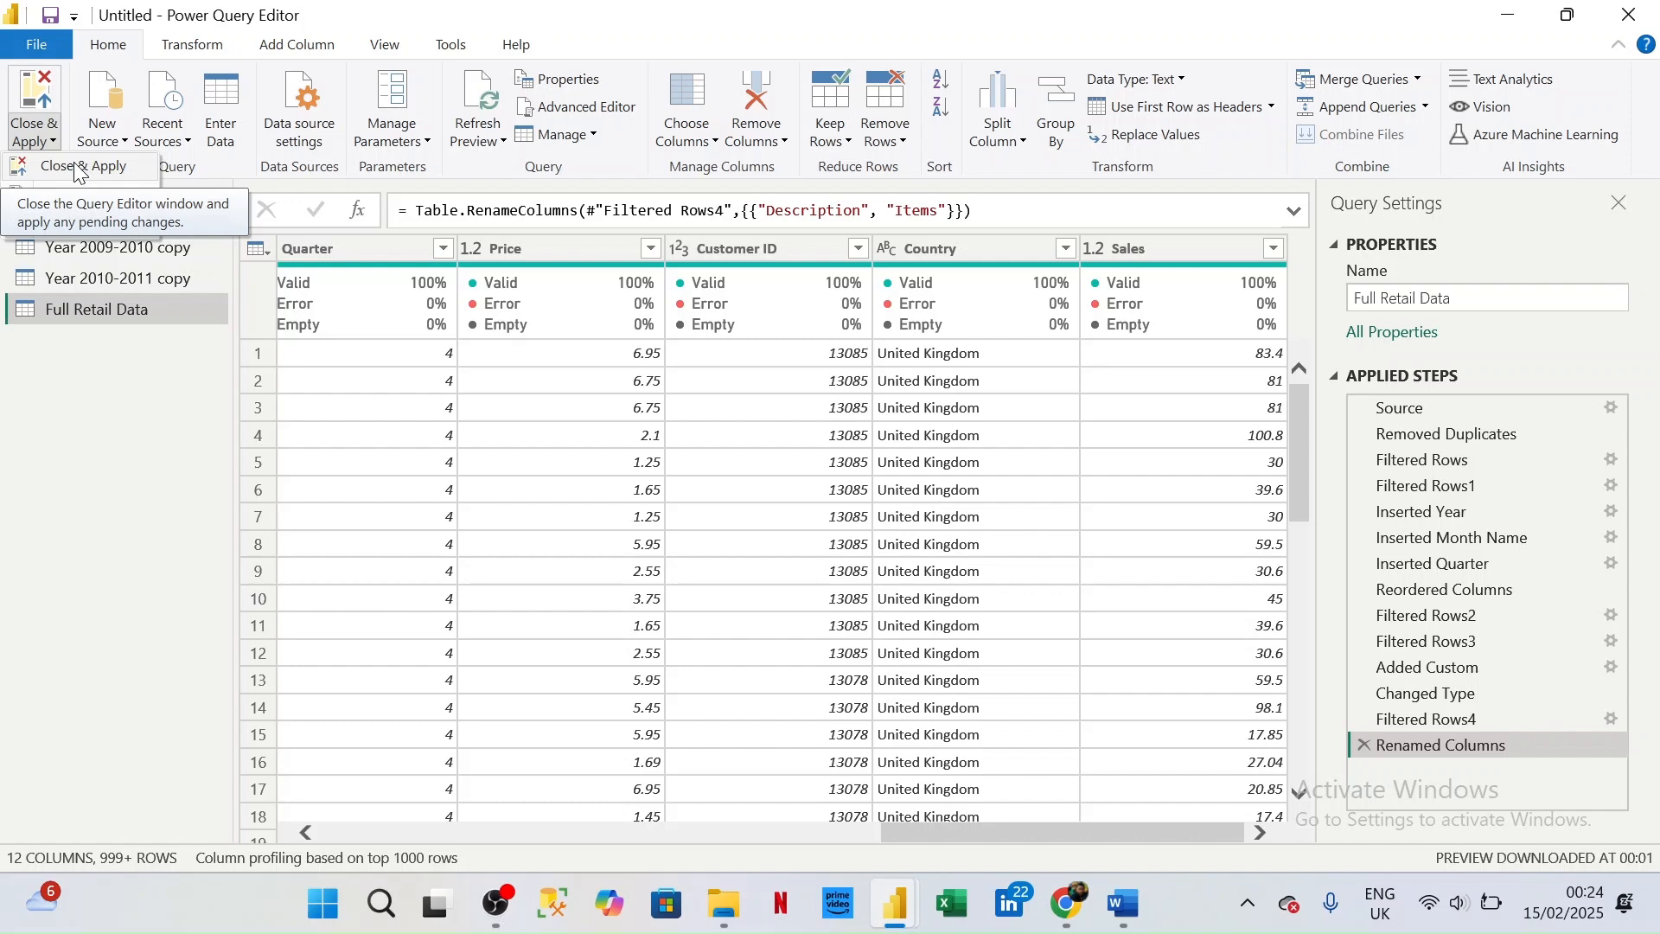
click(76, 169)
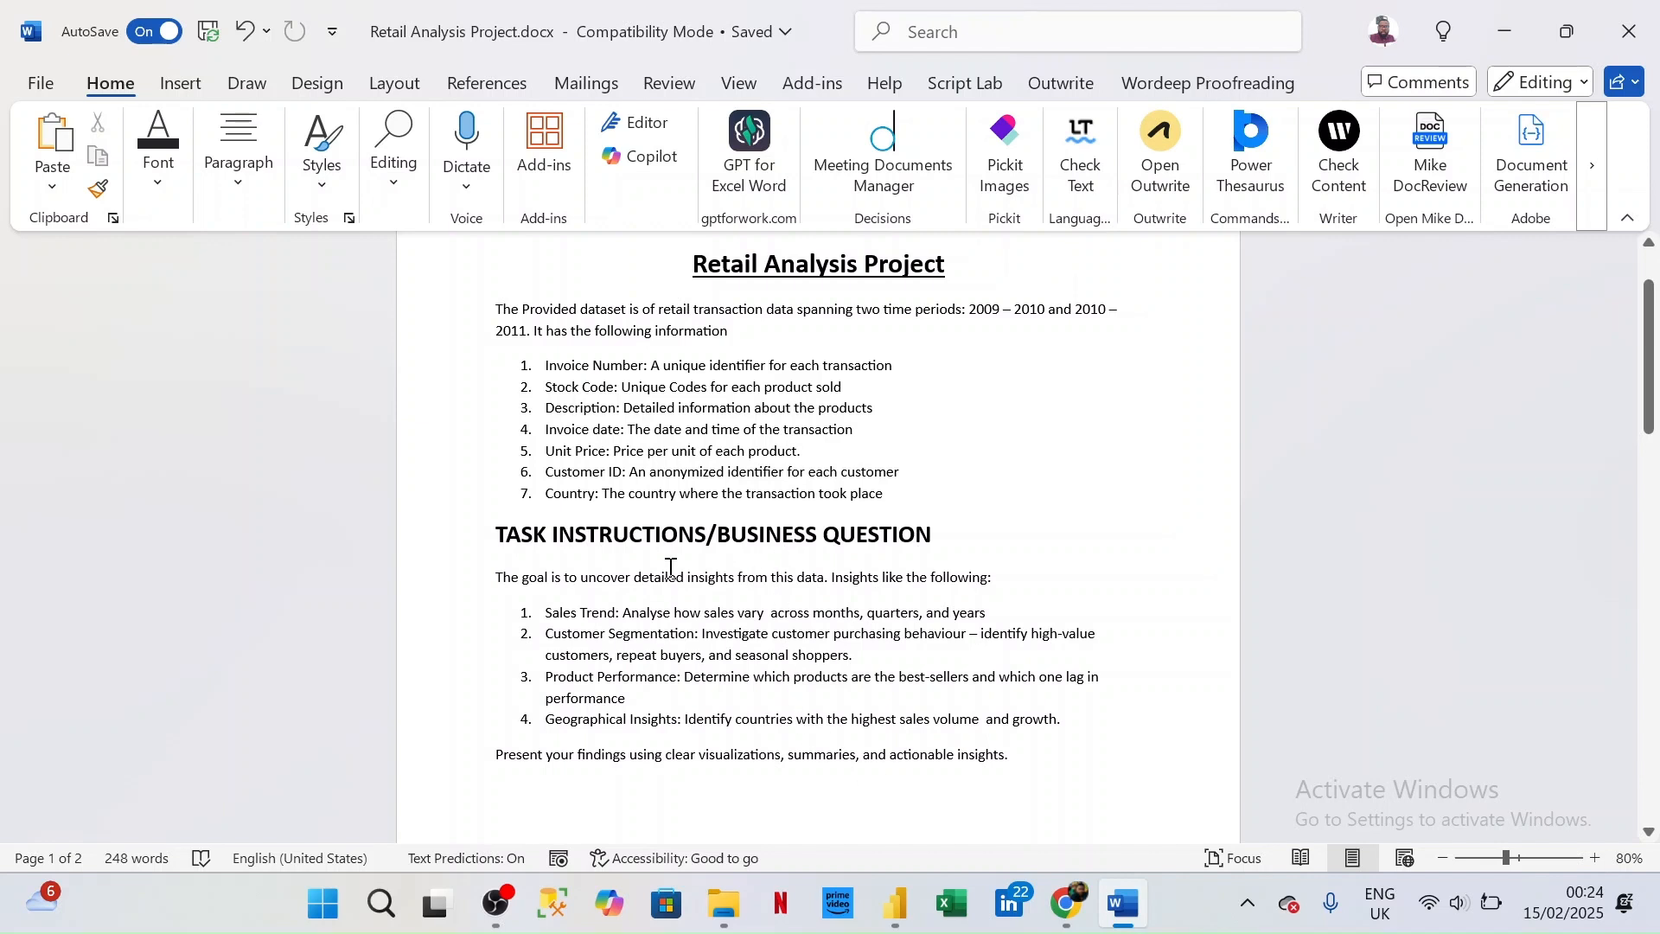
key(alt+Tab)
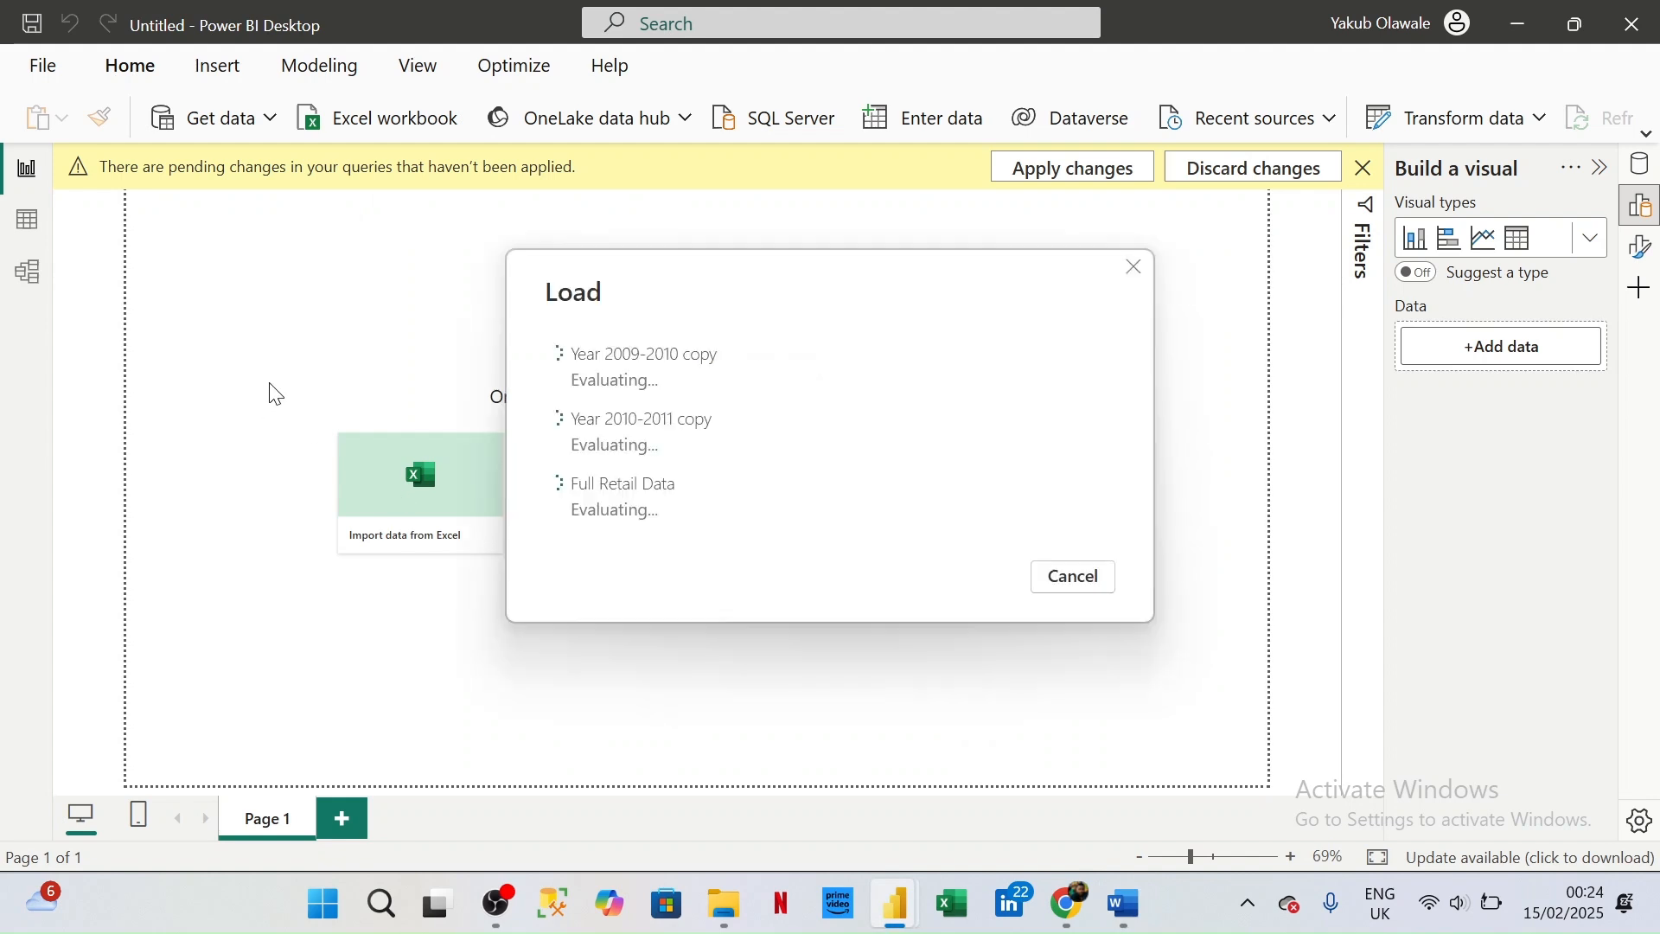